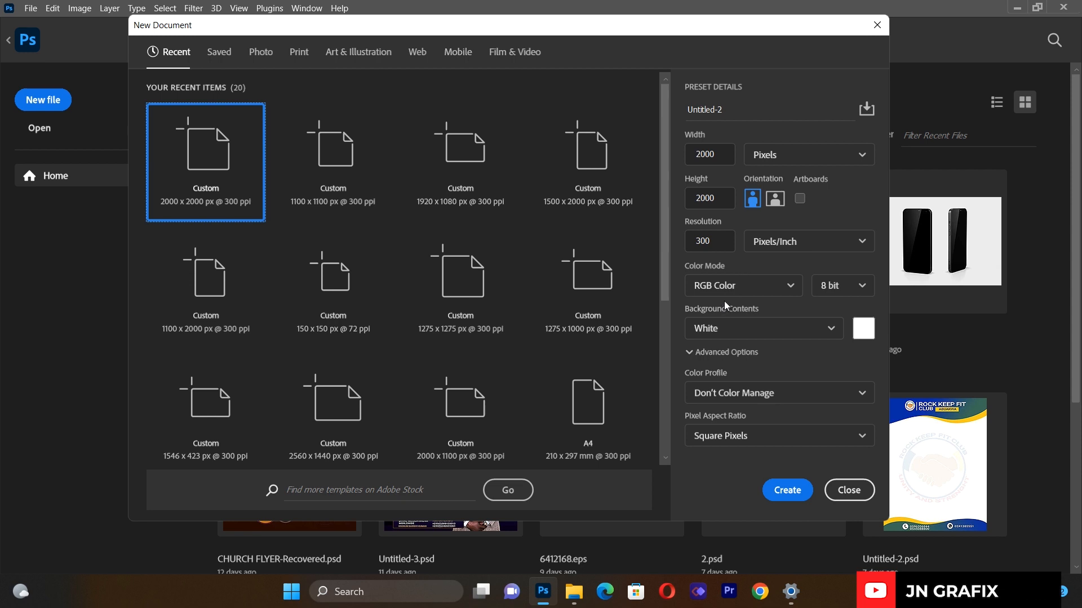
- Create a new 2000 x 2000 px, 300 ppi RGB document named CHURCH FLYER with a white background
click(765, 111)
key(BackSpace)
key(BackSpace)
key(BackSpace)
key(BackSpace)
key(BackSpace)
key(BackSpace)
key(BackSpace)
key(BackSpace)
key(BackSpace)
key(BackSpace)
text(CHURCH)
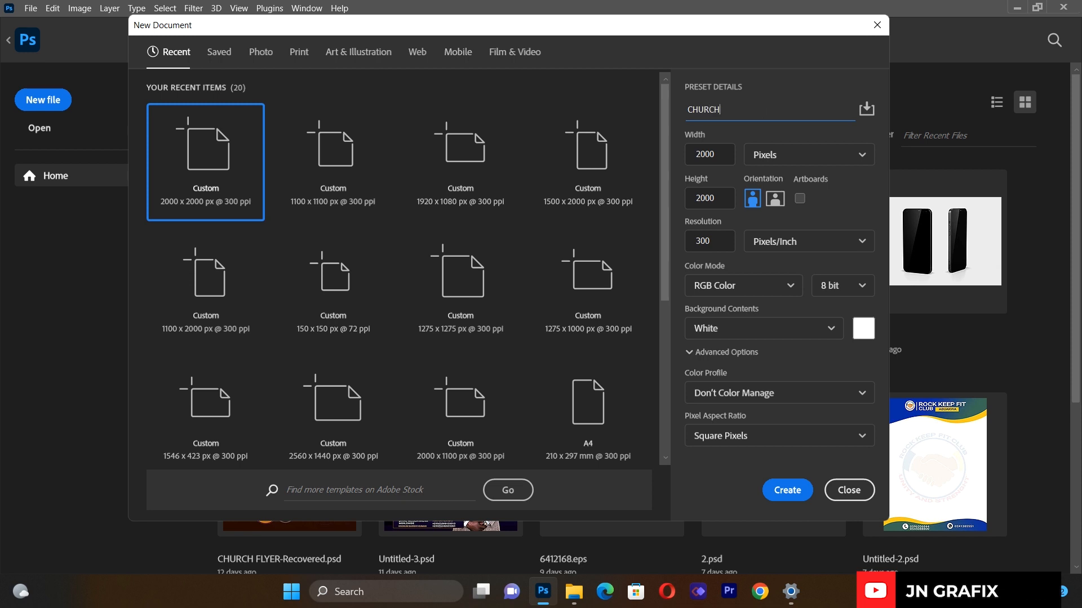
text( FLTER)
click(737, 110)
key(BackSpace)
text(YER)
click(782, 491)
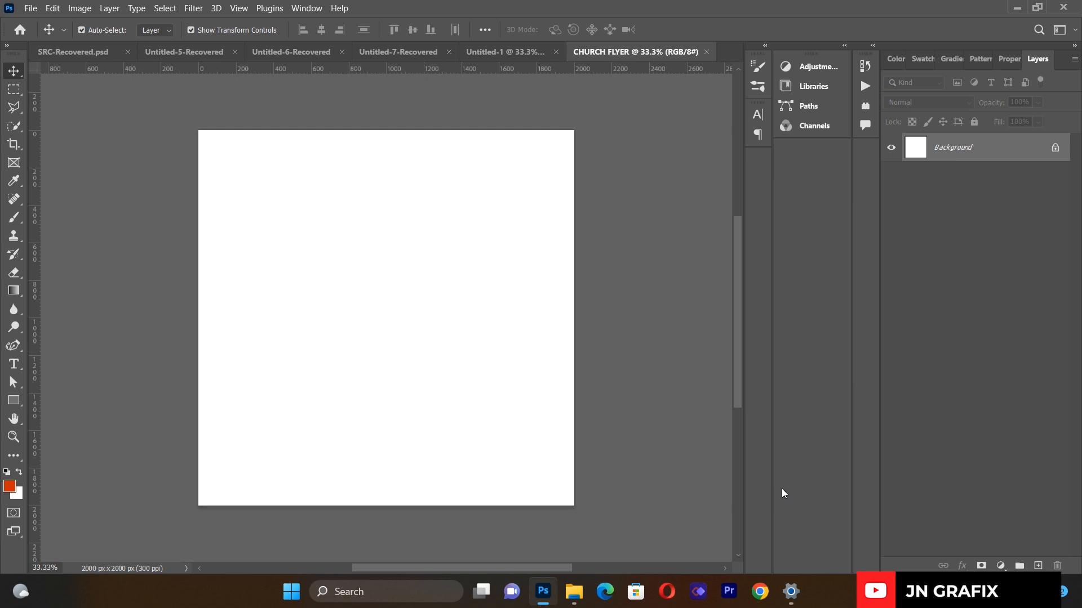
- Add a cyan guide layout with 2 columns and 2 rows, 20 px gutters and 100 px margins on all sides
click(240, 9)
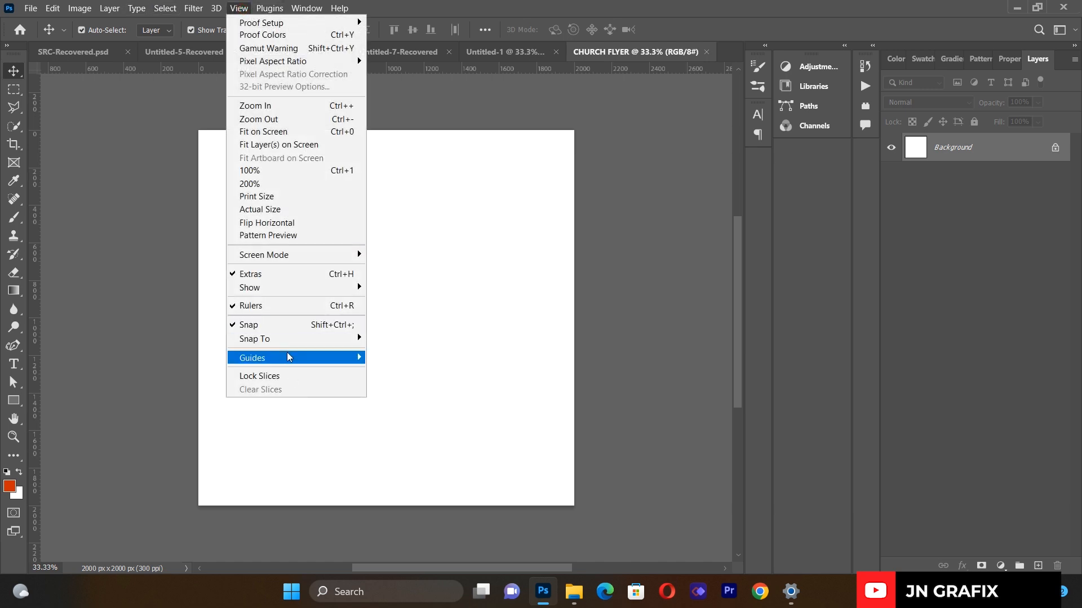
mouse_move(287, 356)
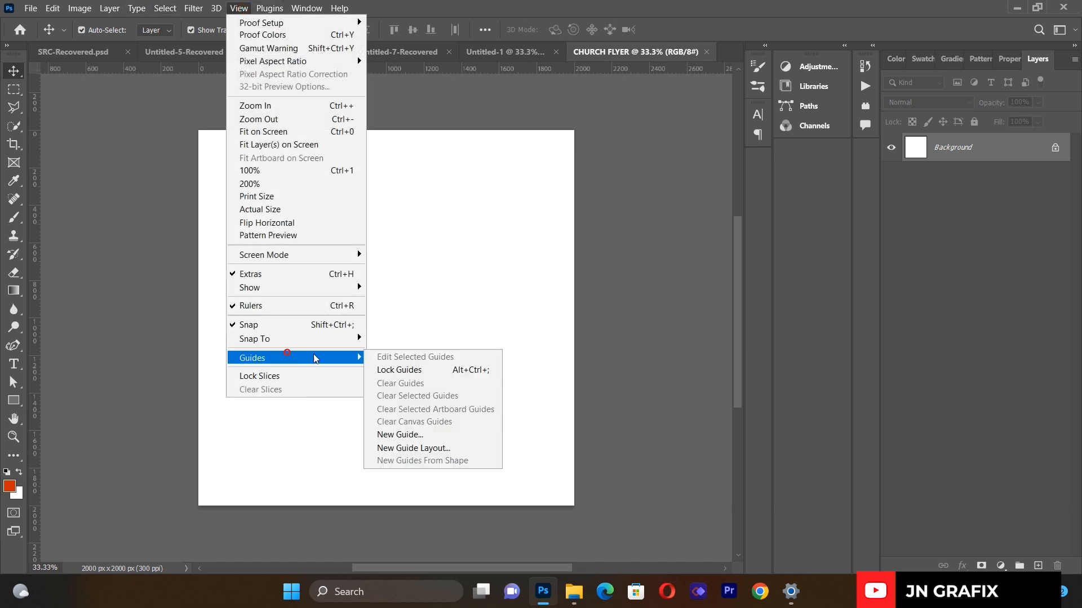
click(429, 449)
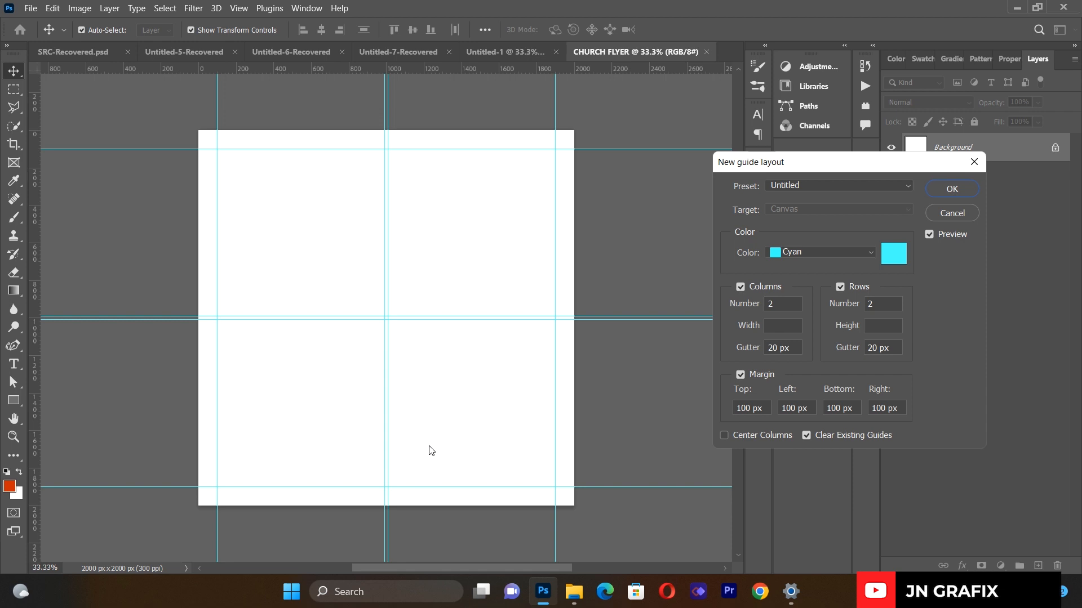
click(960, 188)
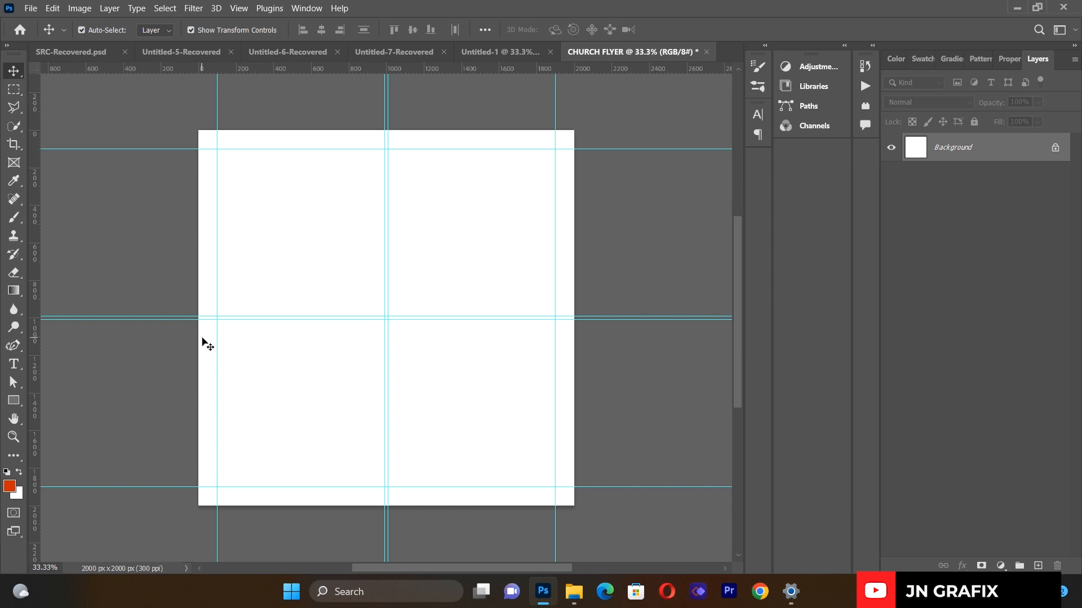
- Set the foreground color to dark brown, hex 260801
click(10, 486)
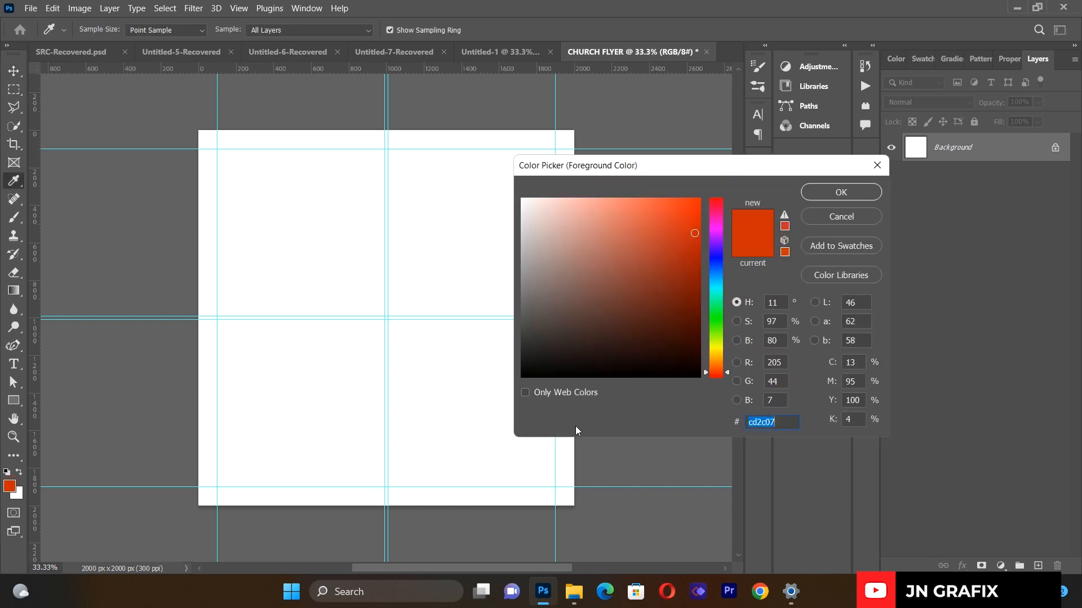
key(BackSpace)
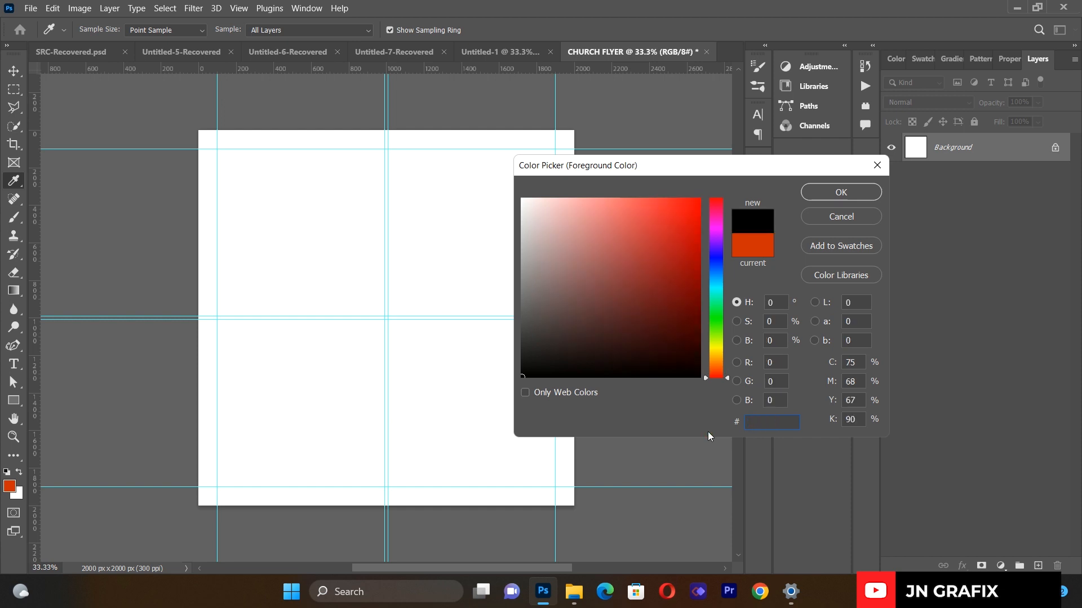
text(2)
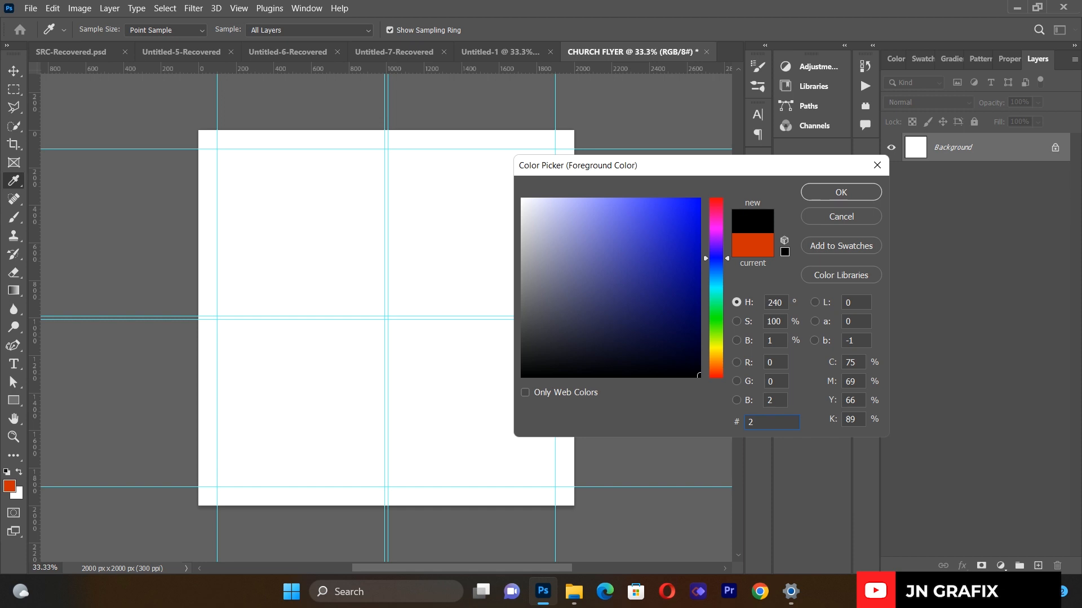
text(60801)
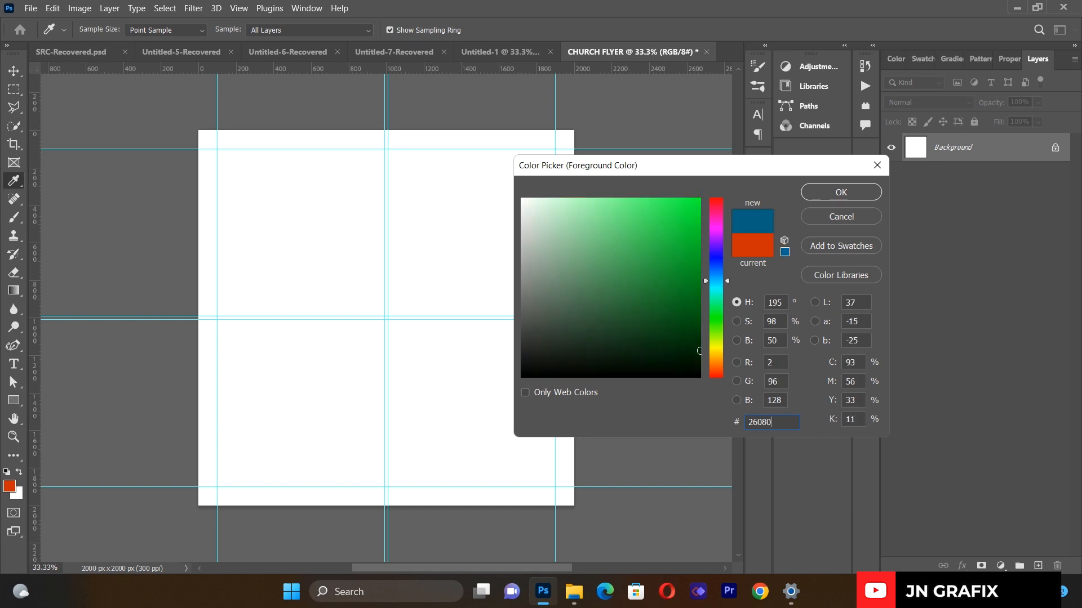
click(853, 193)
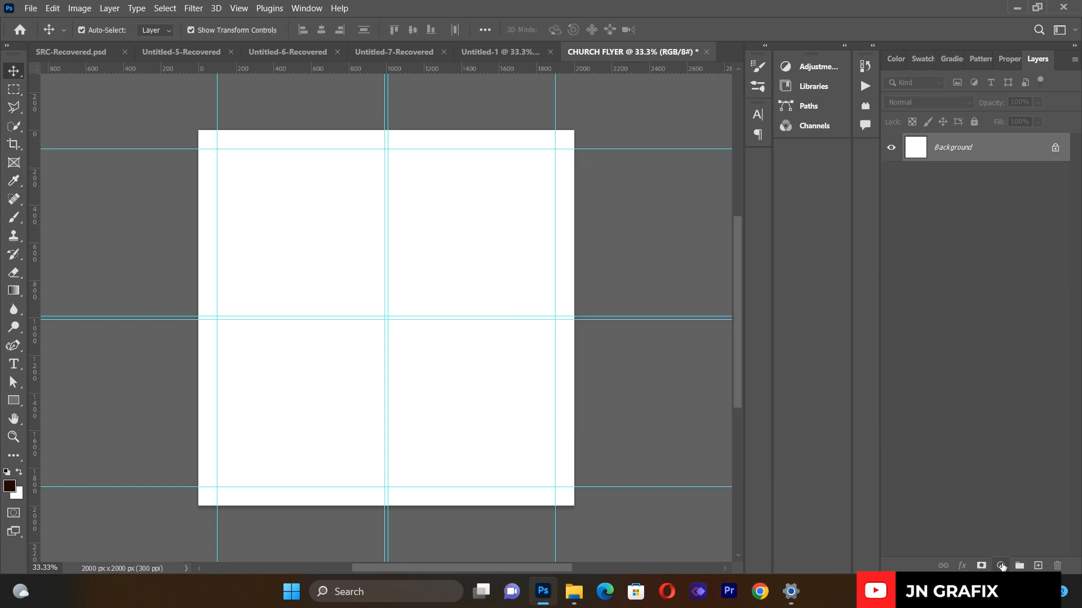
- Add a Solid Color fill layer above the background using the dark brown 260801
click(1001, 566)
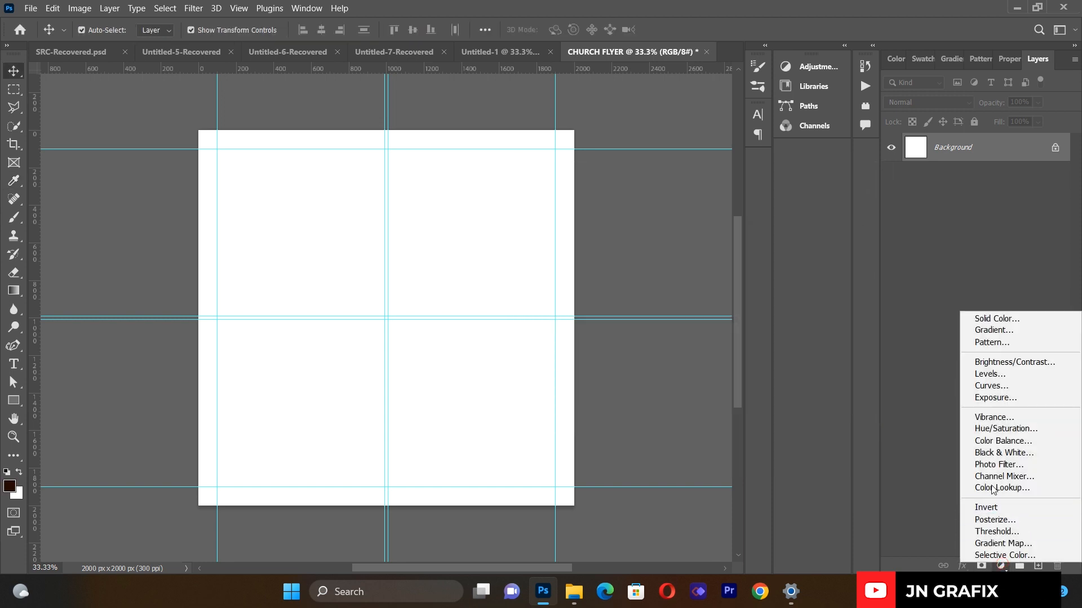
click(1001, 319)
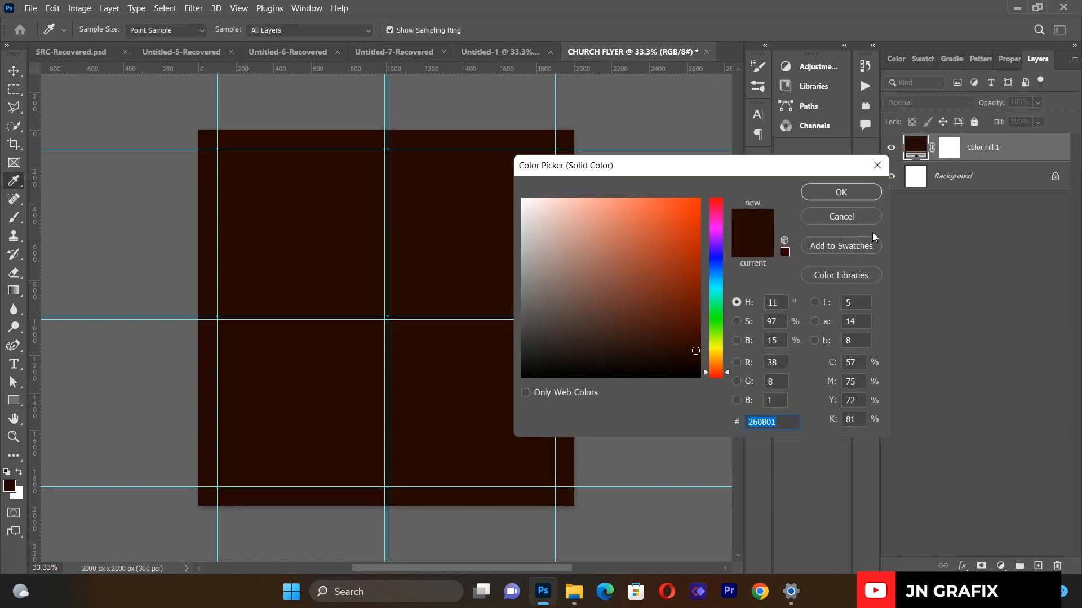
click(839, 193)
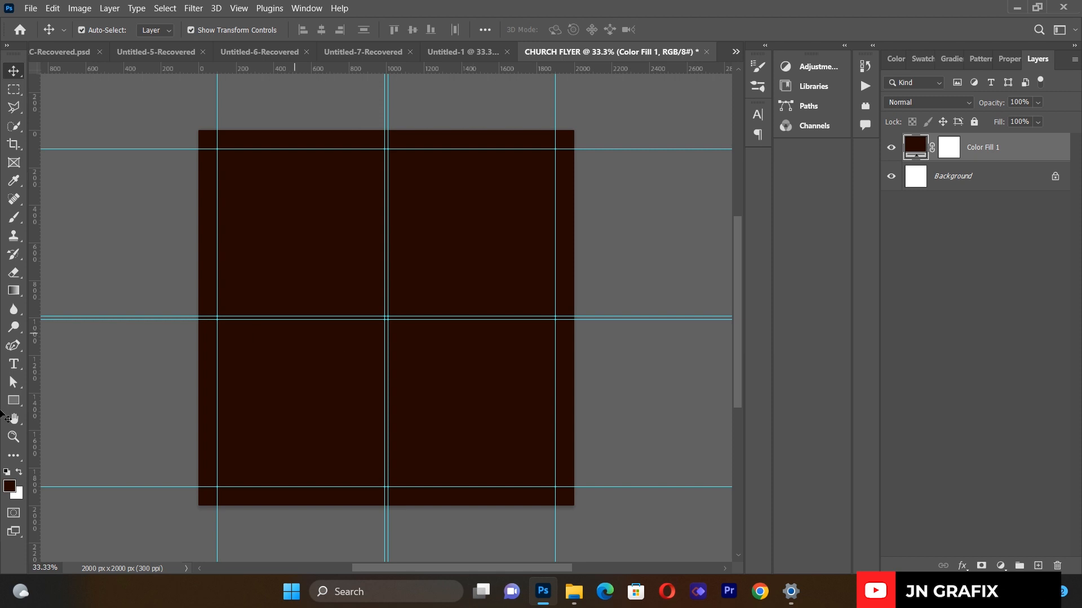
- Set the foreground color to orange-red, hex cd2c07, and return to the Move tool
click(9, 485)
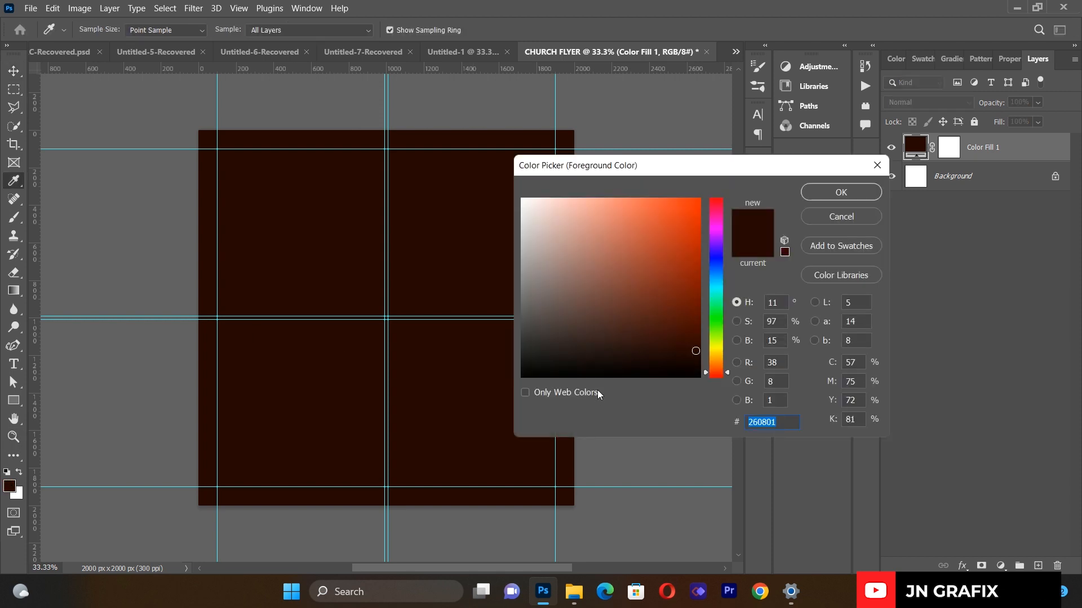
key(BackSpace)
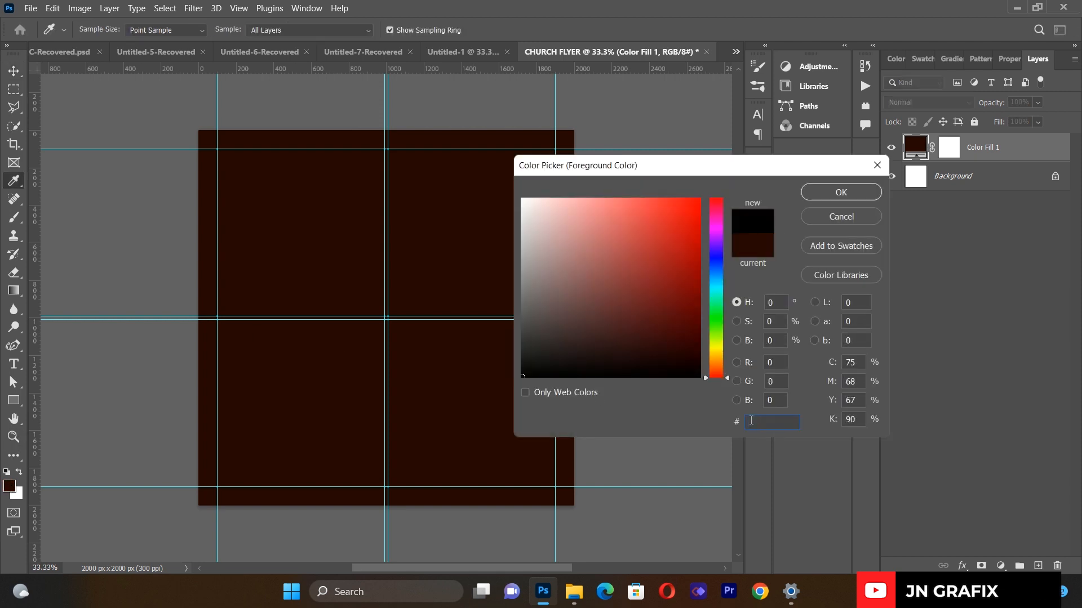
text(CD)
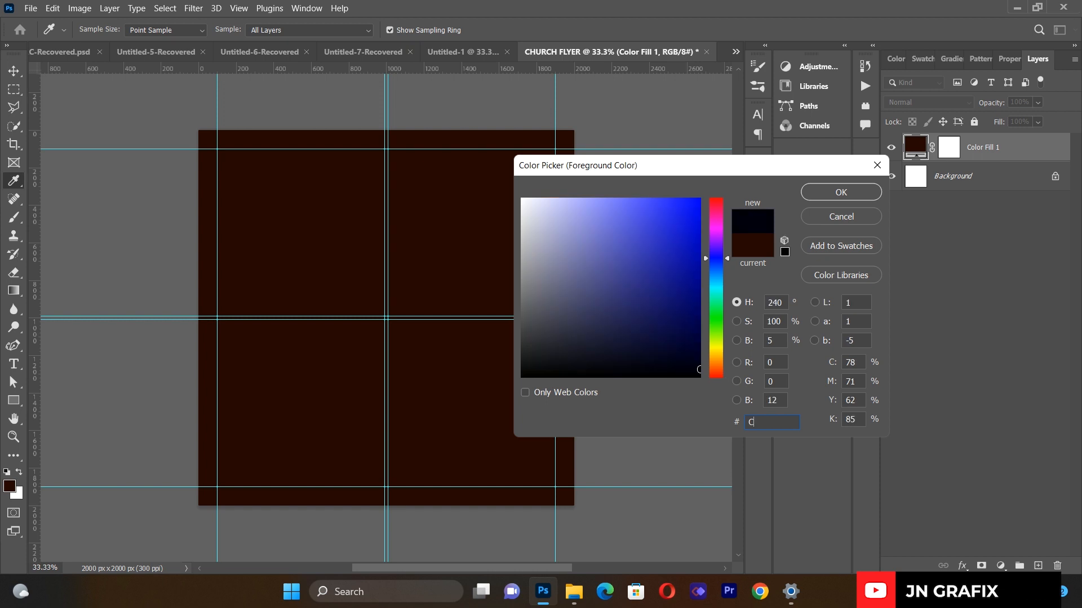
key(BackSpace)
key(BackSpace)
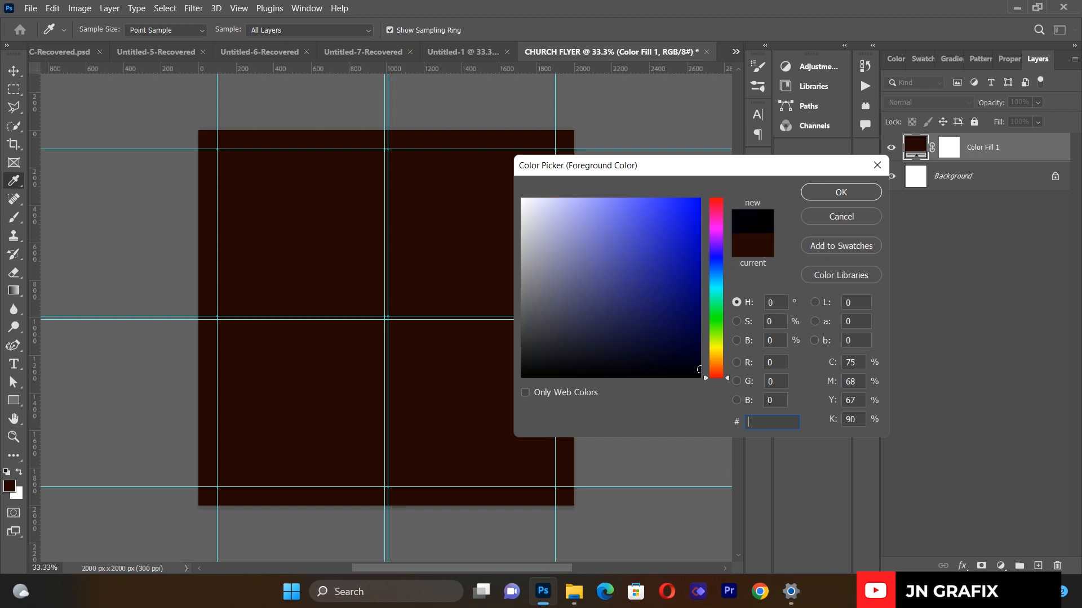
text(cd)
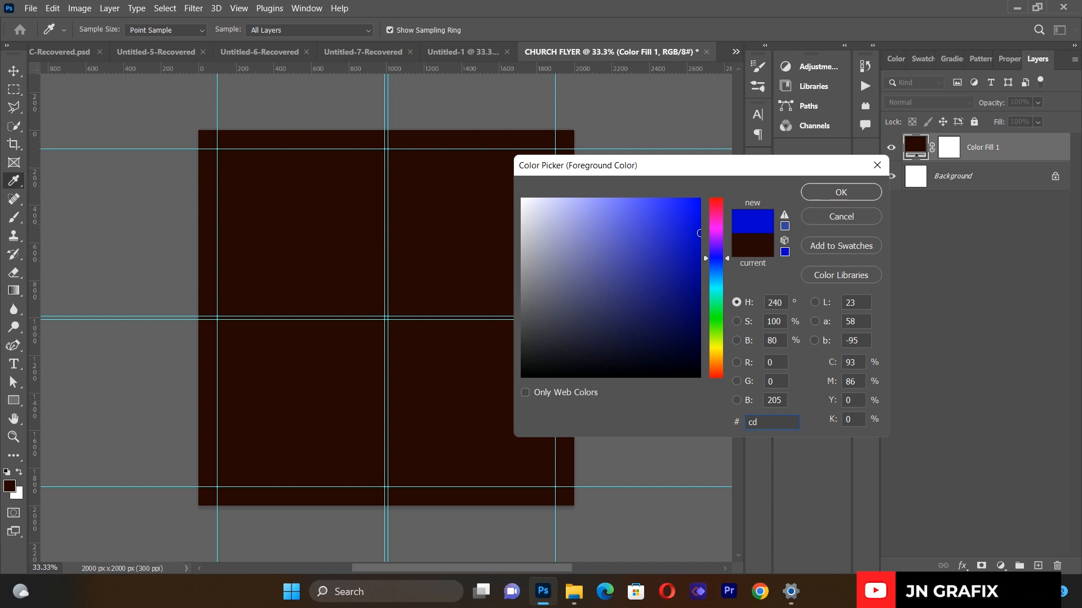
text(2)
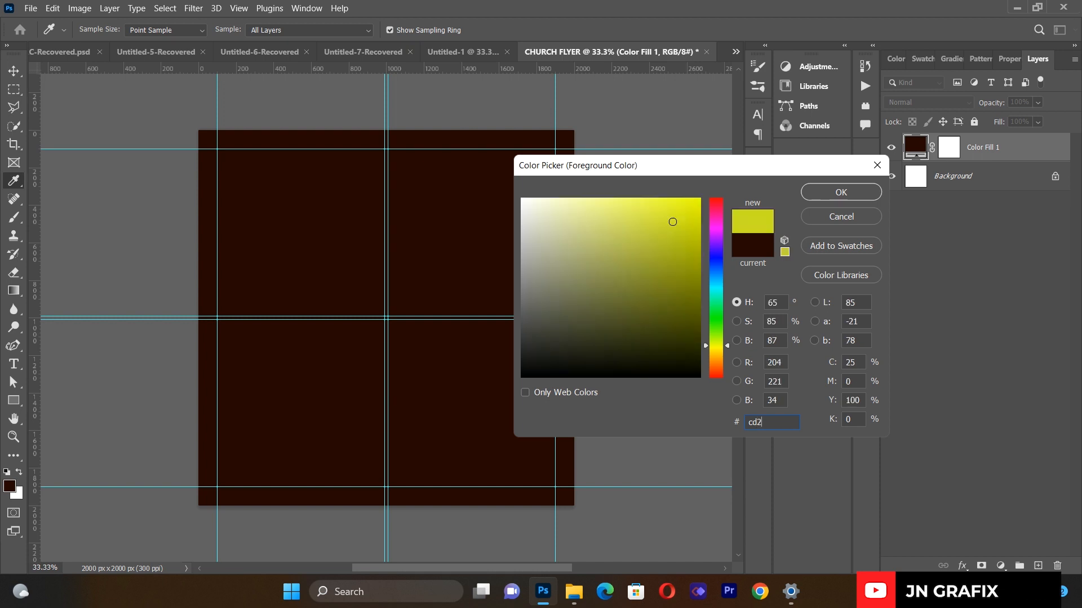
text(c07)
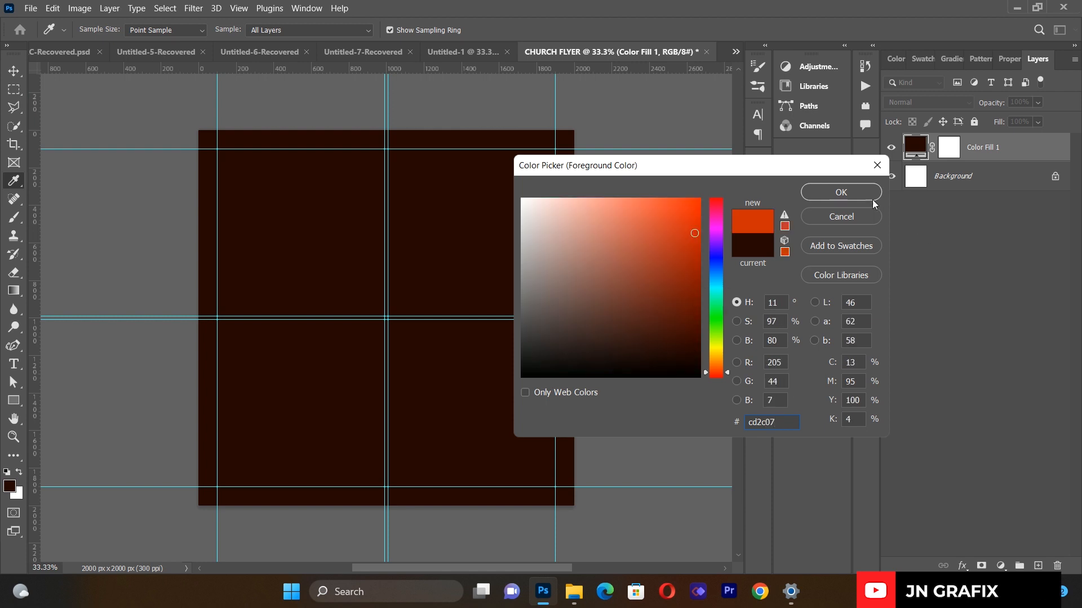
click(864, 195)
key(v)
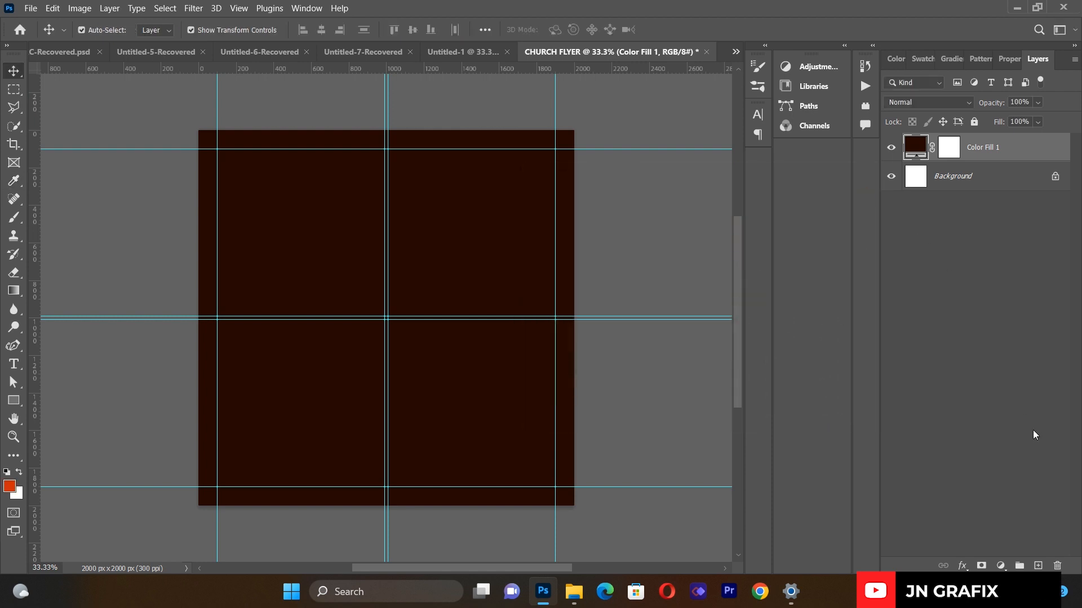
- Add a linear orange-to-transparent Gradient fill layer angled about -89°, fading from the top of the canvas downward, and deselect it
click(1000, 566)
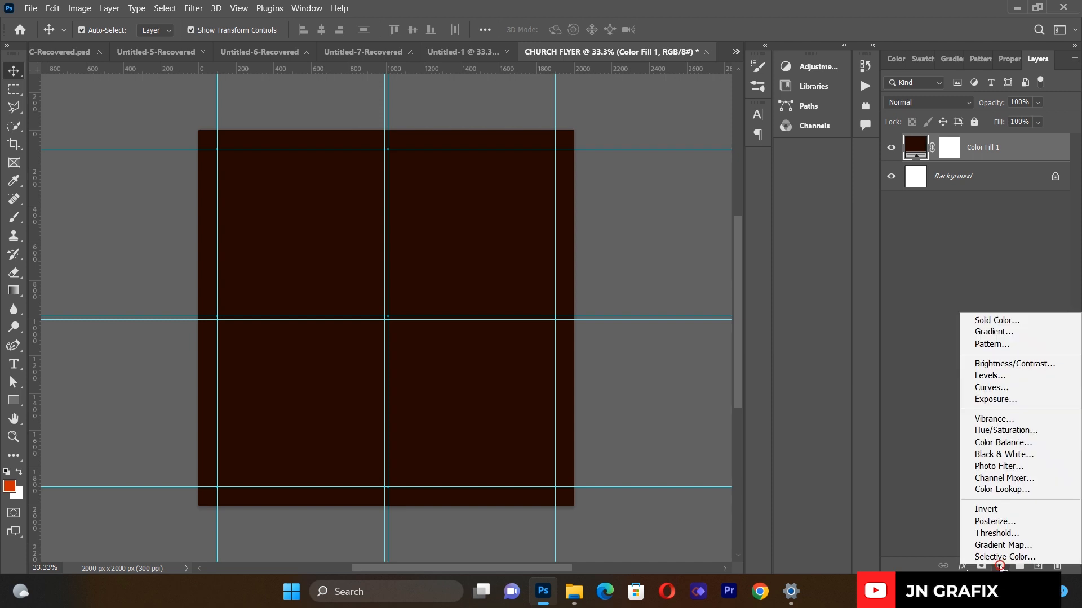
click(1000, 334)
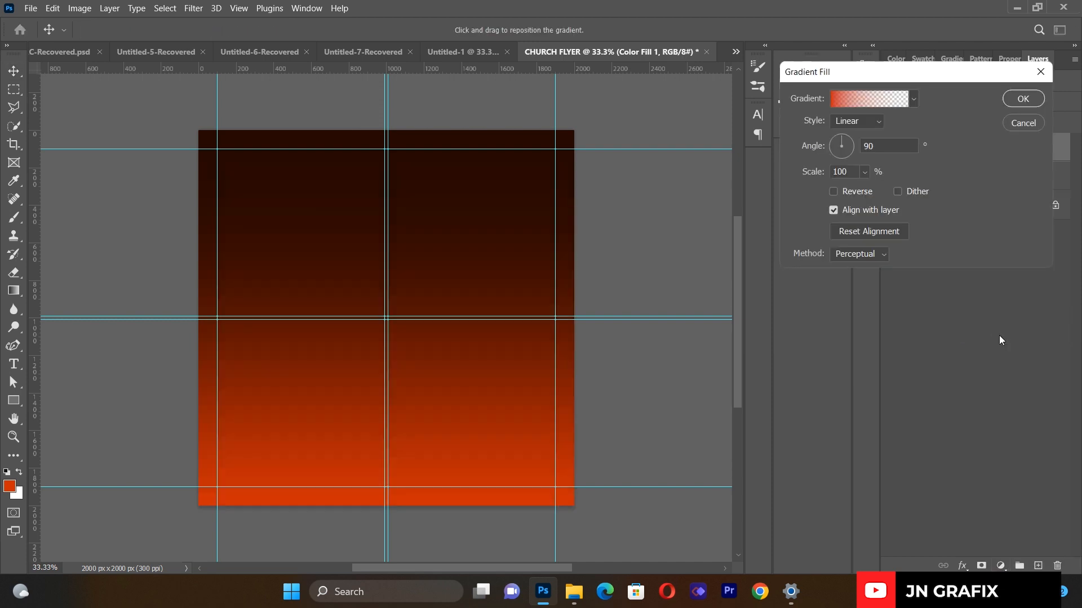
click(844, 151)
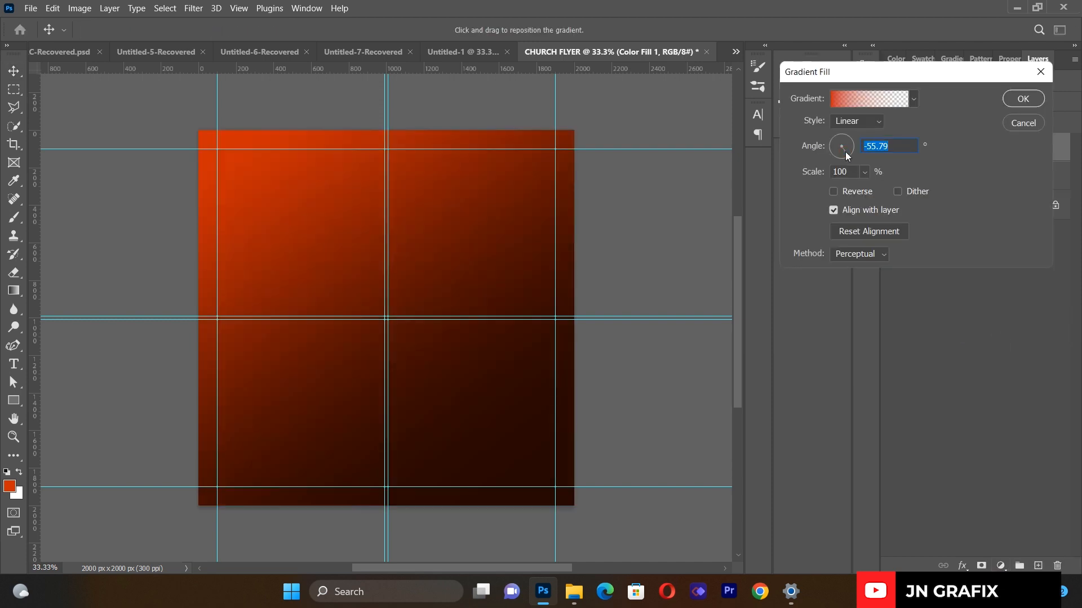
drag(844, 155, 842, 157)
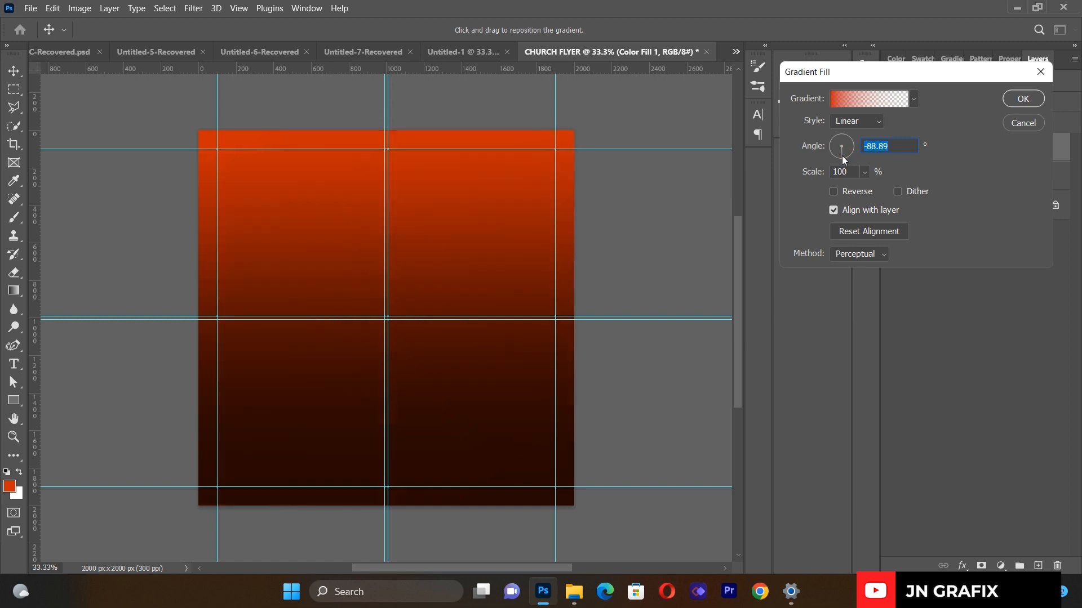
click(842, 157)
click(1011, 99)
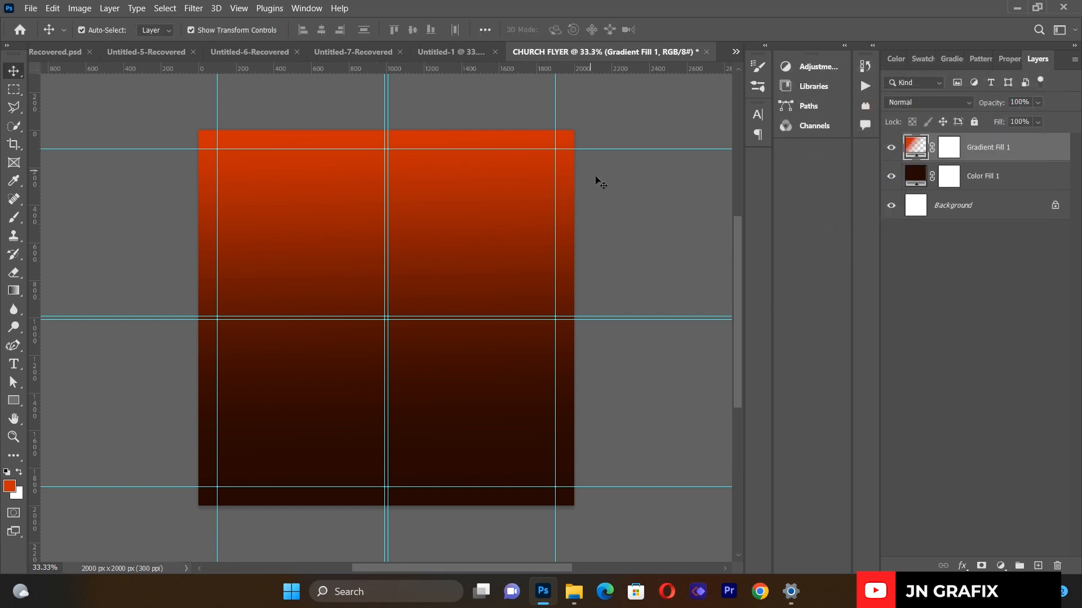
click(644, 218)
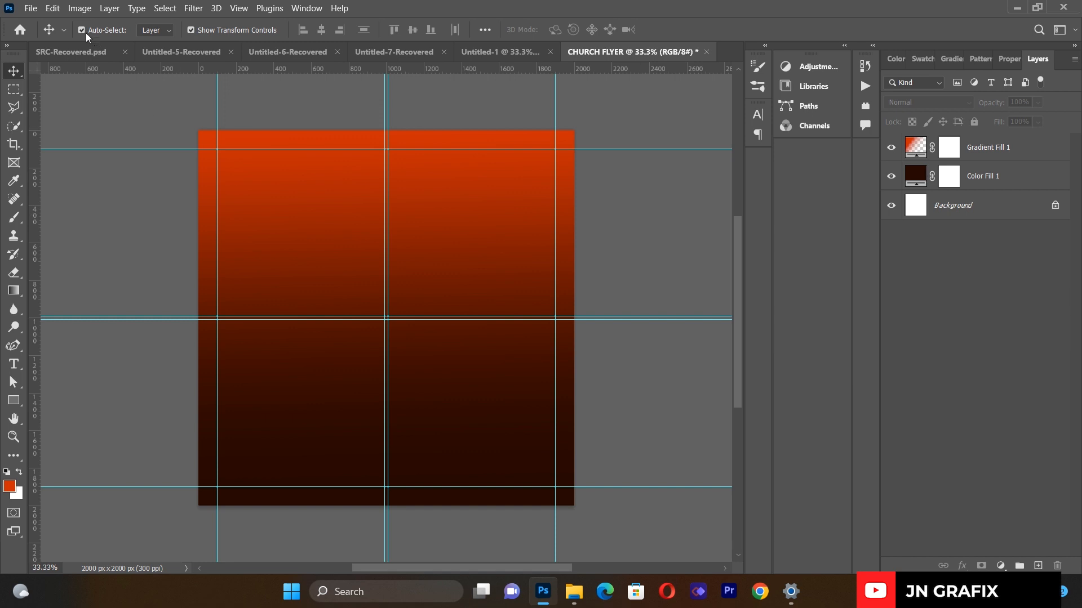
click(28, 10)
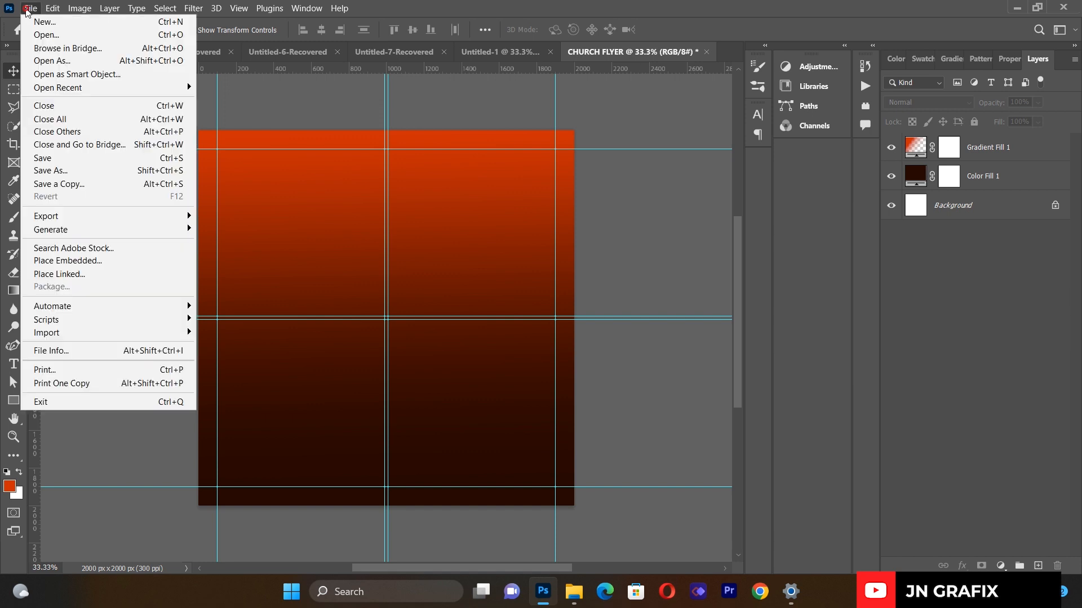
click(58, 274)
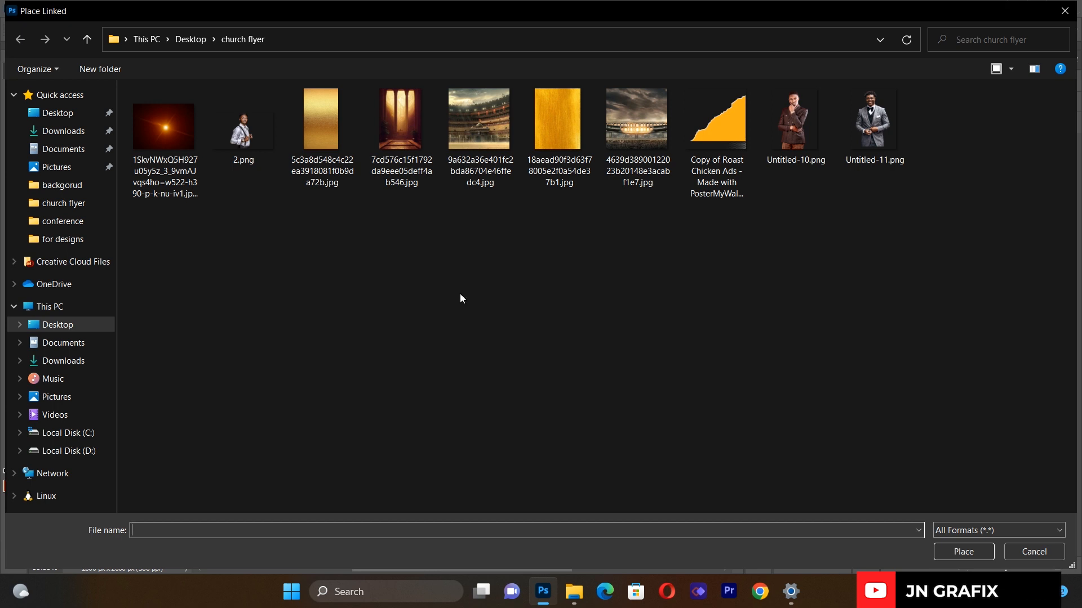
double_click(623, 132)
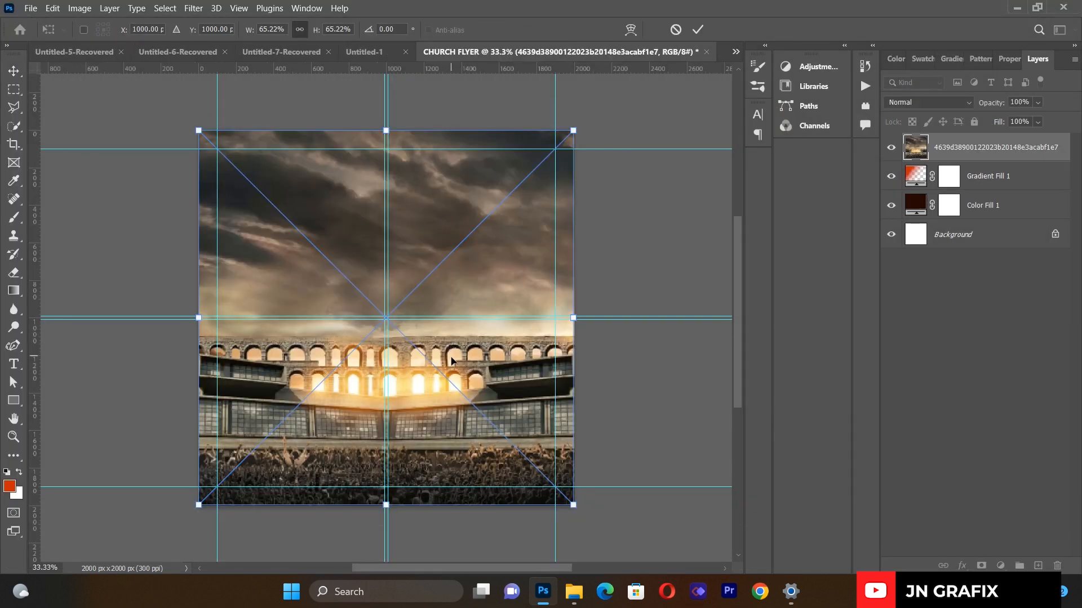
- Move the stadium image up to about Y 184 px, commit the placement, and set its blending mode to Hard Light
drag(395, 382, 393, 249)
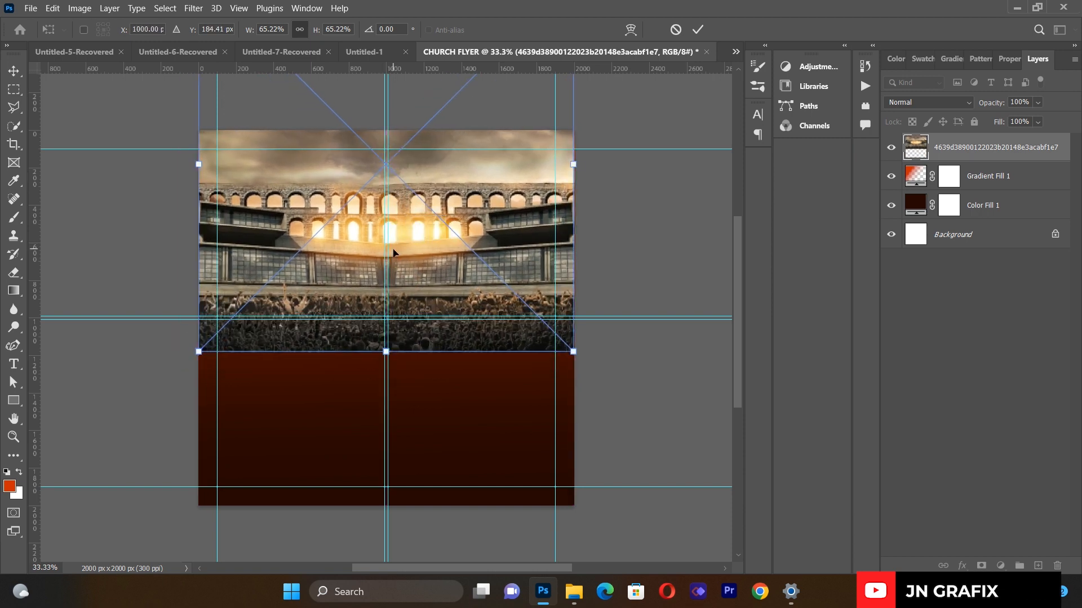
click(14, 70)
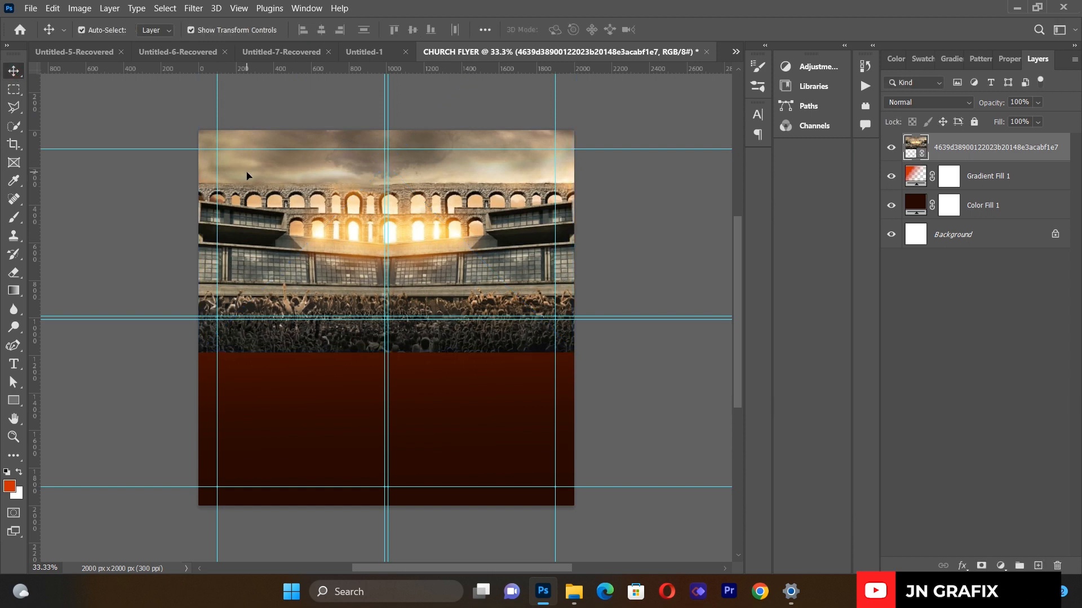
click(935, 103)
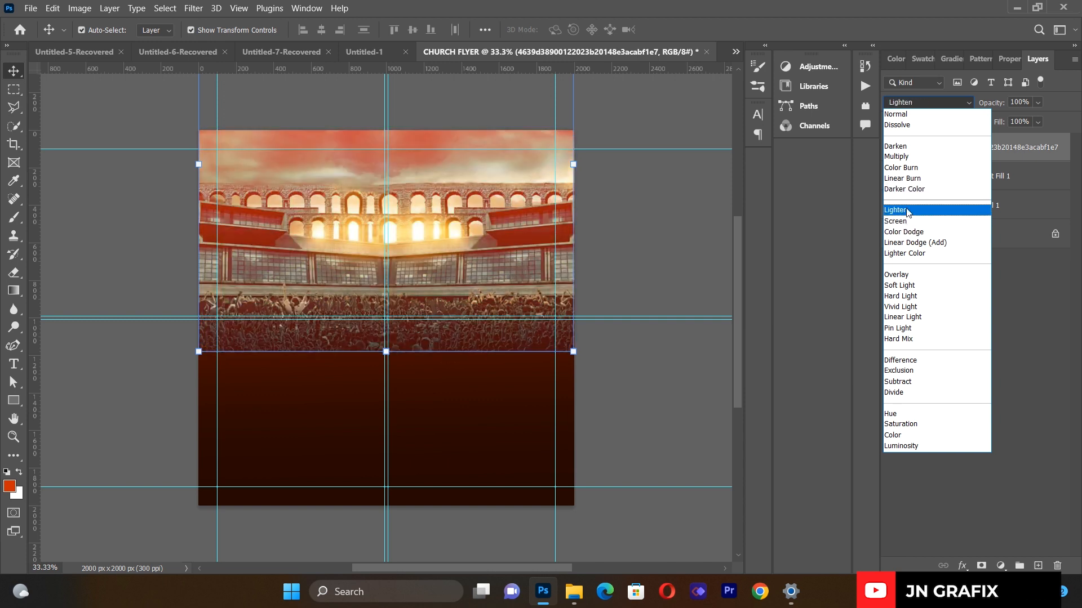
click(901, 297)
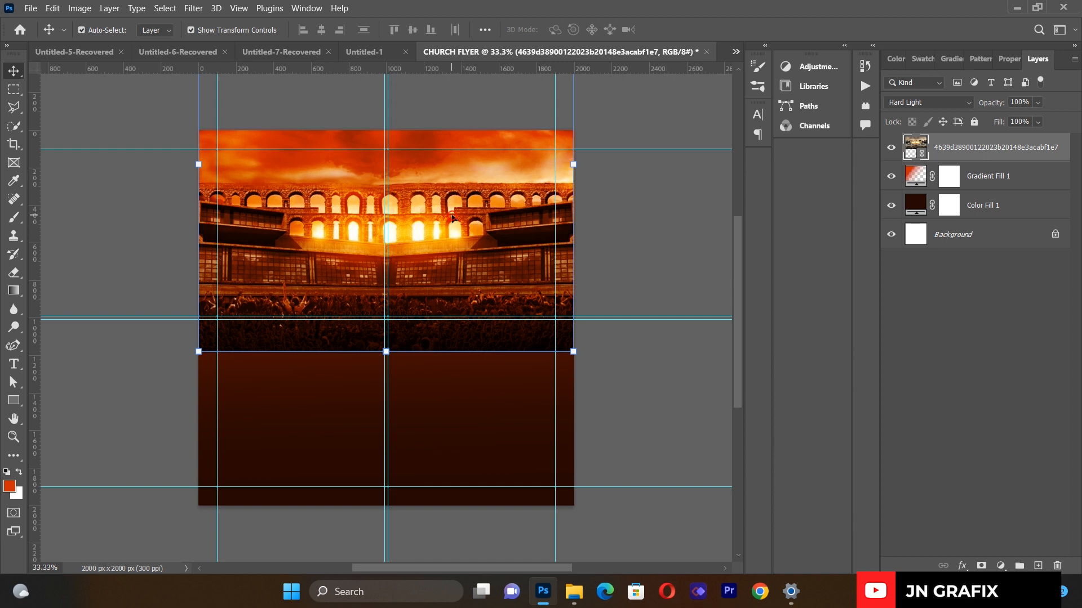
- Apply a Motion Blur at angle 0° and distance 271 pixels to the stadium image
drag(452, 215, 452, 215)
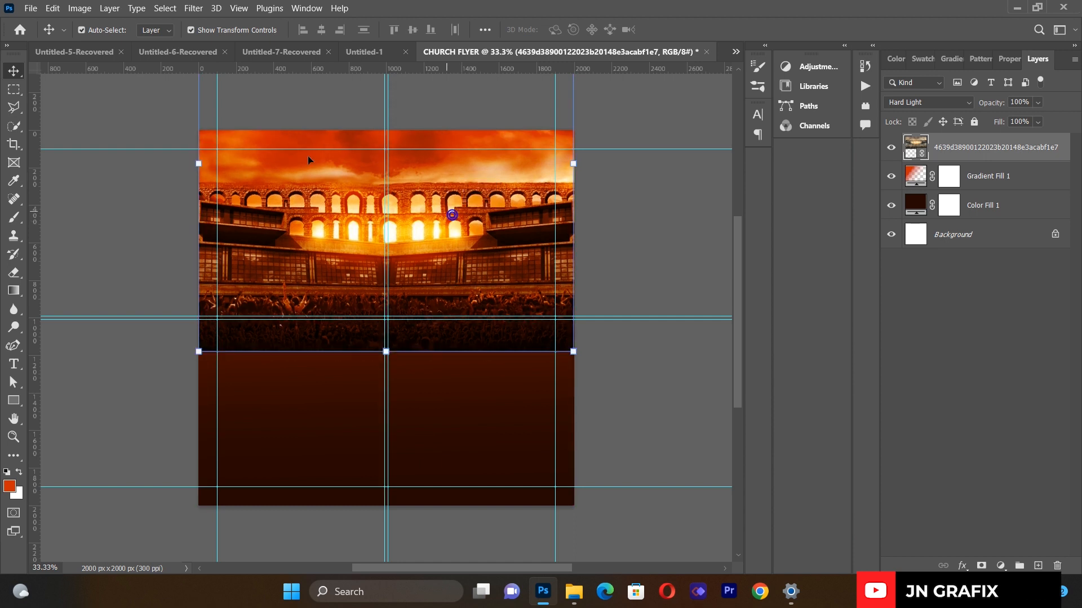
click(198, 8)
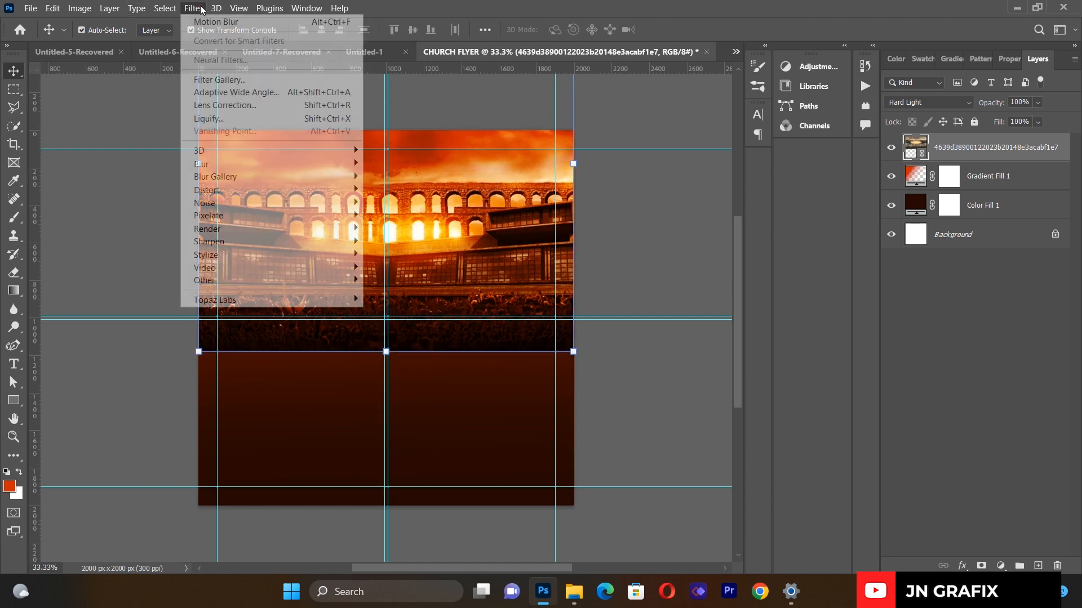
click(221, 25)
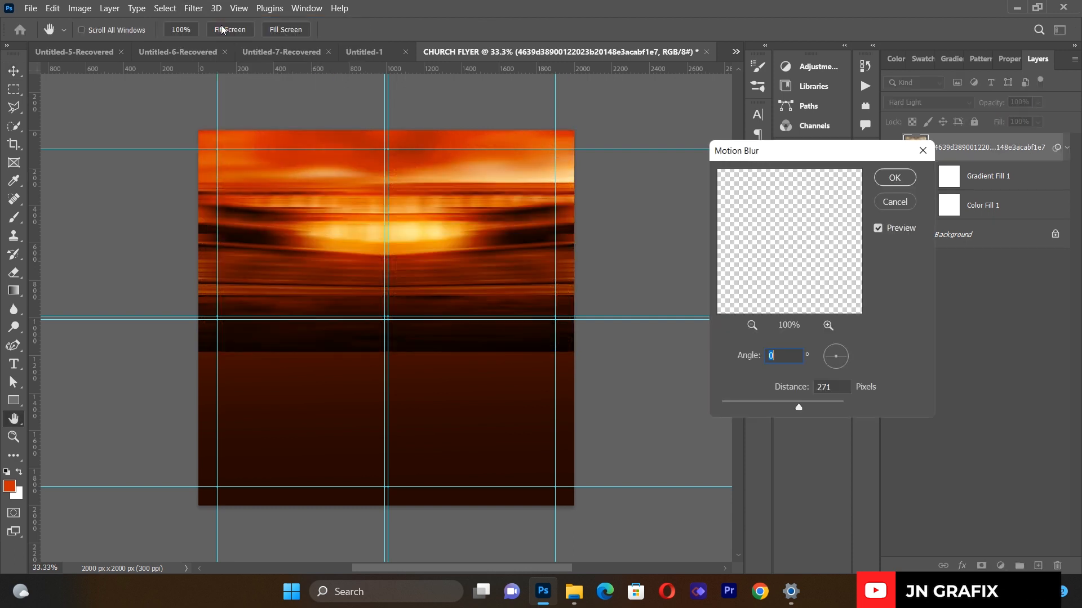
click(899, 185)
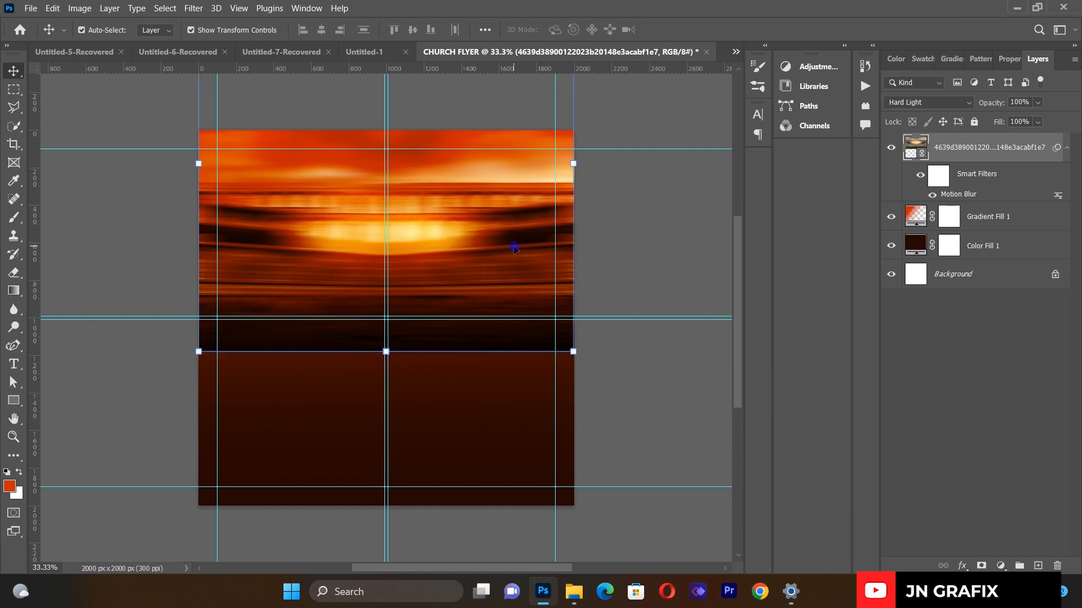
- Rasterize the stadium layer and fade its lower edge into the background with a soft 1811 px Eraser
click(13, 273)
click(335, 324)
click(507, 231)
click(102, 29)
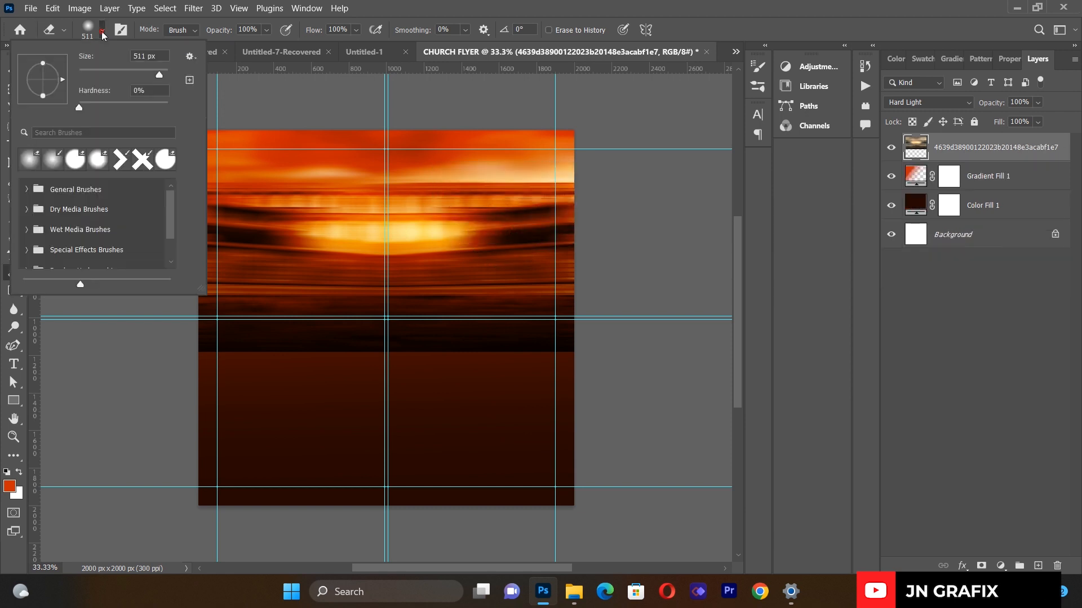
drag(159, 74, 162, 82)
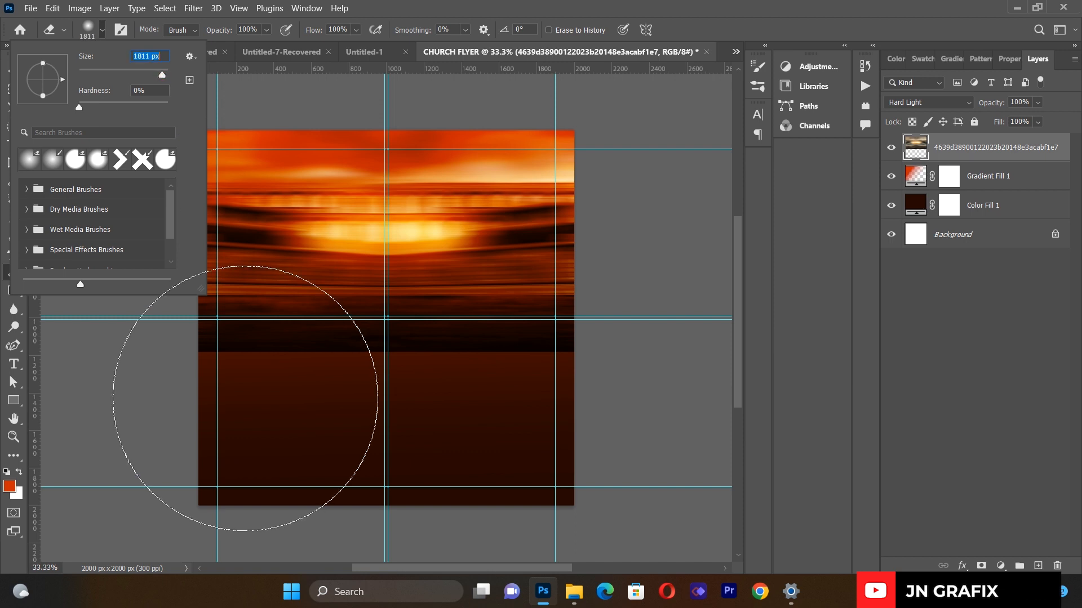
click(247, 416)
click(246, 416)
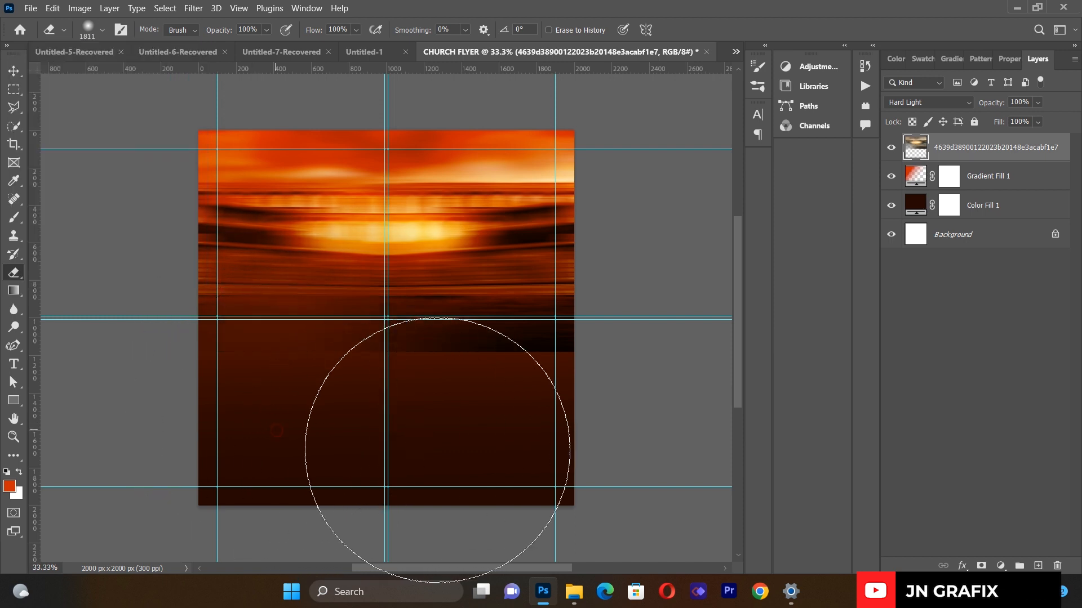
drag(580, 458, 361, 474)
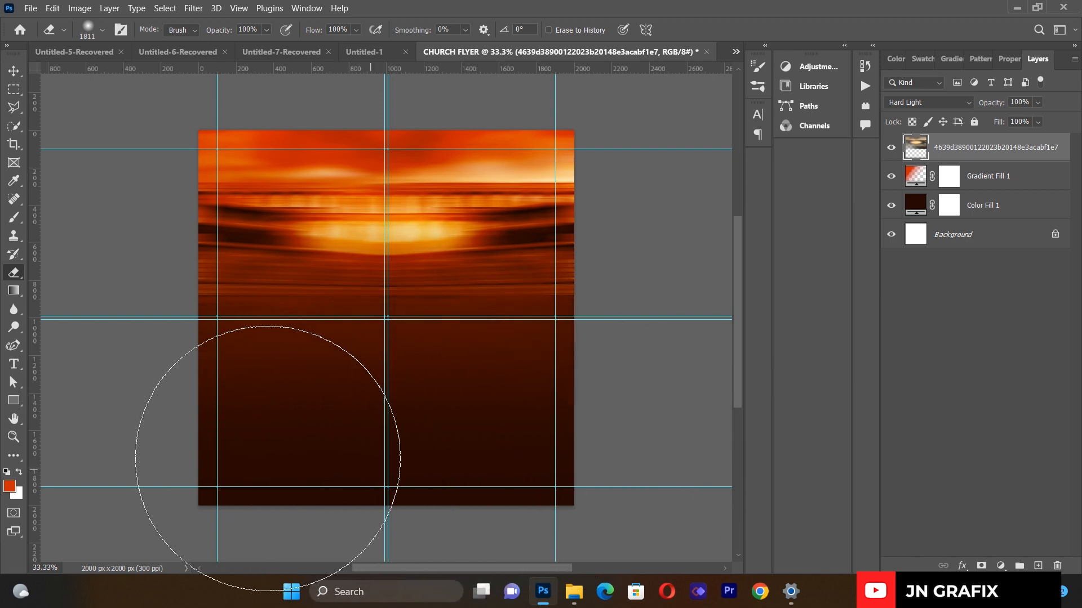
- Move the blurred stadium layer upward and stretch it slightly taller, keeping it across the full canvas width
click(14, 71)
mouse_move(369, 227)
mouse_down()
mouse_move(346, 191)
mouse_move(372, 208)
mouse_up()
key(shift+Left)
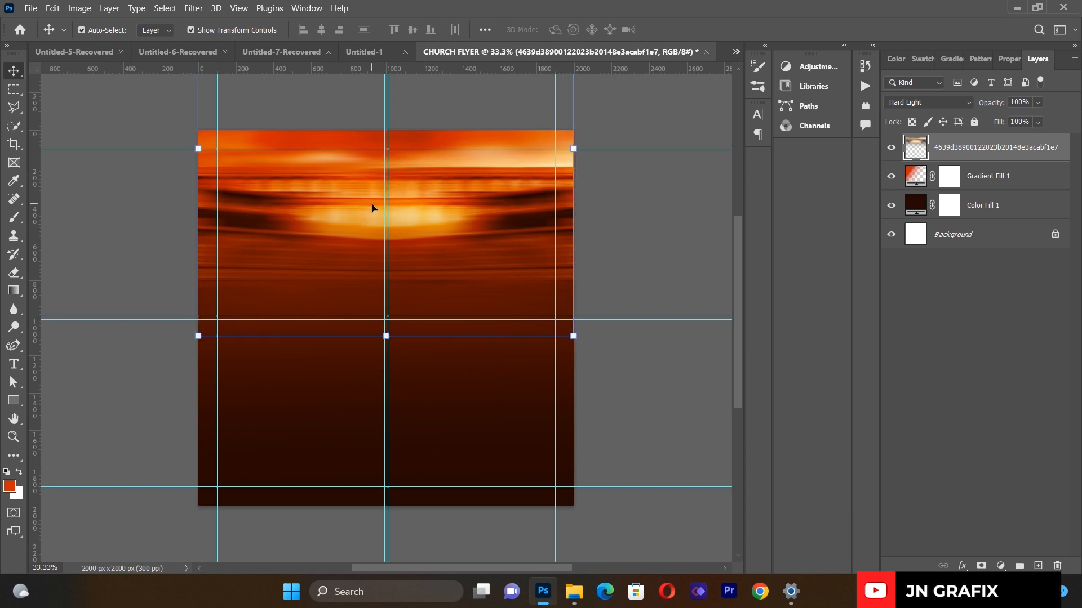
drag(385, 336, 386, 372)
drag(434, 250, 430, 238)
click(65, 246)
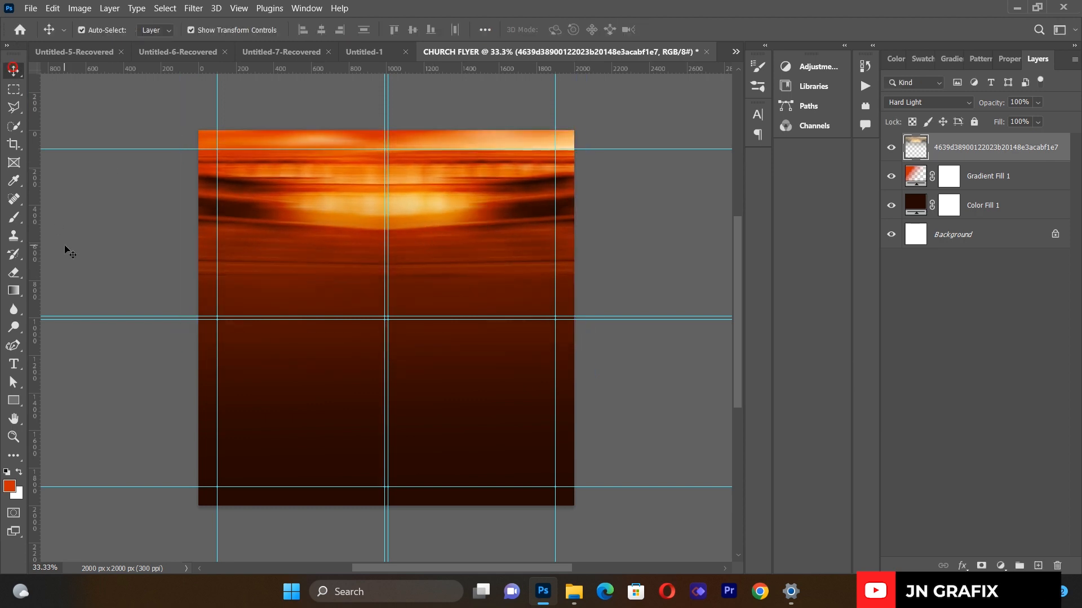
- Place 7cd576c15f1792da9eee05deff4ab546.jpg as a linked file, scaled to about 67% to cover the canvas width
click(30, 9)
click(66, 274)
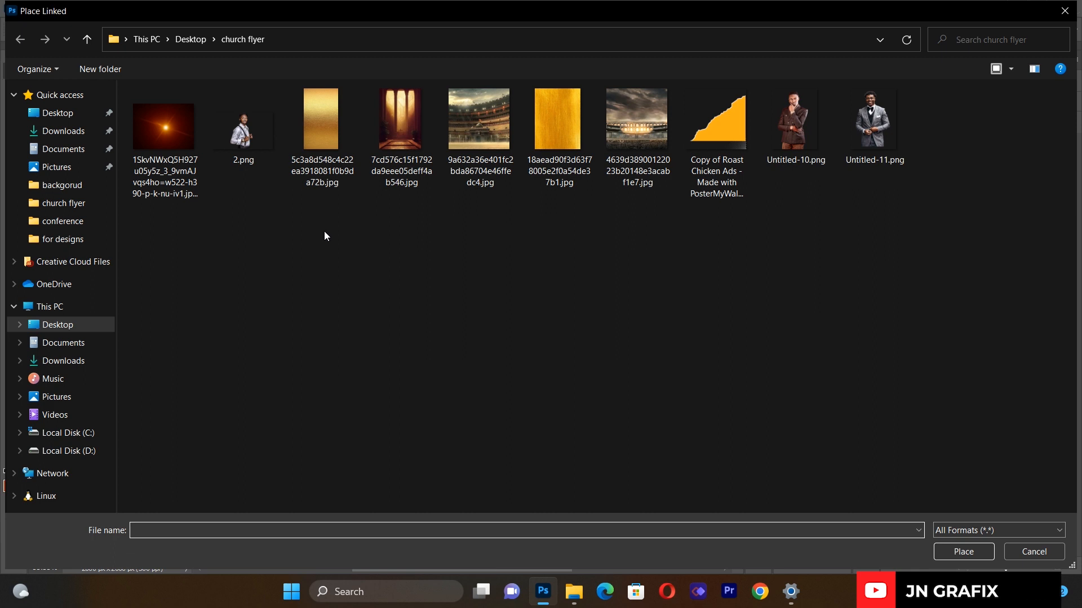
double_click(390, 155)
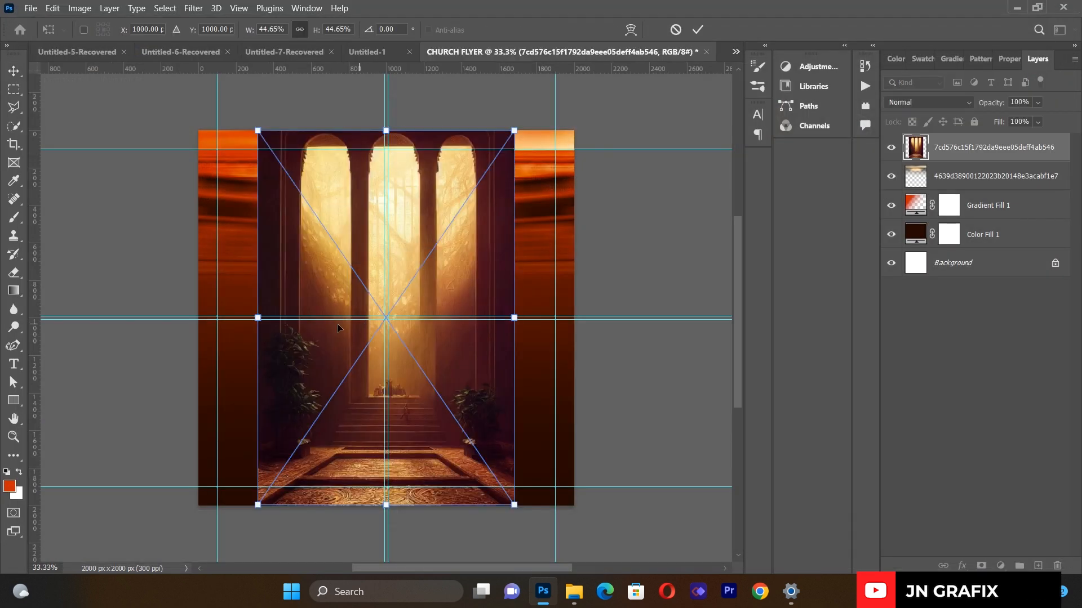
drag(211, 302, 198, 304)
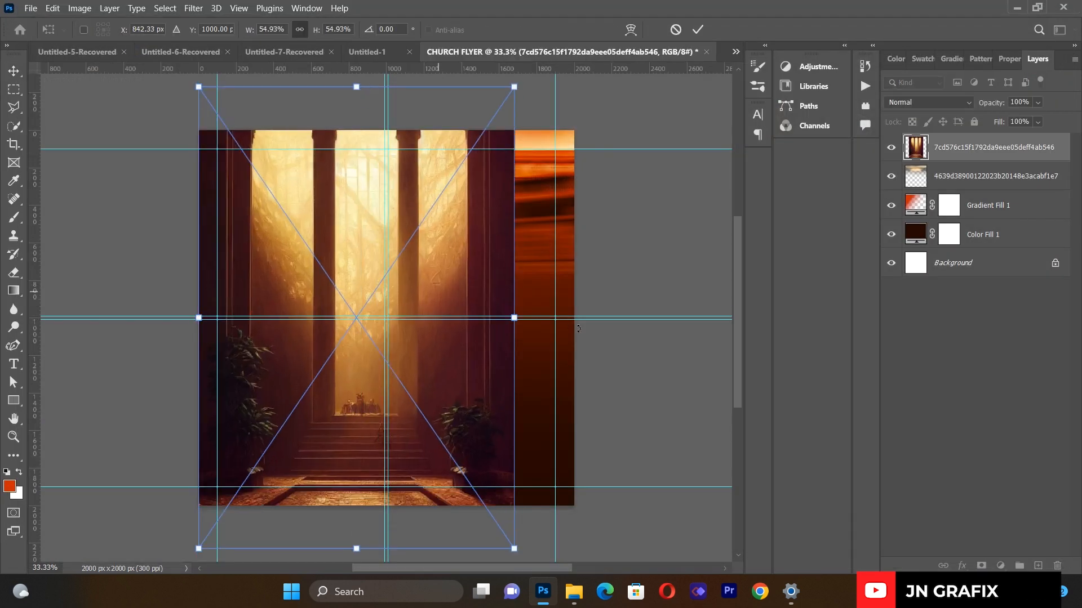
drag(515, 324, 581, 318)
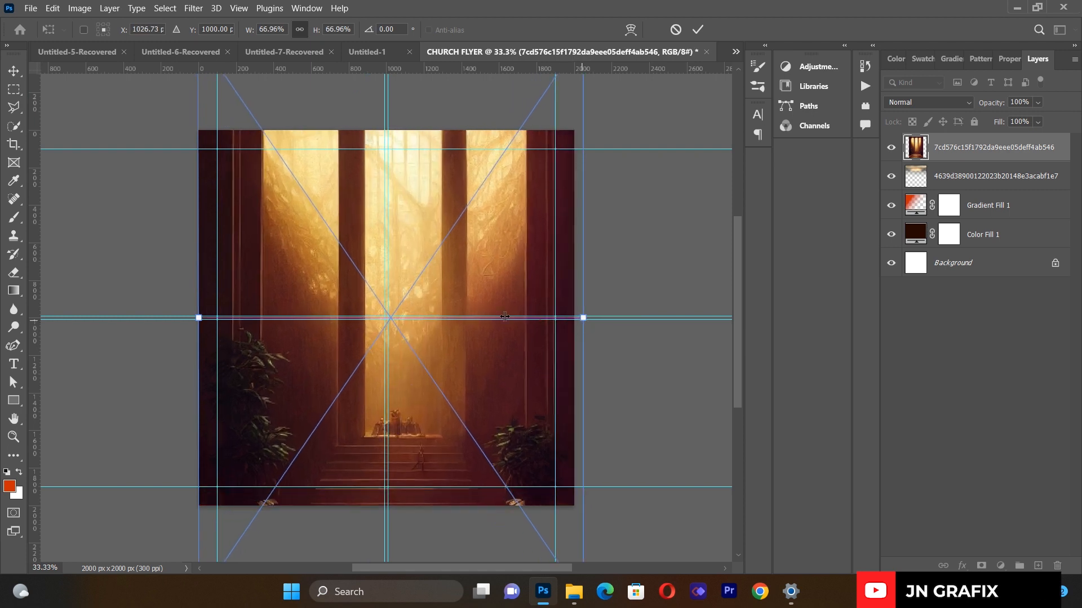
click(14, 71)
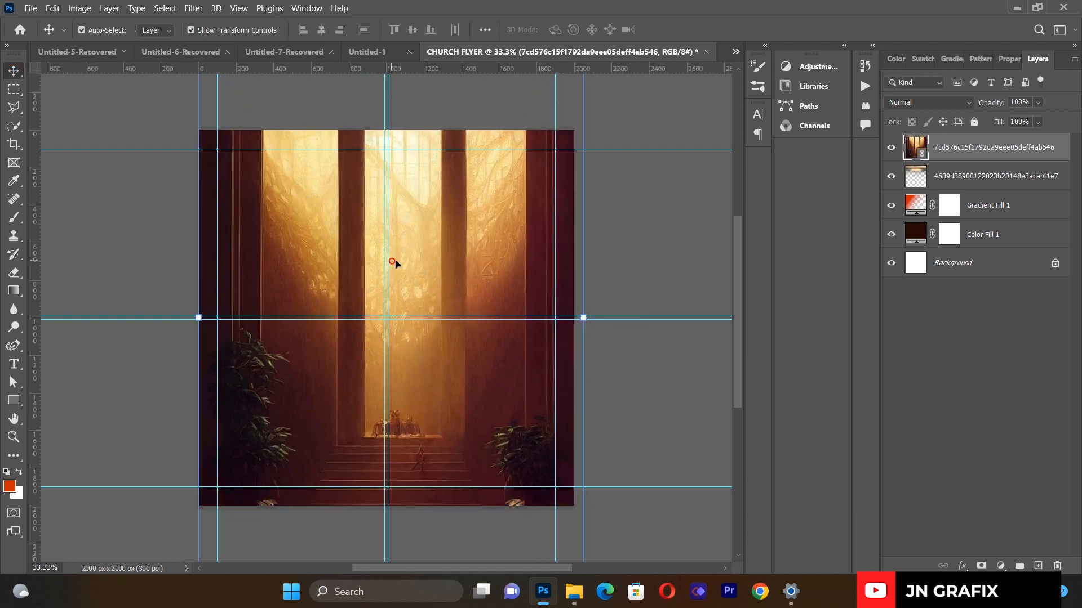
- Set the hall image to Color Dodge, rasterize it, and erase its upper half with the soft 1811 px Eraser
click(930, 103)
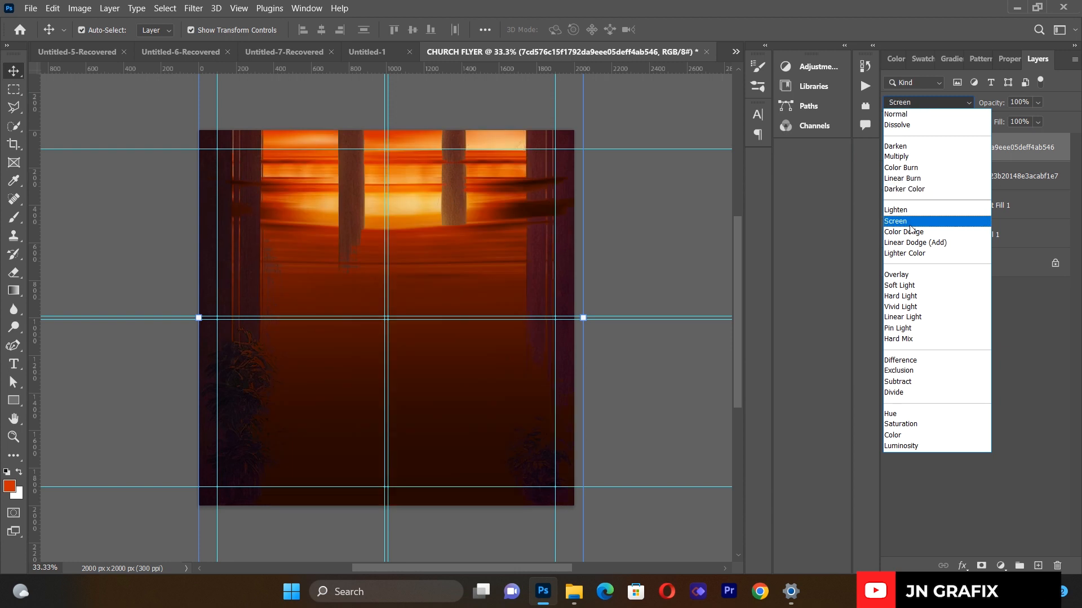
click(909, 233)
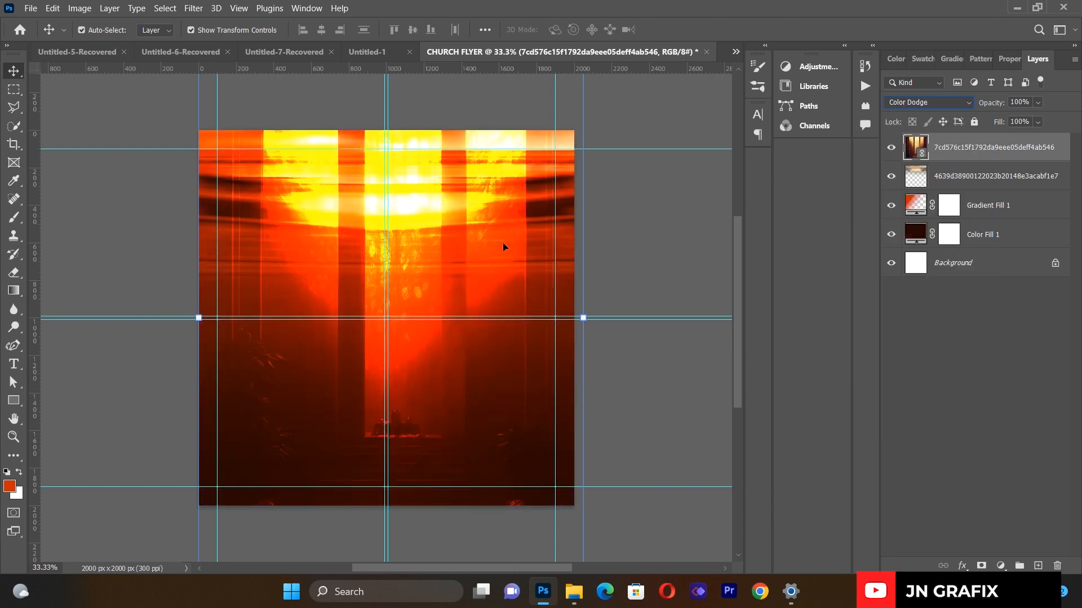
click(14, 273)
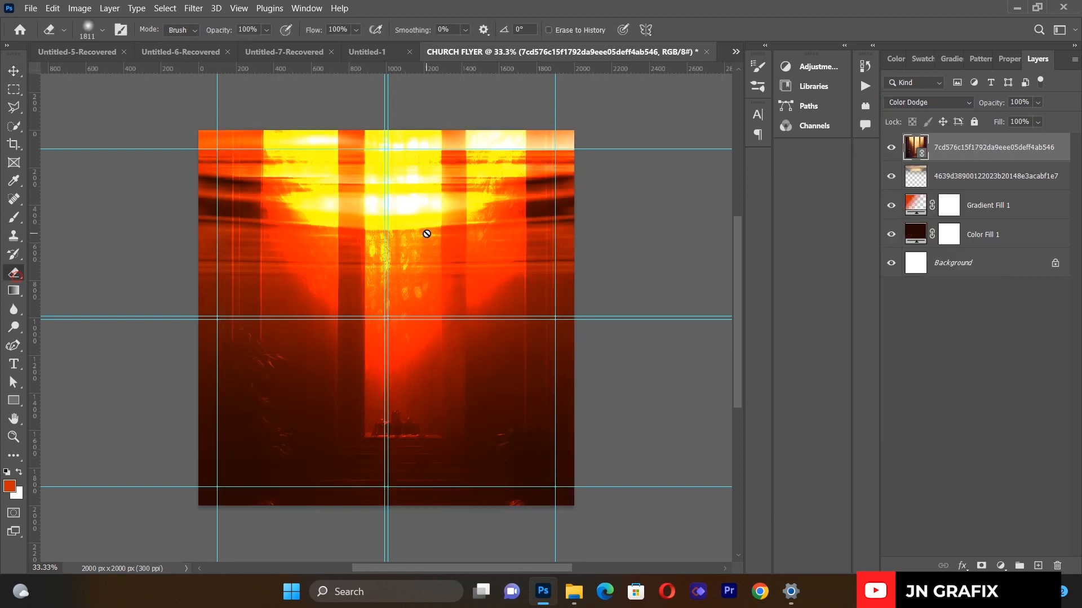
click(426, 233)
click(532, 235)
mouse_move(363, 180)
mouse_down()
mouse_move(254, 108)
mouse_move(193, 174)
mouse_up()
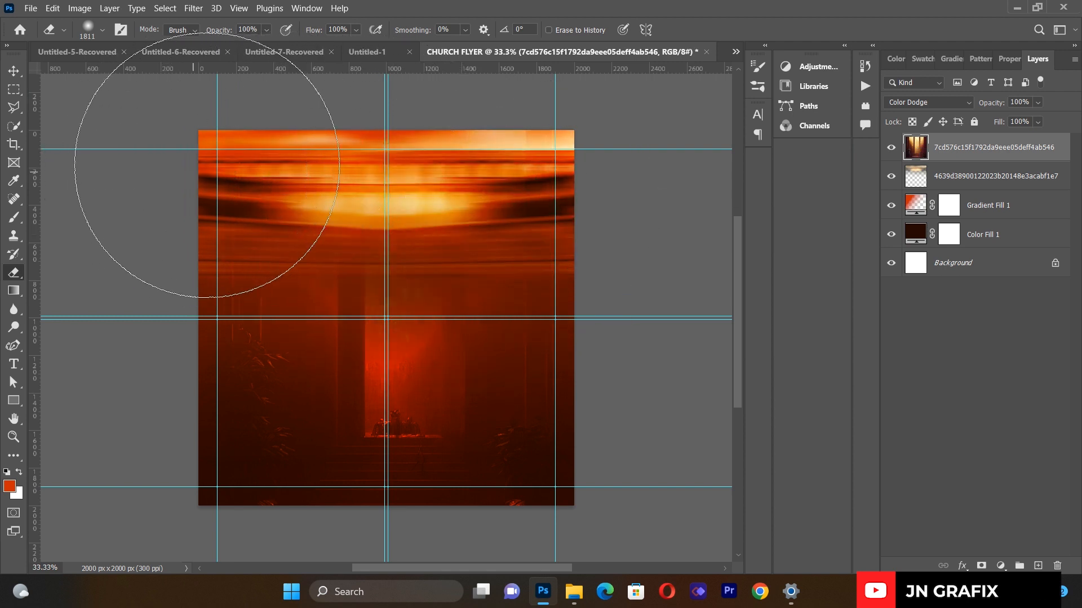
mouse_move(251, 180)
mouse_down()
mouse_move(273, 190)
mouse_move(525, 186)
mouse_move(186, 122)
mouse_up()
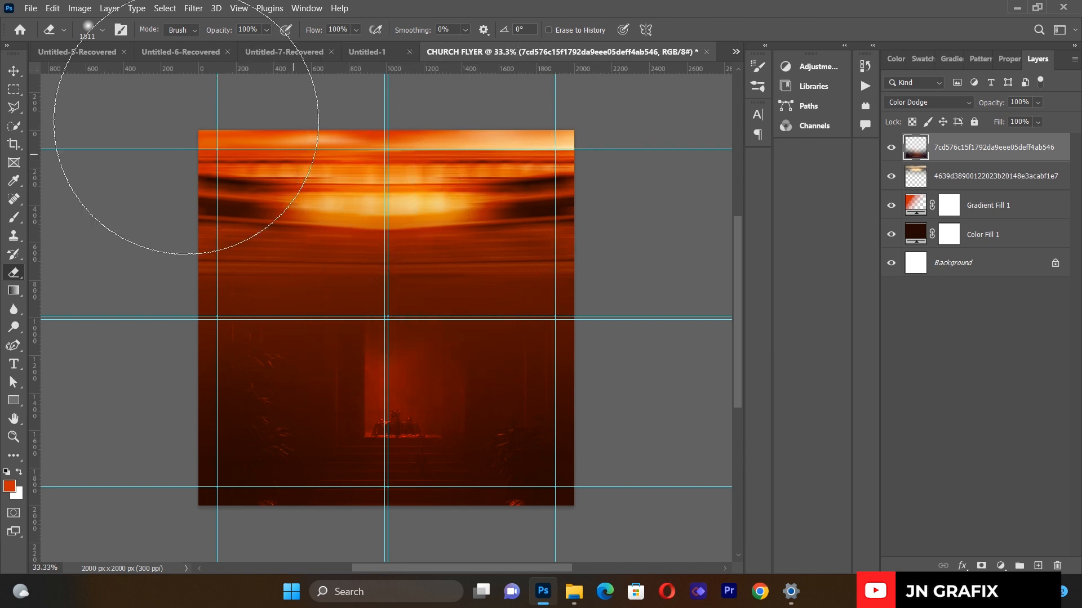
- Move the hall image up to show its floor and apply a Motion Blur at angle 0° and distance 271 pixels
click(14, 71)
drag(488, 426, 469, 356)
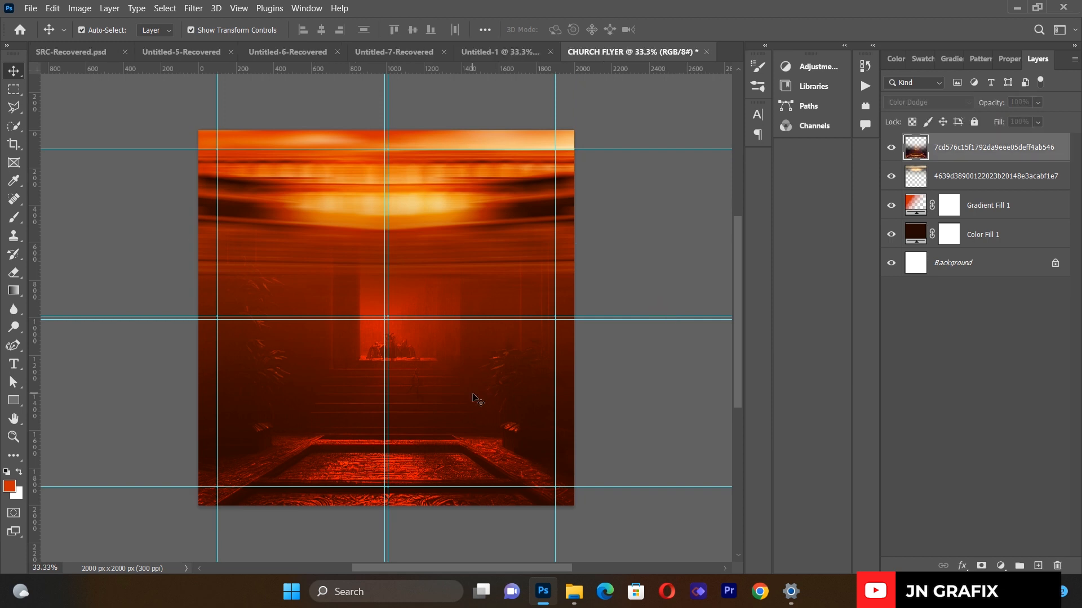
click(191, 8)
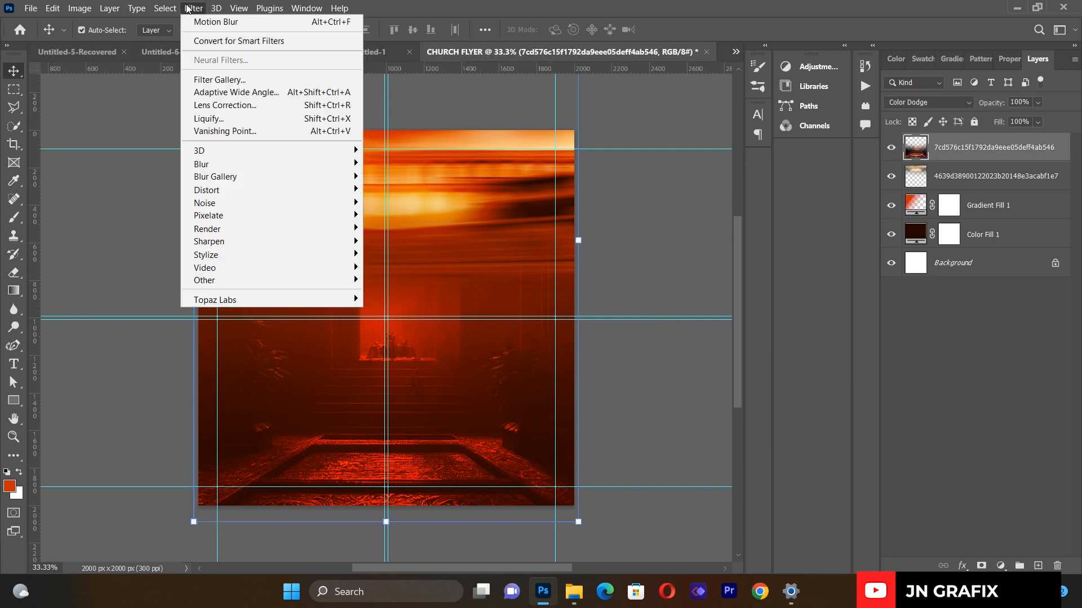
mouse_move(214, 164)
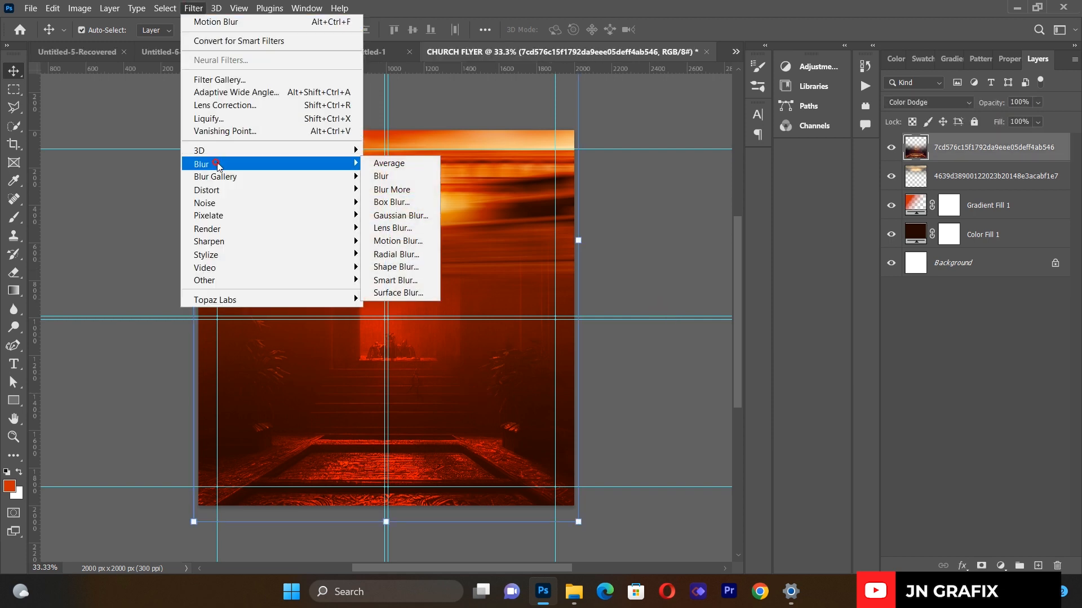
click(387, 247)
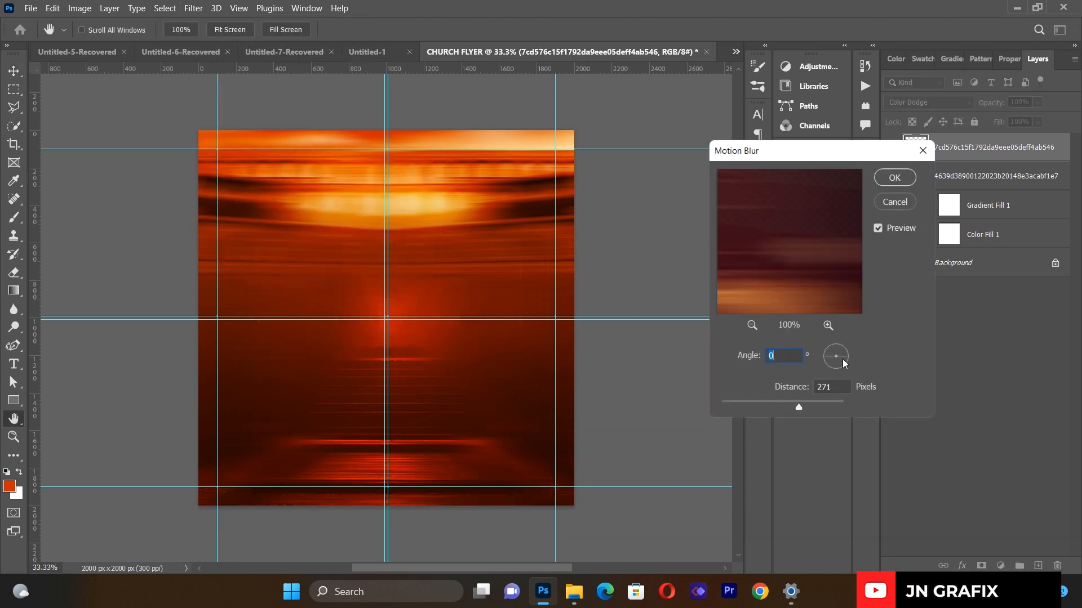
click(894, 177)
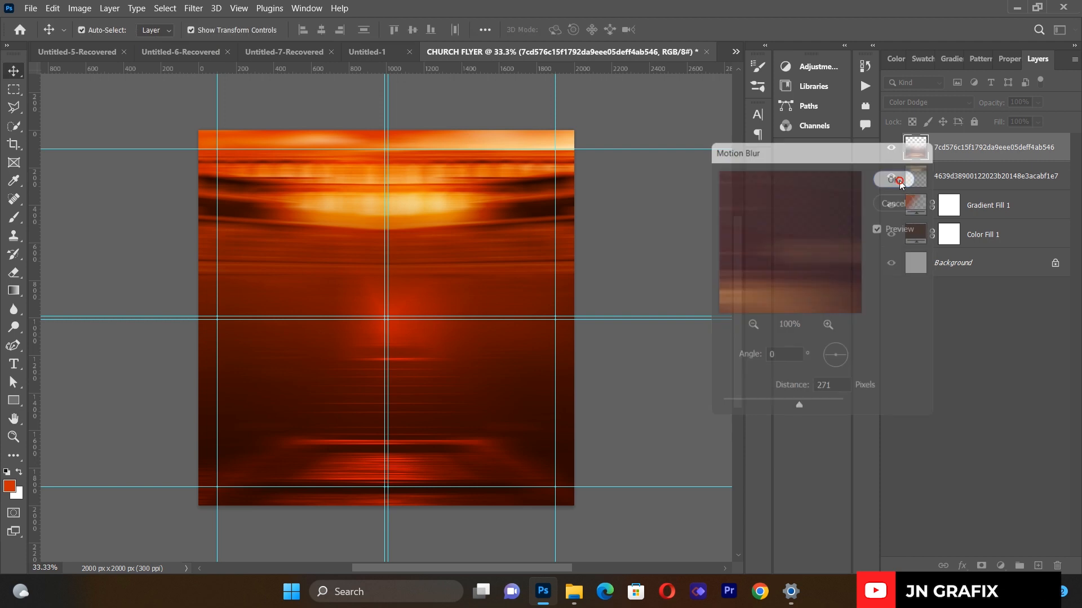
key(v)
click(633, 224)
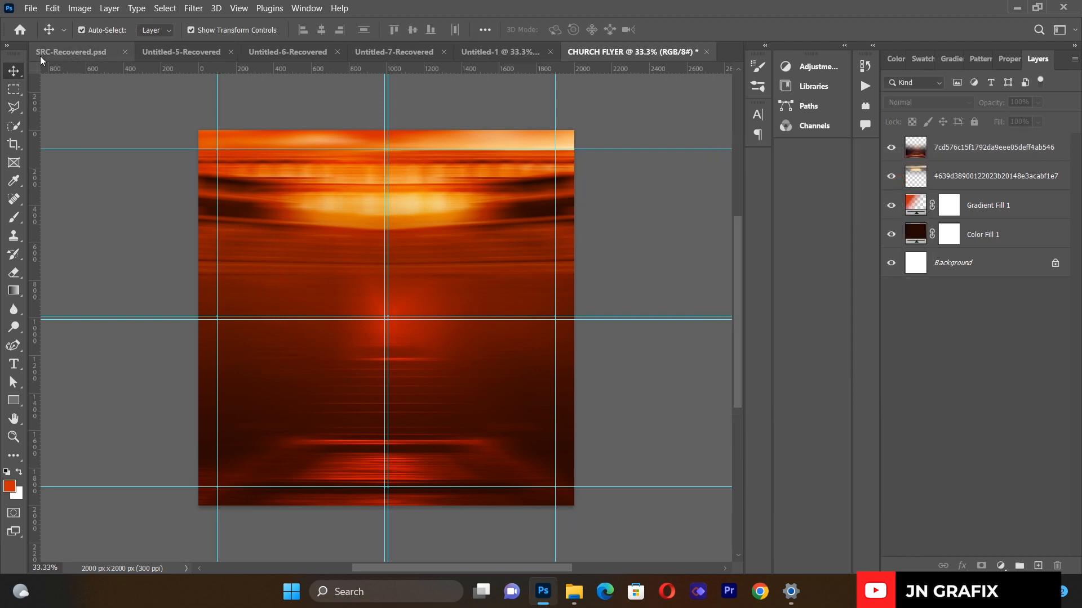
- Place 9a632a36e401fc2bda86704e46ffedc4.jpg as a linked file, scaled to 90.91% and positioned at about X 990, Y 1055 px
click(32, 9)
click(80, 274)
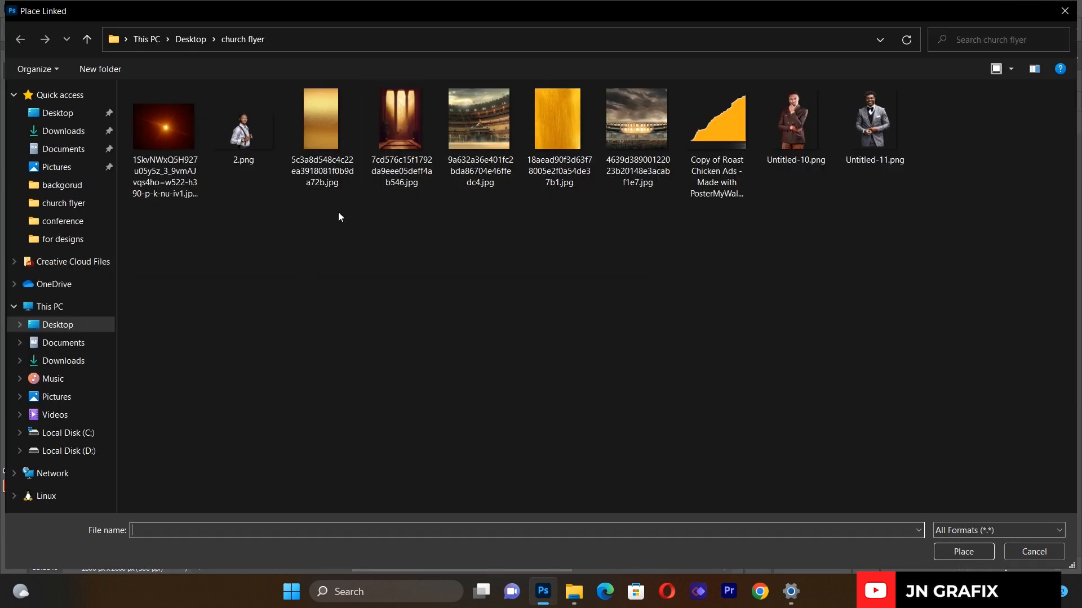
double_click(455, 136)
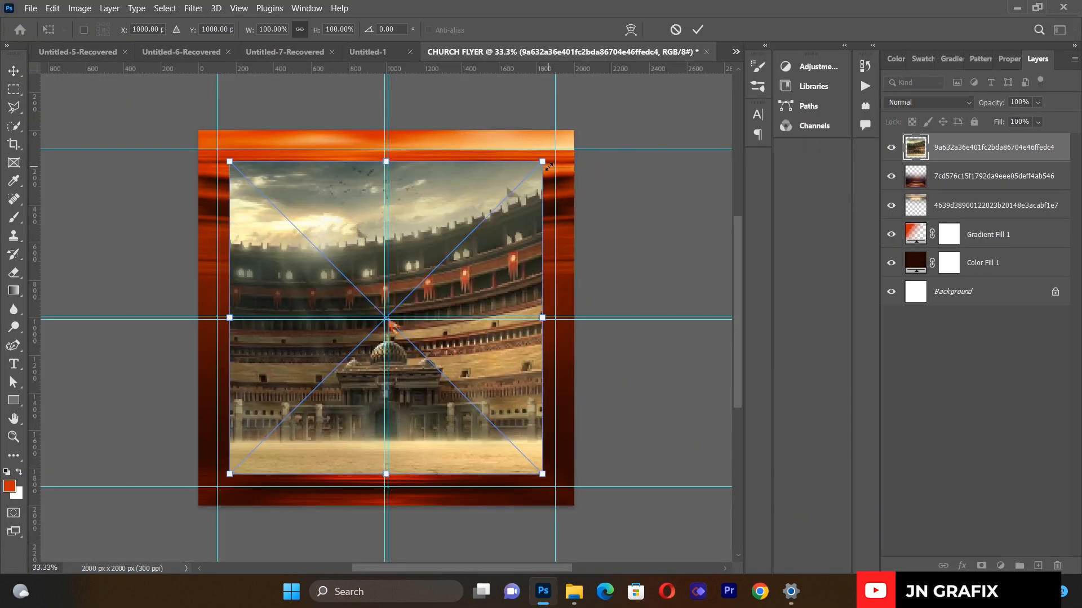
drag(545, 164, 518, 193)
drag(408, 367, 420, 363)
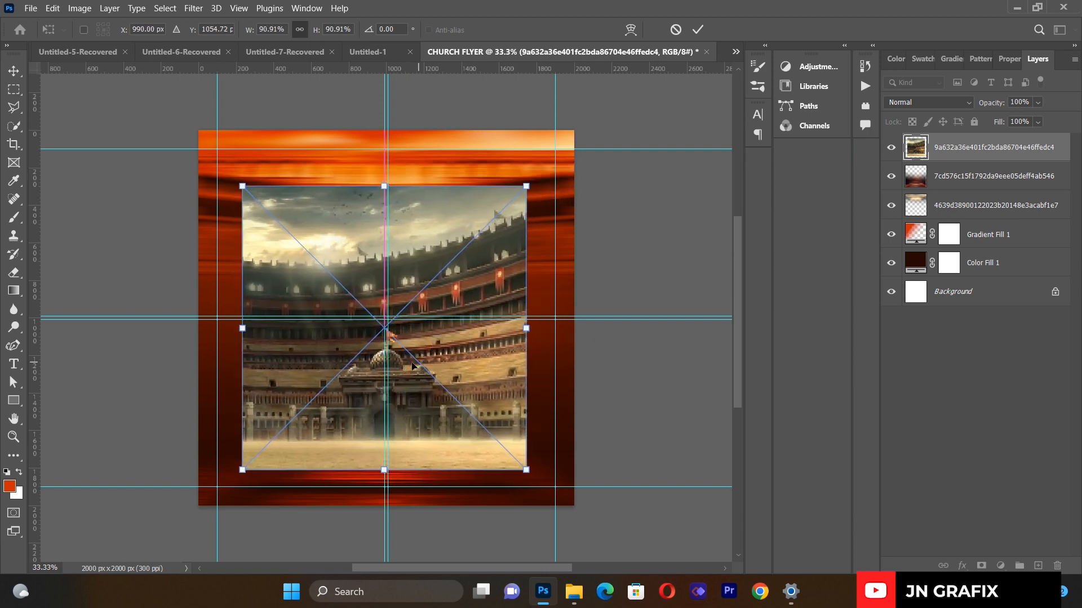
click(14, 70)
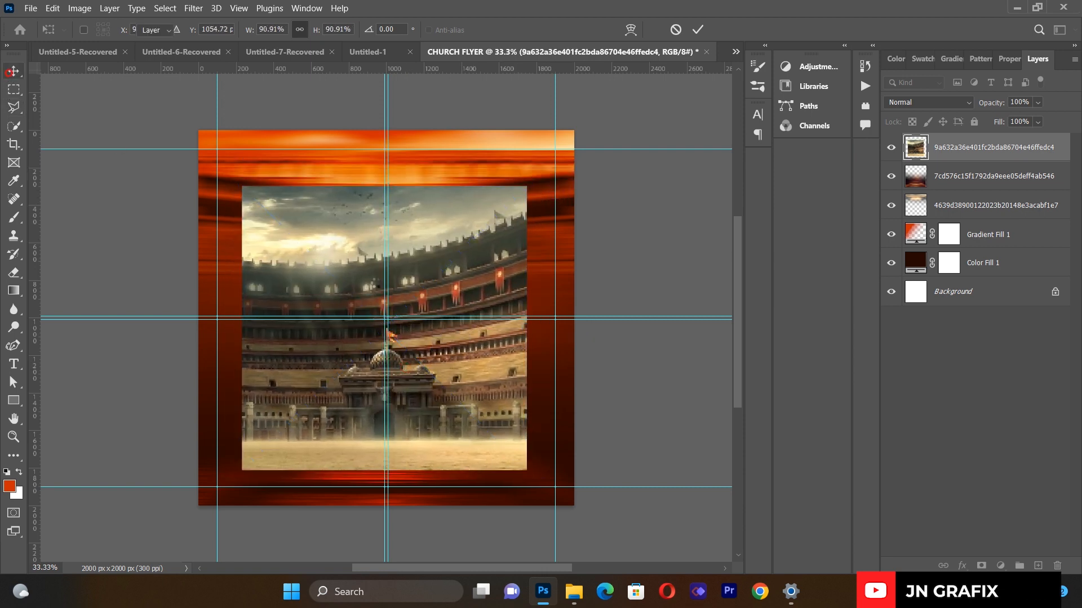
click(417, 271)
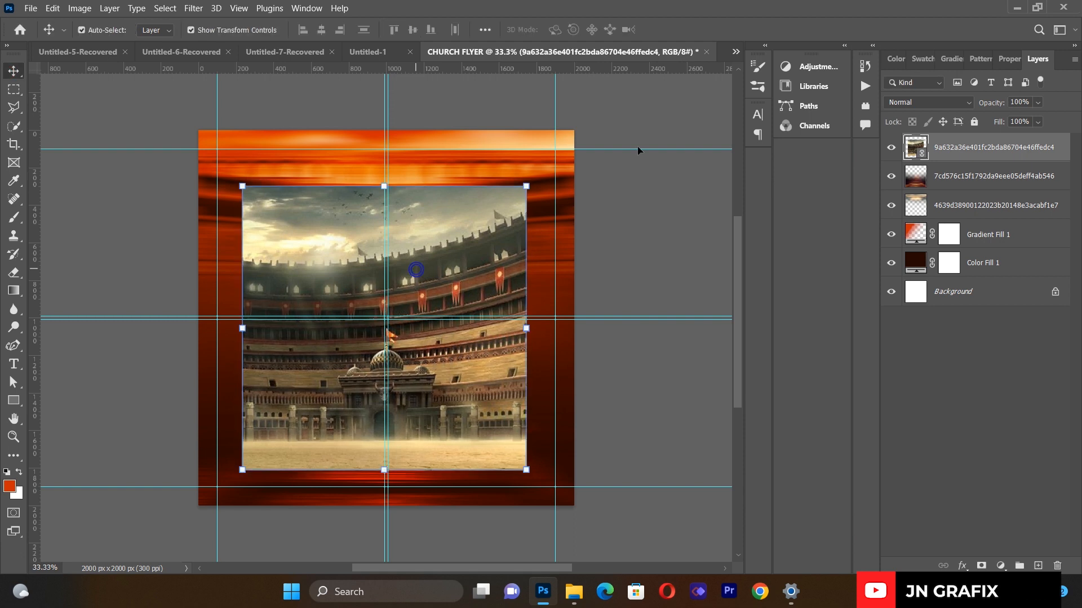
- Set the arena image's blending mode to Overlay
click(907, 103)
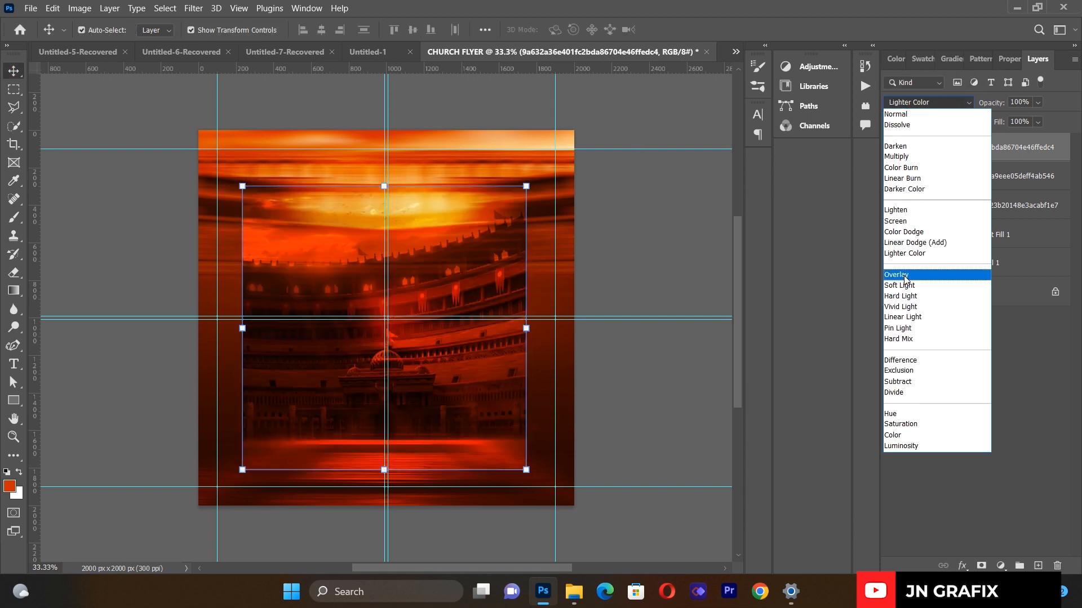
click(905, 278)
click(478, 287)
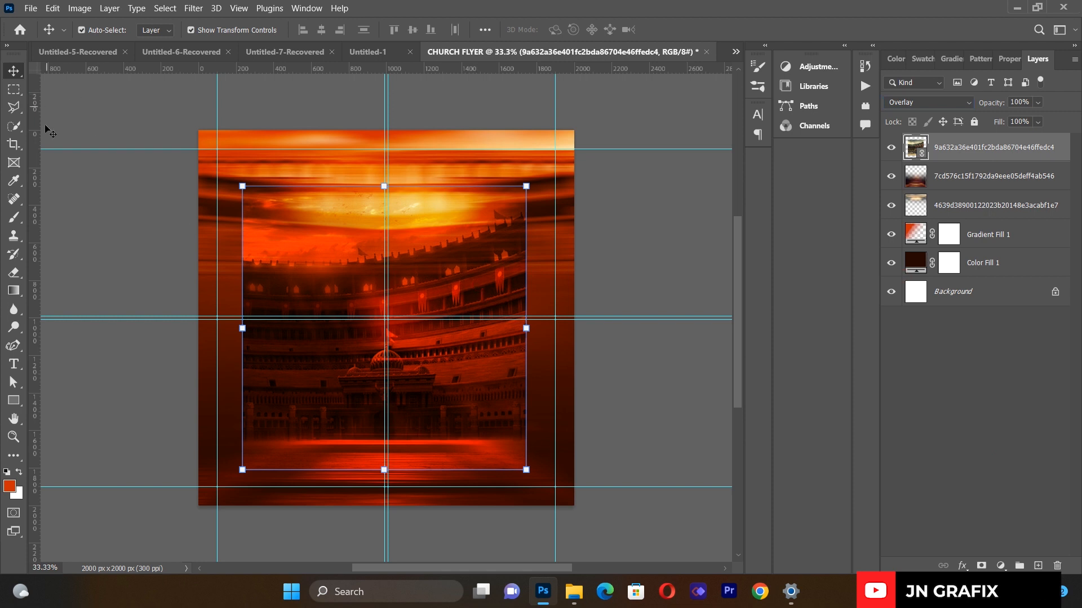
- Set the Eraser to 275 px and rasterize the arena smart object for erasing
click(13, 273)
click(88, 28)
drag(161, 76, 151, 76)
click(282, 173)
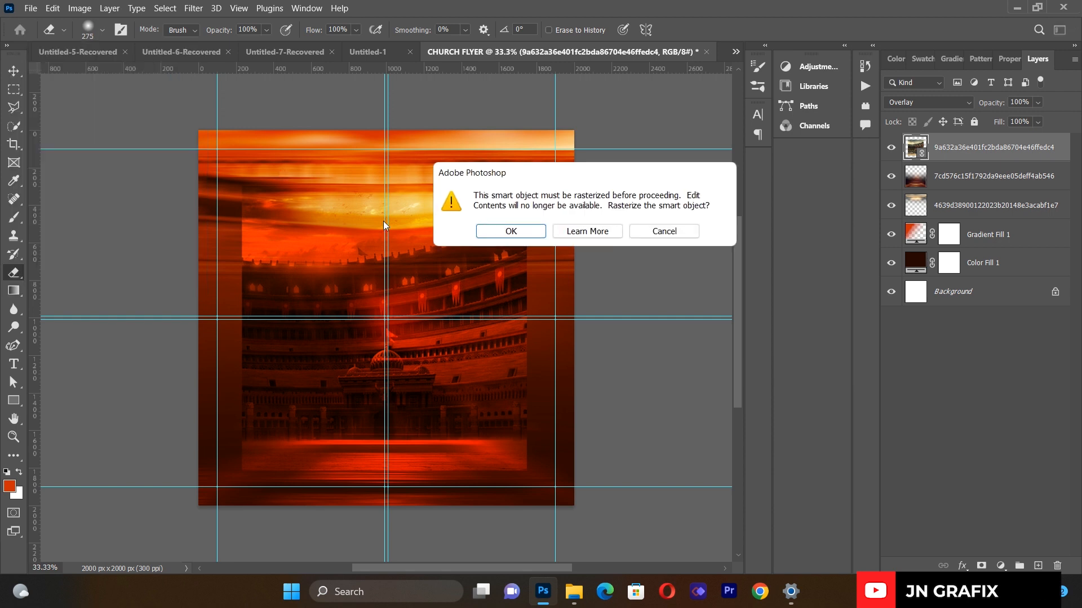
click(509, 235)
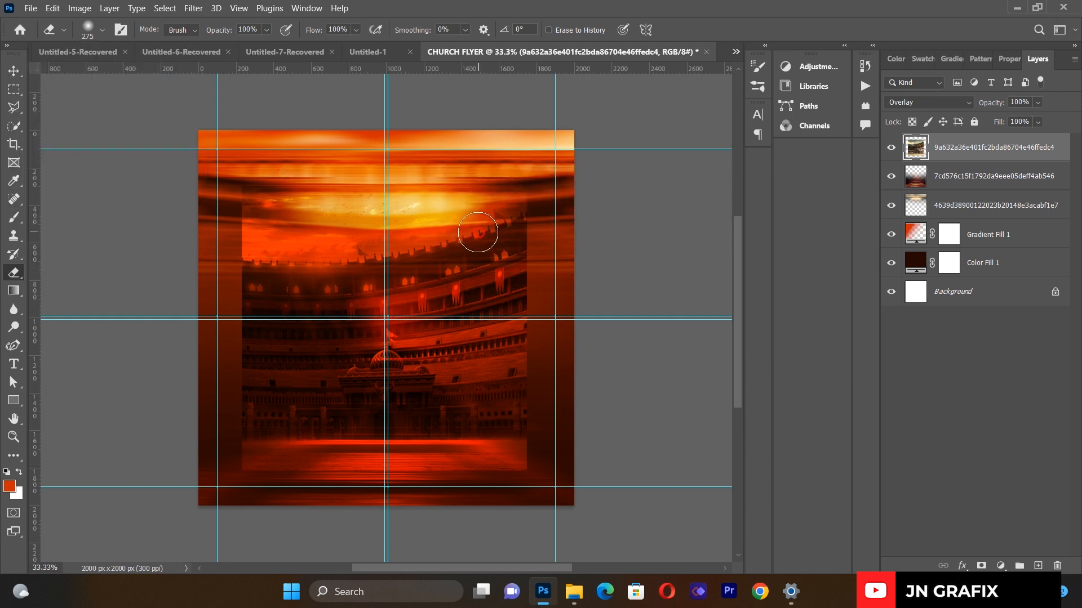
- Set the Eraser to 900 px and softly erase the arena image's hard outer edges so that only its central part remains
click(102, 30)
drag(156, 77, 163, 79)
key(BackSpace)
key(BackSpace)
key(BackSpace)
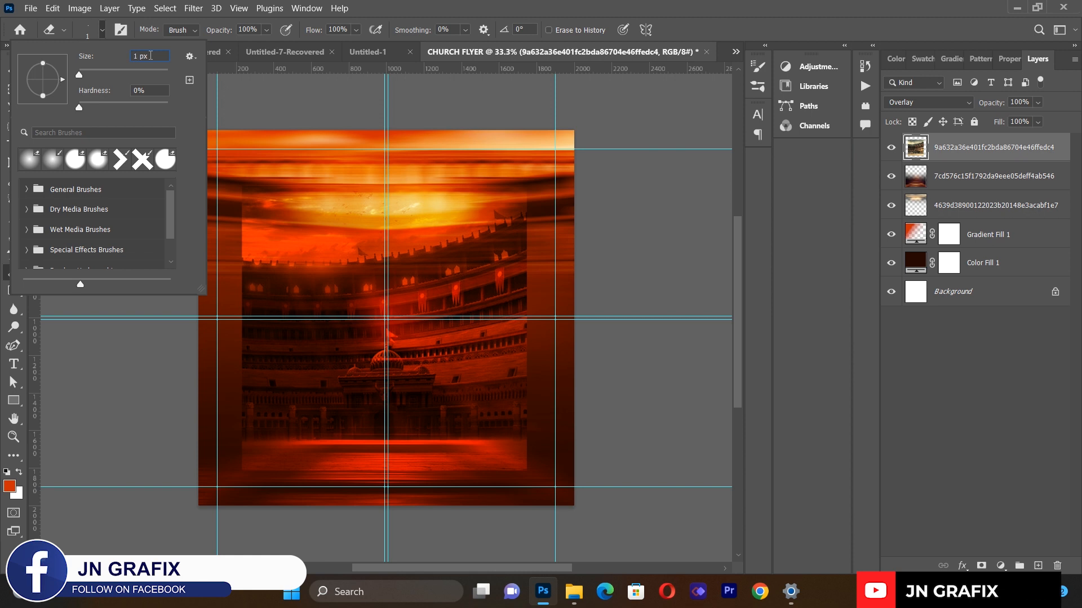
text(900)
click(258, 99)
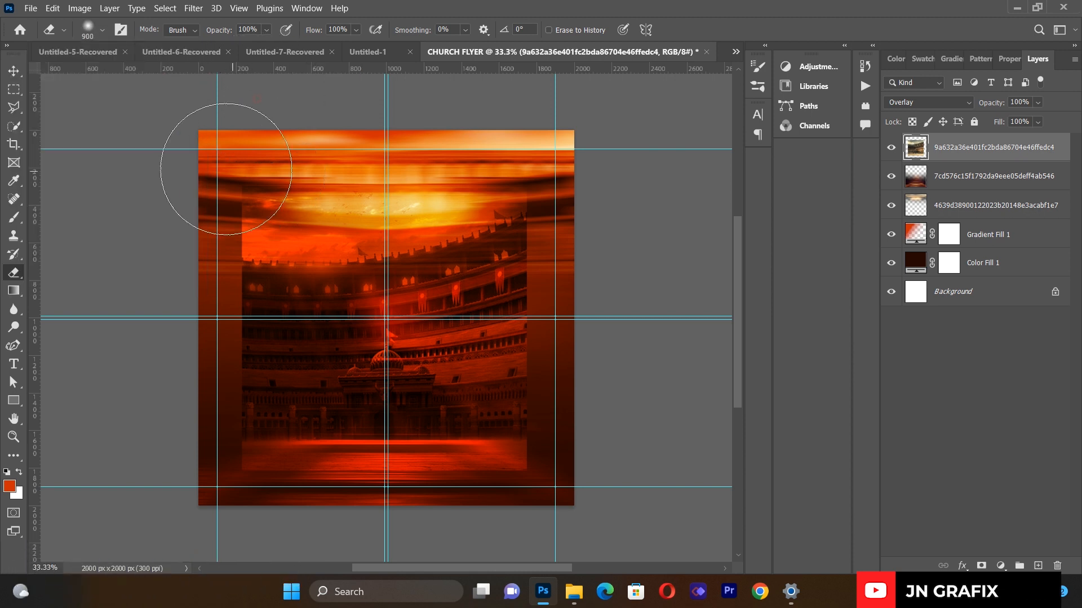
mouse_move(210, 254)
mouse_down()
mouse_move(207, 432)
mouse_move(220, 490)
mouse_move(263, 515)
mouse_move(469, 504)
mouse_move(532, 465)
mouse_move(568, 369)
mouse_move(573, 206)
mouse_move(502, 162)
mouse_move(517, 165)
mouse_move(588, 308)
mouse_move(594, 284)
mouse_move(486, 131)
mouse_move(356, 150)
mouse_move(390, 158)
mouse_move(321, 178)
mouse_move(238, 262)
mouse_move(216, 405)
mouse_move(230, 512)
mouse_move(450, 470)
mouse_move(547, 435)
mouse_move(589, 349)
mouse_move(566, 322)
mouse_move(543, 411)
mouse_up()
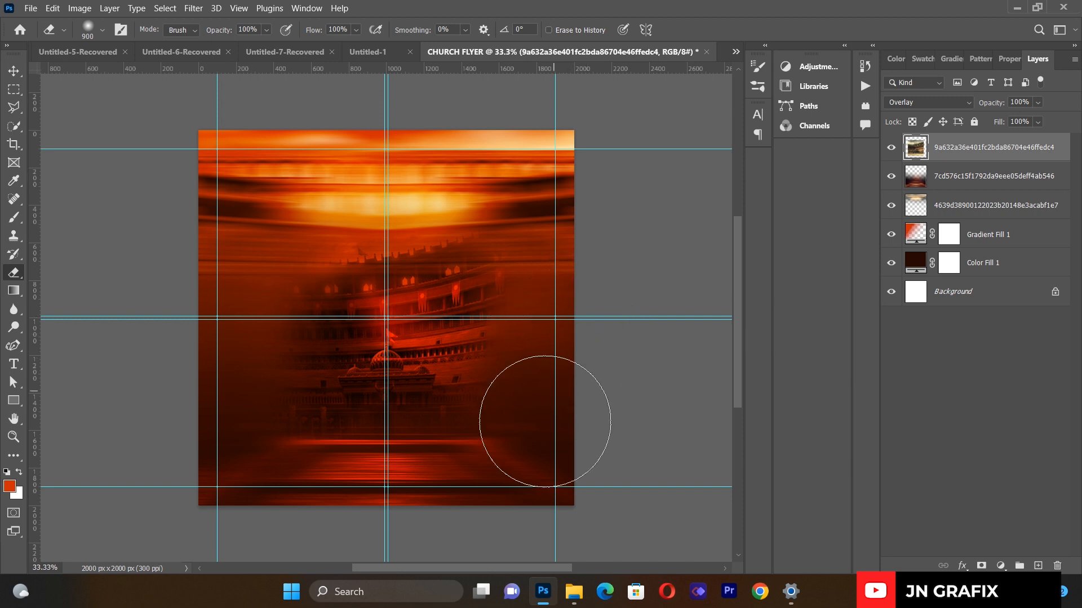
- Move the erased arena image about 45 px left and 90 px down, and deselect it
click(13, 71)
click(182, 341)
drag(446, 352, 448, 354)
drag(448, 355, 437, 370)
click(14, 273)
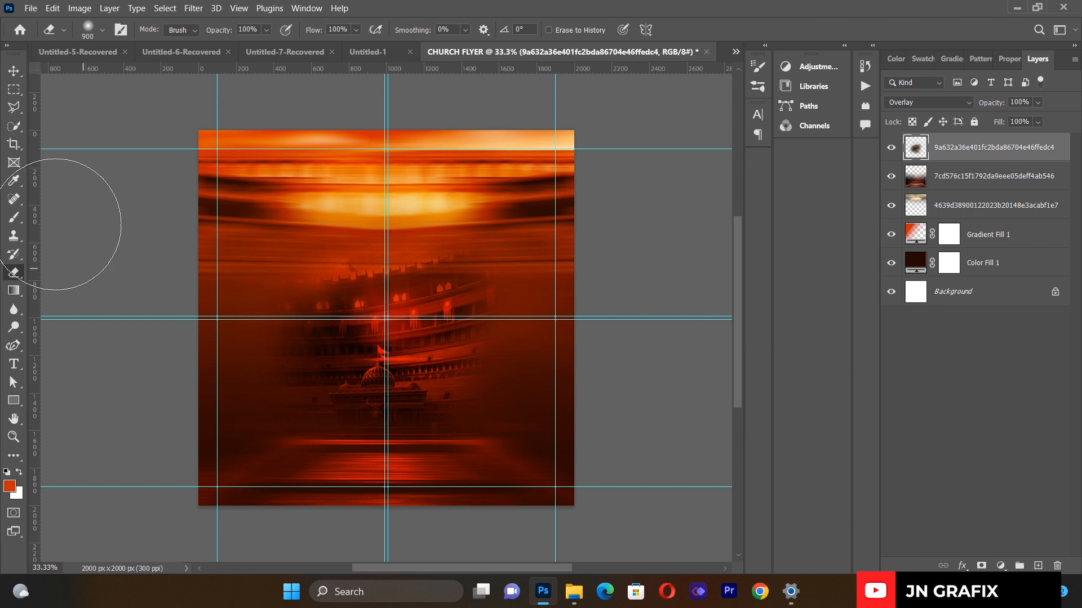
key(v)
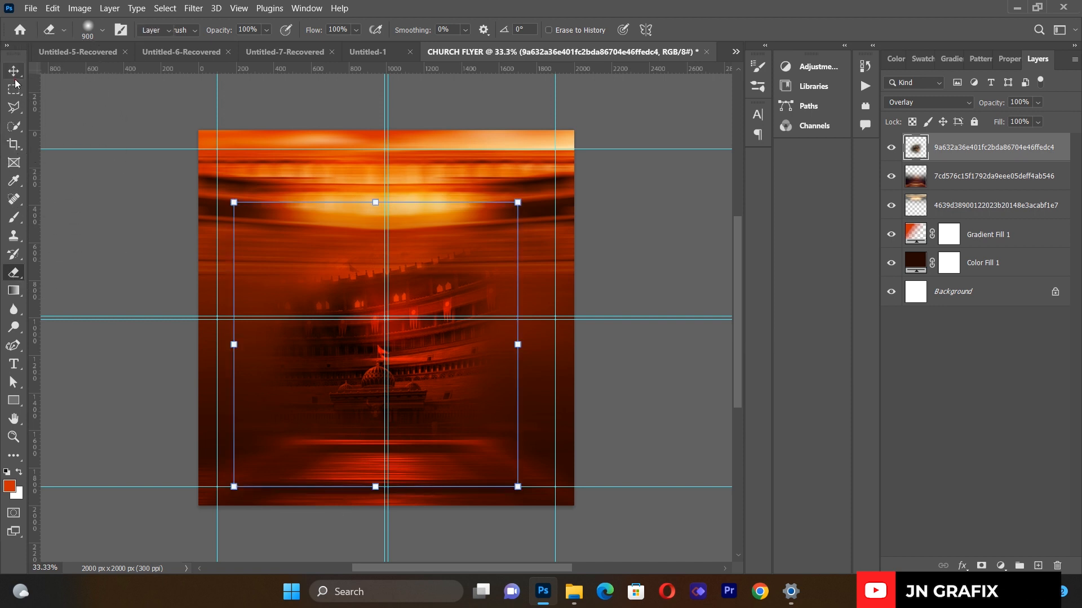
click(88, 252)
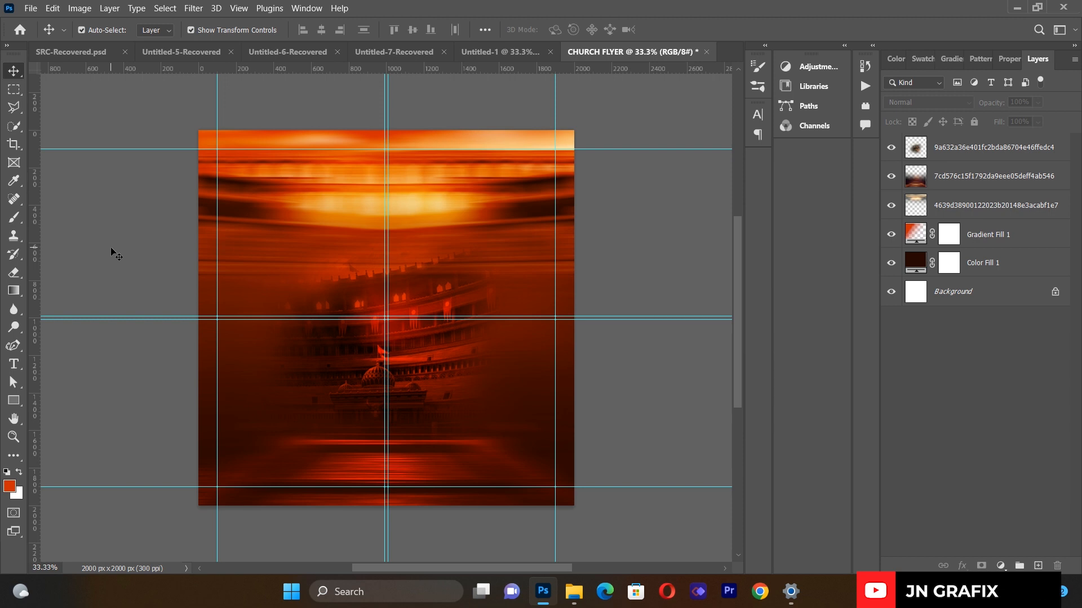
- Place the Copy of Roast Chicken Ads - Made with PosterMyWall (3) torn-paper image as a linked file, enlarged over the flyer with its edge running diagonally
click(31, 7)
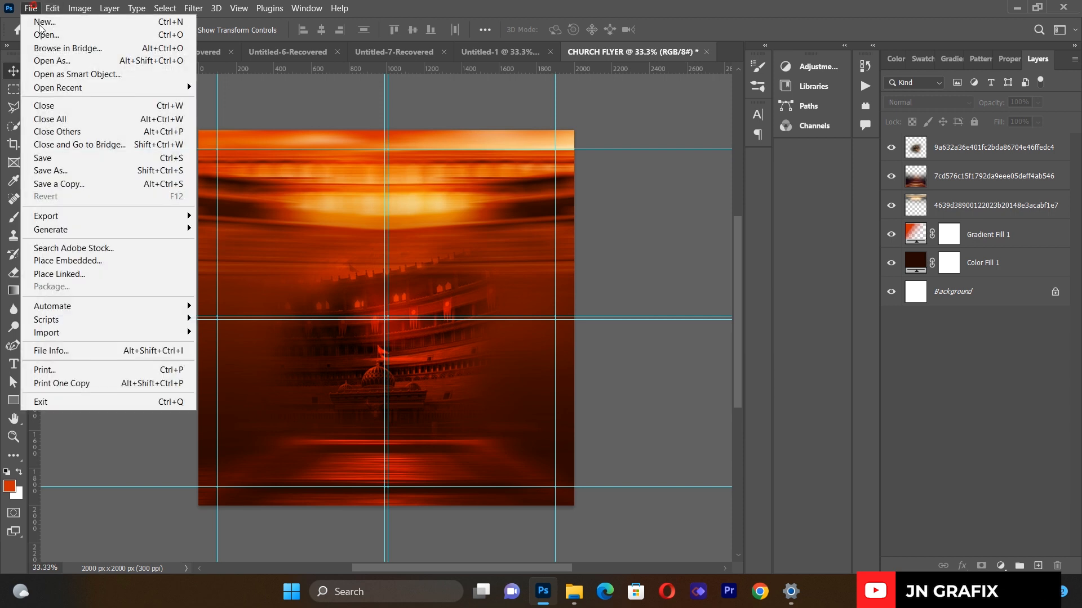
click(115, 275)
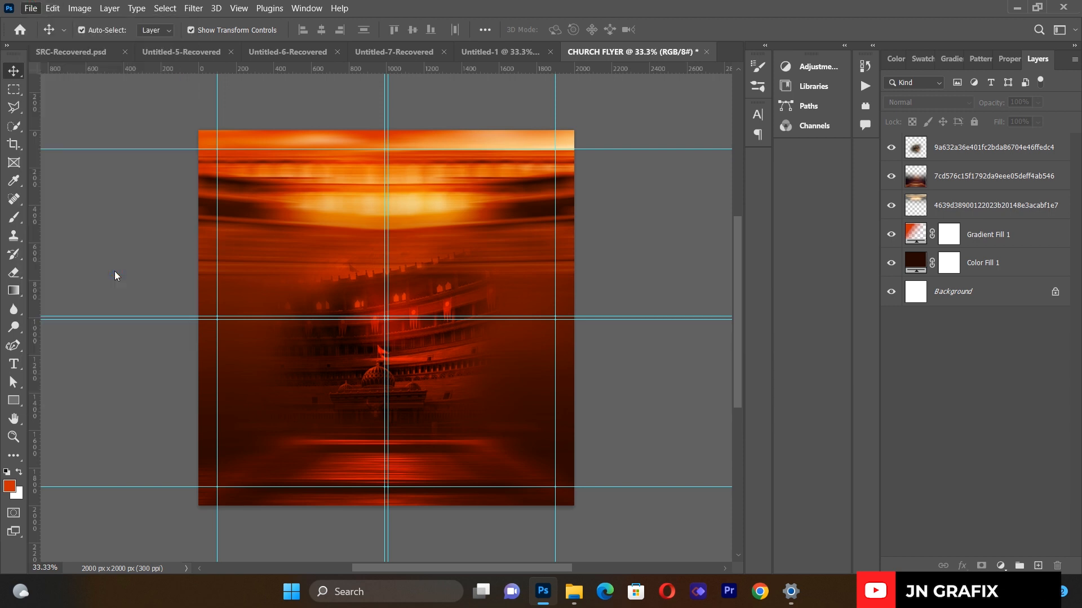
double_click(722, 134)
drag(443, 356, 309, 419)
drag(441, 382, 663, 319)
drag(481, 400, 458, 334)
key(Return)
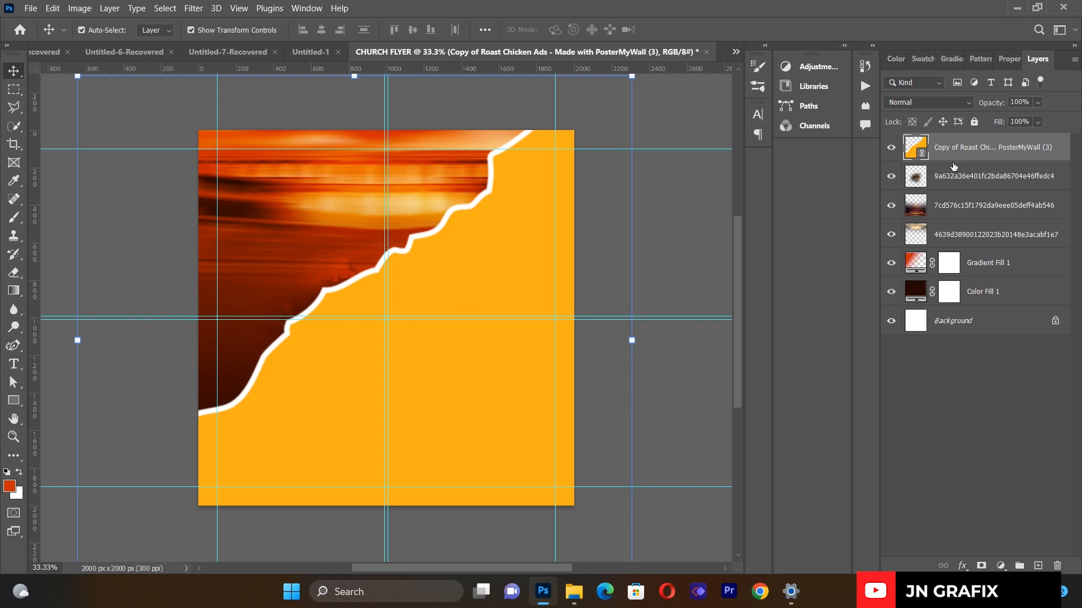
- Set the torn-paper image's blending mode to Saturation and shift it down and slightly right
click(908, 102)
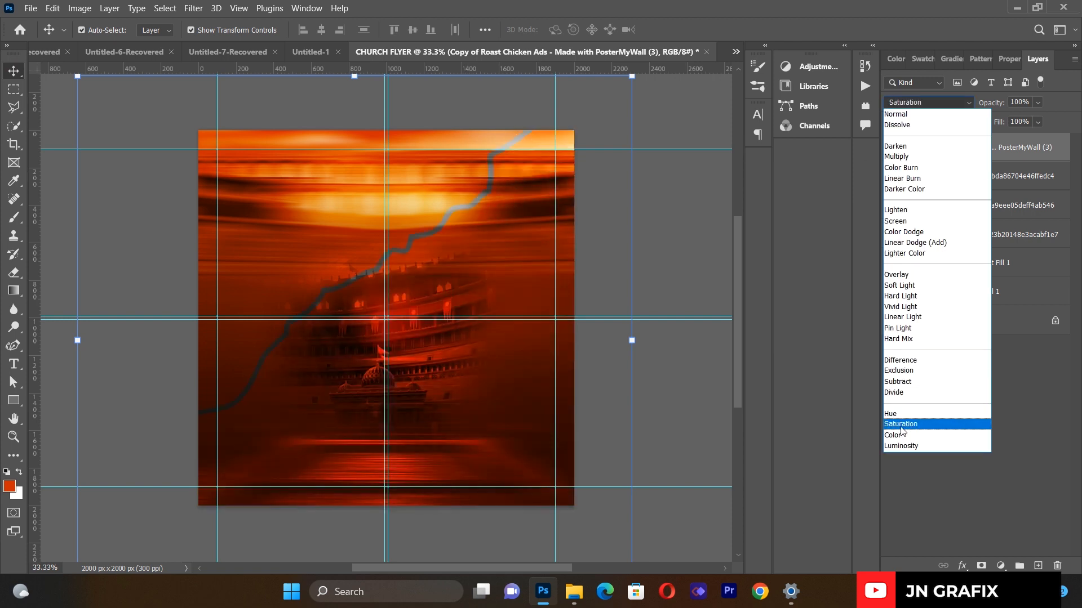
click(901, 425)
click(661, 239)
drag(472, 271, 486, 304)
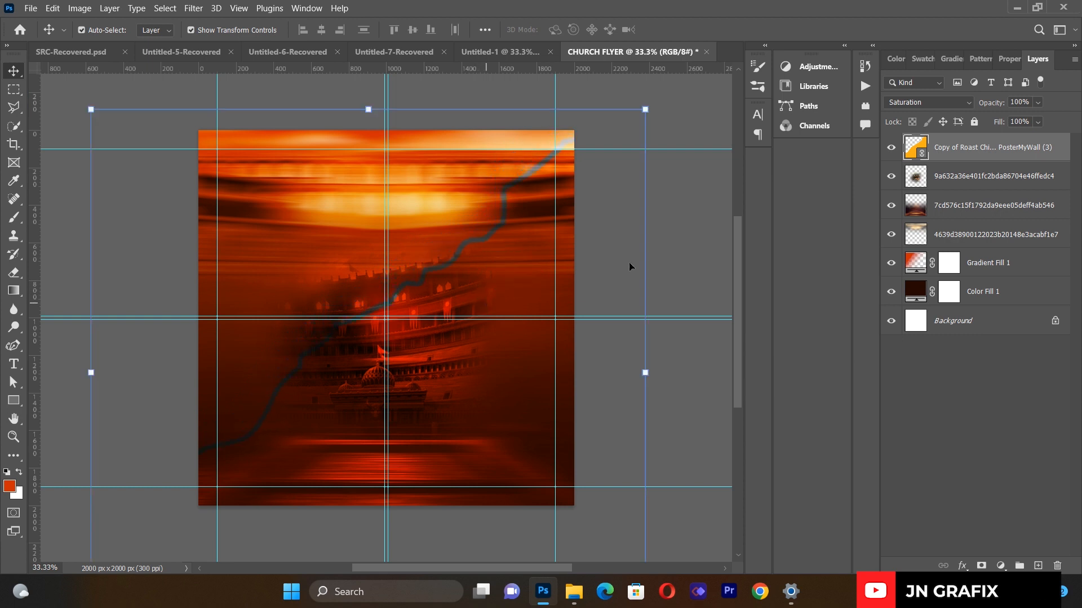
click(693, 234)
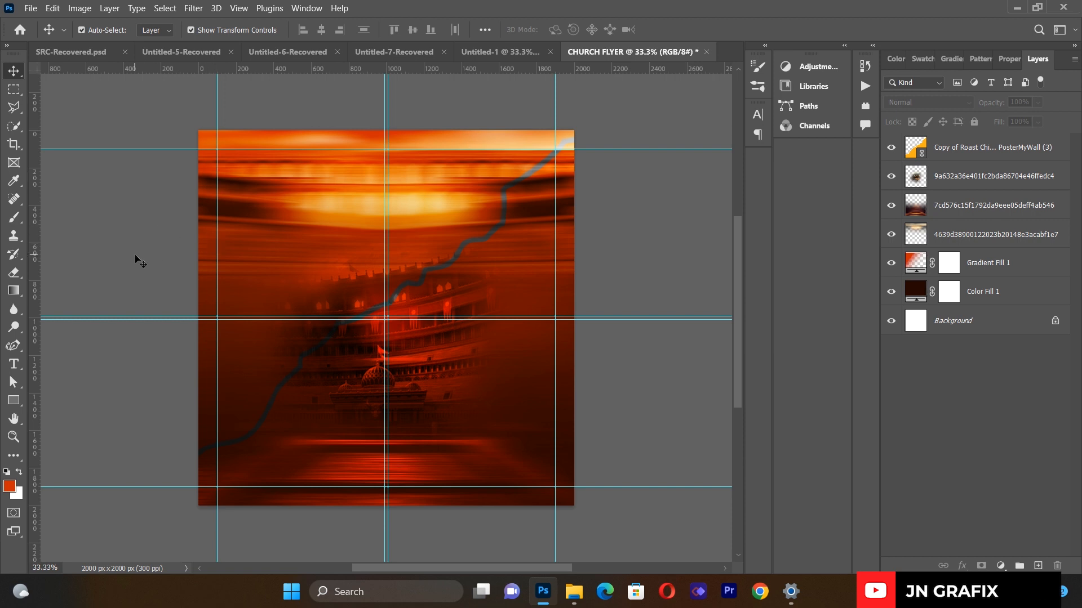
- Create an empty paragraph text box across the flyer's middle and set its text color to #fffdfd
click(14, 364)
drag(242, 245, 534, 440)
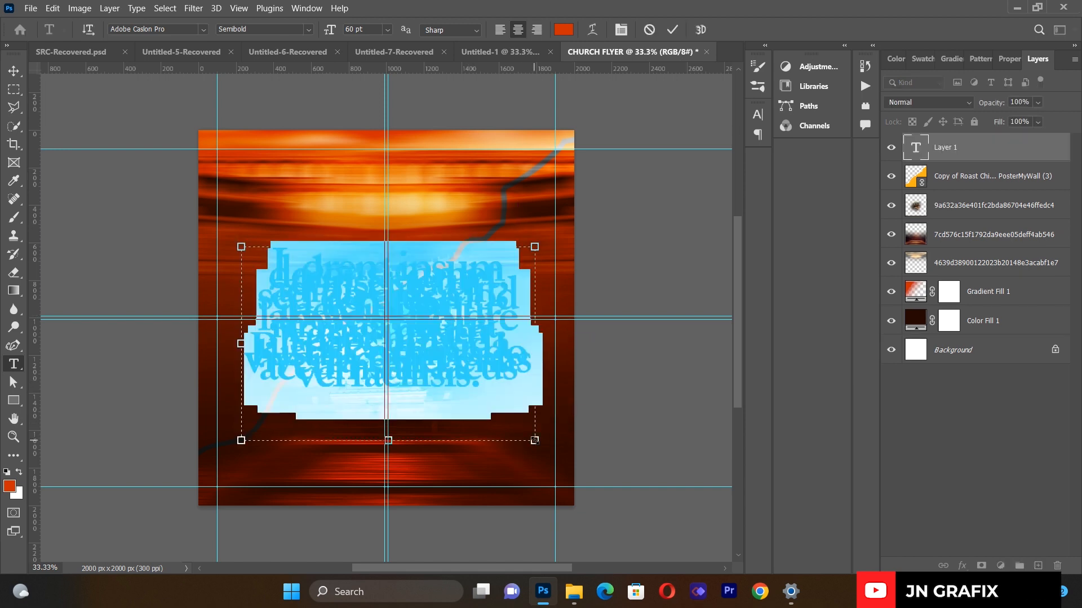
key(BackSpace)
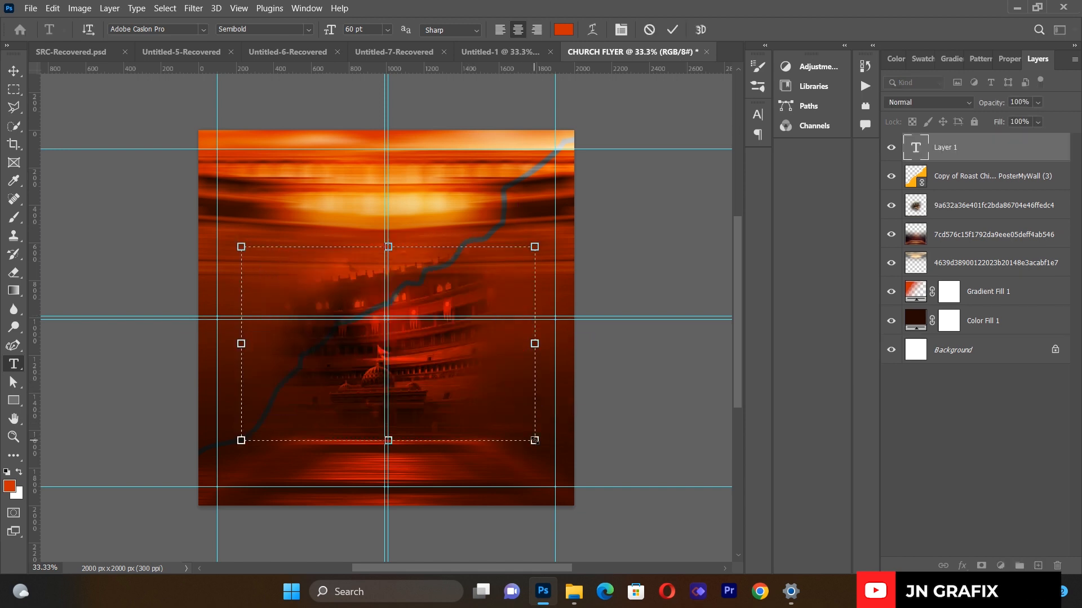
click(560, 31)
drag(534, 216, 521, 198)
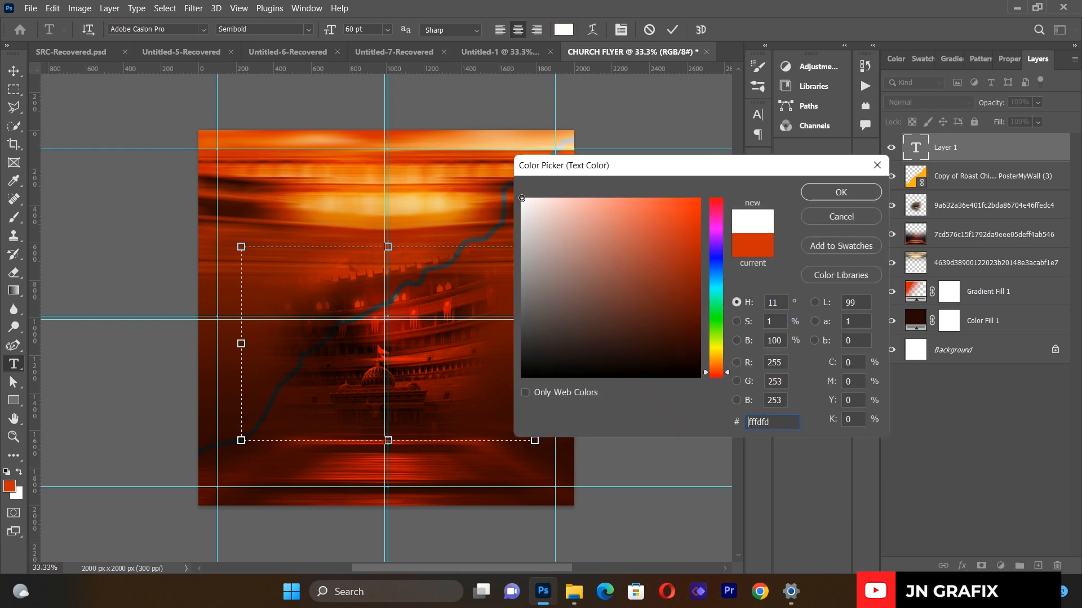
click(841, 193)
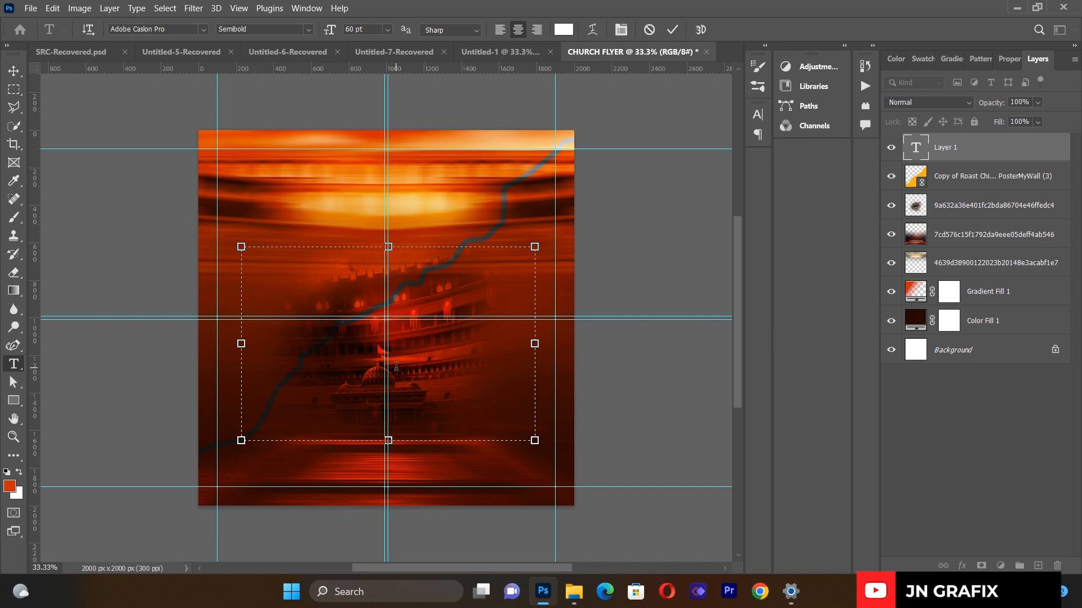
- Enter HELPED in capitals in the text box
text(he)
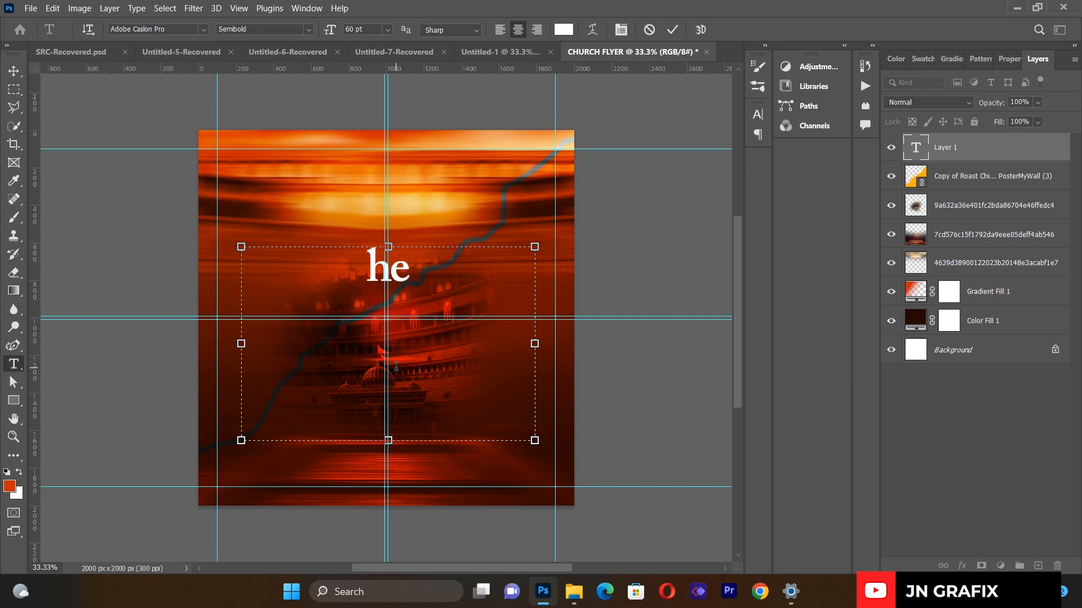
key(BackSpace)
key(BackSpace)
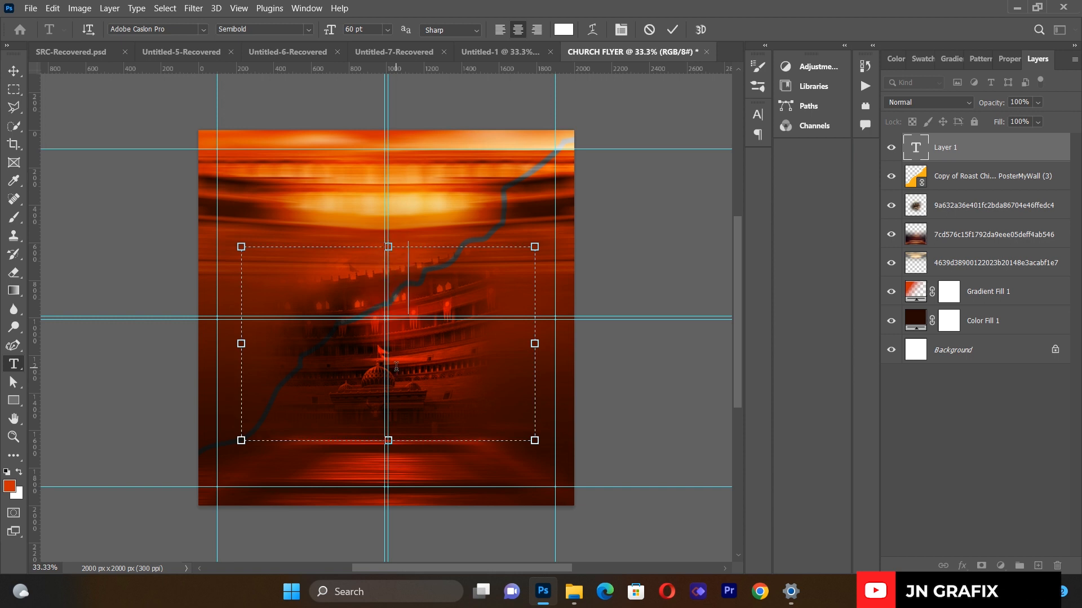
text(H)
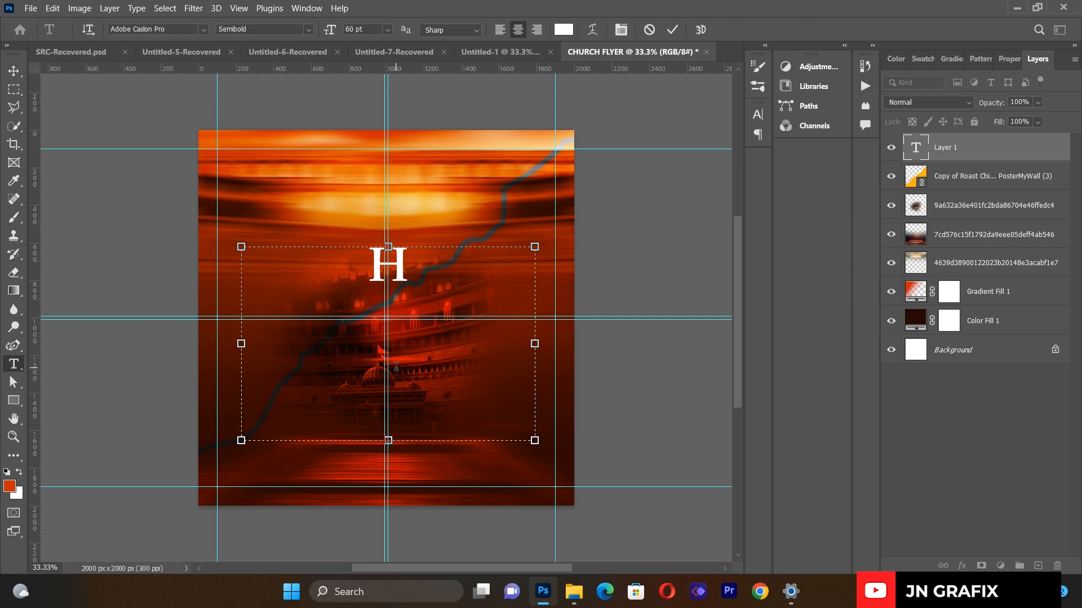
text(EL)
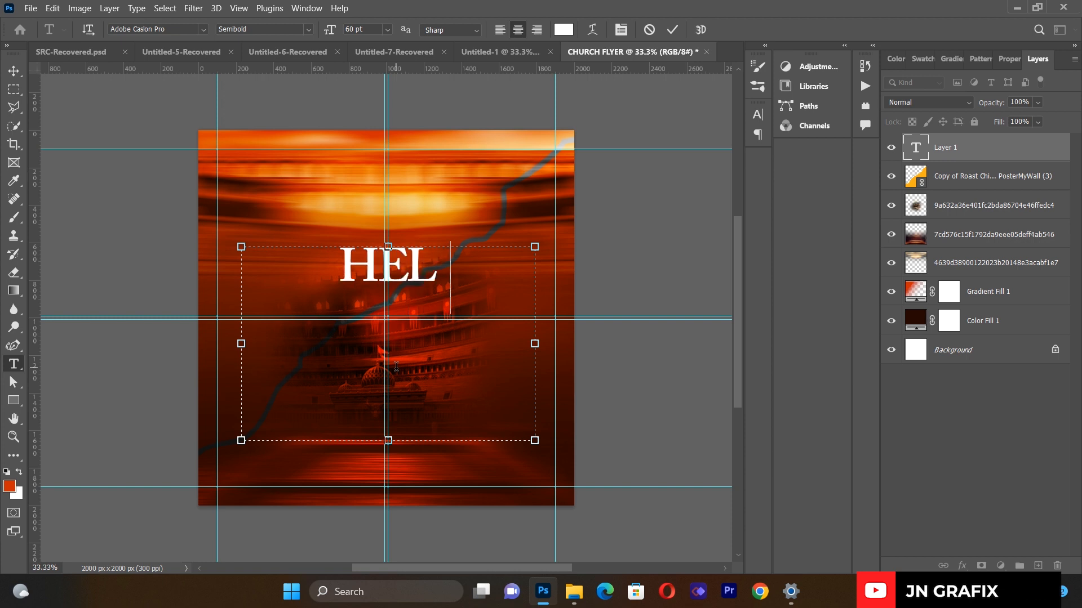
text(PED)
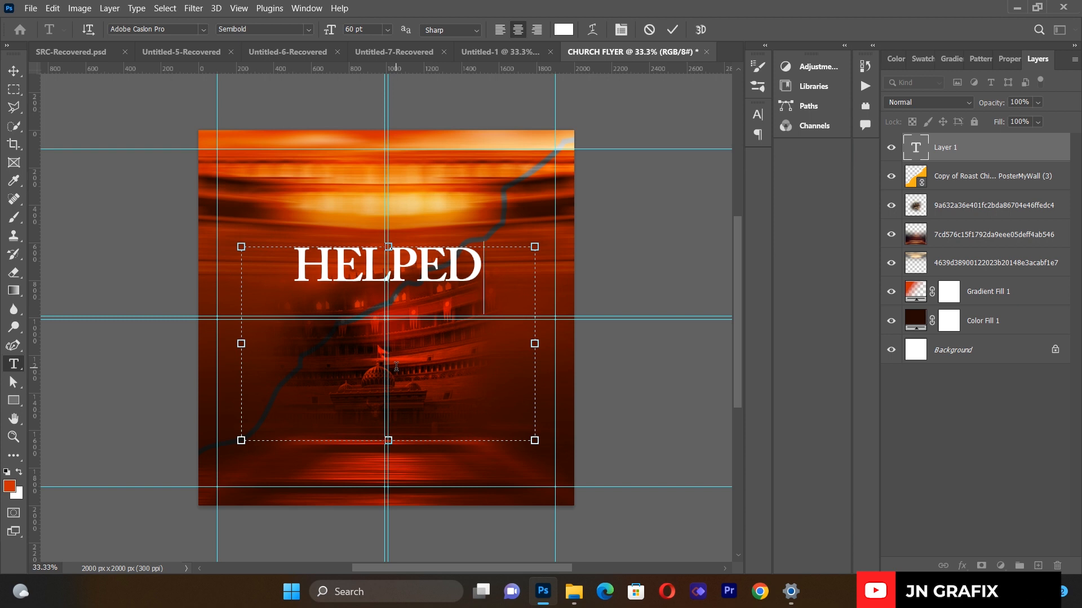
key(ctrl+a)
click(621, 29)
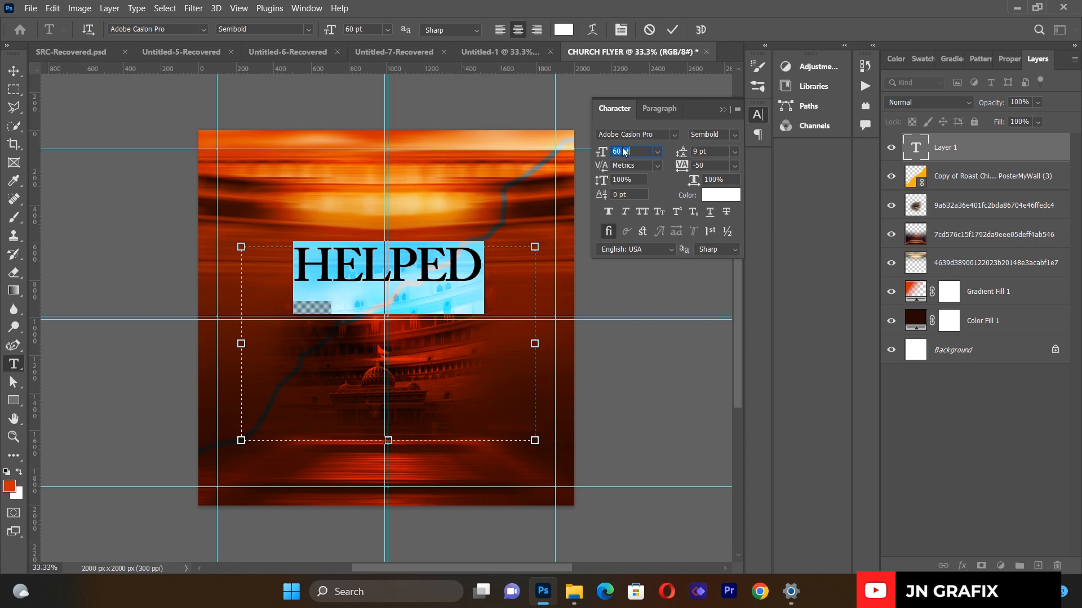
click(495, 285)
click(721, 109)
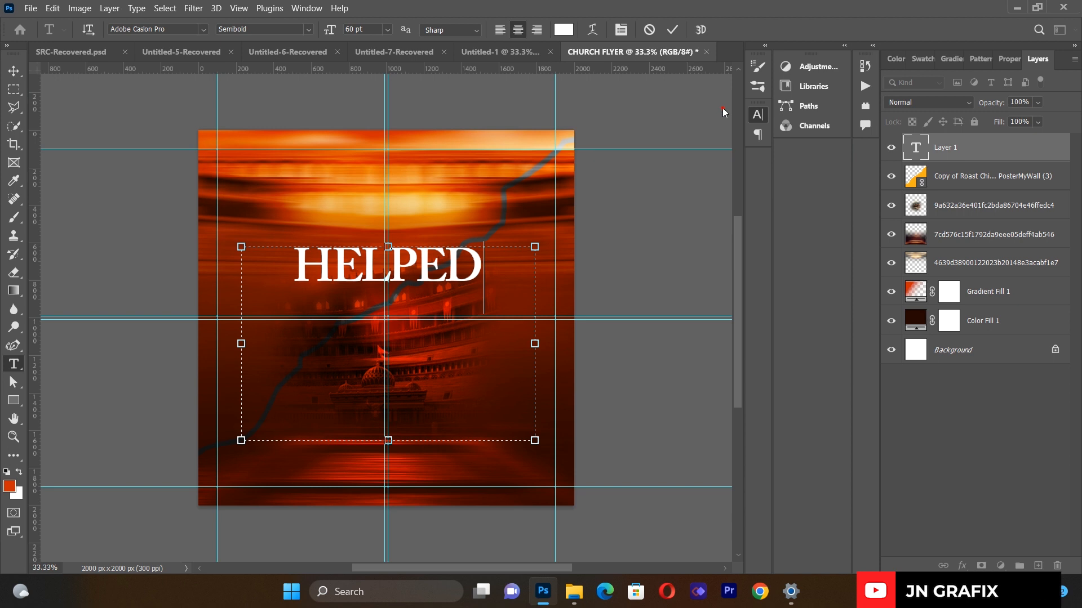
- Duplicate the HELPED text layer and place the copy directly below the original
click(13, 72)
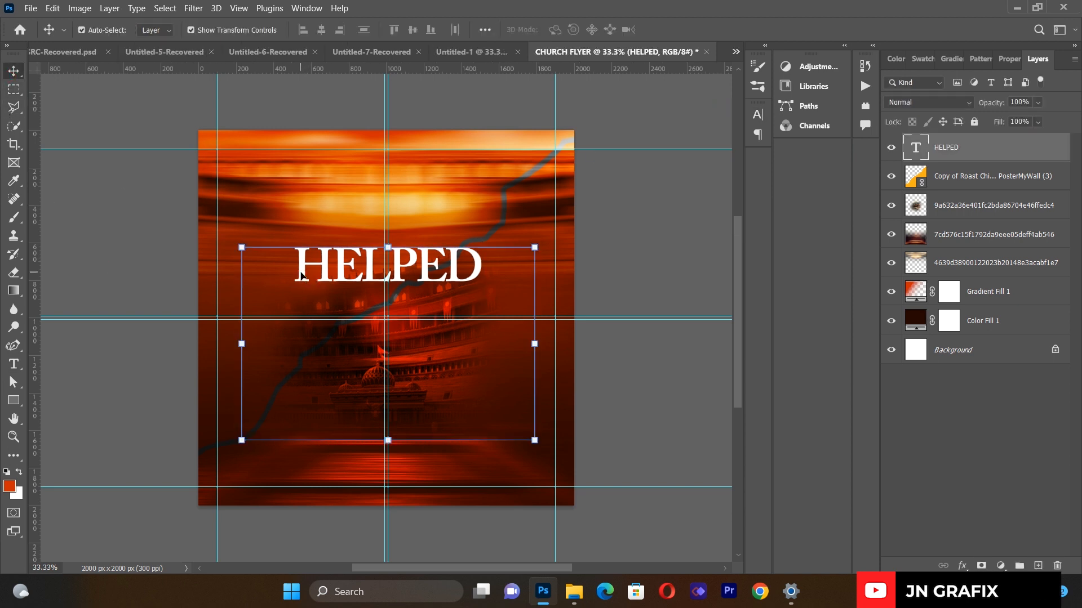
key(ctrl+j)
drag(300, 275, 299, 315)
key(t)
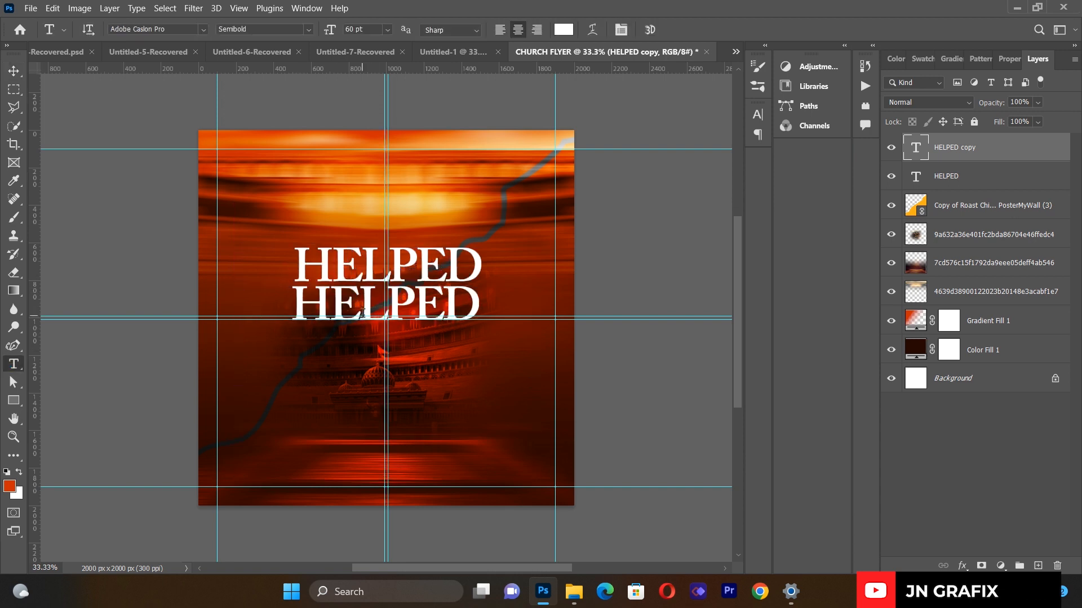
- Replace the duplicated text with GRACE
click(362, 313)
key(ctrl+a)
key(BackSpace)
text(GRAEC)
key(BackSpace)
key(BackSpace)
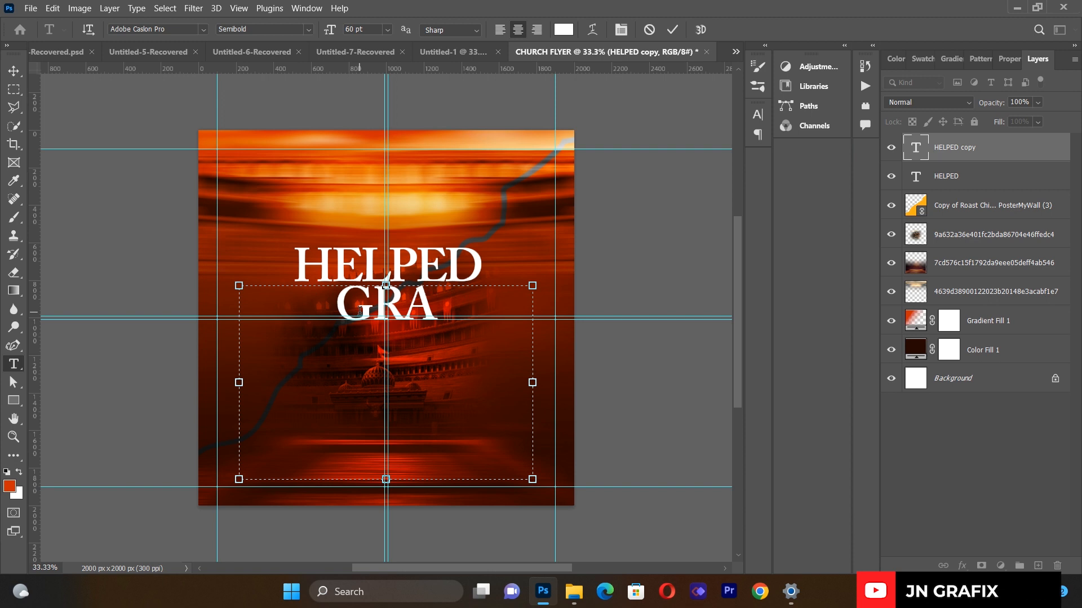
text(CE)
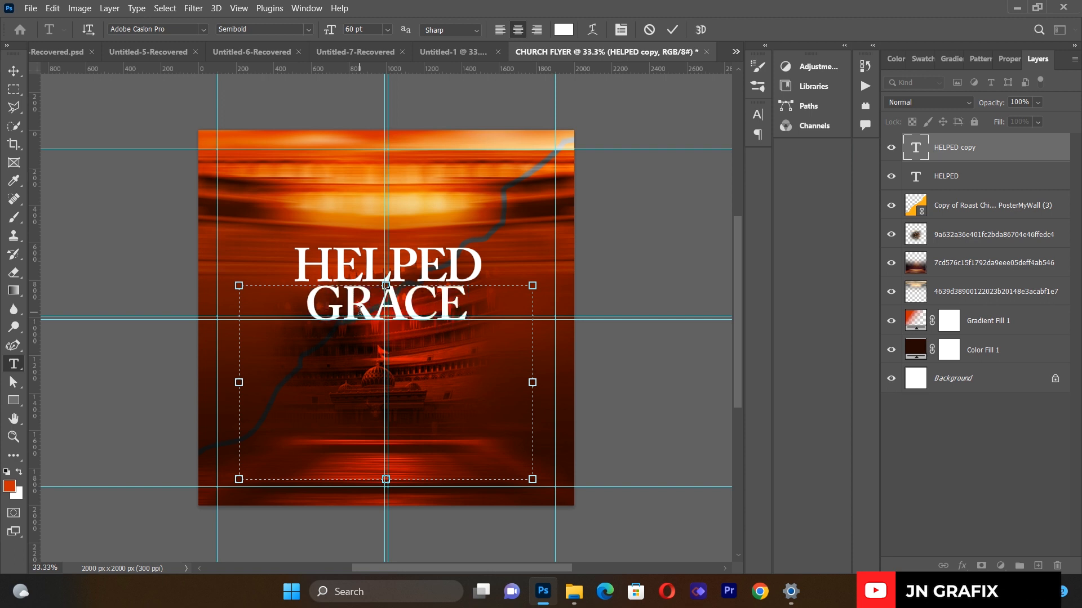
click(46, 99)
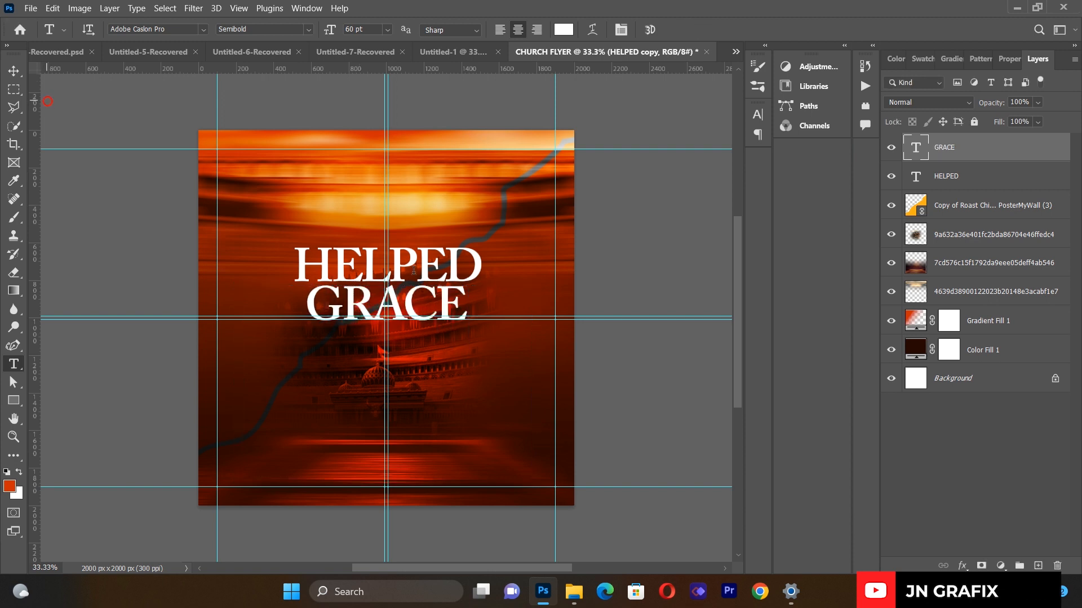
- Nudge the GRACE text about 50 px right and 10 px up beneath HELPED
click(13, 70)
click(107, 283)
click(445, 303)
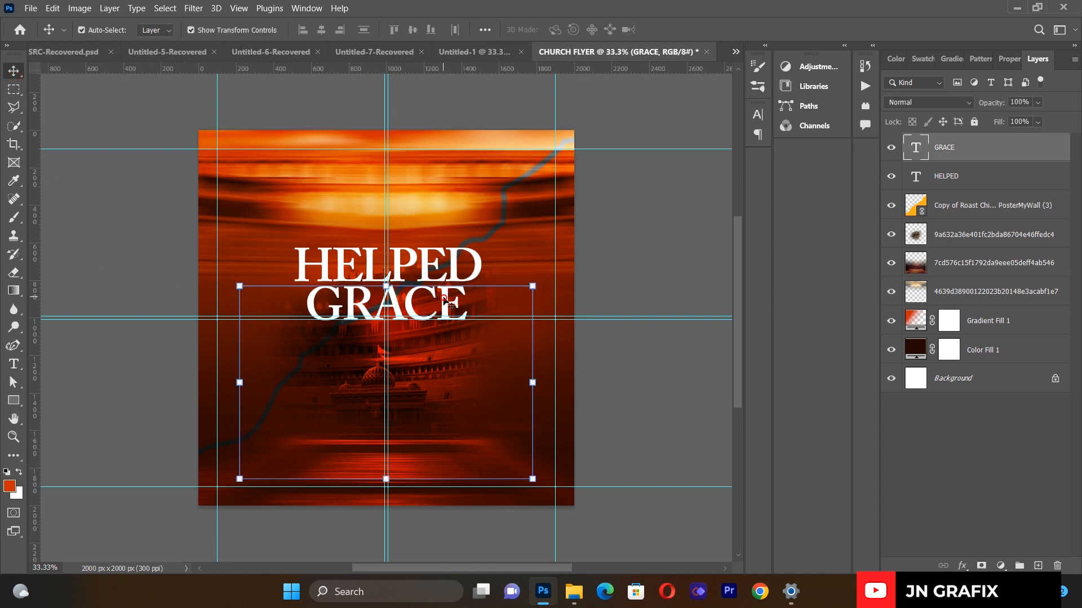
key(shift+Right)
key(shift+Right)
key(shift+Right)
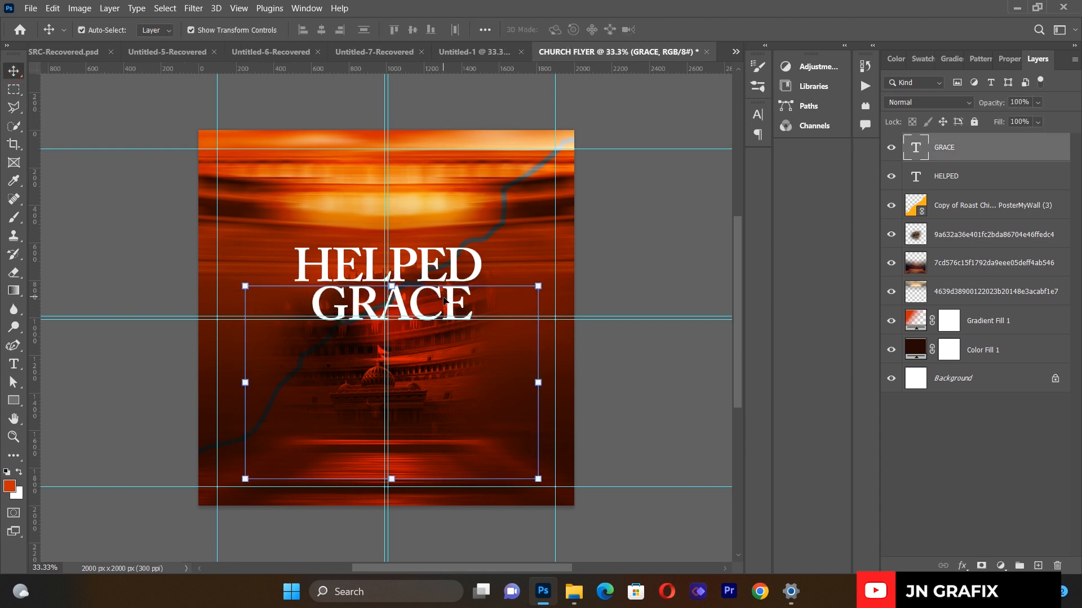
key(shift+Right)
key(shift+Right)
key(Up)
key(Up)
key(Up)
key(Up)
key(Up)
key(Up)
key(Up)
key(Up)
key(Up)
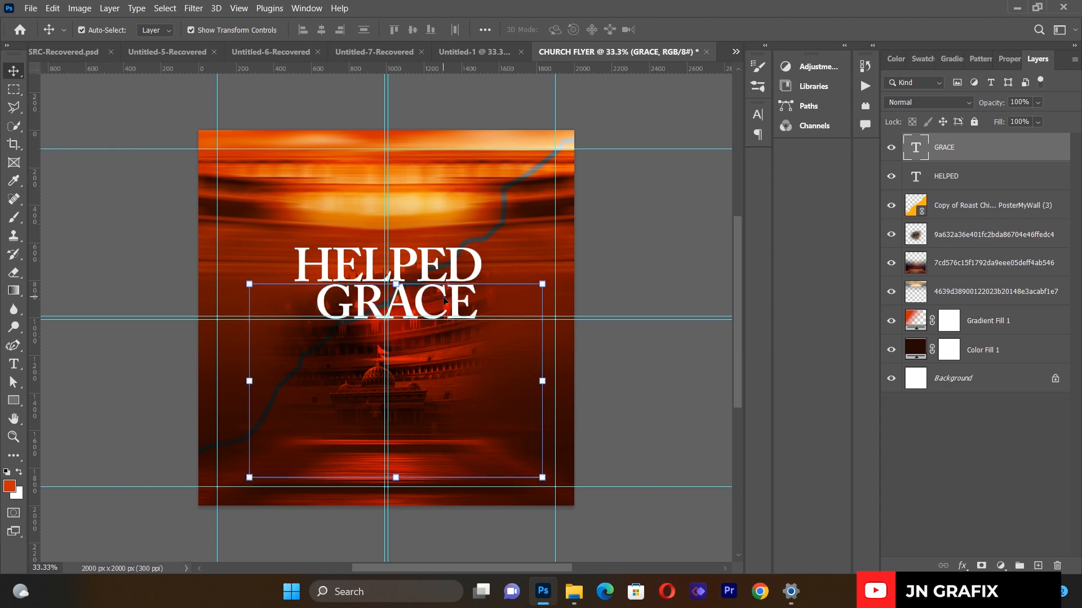
key(Left)
key(Right)
click(622, 270)
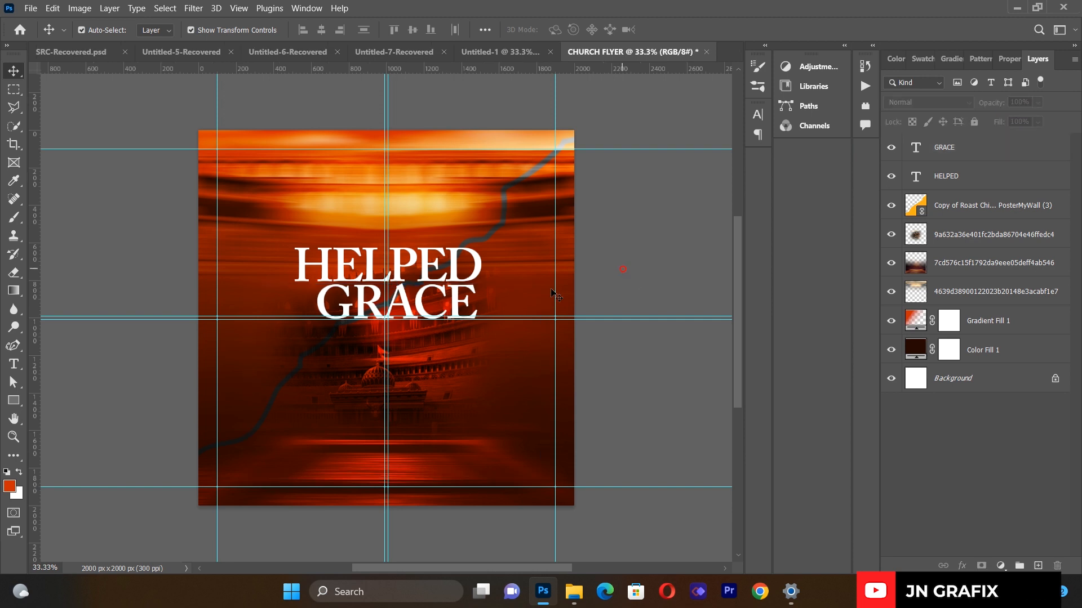
- Move HELPED up by about 40 px and raise GRACE to sit closely beneath it
mouse_move(434, 280)
mouse_down()
mouse_move(428, 259)
mouse_move(428, 269)
mouse_up()
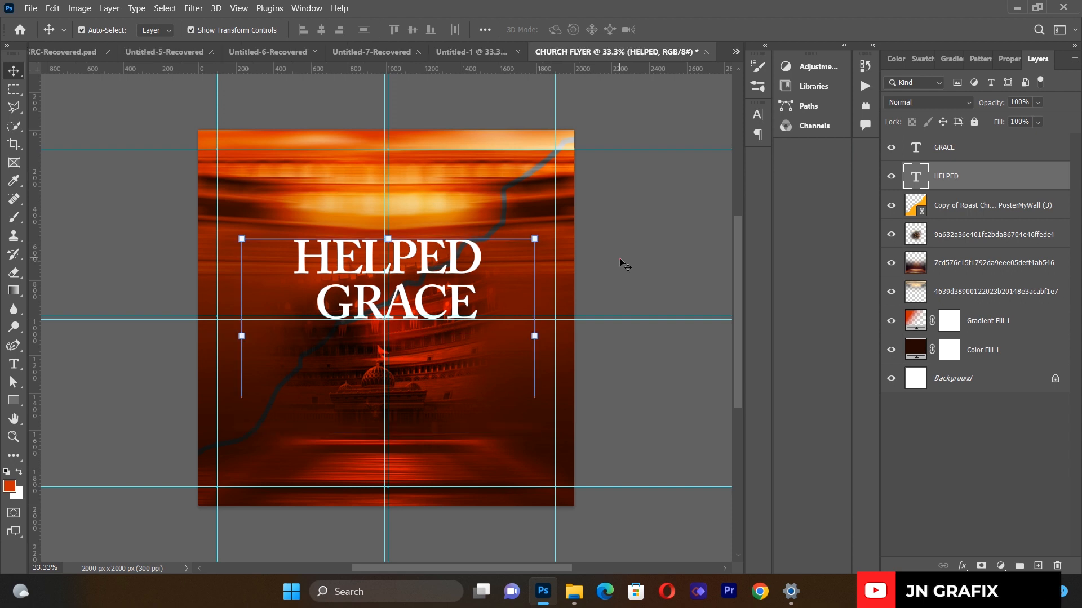
click(624, 264)
drag(450, 310, 450, 302)
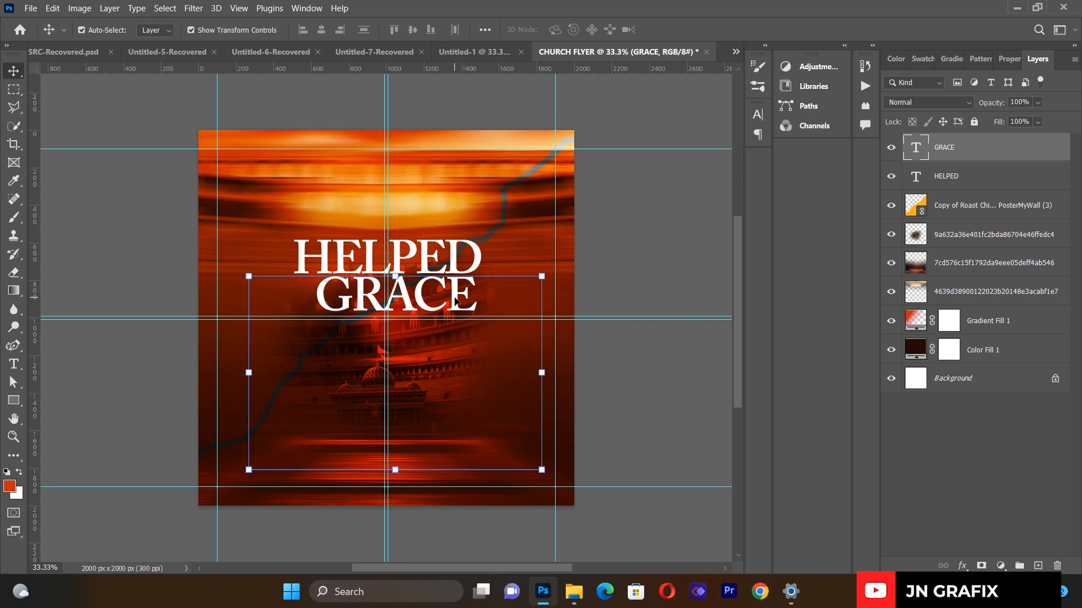
key(Left)
key(Up)
click(163, 271)
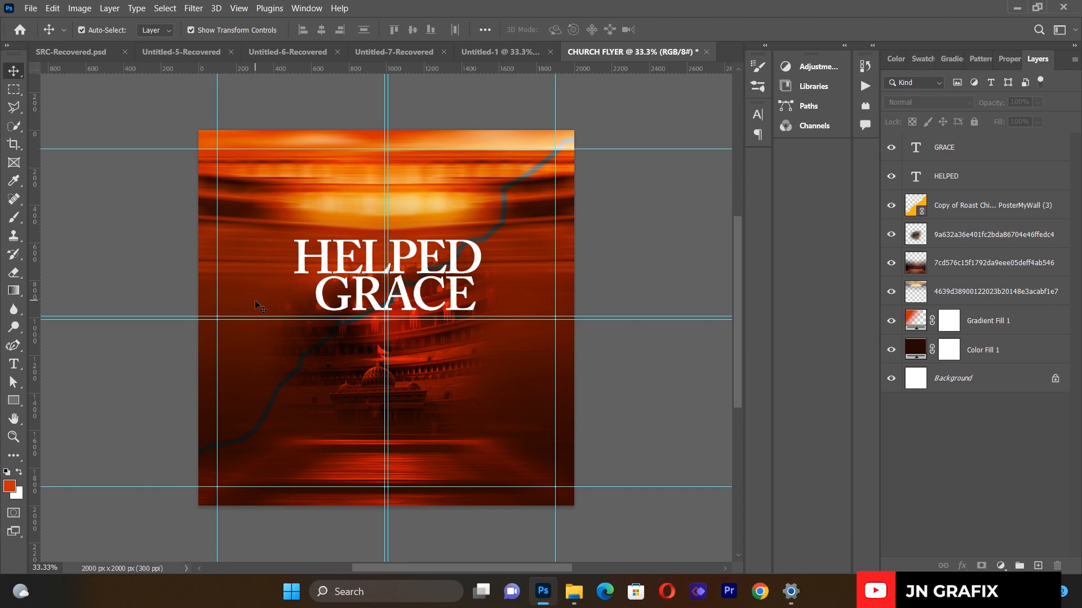
- Convert the GRACE and HELPED text layers together into a single smart object
click(31, 7)
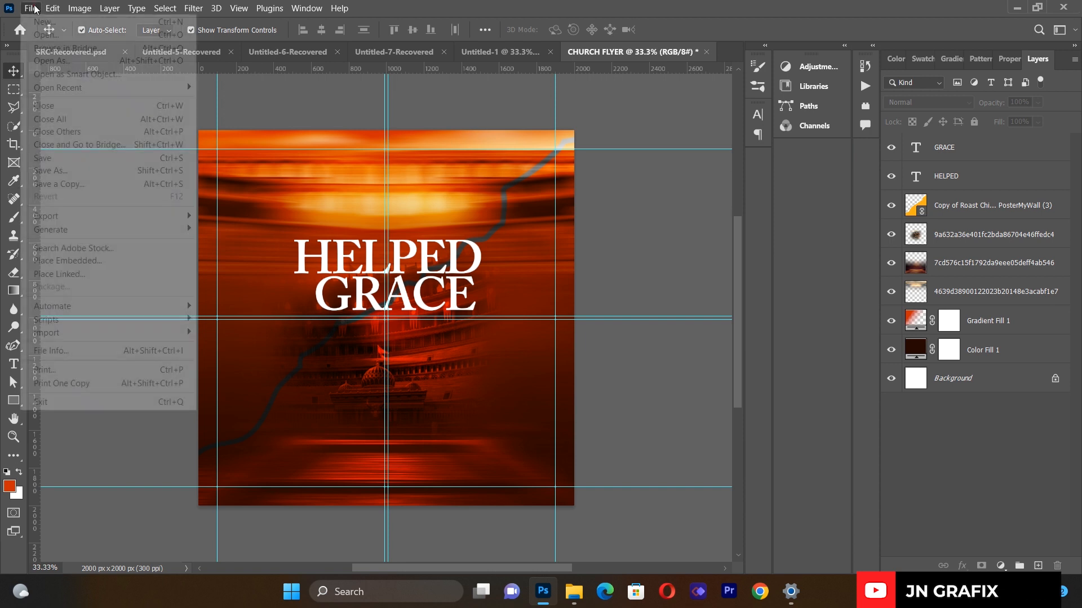
click(649, 228)
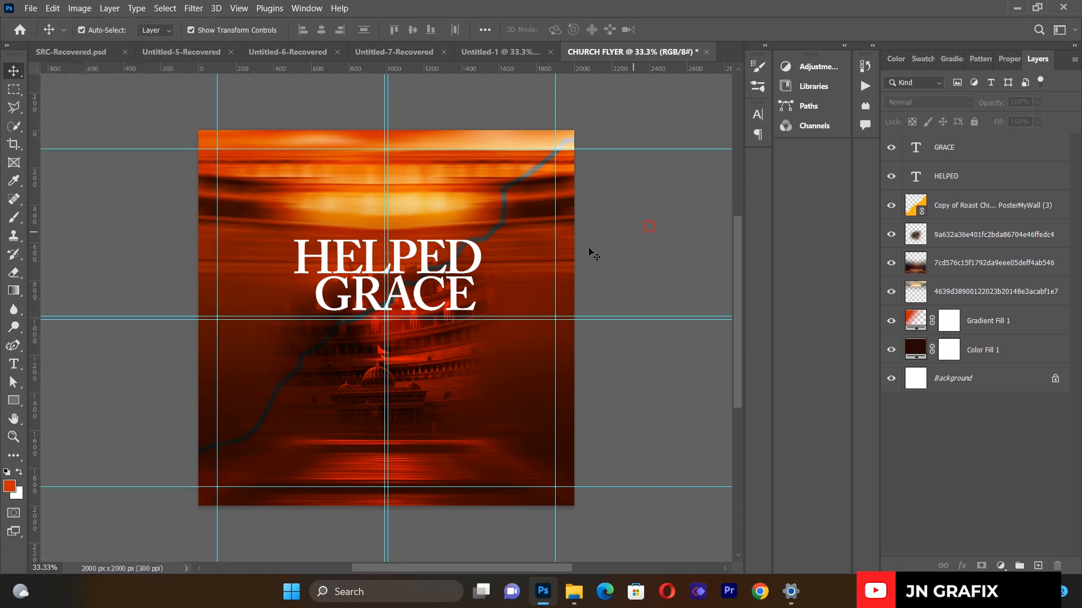
click(952, 149)
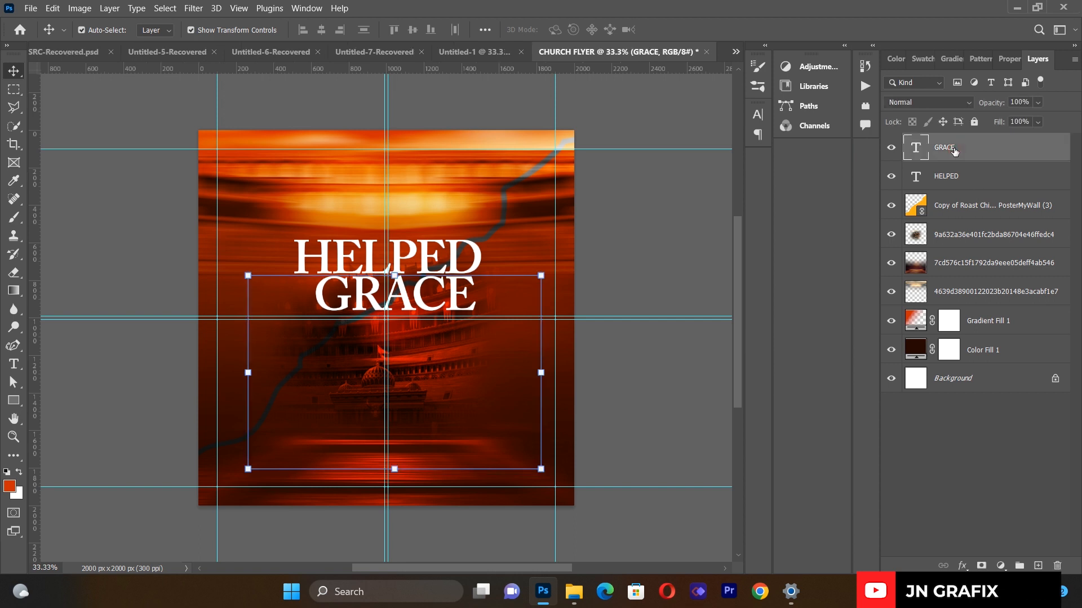
shift+click(952, 176)
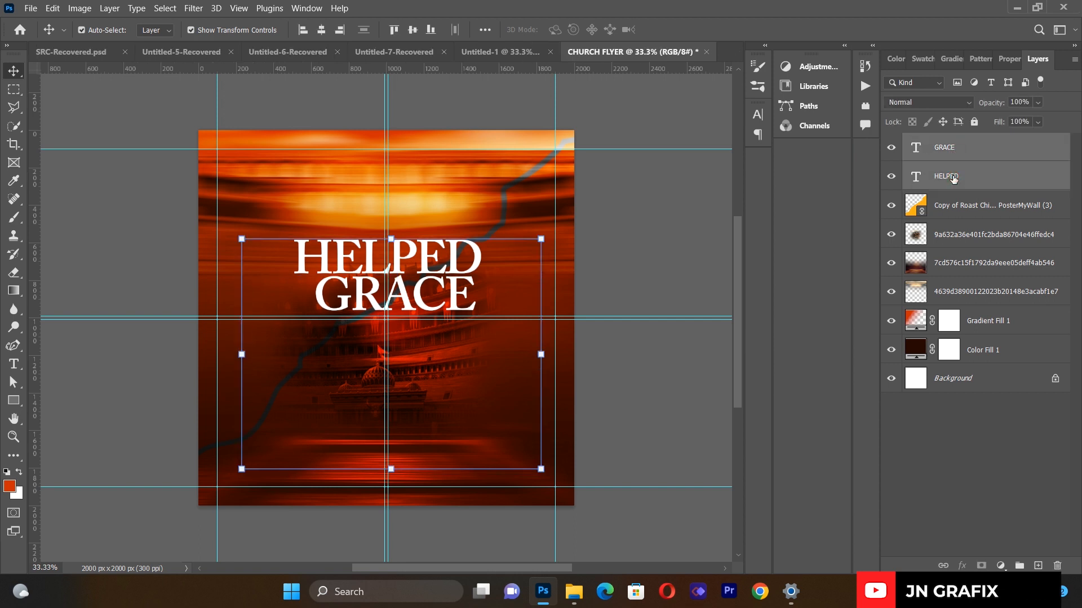
right_click(953, 178)
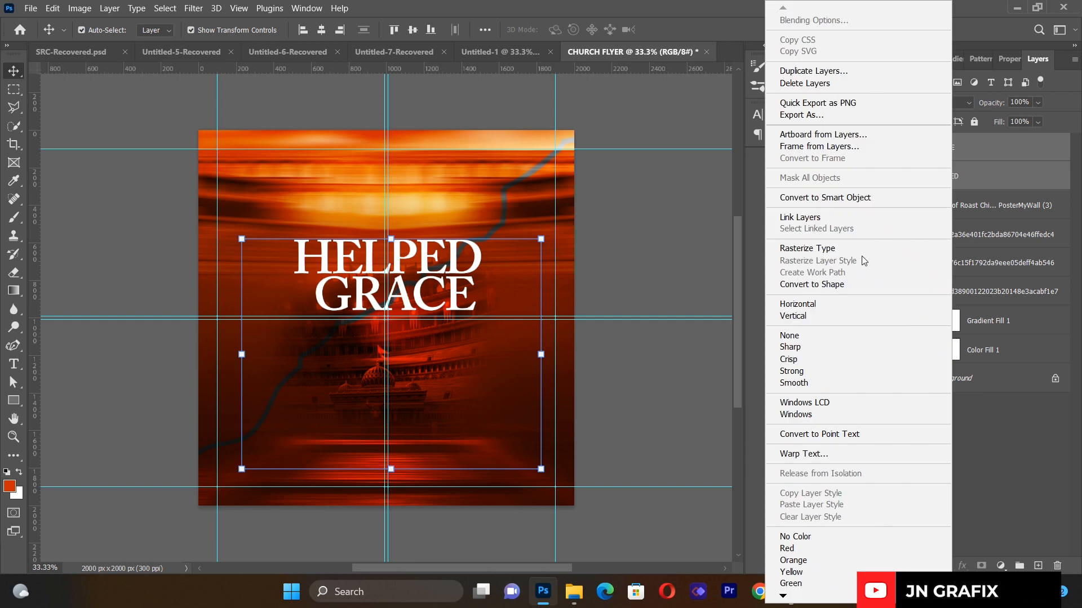
click(839, 197)
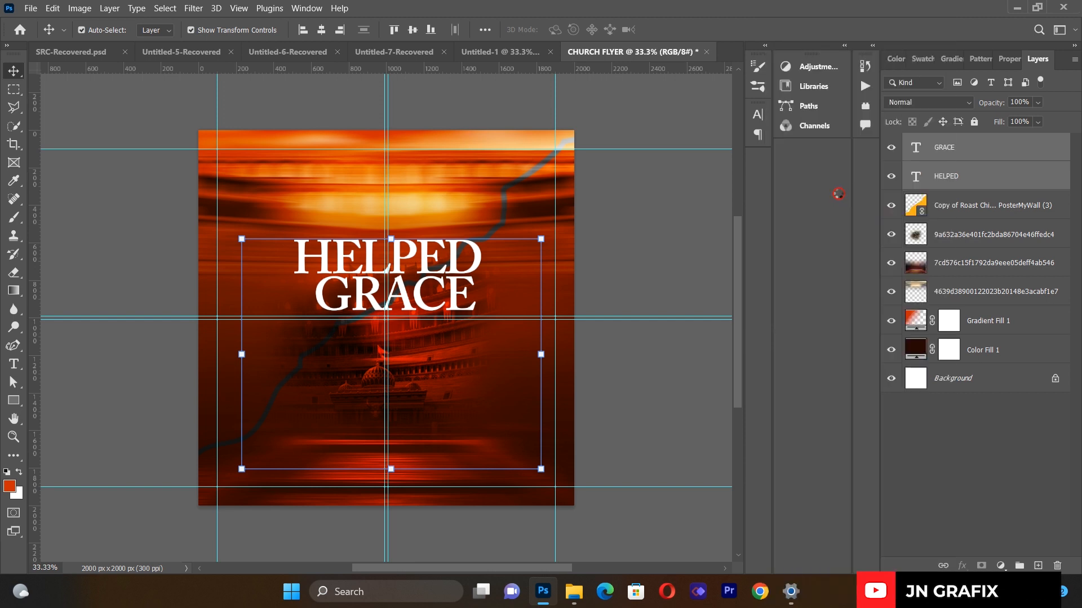
click(666, 225)
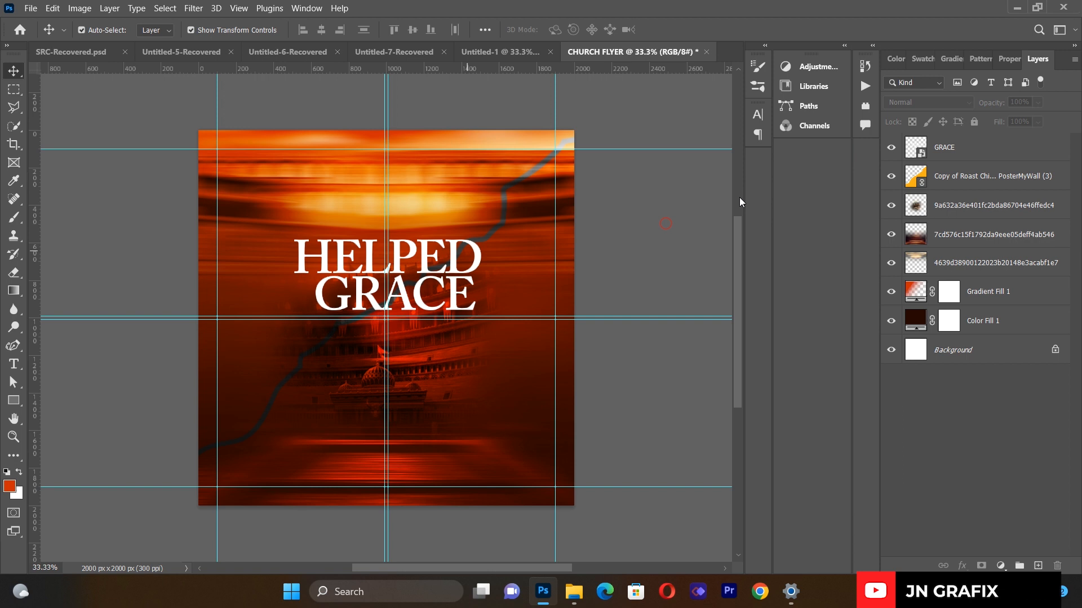
- Place the linked gold texture 5c3a8d548c4c22ea3918081f0b9da72b.jpg above the title smart object and clip it to the lettering
click(954, 148)
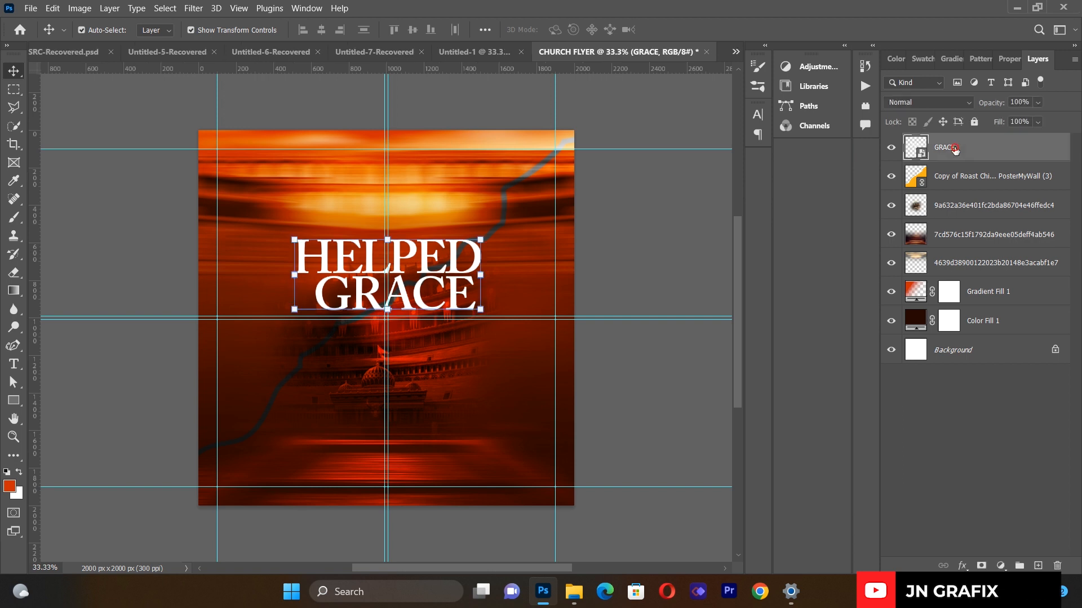
click(30, 8)
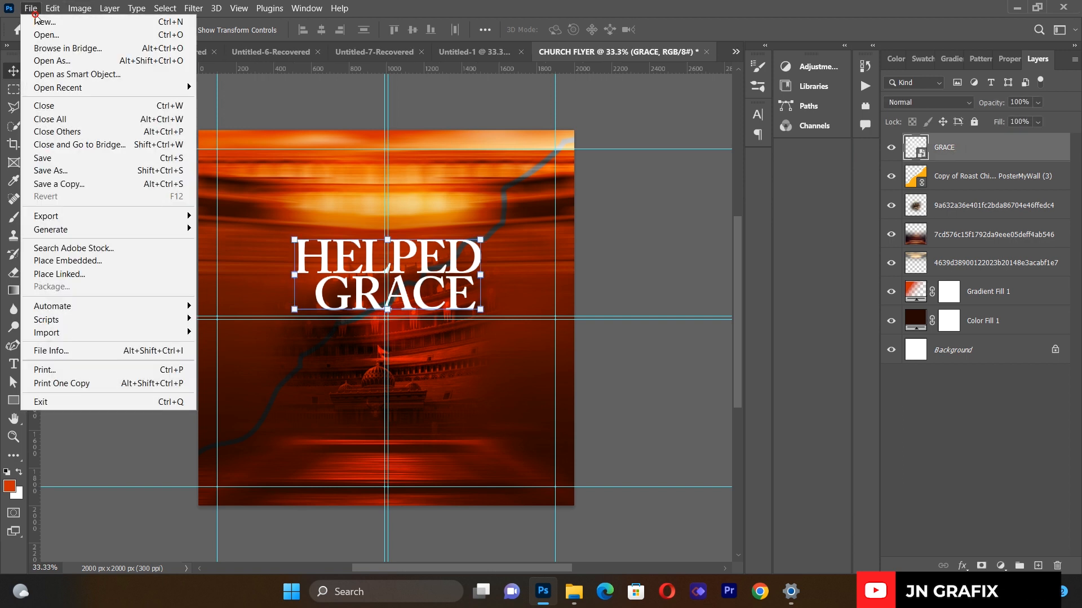
click(61, 276)
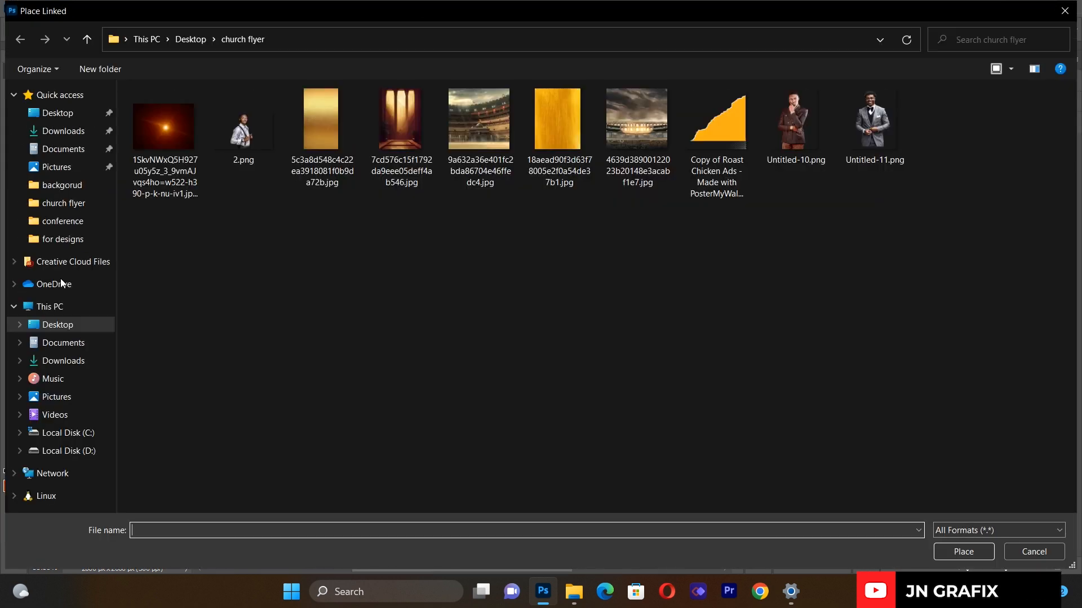
double_click(327, 116)
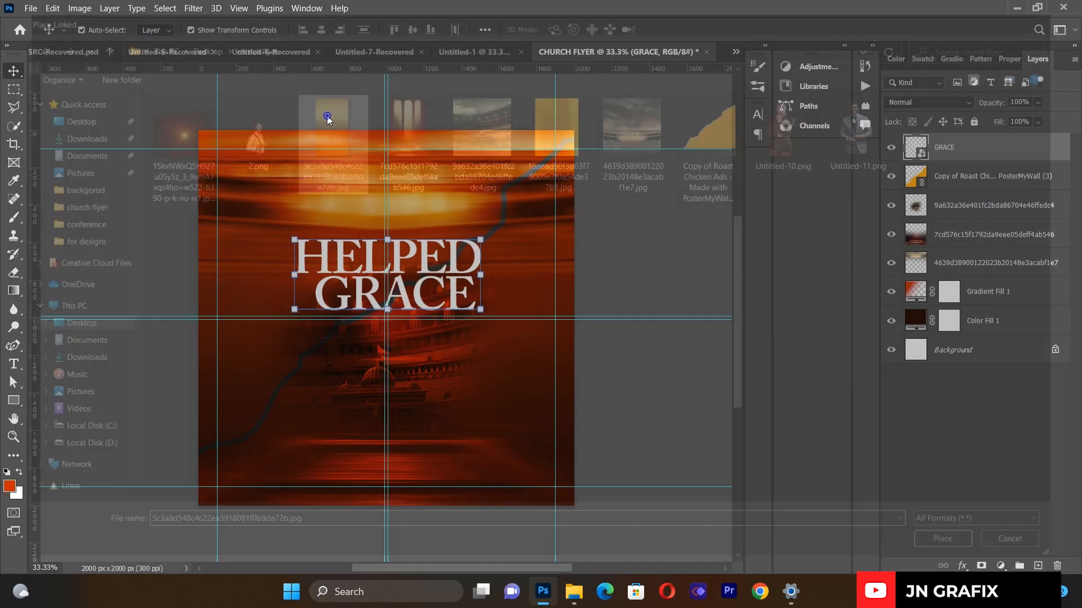
key(Return)
right_click(978, 146)
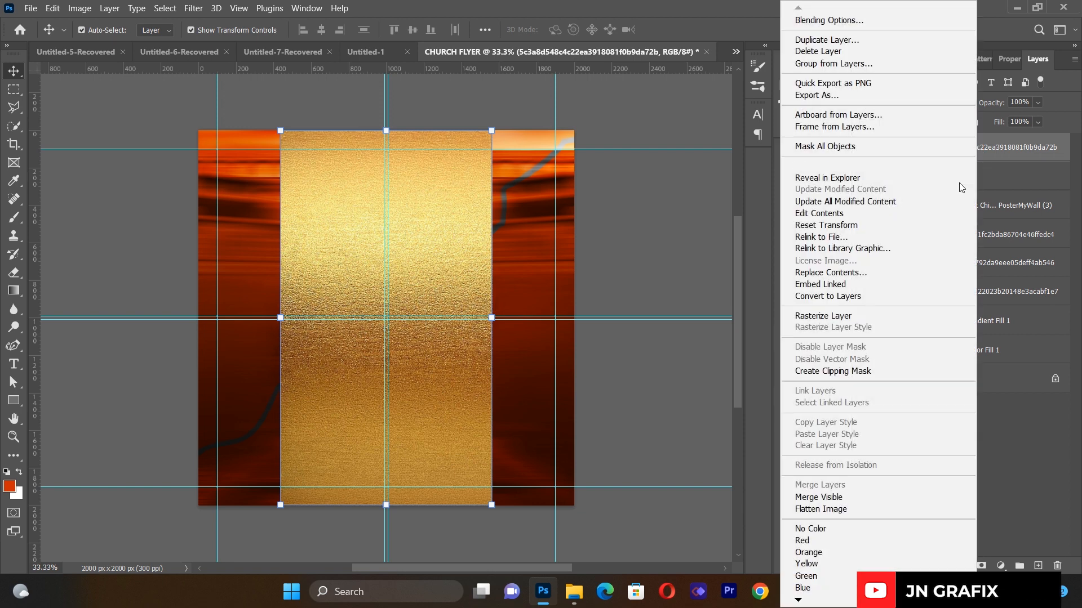
click(863, 372)
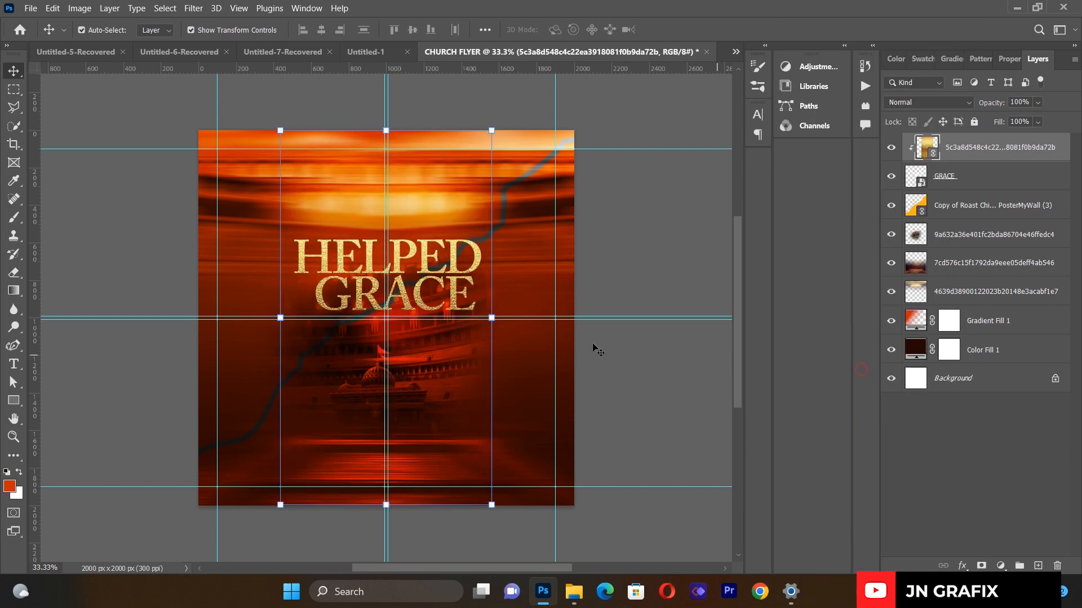
- Shift the clipped gold texture slightly downward so its lighter area fills the title
drag(425, 271, 423, 308)
click(107, 246)
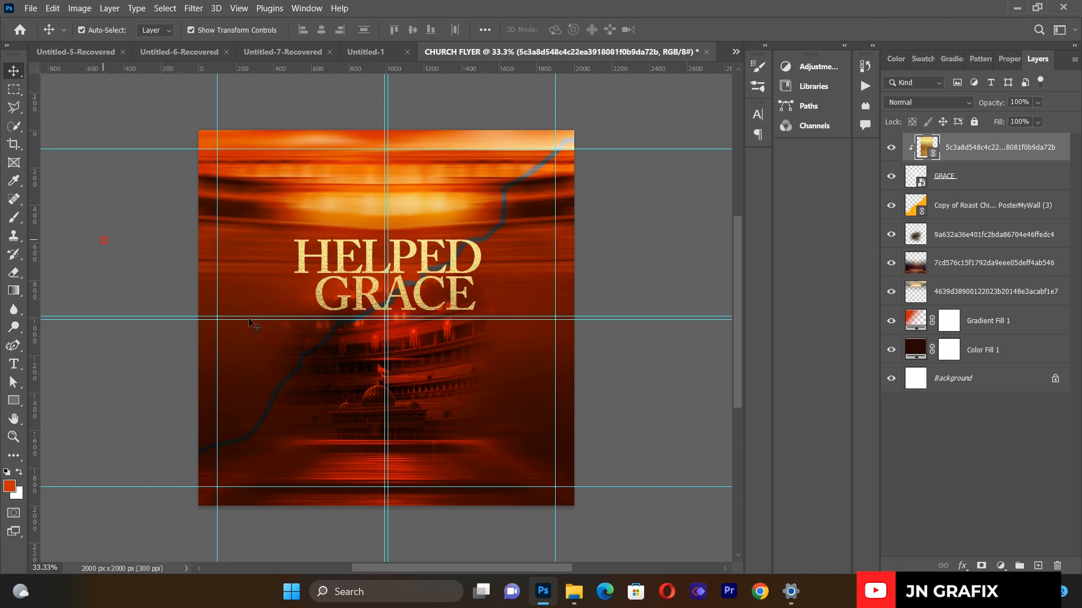
click(431, 265)
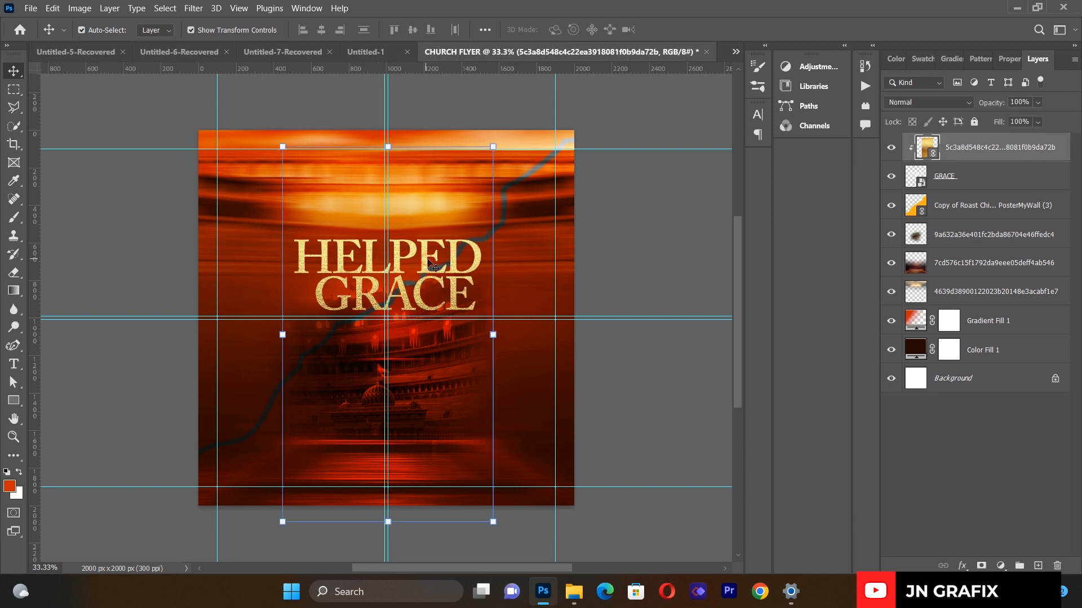
- Give the title smart object a 9 px white outside stroke and a Multiply drop shadow at 72% opacity, 11 px distance, 70 px size
click(952, 180)
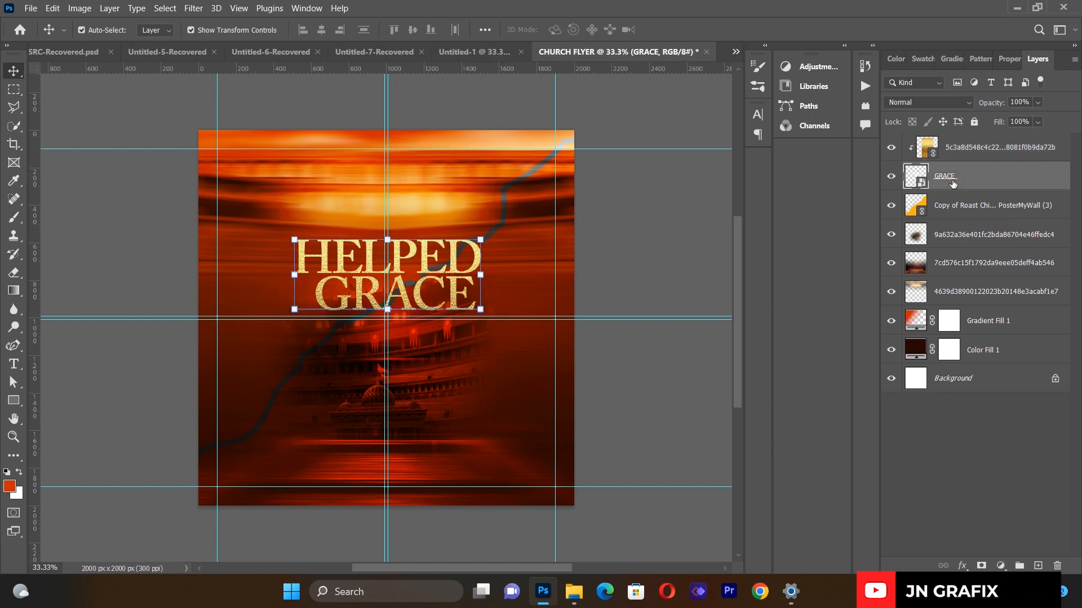
click(962, 565)
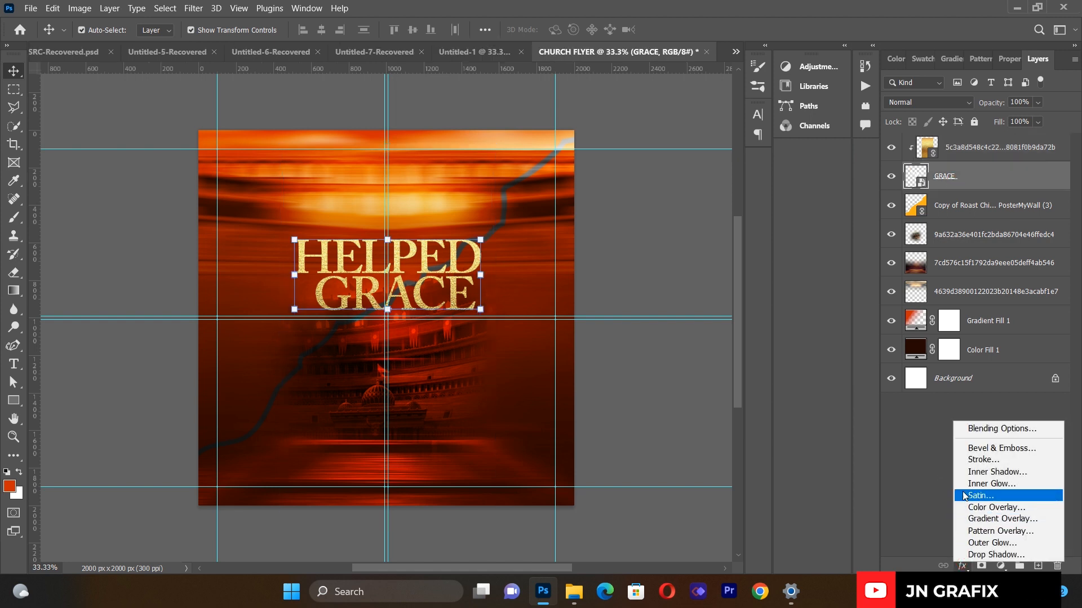
click(971, 463)
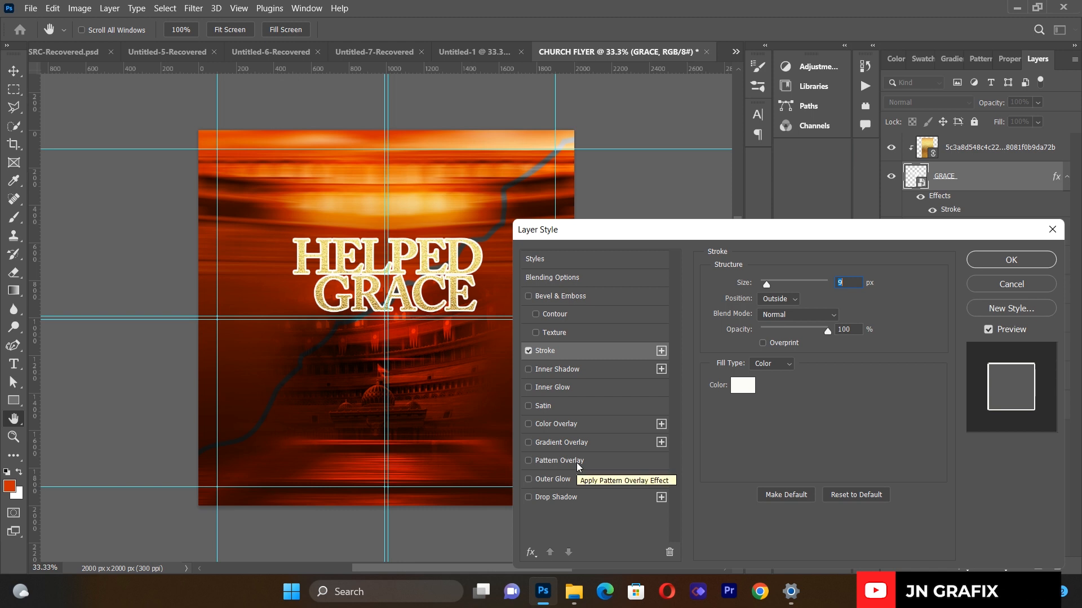
click(556, 500)
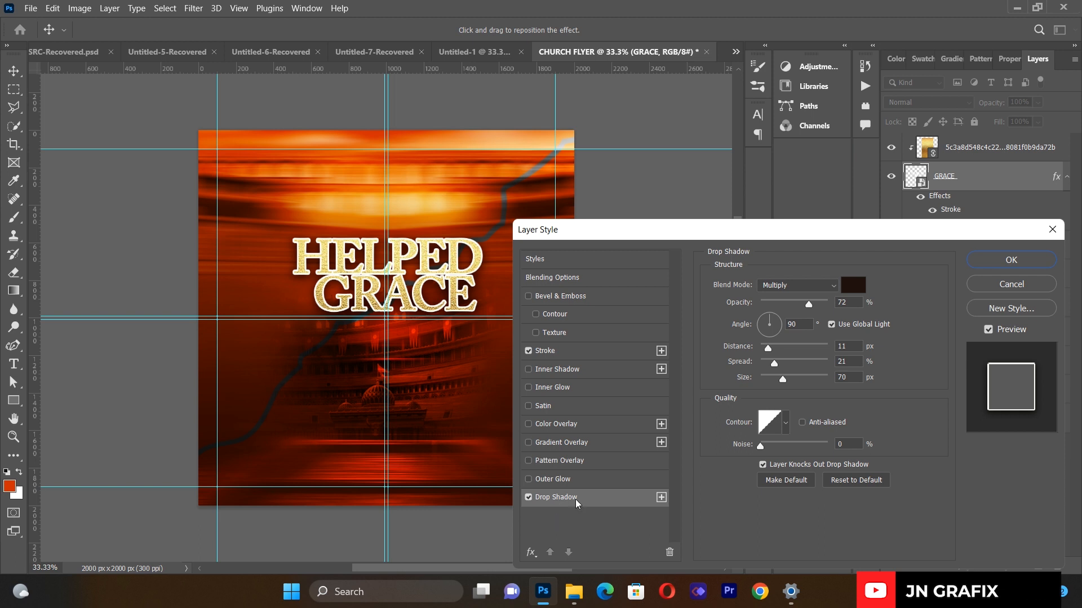
click(1012, 259)
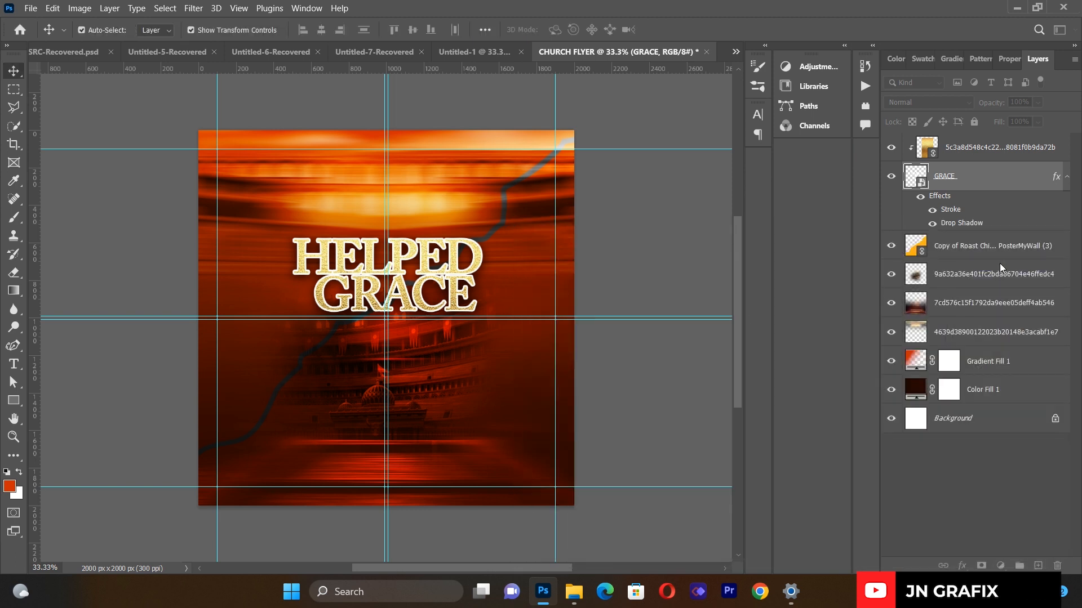
click(999, 254)
click(685, 192)
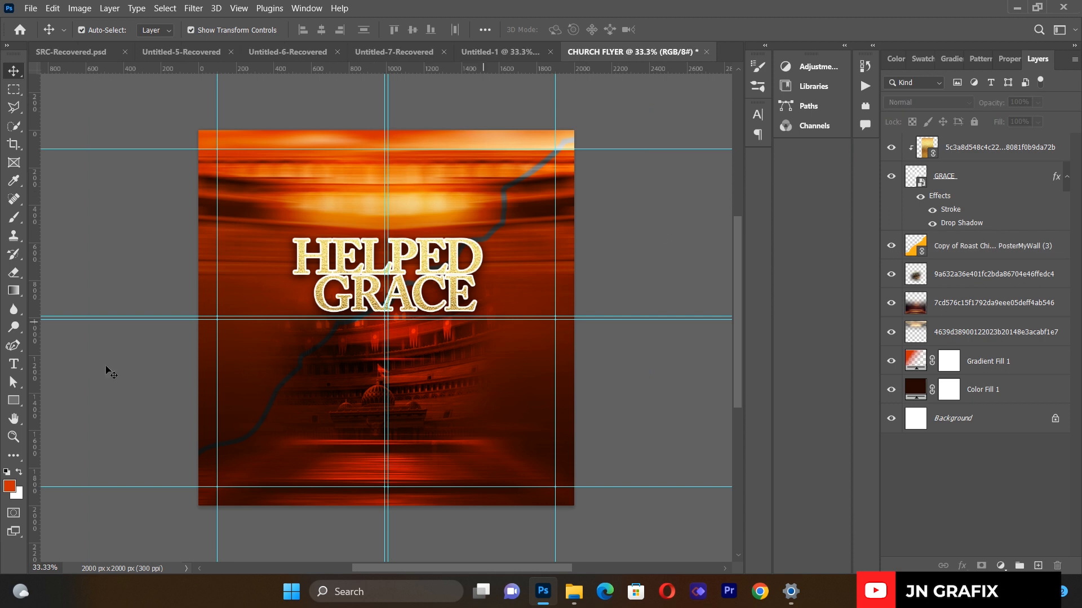
- Add a text box below the title containing the lowercase word by
click(13, 364)
drag(229, 336, 505, 487)
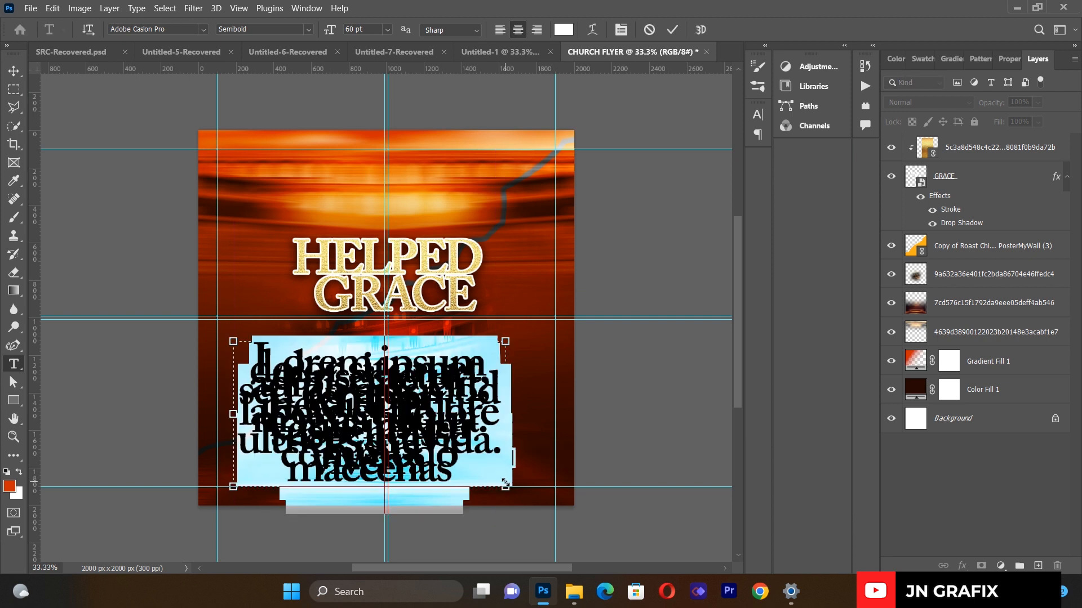
key(BackSpace)
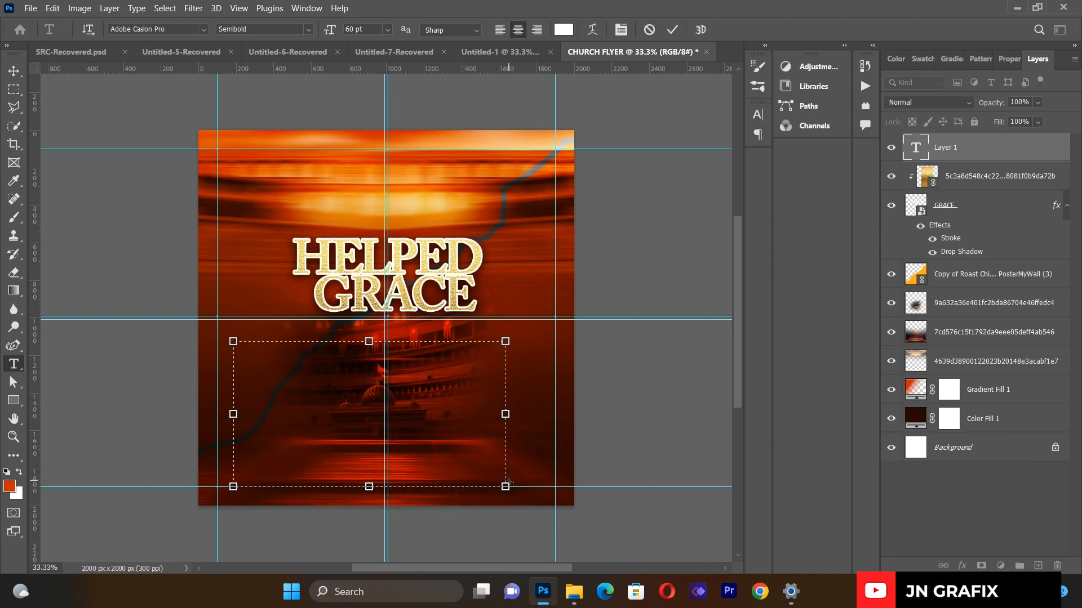
text(B)
key(BackSpace)
text(by)
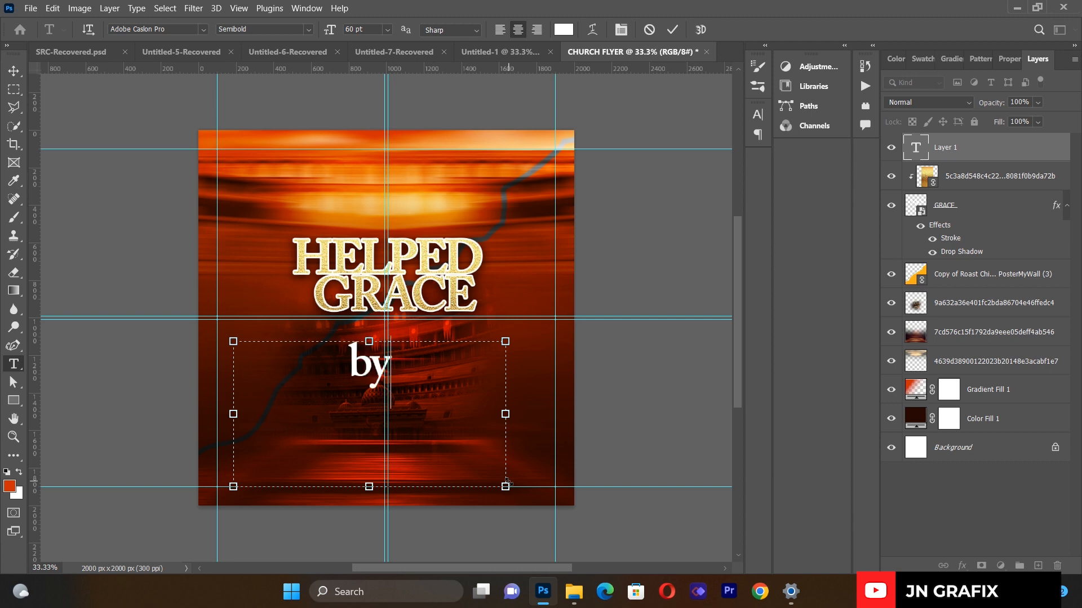
- Set the font of the word by to Better Saturday
key(ctrl+a)
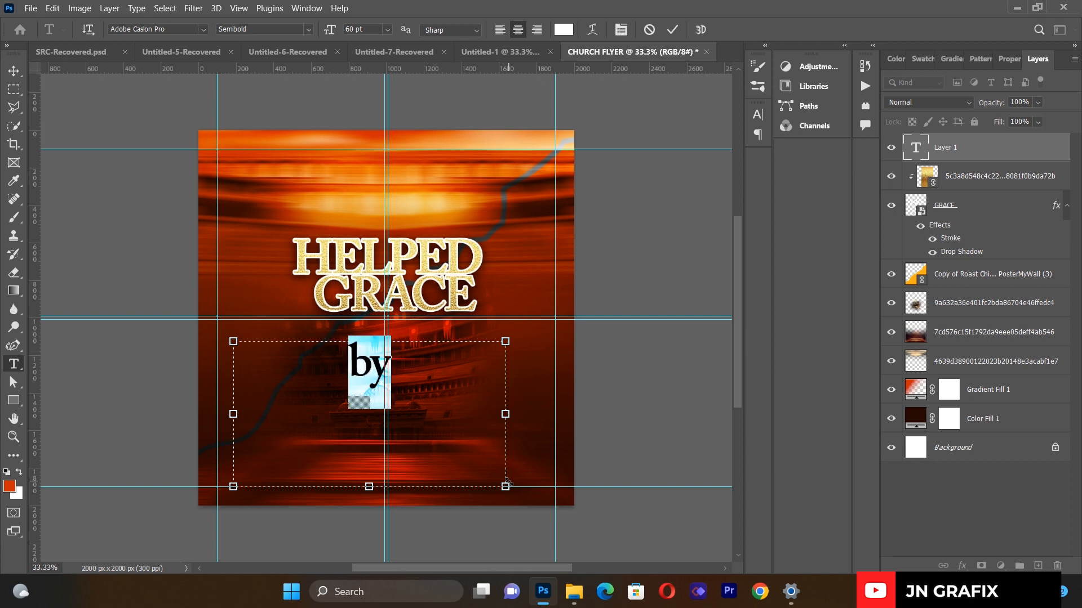
click(202, 29)
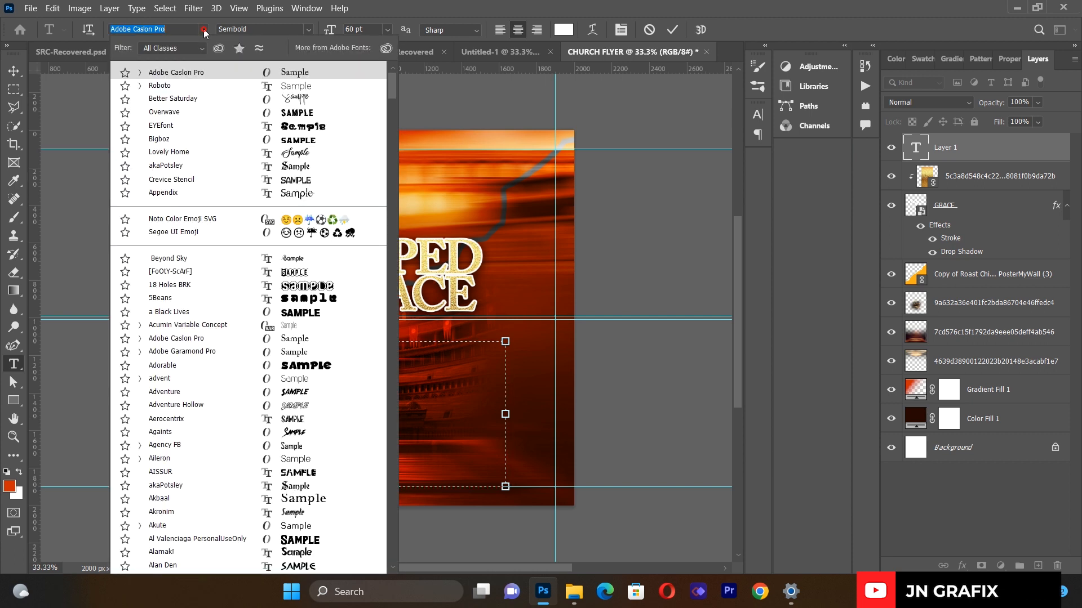
click(249, 104)
click(14, 70)
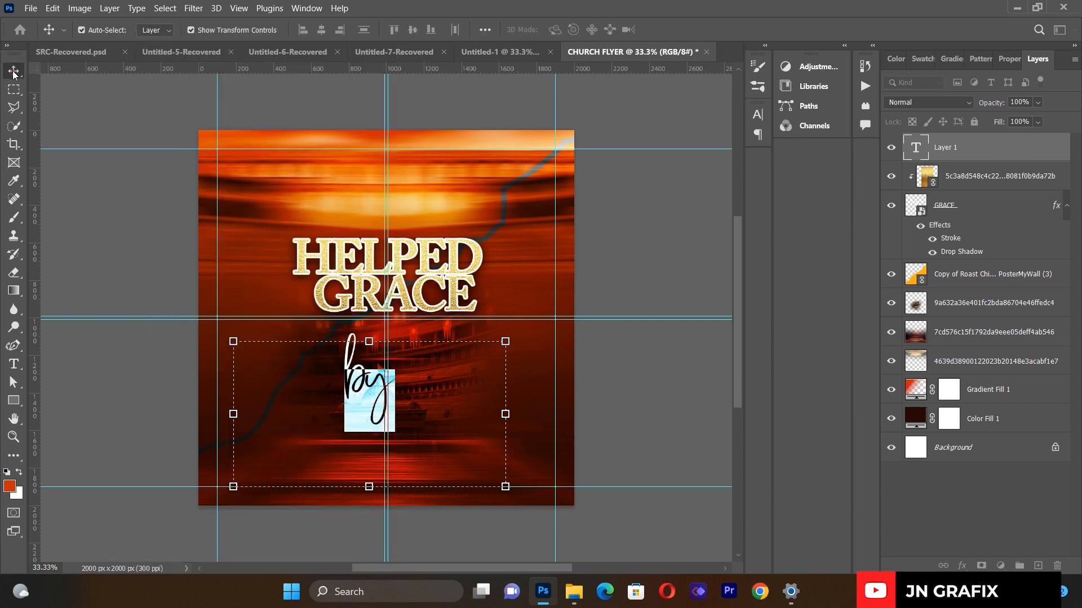
- Scale the by text to about 75% and move it up to the left side of GRACE
drag(504, 479, 421, 427)
drag(331, 377, 300, 302)
drag(389, 364, 410, 377)
- Nudge the by text left and slightly up so it tucks against the G of GRACE, and apply the transform
key(Left)
key(Left)
key(Left)
key(Left)
key(Left)
key(Left)
key(Left)
key(Left)
key(Left)
key(Left)
key(Left)
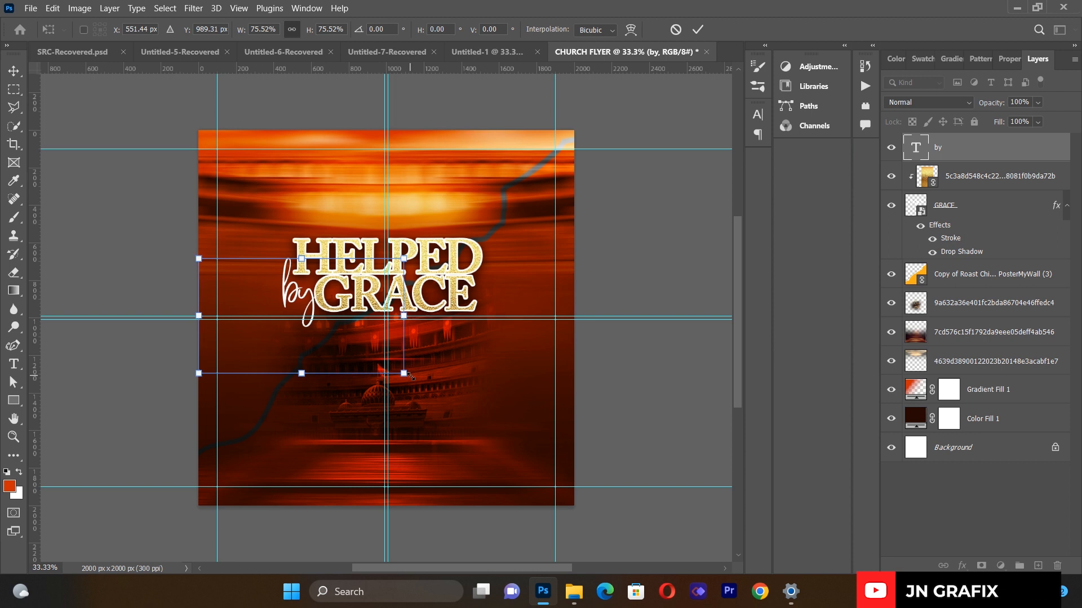
key(Up)
key(Up)
key(Up)
key(Up)
key(Up)
key(Up)
key(Up)
key(Up)
key(Up)
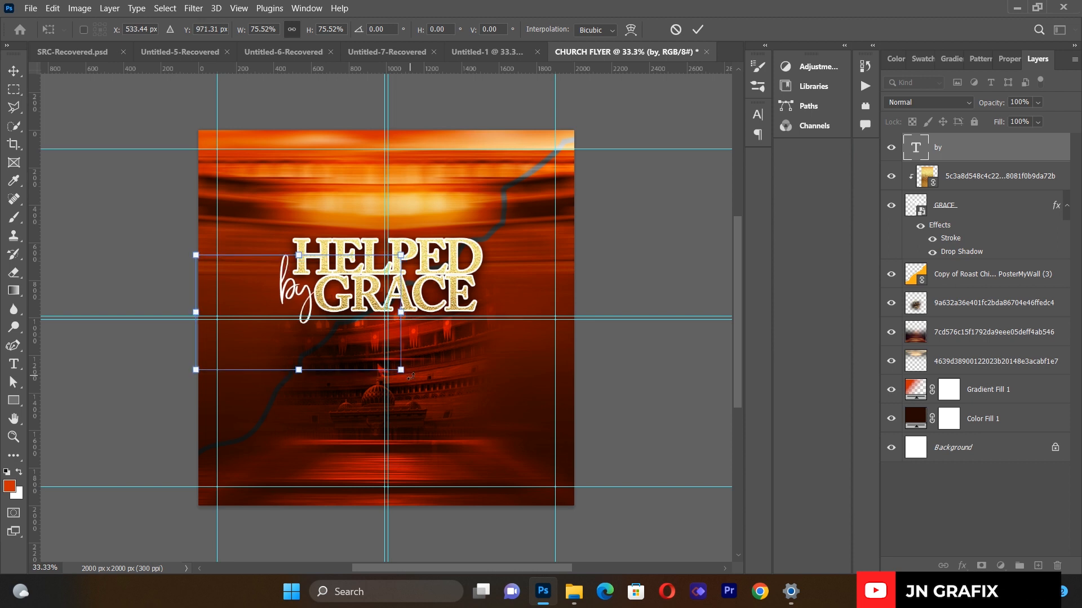
key(Right)
key(Up)
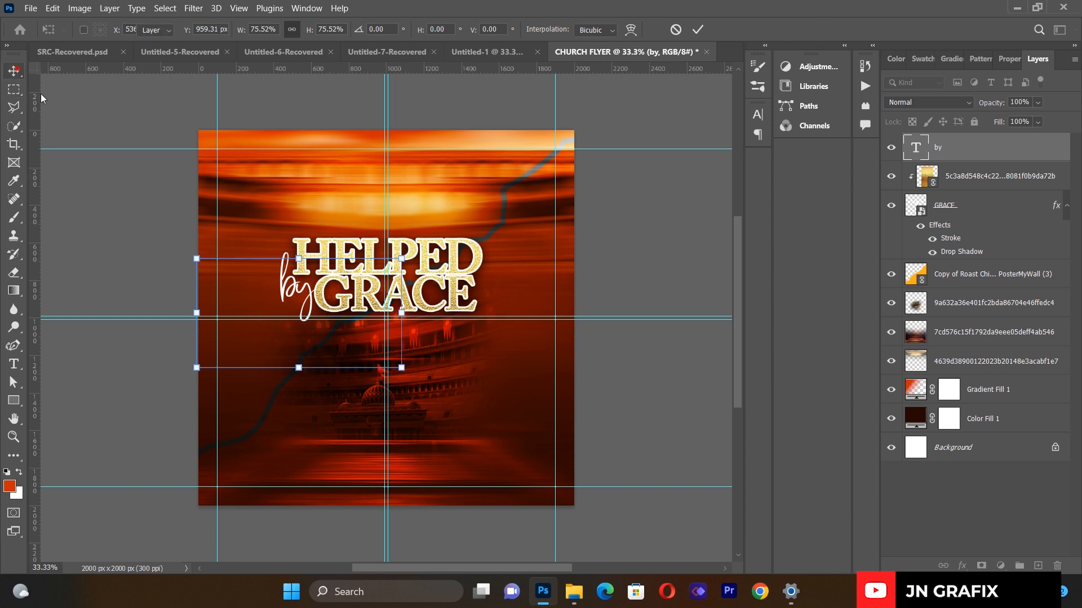
click(120, 242)
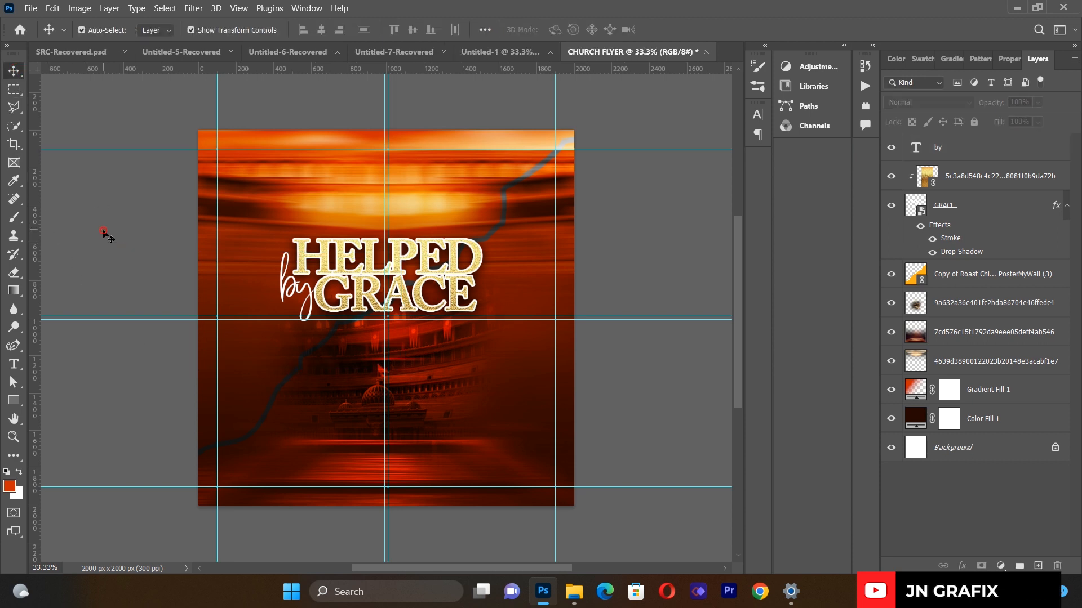
- Place Untitled-10.png as a linked image, scale it to about 76%, and position it below GRACE near the centre
click(34, 12)
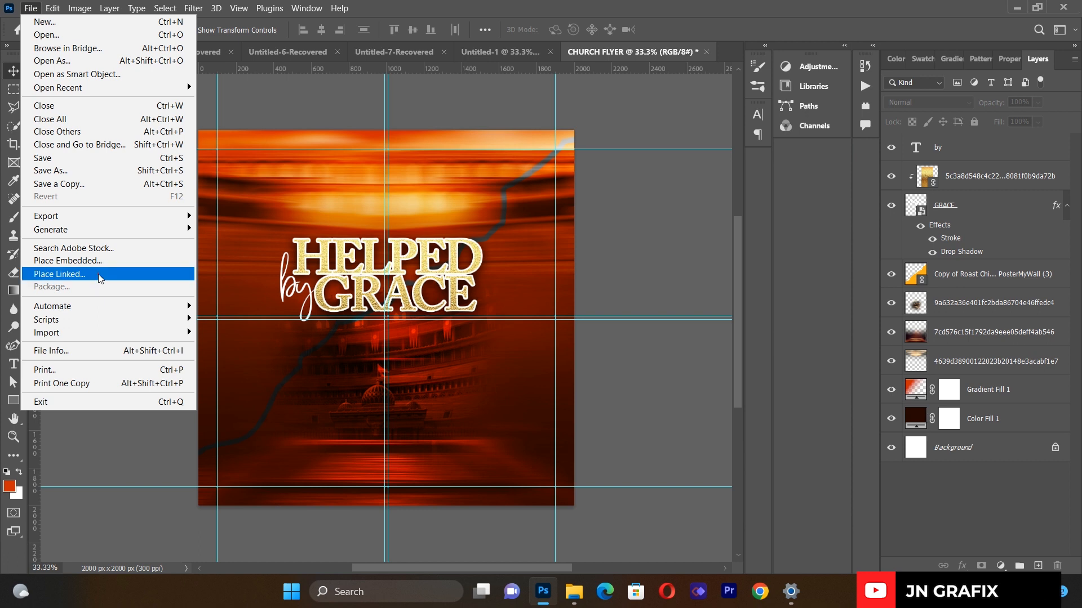
click(98, 274)
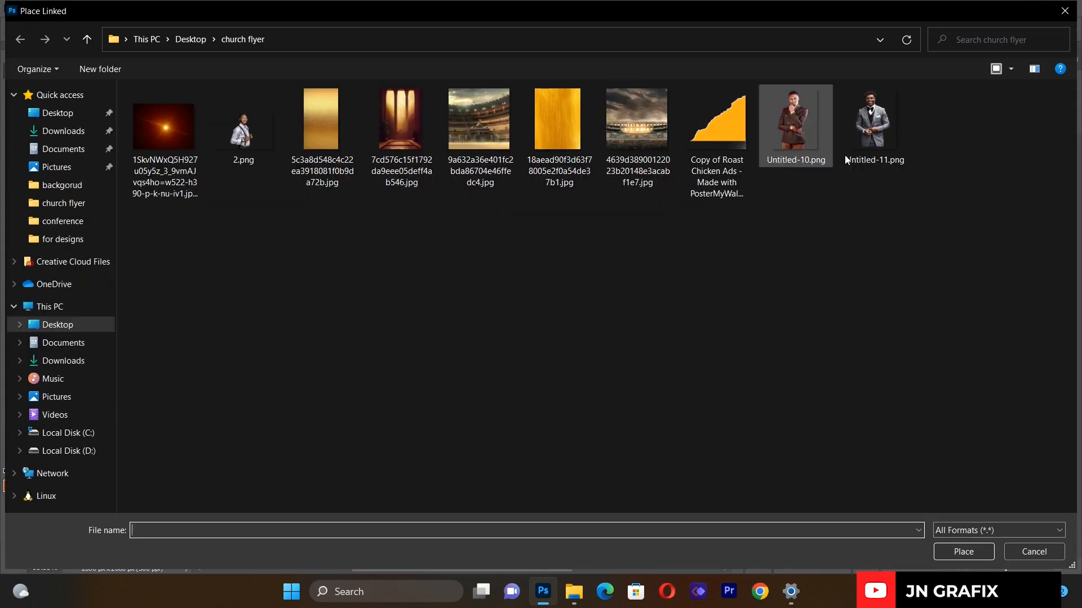
double_click(796, 148)
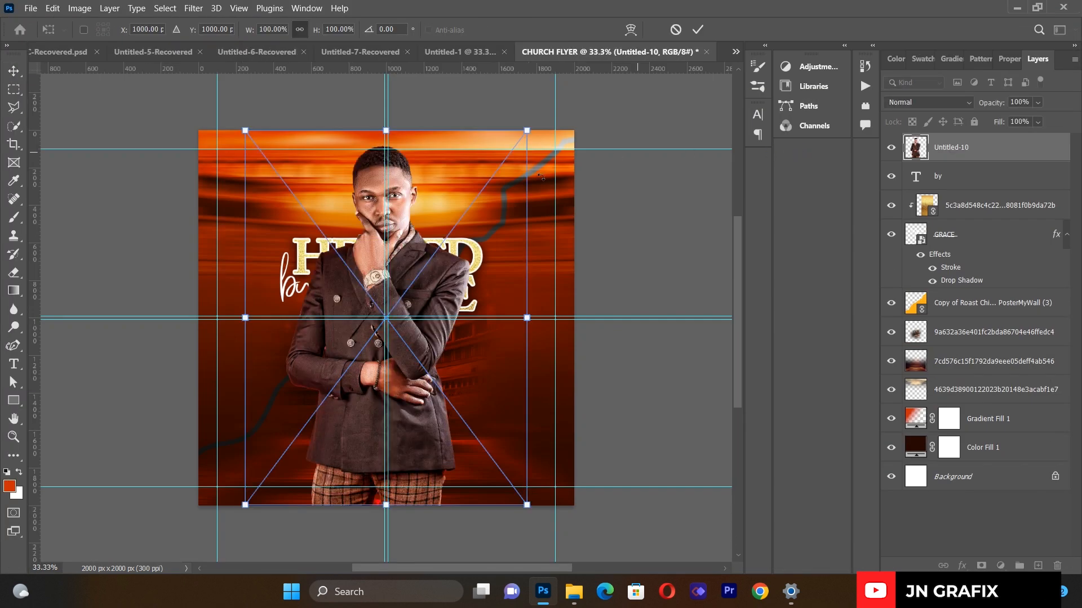
drag(426, 294, 431, 373)
drag(527, 213, 482, 314)
drag(383, 422, 348, 416)
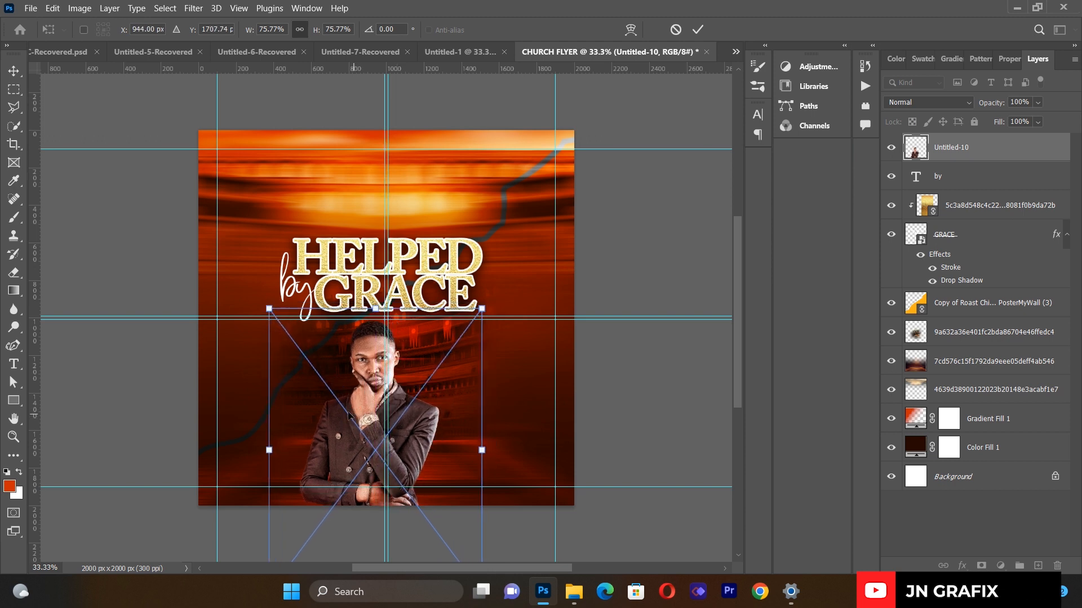
key(Return)
- Place Untitled-11.png as a linked image, scale it to about 76%, and position it to the left of the first portrait
click(36, 8)
click(108, 274)
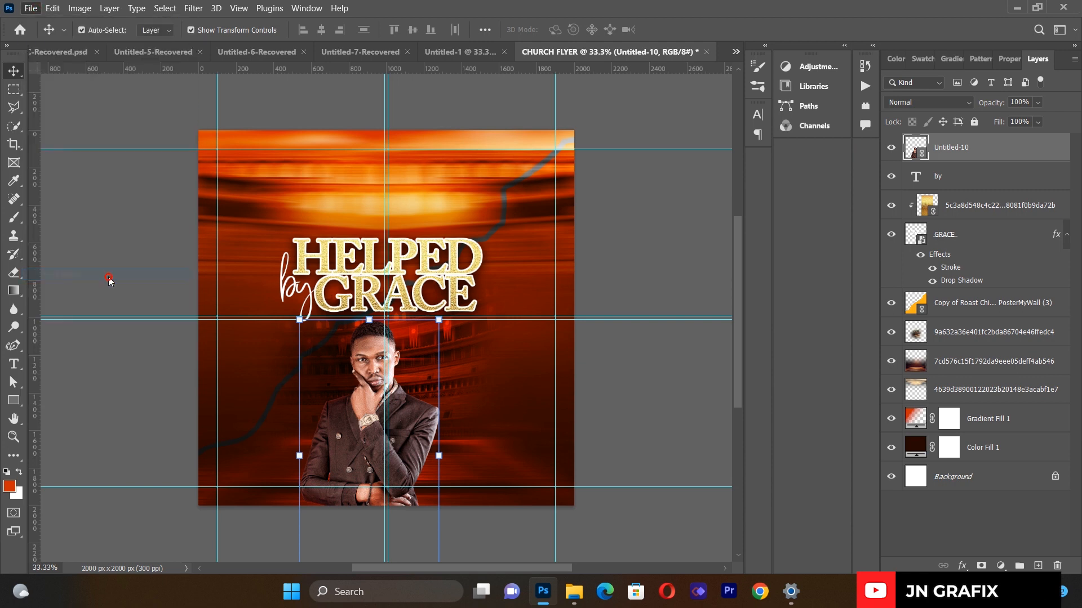
click(883, 124)
double_click(883, 123)
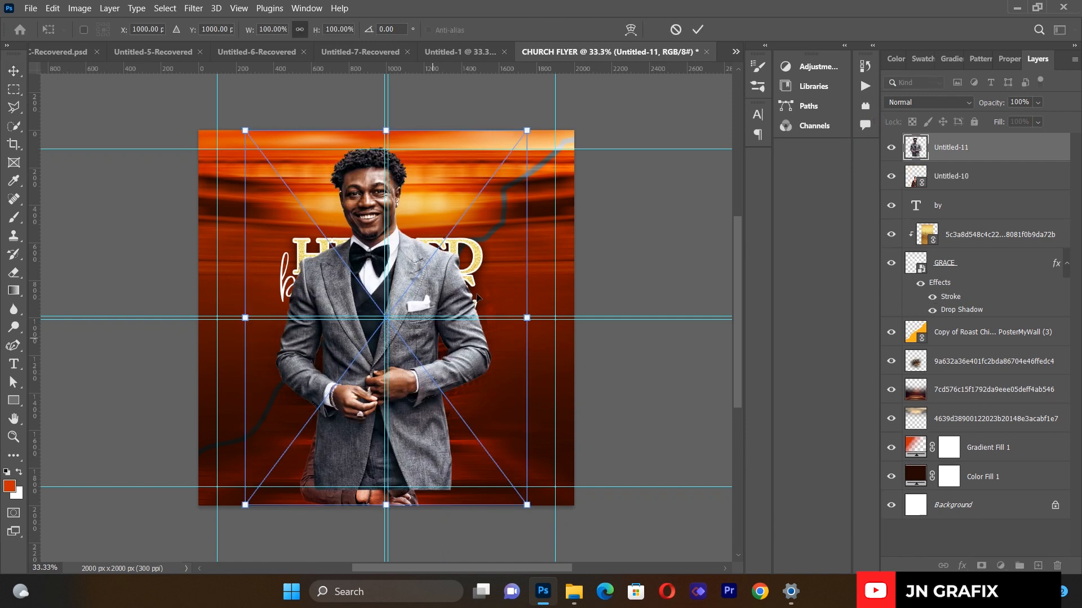
drag(526, 132, 460, 219)
drag(355, 356, 334, 457)
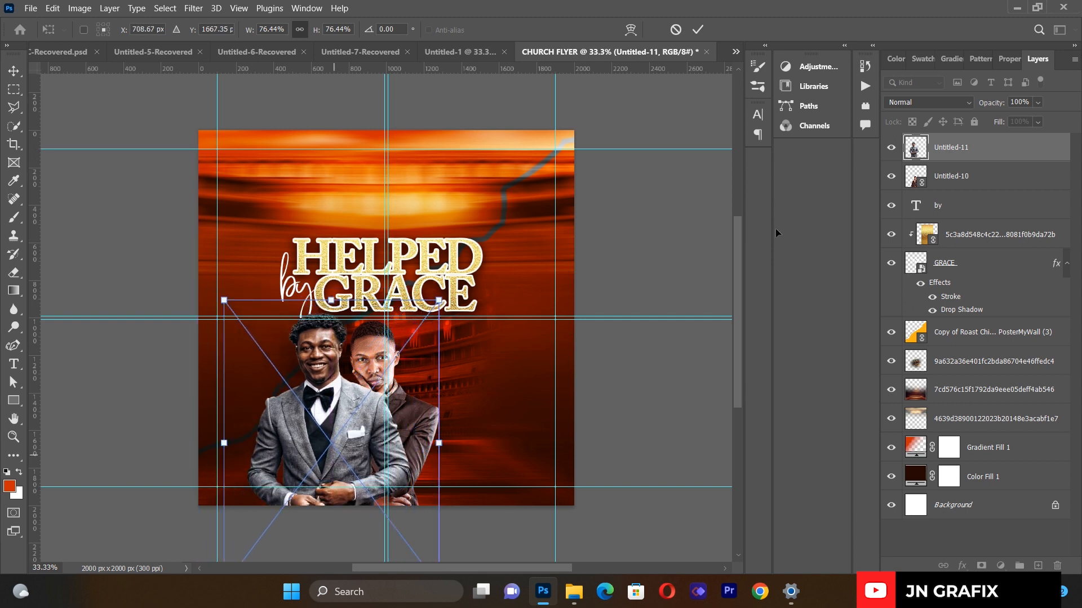
- Stack the grey-suit portrait behind the brown-suit portrait and lower it about 70 px to clear the title
click(961, 144)
drag(961, 196, 961, 197)
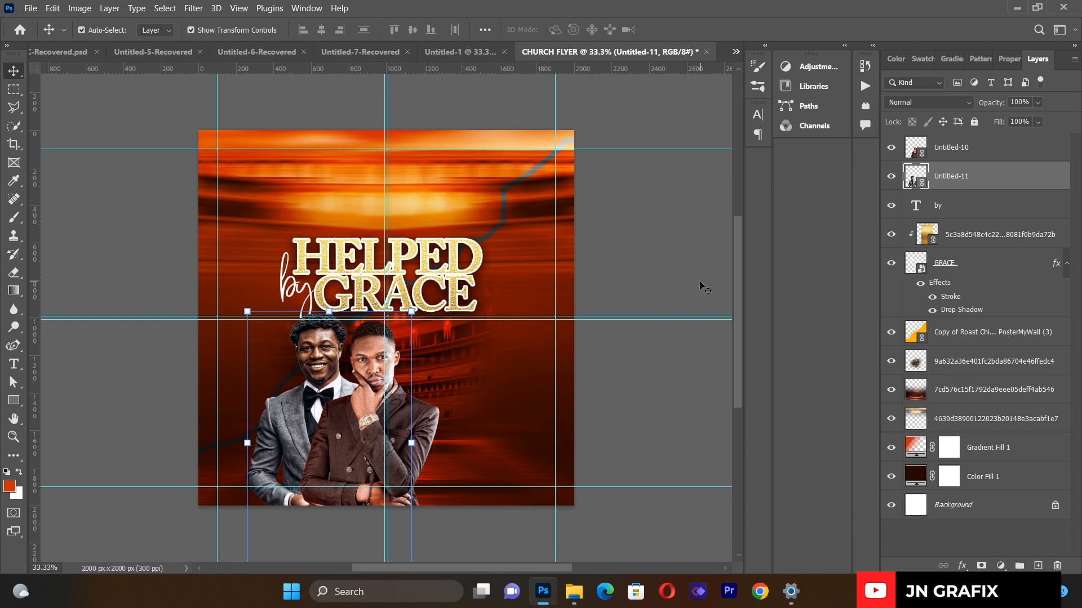
click(661, 232)
drag(312, 380, 310, 394)
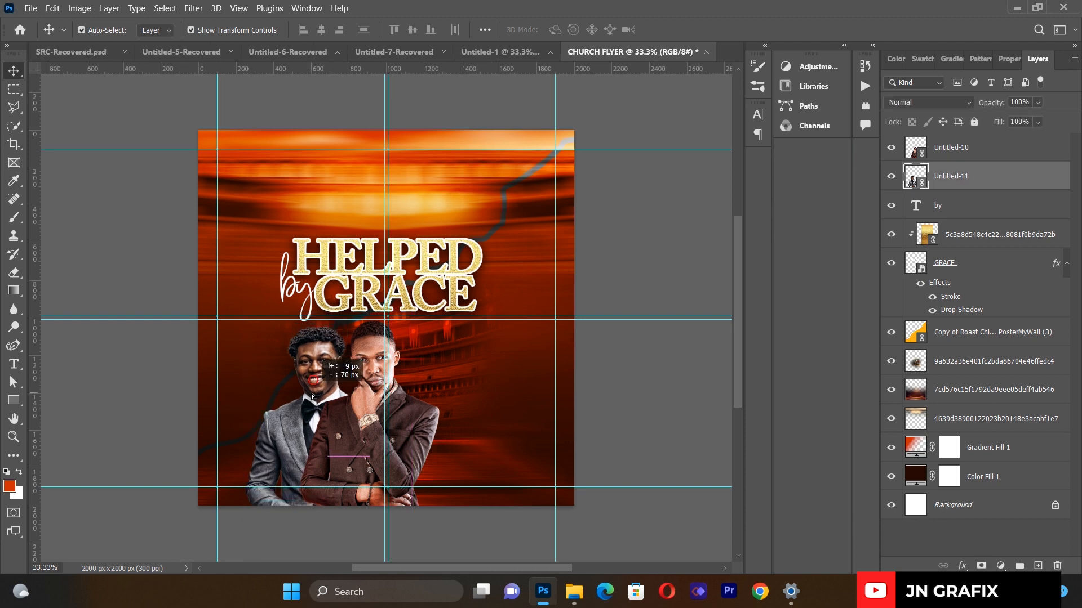
click(138, 403)
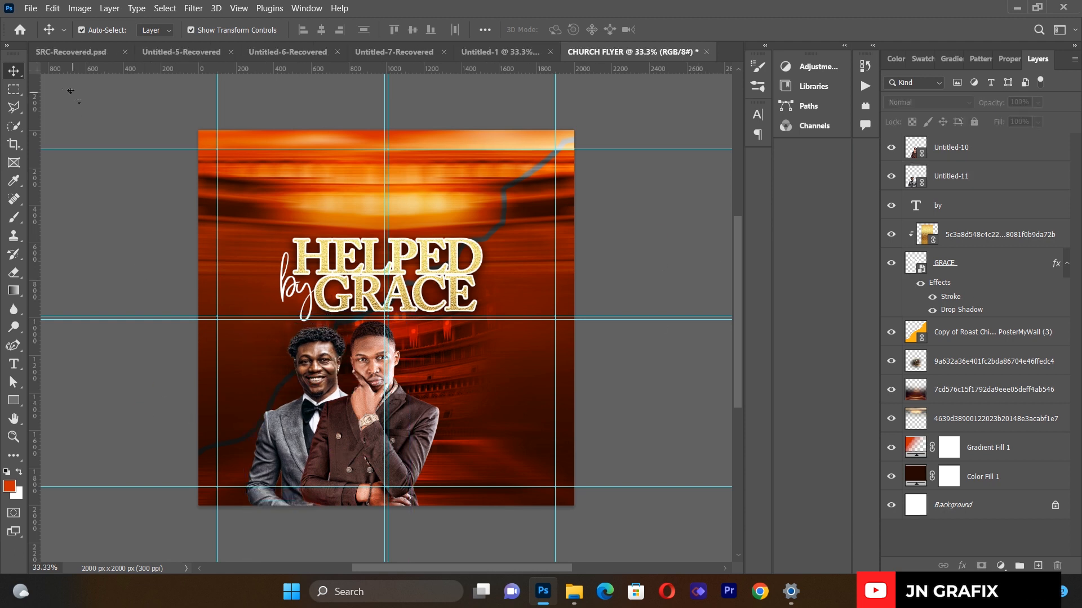
- Place 2.png as a linked image and enlarge it to about 204%
click(31, 8)
click(293, 110)
click(36, 6)
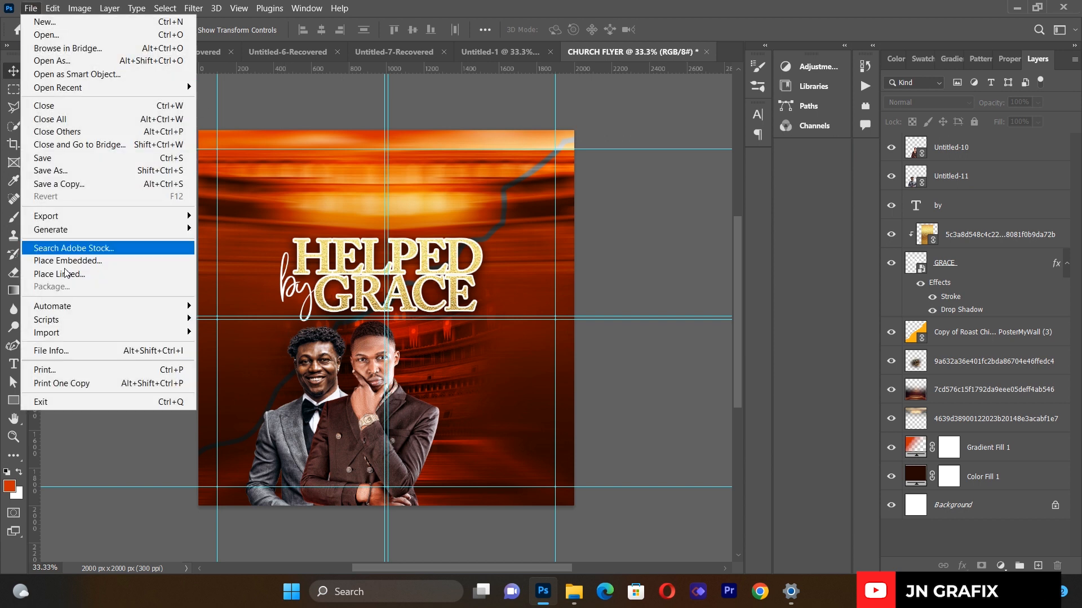
click(42, 274)
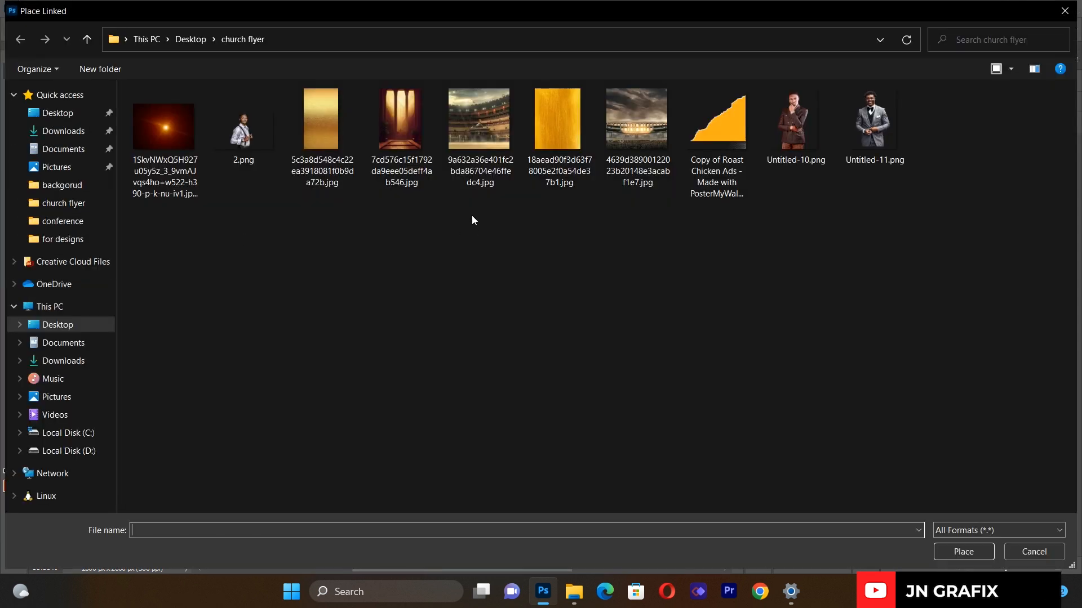
double_click(257, 143)
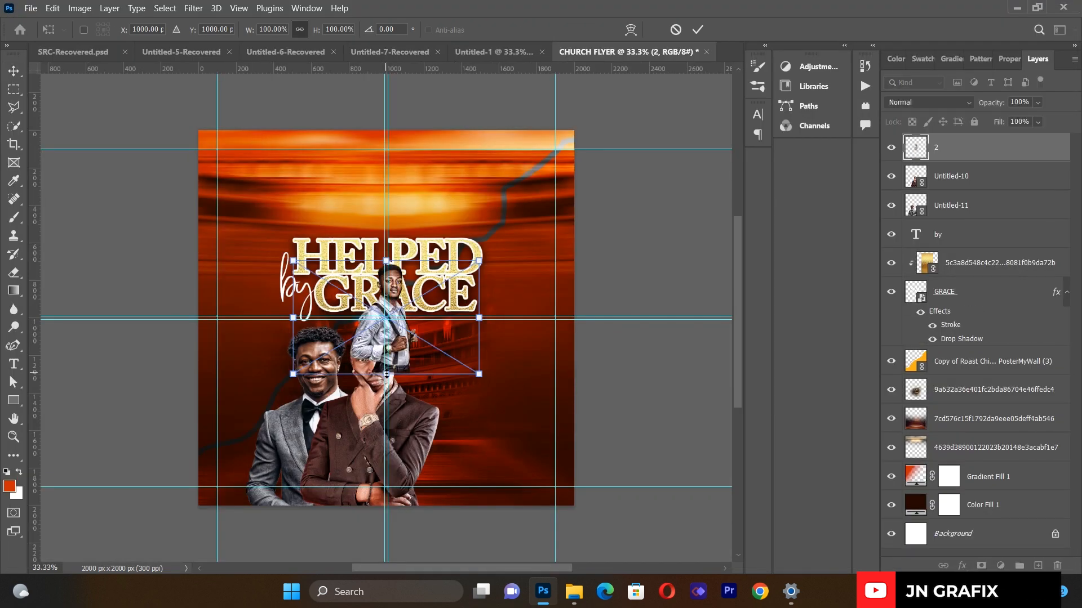
drag(387, 374, 386, 493)
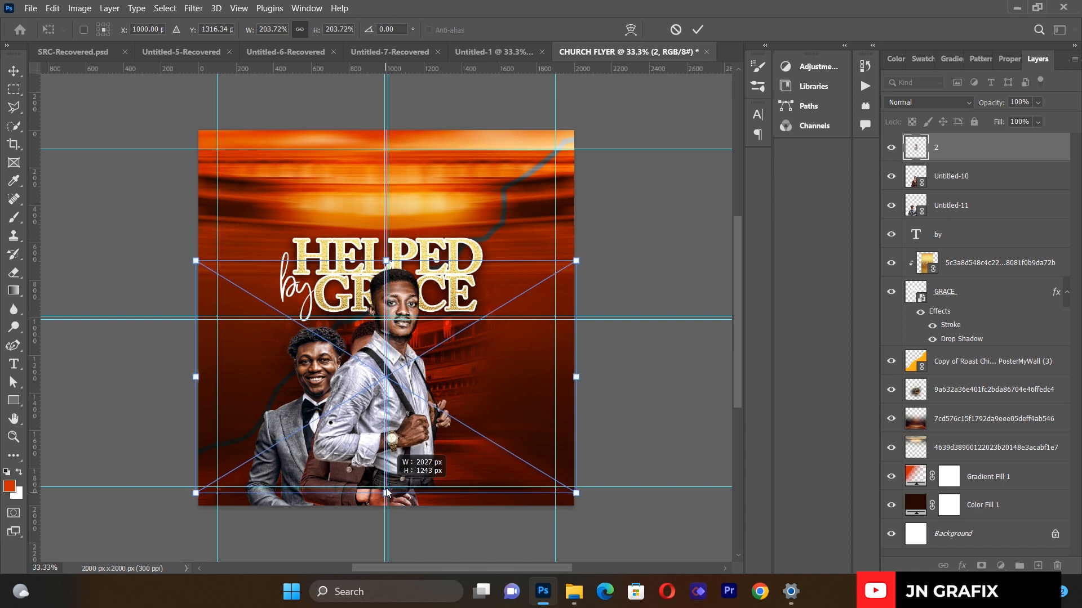
- Stack the white-shirt portrait behind the other two, move it to the right of the brown-suit portrait, and nudge it down to line up
drag(964, 149, 946, 225)
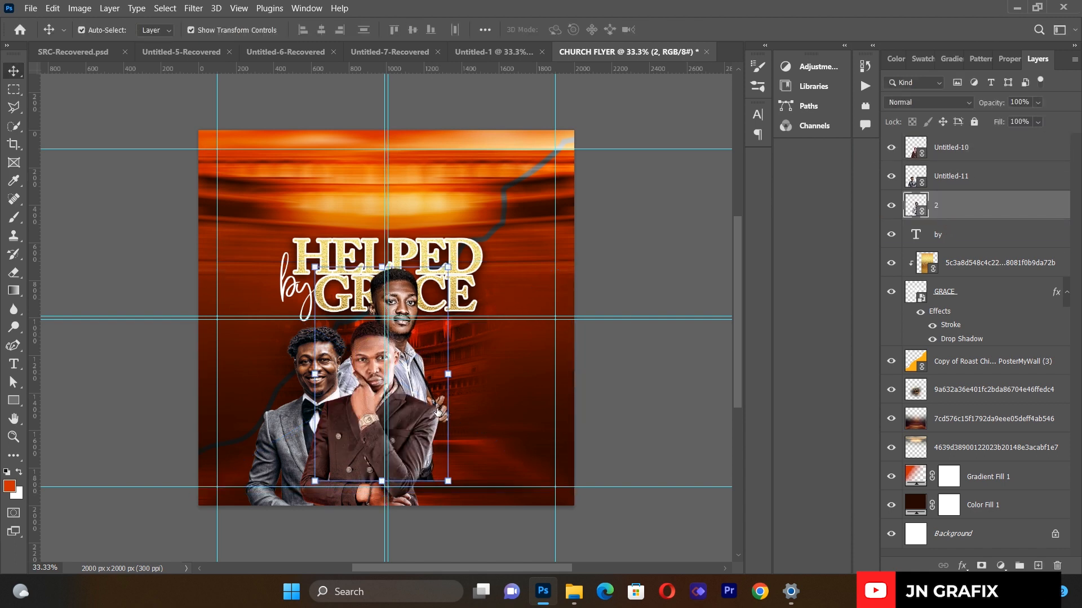
drag(417, 382, 461, 438)
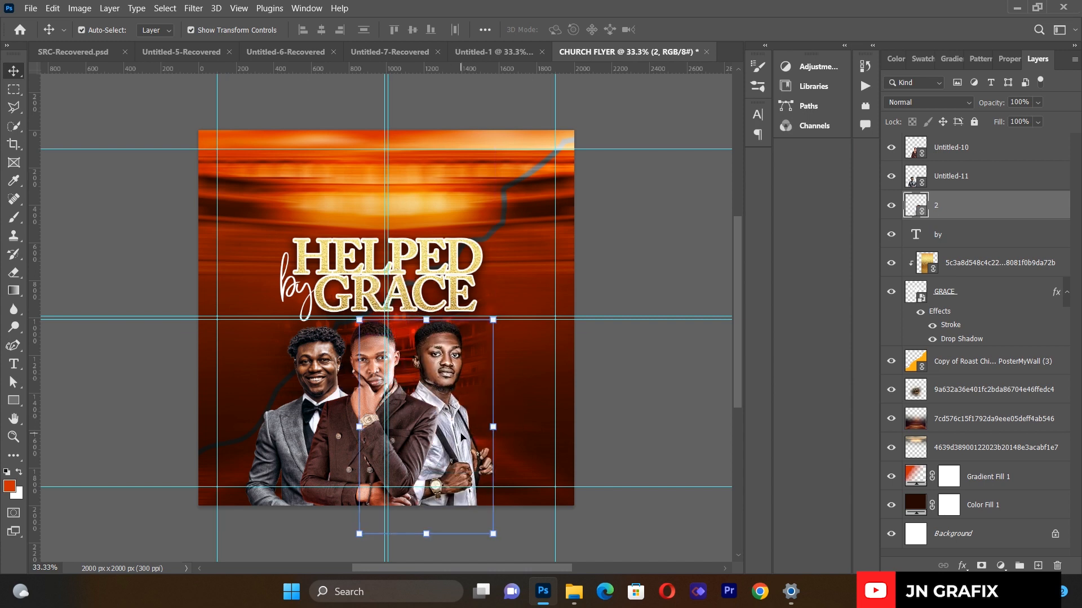
key(Down)
key(Down)
key(Down)
key(Down)
key(Down)
key(Down)
key(Down)
key(Down)
key(Down)
key(Down)
key(Down)
key(Down)
key(Down)
key(Down)
key(Down)
key(Down)
key(Down)
key(Down)
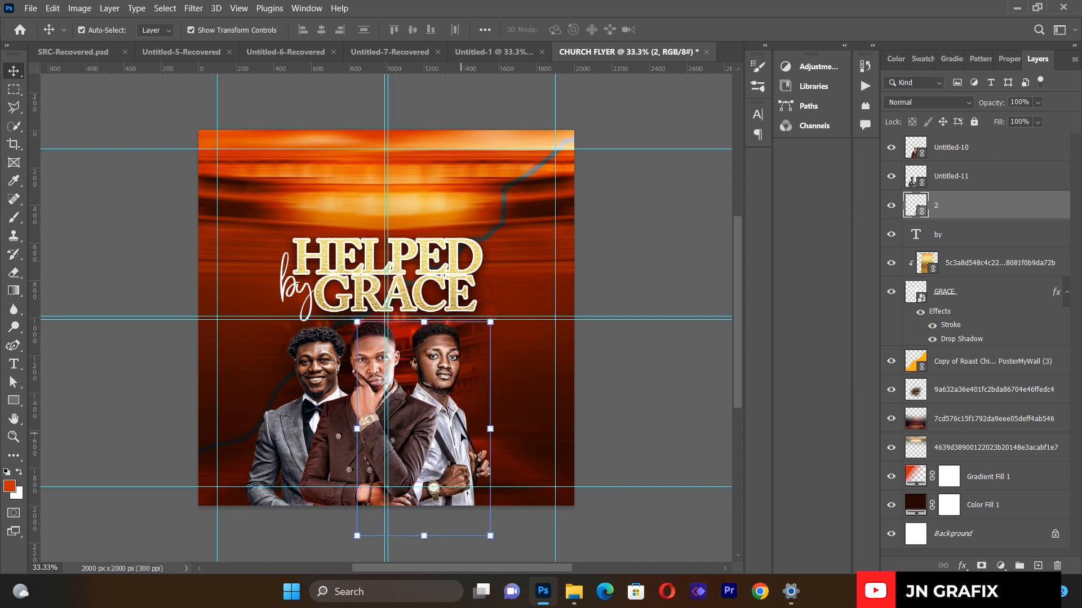
key(Down)
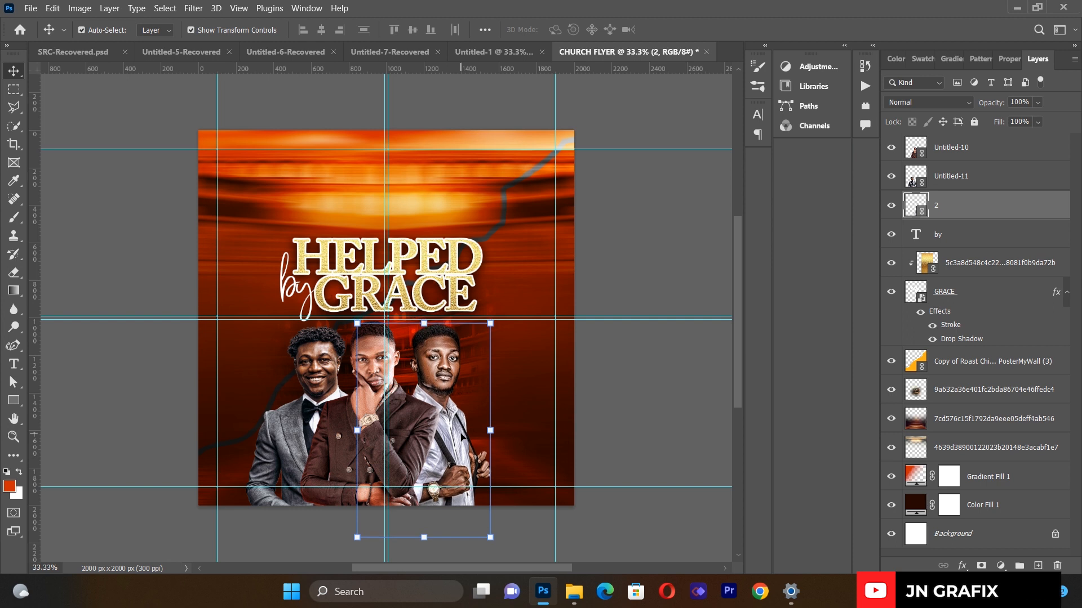
click(631, 259)
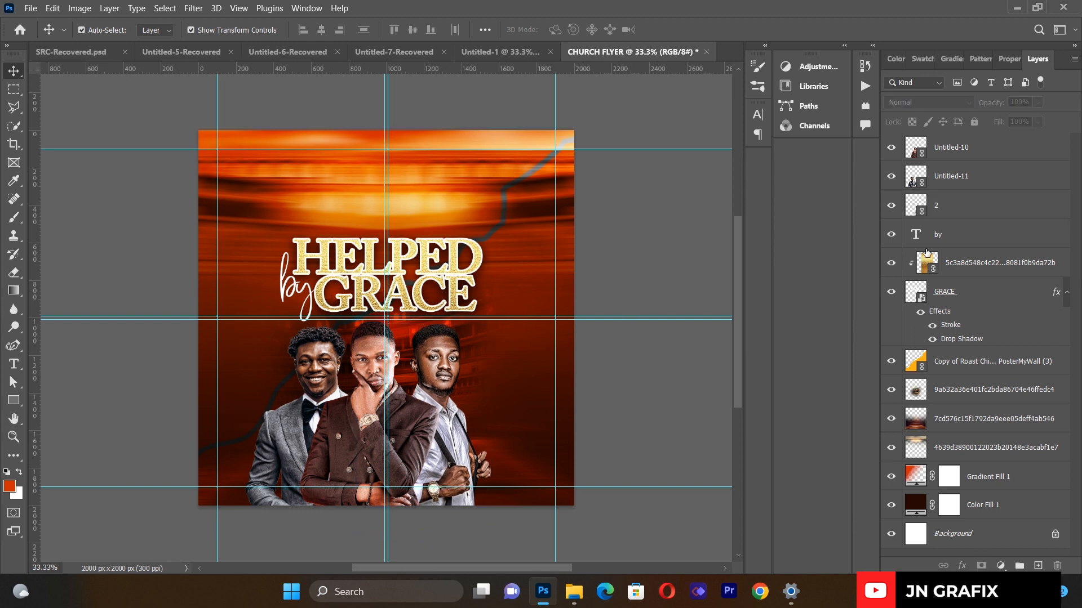
- Try to move the HELPED GRACE title and its gold texture upward together
click(962, 269)
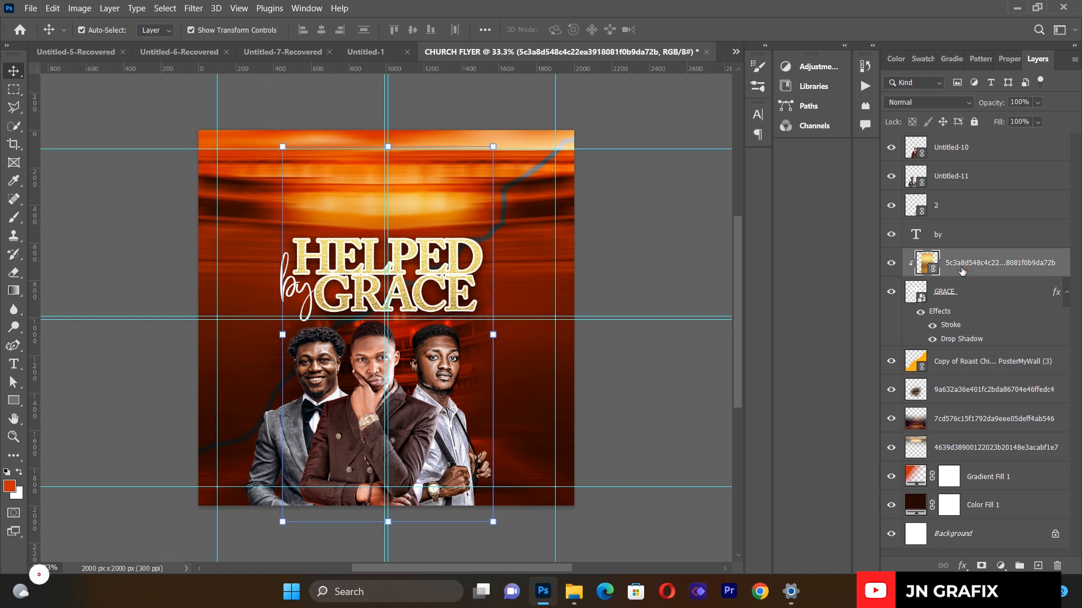
shift+click(960, 299)
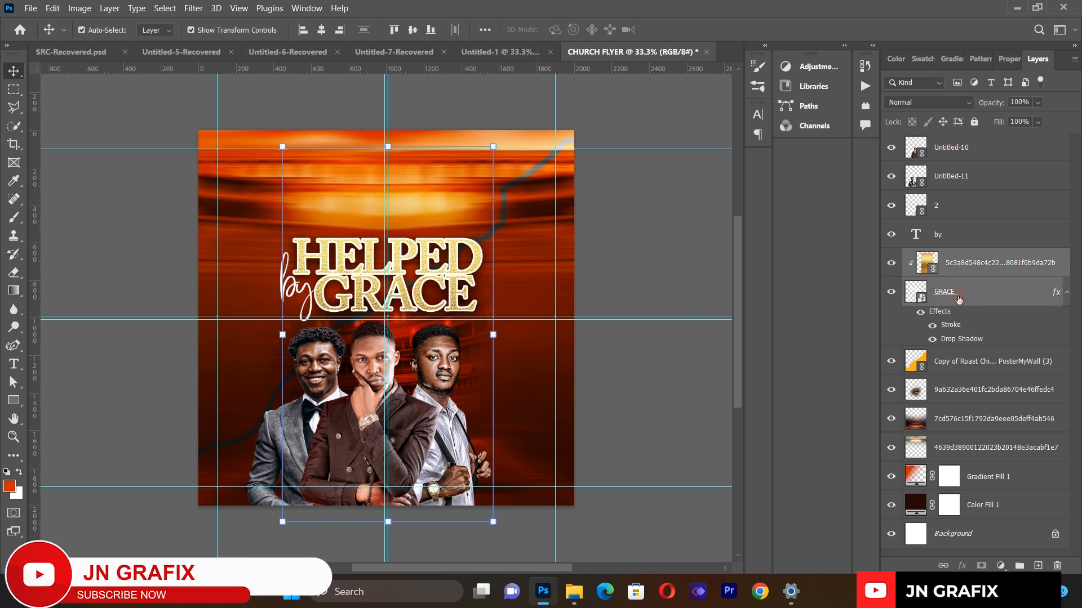
drag(403, 253, 404, 235)
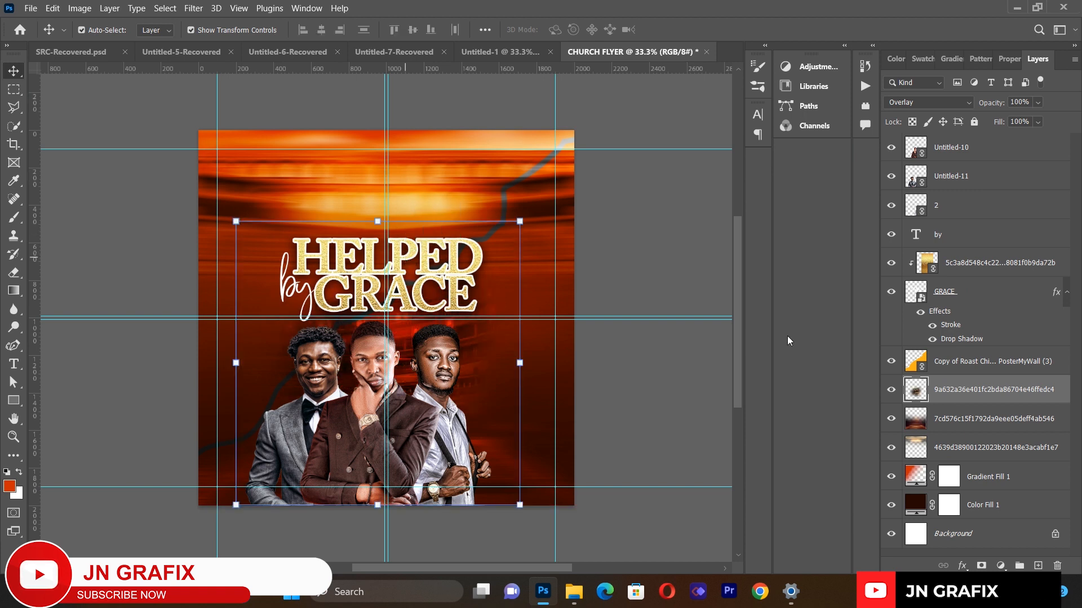
- Select the gold texture and the HELPED GRACE title layers and nudge them upward together
click(958, 272)
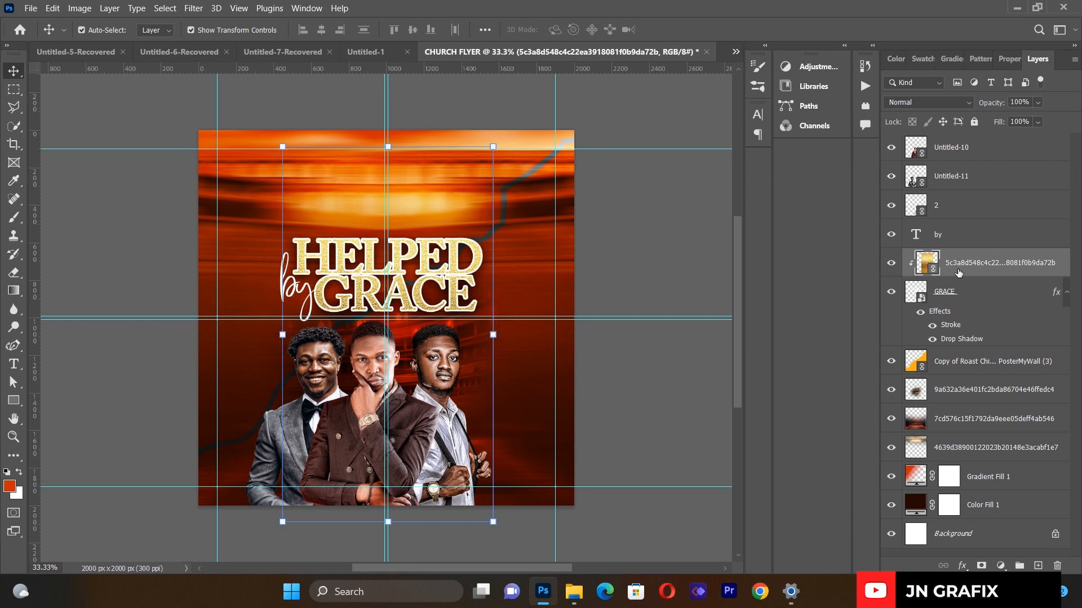
ctrl+click(950, 302)
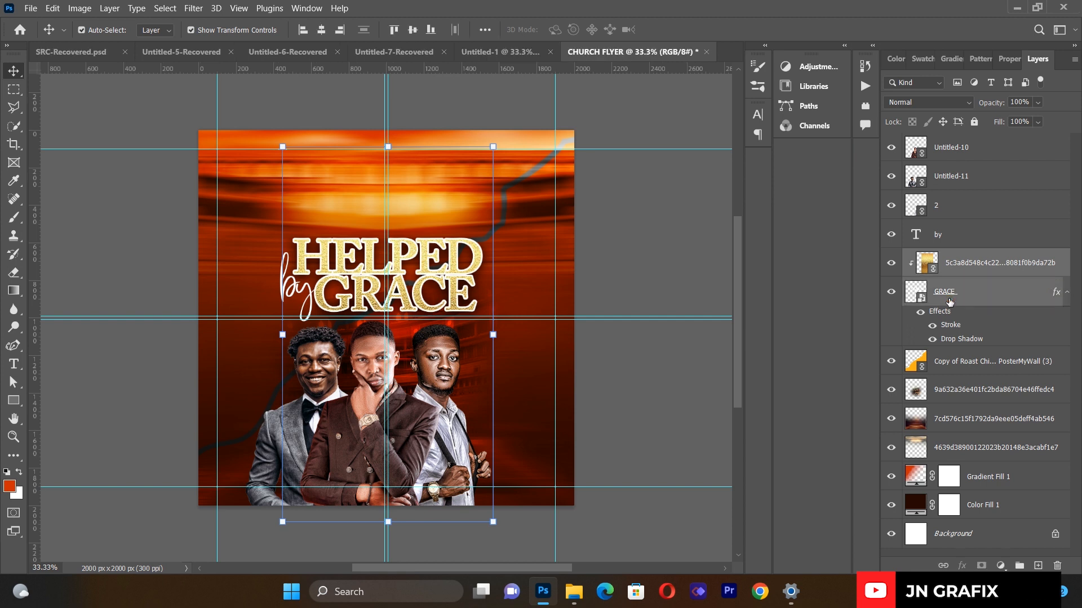
key(Up)
key(Up)
key(Up)
key(Up)
key(Up)
key(Up)
key(Up)
key(Up)
key(Up)
key(Up)
key(Up)
key(Up)
key(Up)
key(Up)
key(Up)
key(Up)
key(Up)
key(Up)
key(Up)
key(Up)
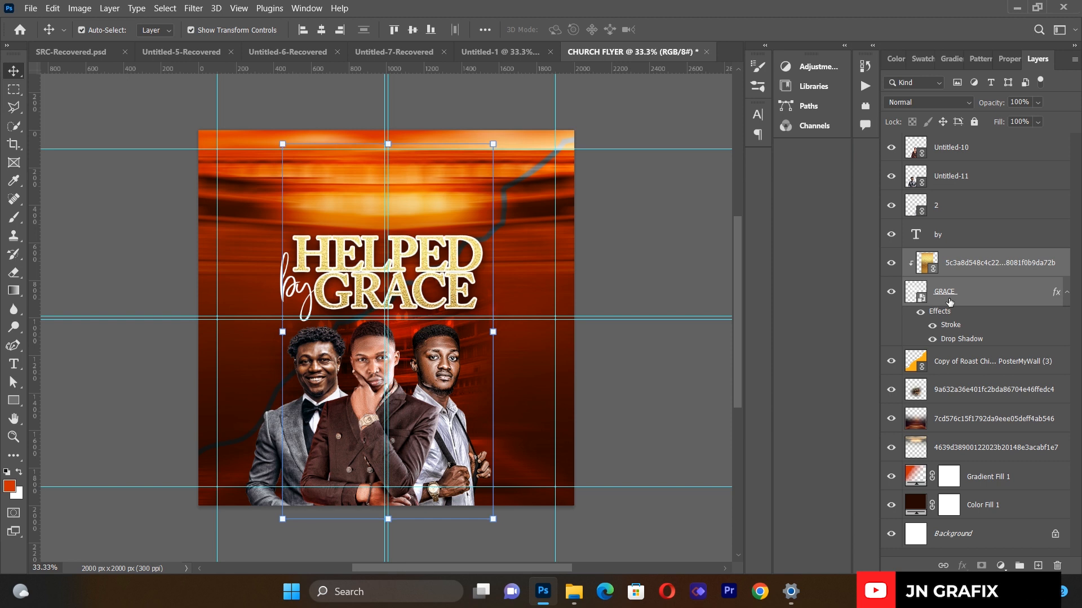
key(Up)
key(Up)
key(Up)
key(Up)
key(Up)
key(Up)
key(Up)
key(Up)
key(Up)
key(Up)
key(Up)
key(Up)
key(Up)
key(Up)
key(Up)
key(Up)
key(Up)
key(Up)
key(Up)
key(Up)
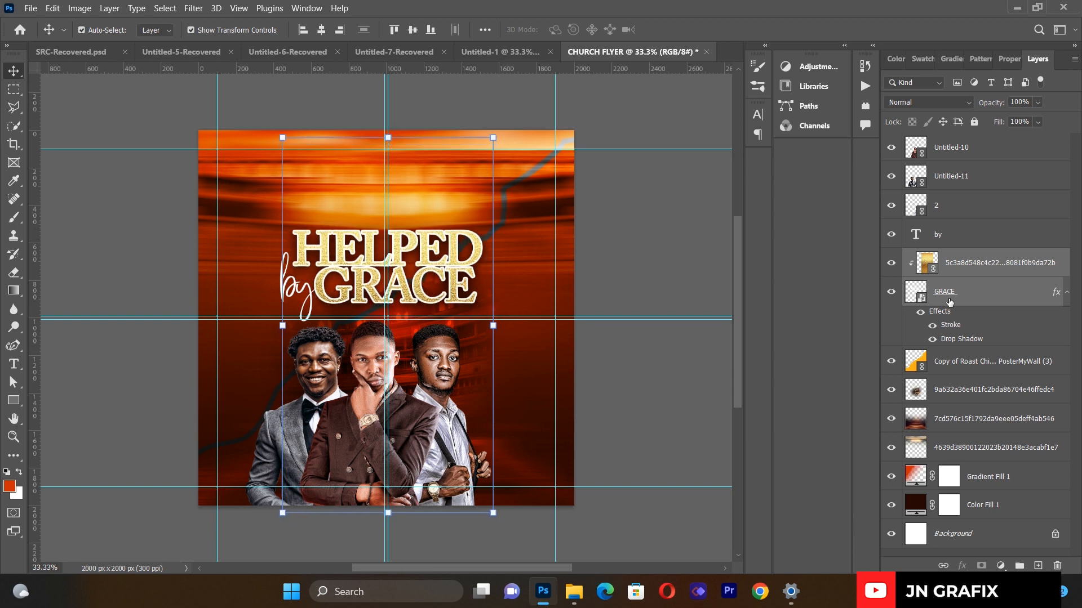
- Nudge the title and its gold texture left and slightly further up so GRACE meets the word by
key(Left)
key(Left)
key(Left)
key(Left)
key(Left)
key(Left)
key(Left)
key(Left)
key(Left)
key(Left)
key(Left)
key(Left)
key(Left)
key(Left)
key(Left)
key(Left)
key(Left)
key(Left)
key(Up)
key(Up)
key(Up)
key(Up)
key(Up)
key(Up)
key(Up)
key(Up)
key(Up)
key(Up)
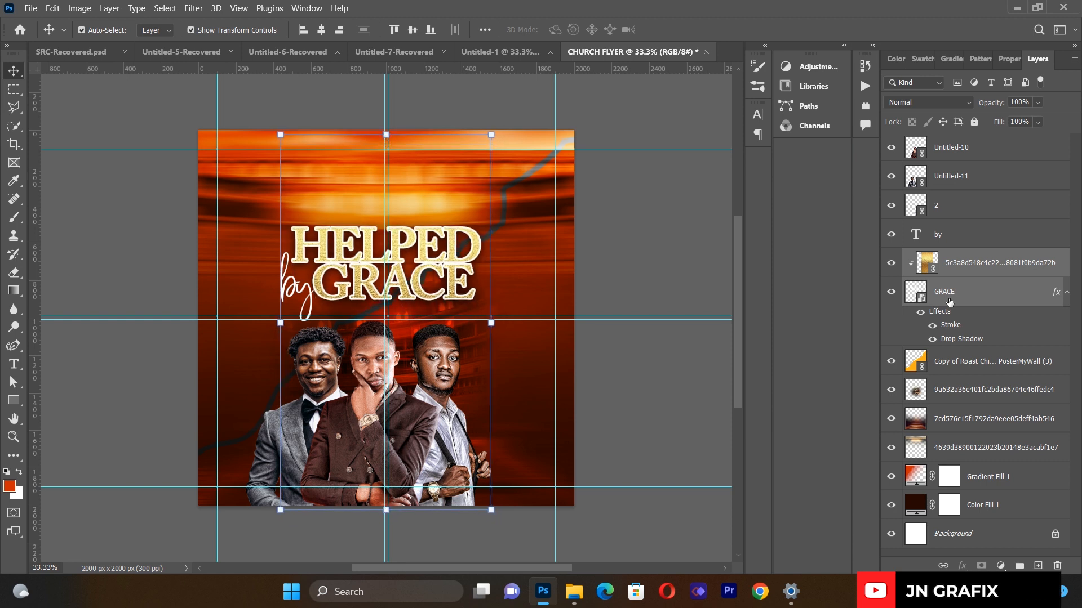
key(Left)
key(Left)
key(Left)
key(Left)
key(Left)
key(Left)
key(Left)
key(Left)
key(Left)
key(Left)
key(Left)
key(Left)
key(Left)
key(Left)
key(Left)
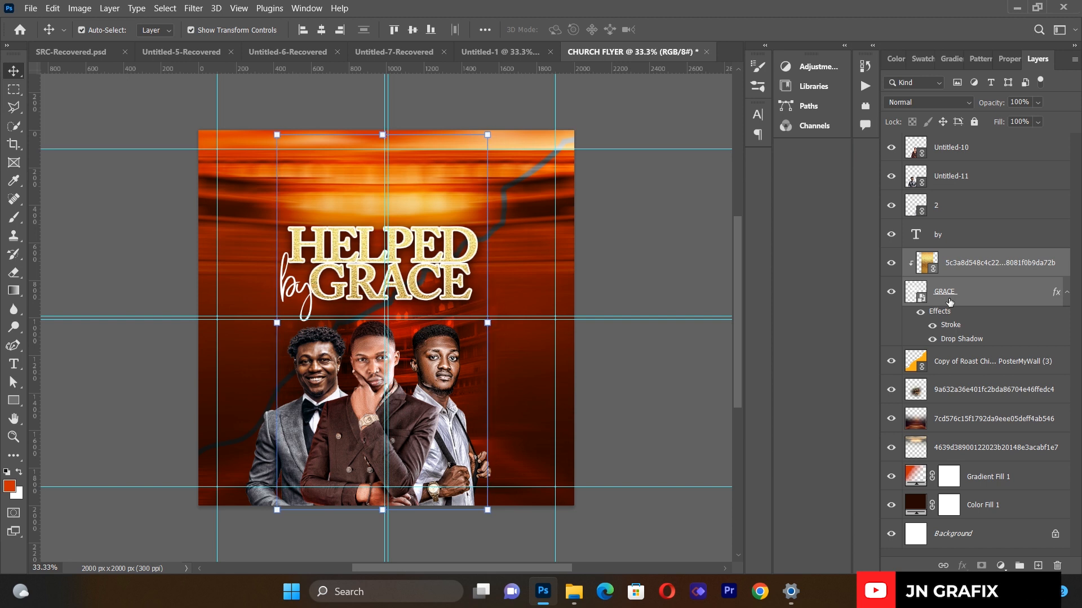
key(Left)
key(Left)
key(Left)
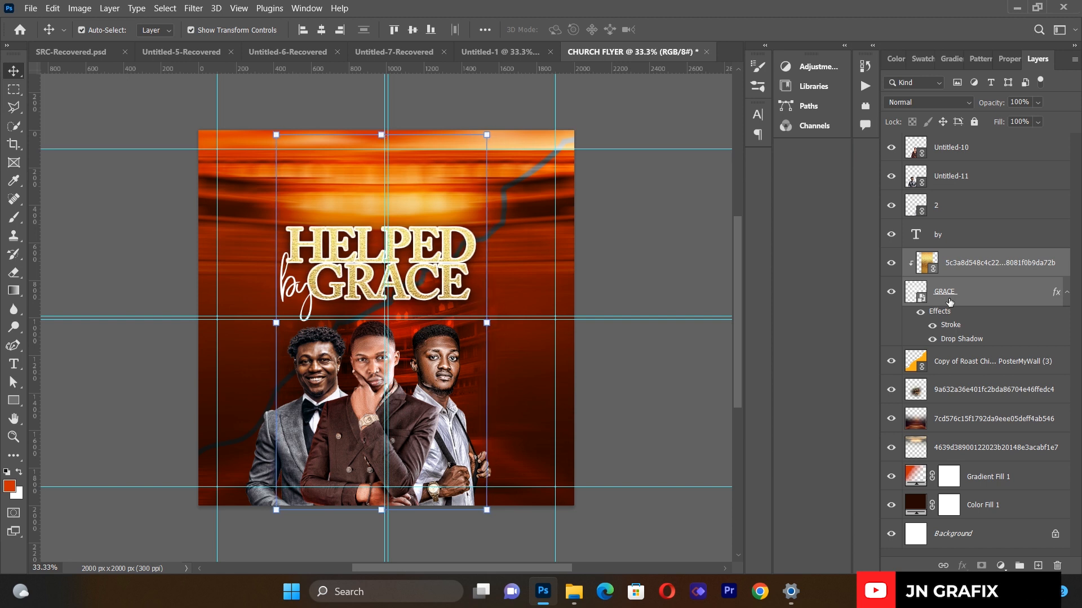
key(Right)
key(Right)
key(Right)
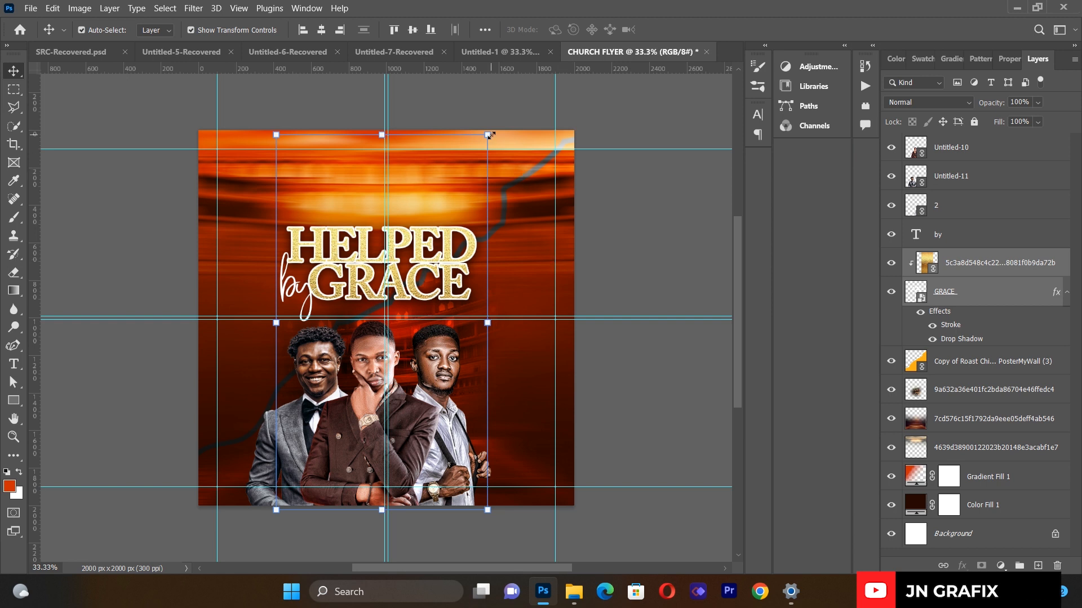
- Enlarge the HELPED GRACE title and its gold texture together to about 106%, shifting them slightly left and down
drag(488, 135, 505, 115)
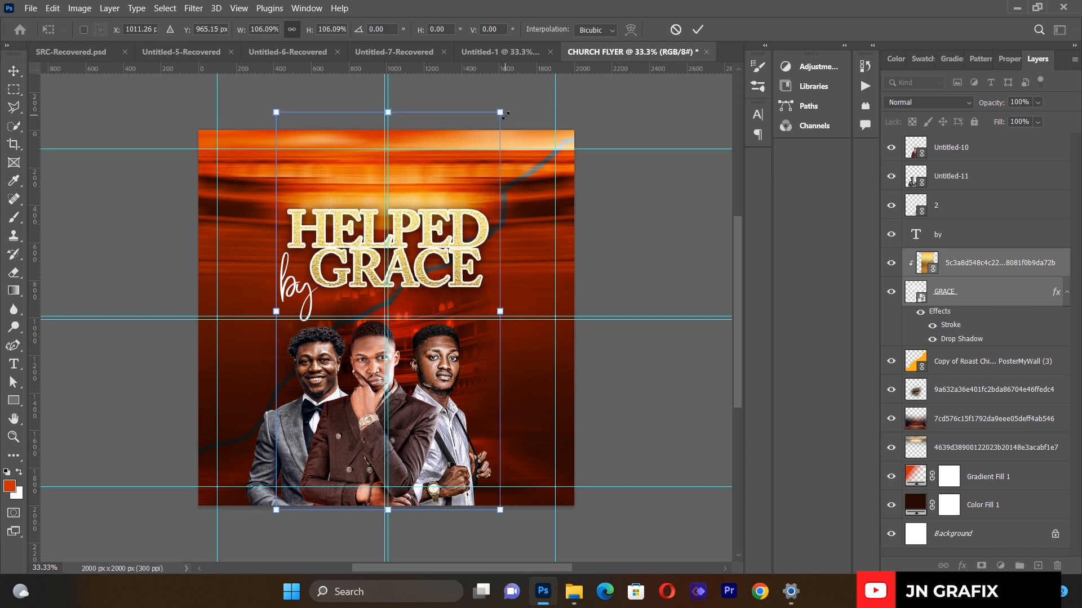
drag(430, 244, 421, 255)
key(Left)
key(Left)
key(Left)
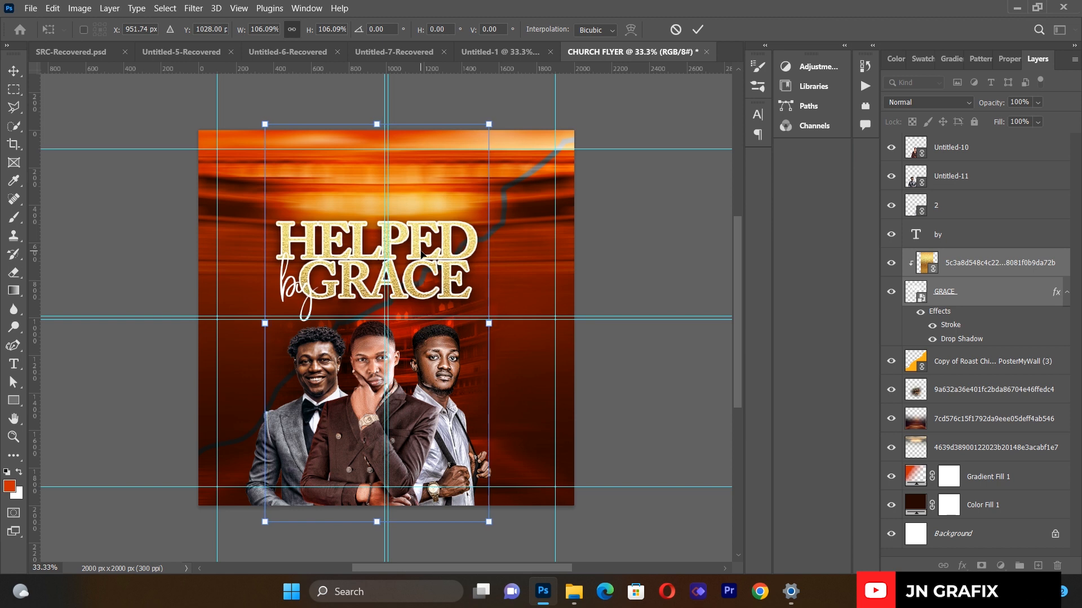
- Fine-tune the enlarged title's position with small nudges so it sits close to the word by, and apply the transform
key(Left)
key(Left)
key(Left)
key(Up)
key(Up)
key(Up)
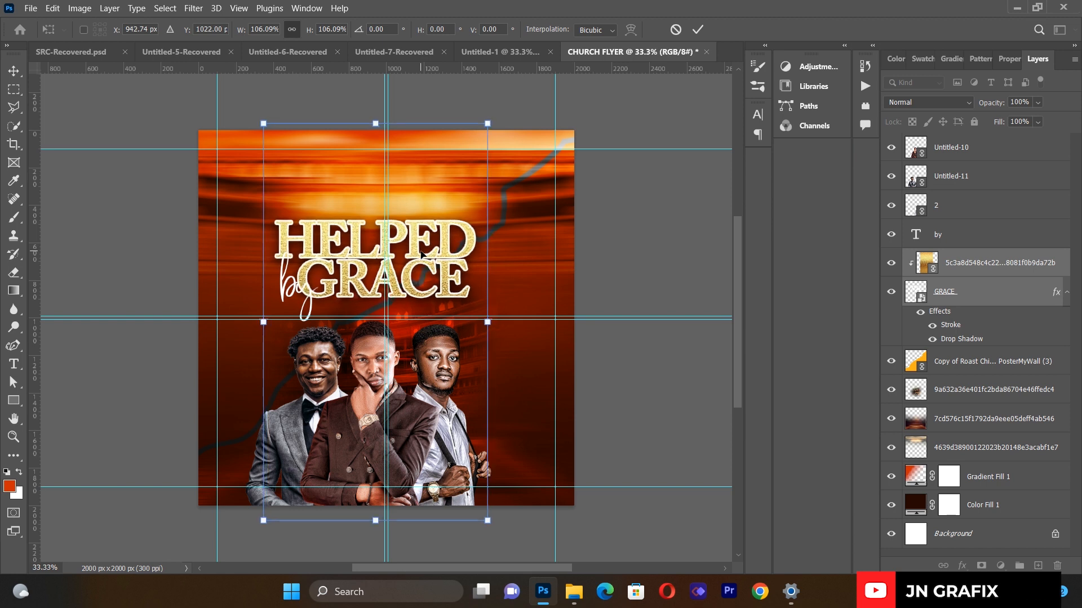
key(Right)
key(Right)
key(Down)
key(Down)
key(Down)
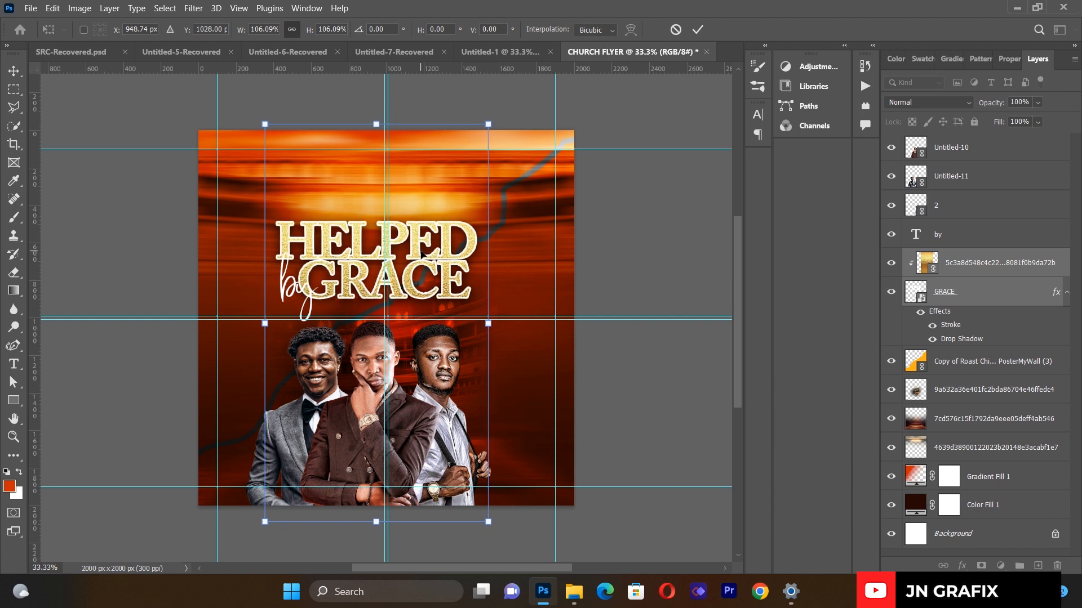
key(Right)
key(Right)
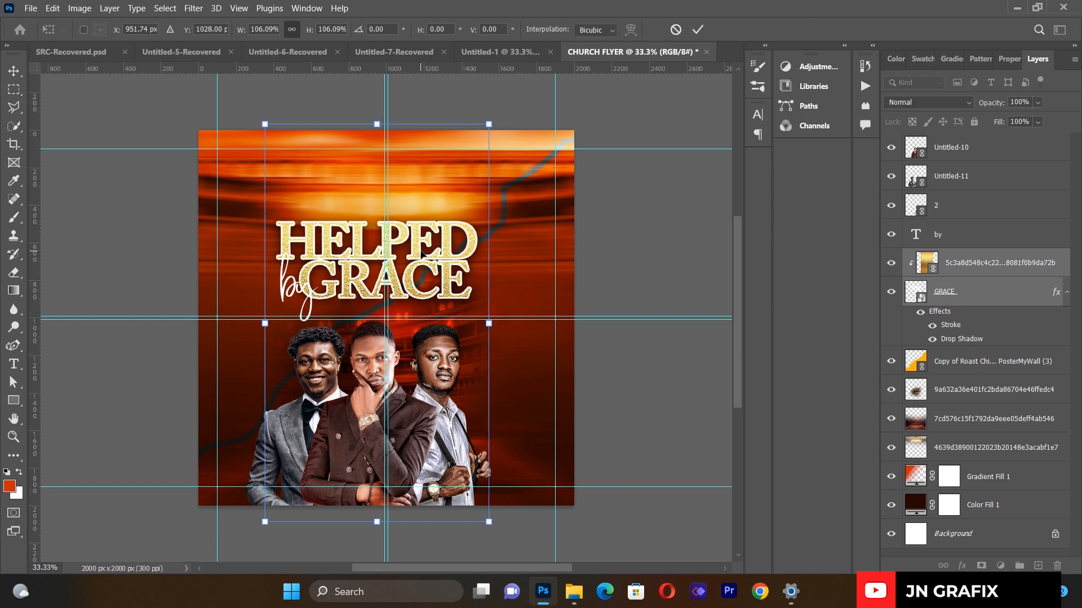
key(Right)
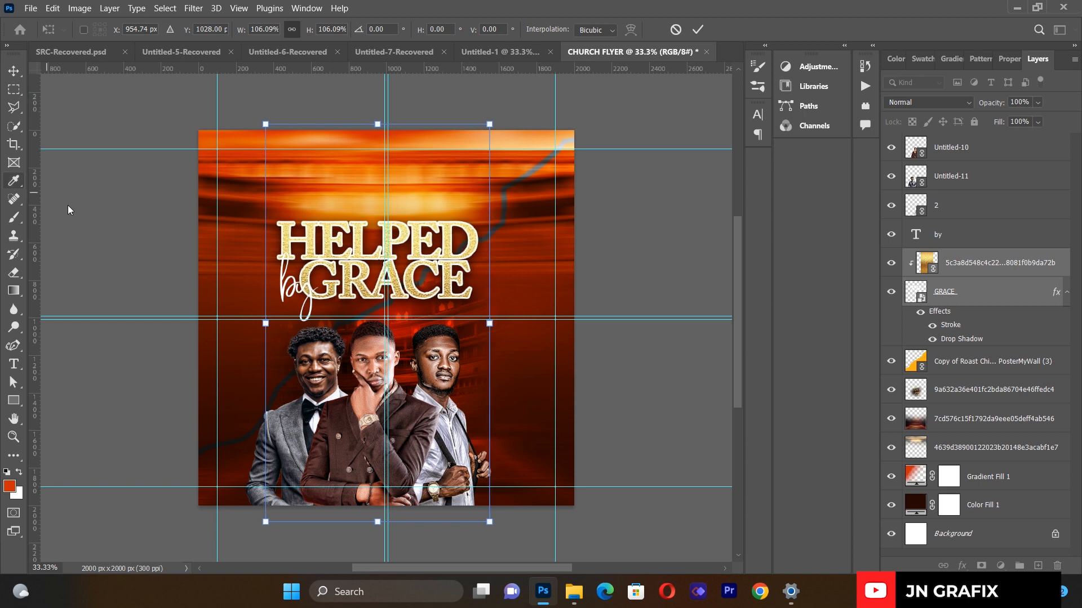
key(Return)
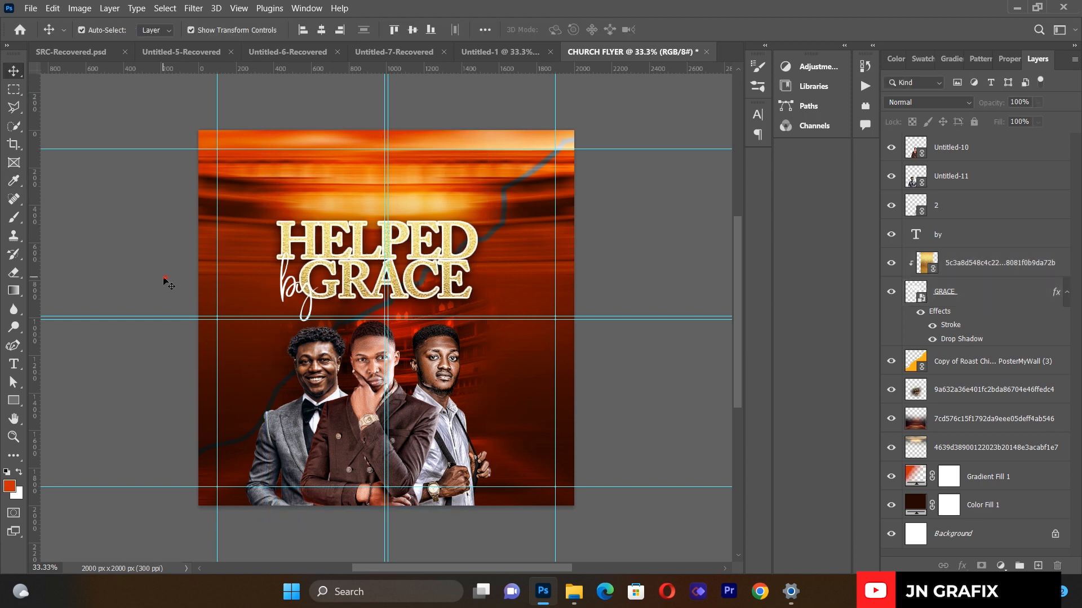
- Move the word by slightly left and up so it tucks beside HELPED and GRACE
drag(290, 291, 277, 279)
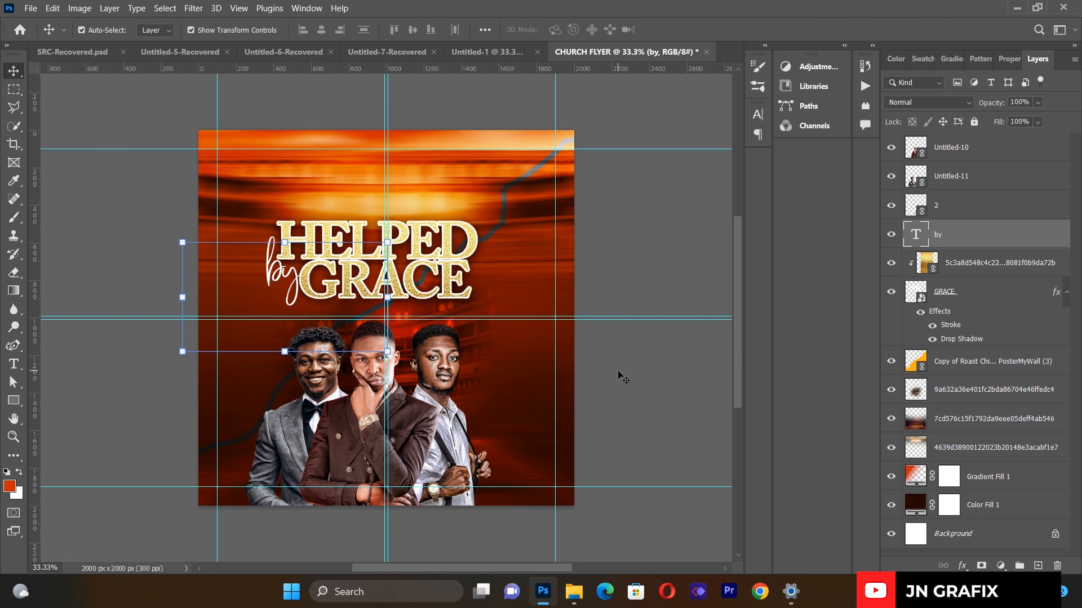
click(623, 376)
- Select the three portrait layers together and nudge them slightly to the right
click(306, 379)
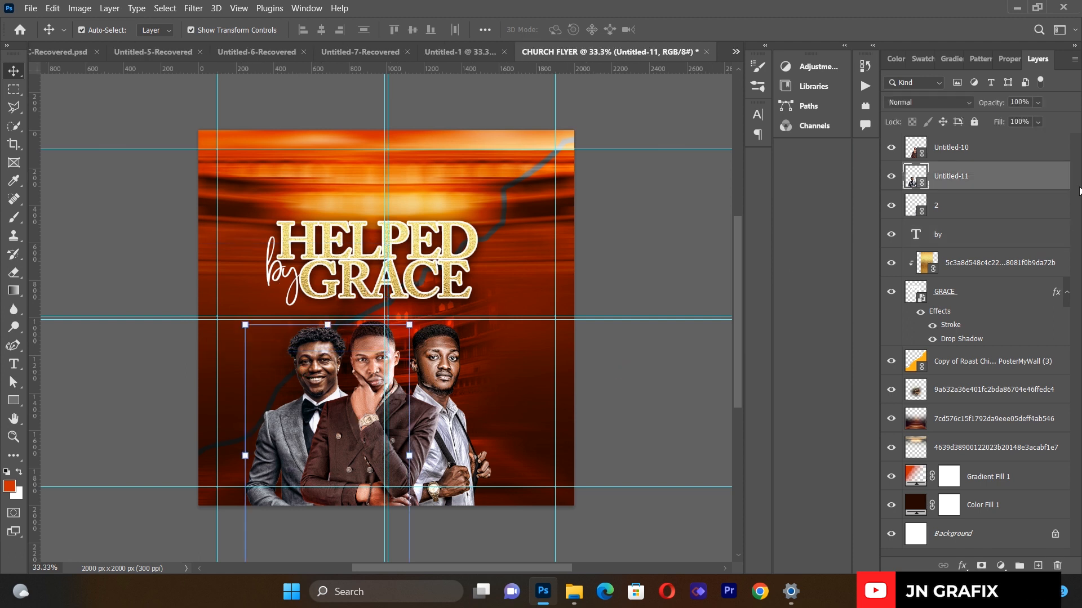
click(983, 213)
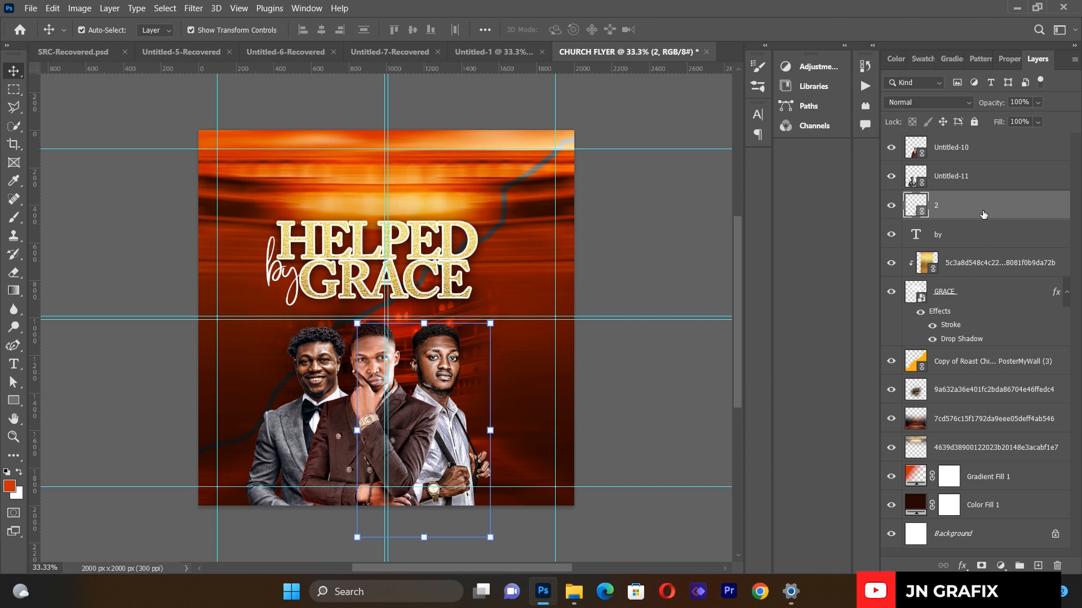
shift+click(952, 147)
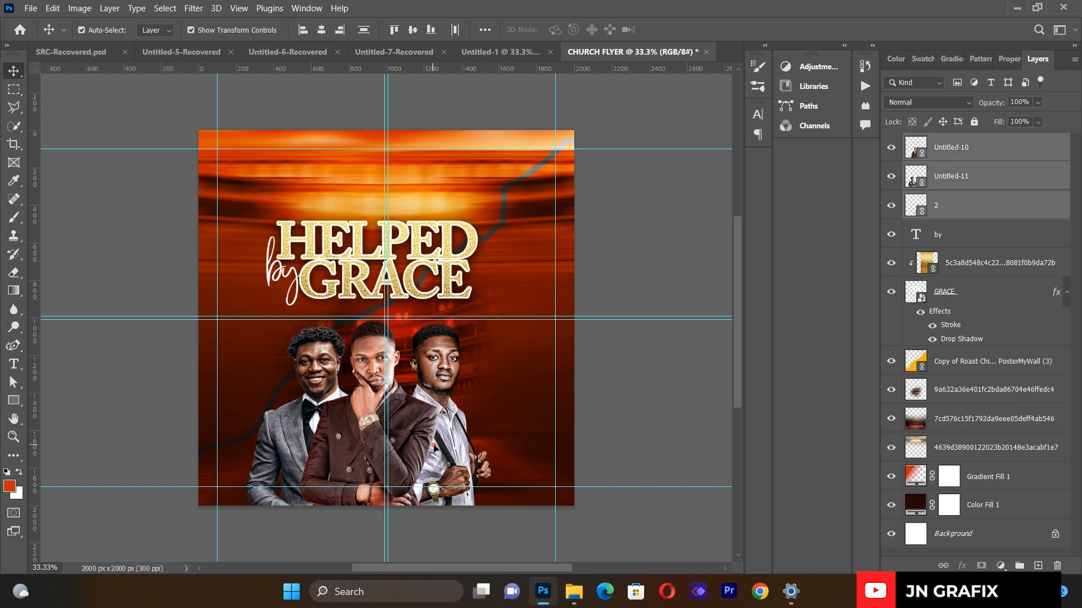
key(Right)
key(Right)
key(Right)
key(Right)
key(Right)
key(Right)
key(Right)
key(Right)
key(Right)
key(Right)
key(Right)
key(Right)
key(Right)
key(Right)
key(Right)
key(Right)
key(Right)
key(Right)
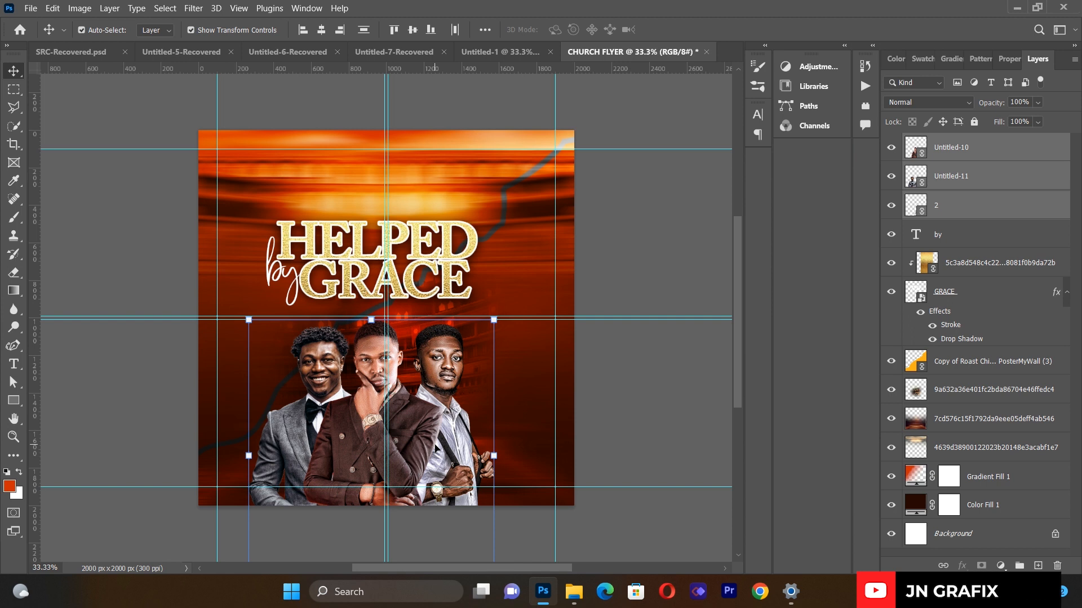
- Enlarge the three portraits together to about 104%, nudge them to centre under the title, and apply the transform
drag(494, 319, 505, 307)
key(Left)
key(Left)
key(Left)
key(Left)
key(Left)
key(Left)
key(Left)
key(Left)
key(Left)
key(Left)
key(Left)
key(Left)
key(Left)
key(Left)
key(Left)
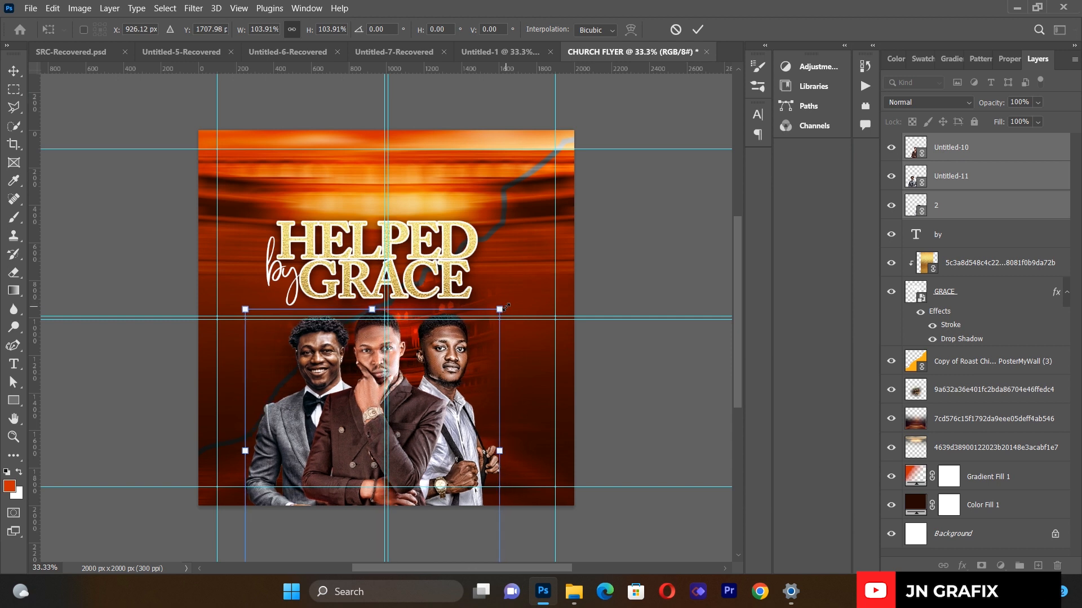
key(Right)
key(Right)
key(Right)
key(Right)
key(Right)
key(Right)
key(Right)
key(Right)
key(Right)
key(Right)
key(Right)
key(Right)
key(Right)
key(Right)
key(Right)
key(Right)
key(Right)
key(Right)
key(Right)
key(Right)
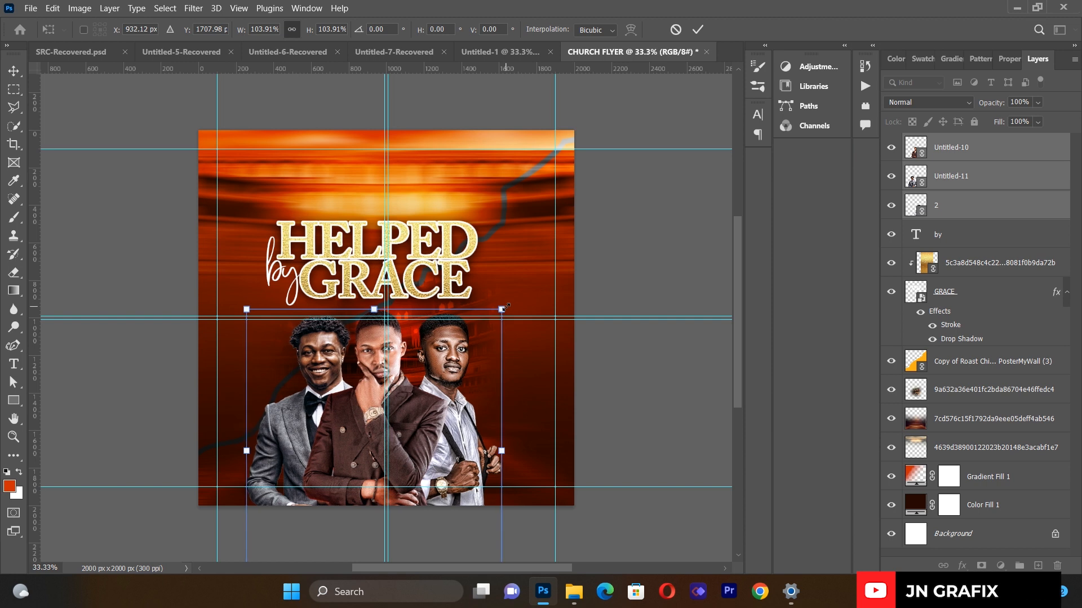
key(Down)
key(Down)
key(Down)
click(13, 71)
click(92, 208)
click(95, 254)
- Select the brown-suit portrait in the middle and enlarge it slightly between the other two
click(322, 385)
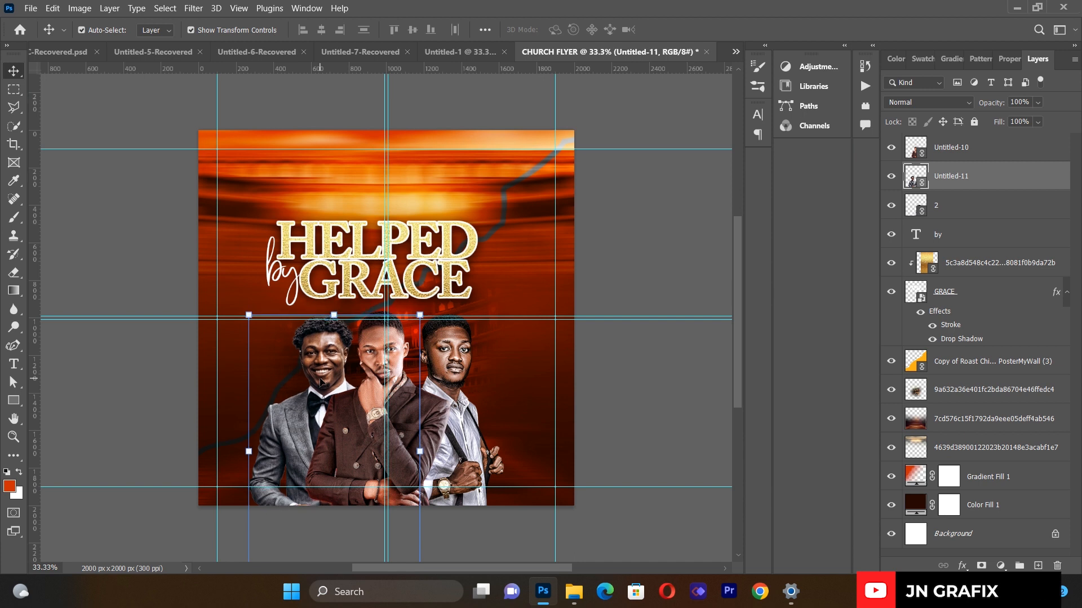
click(640, 379)
click(419, 429)
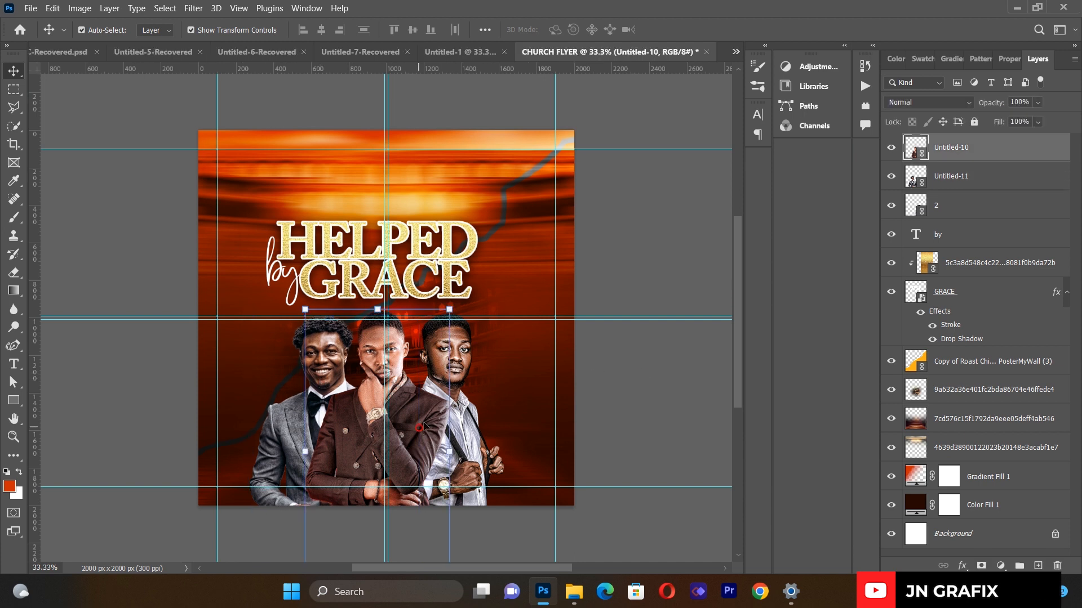
drag(450, 450, 419, 451)
click(14, 70)
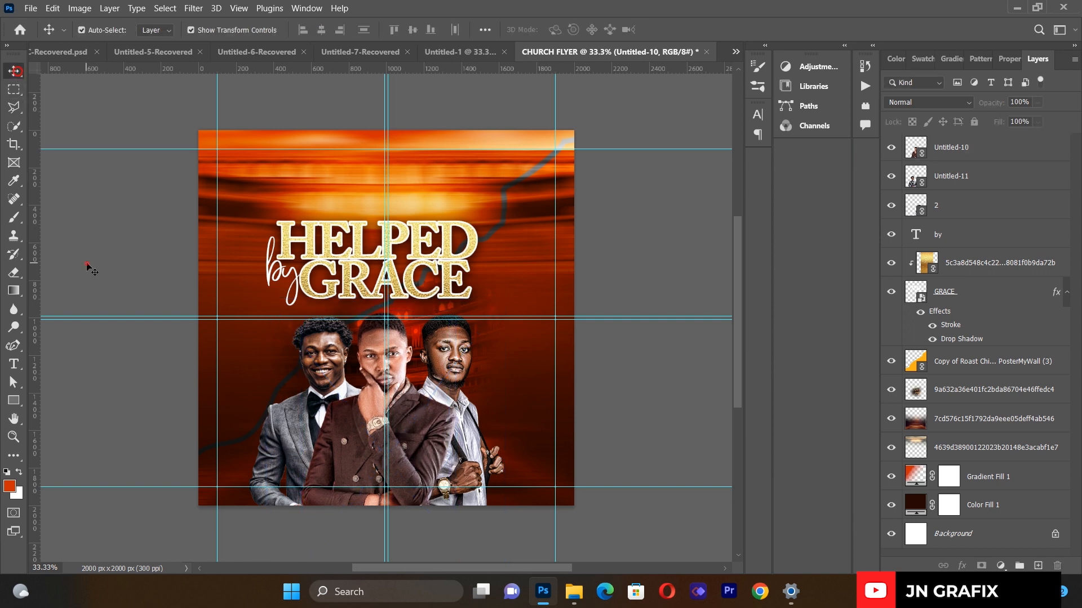
- Nudge the white-shirt portrait down slightly to line up with the other two portraits
click(457, 388)
key(Down)
key(Down)
key(Down)
key(Down)
key(Down)
key(Down)
key(Down)
key(Down)
key(Down)
key(Down)
key(Down)
key(Down)
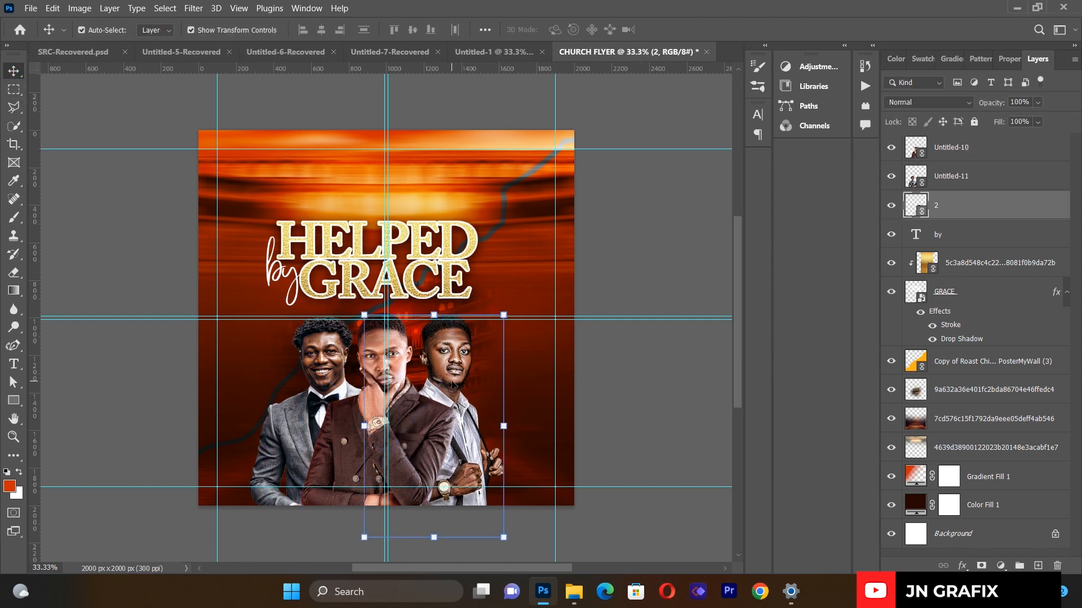
click(159, 379)
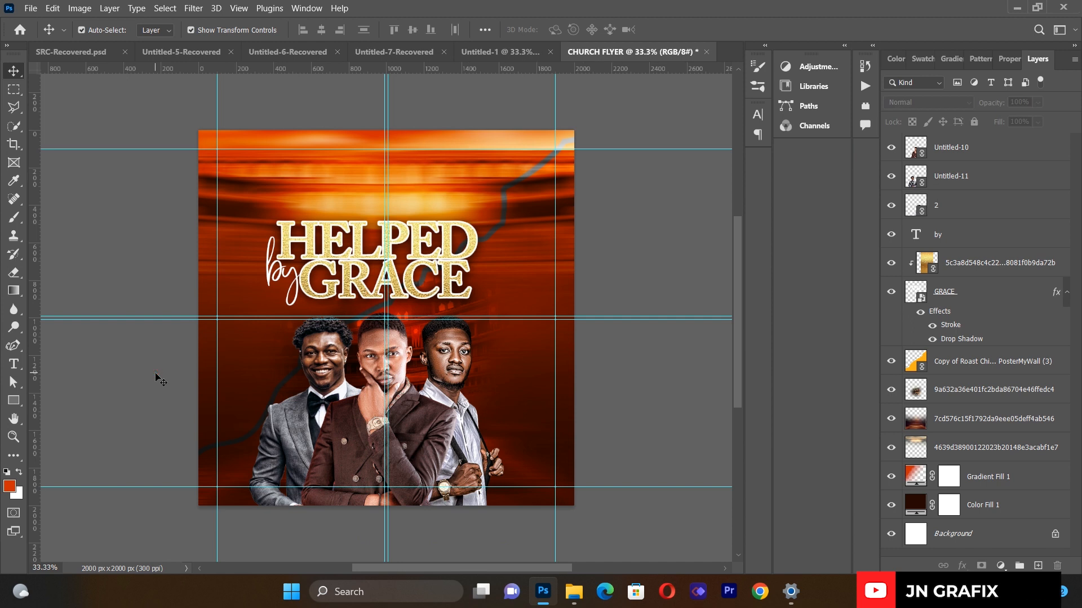
- Draw a rectangle about 1737 by 142 px across the lower part of the portraits and fill it very dark brown
click(13, 400)
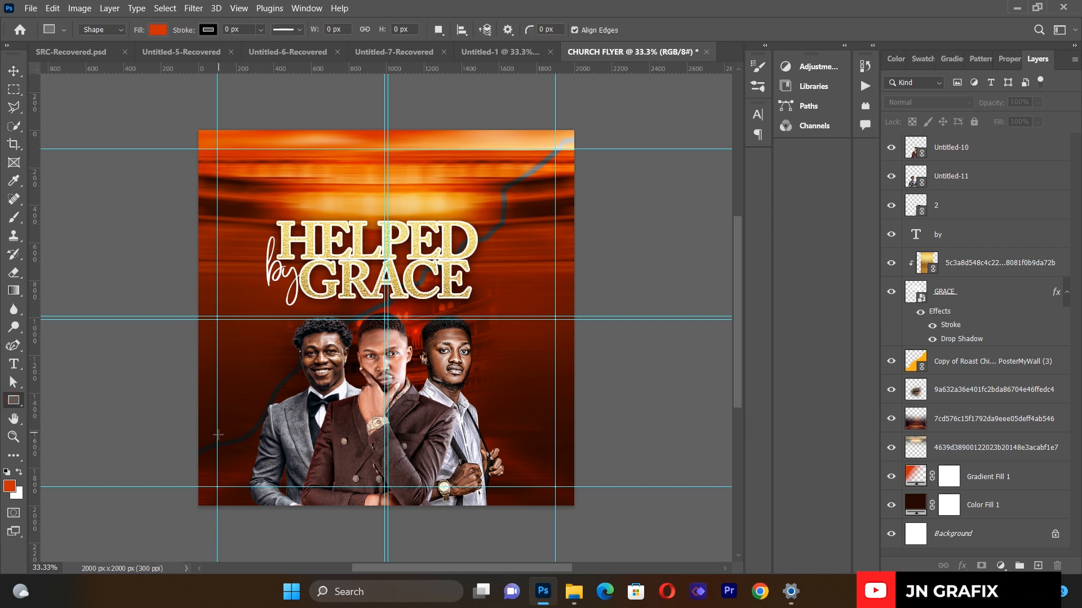
drag(216, 435, 543, 461)
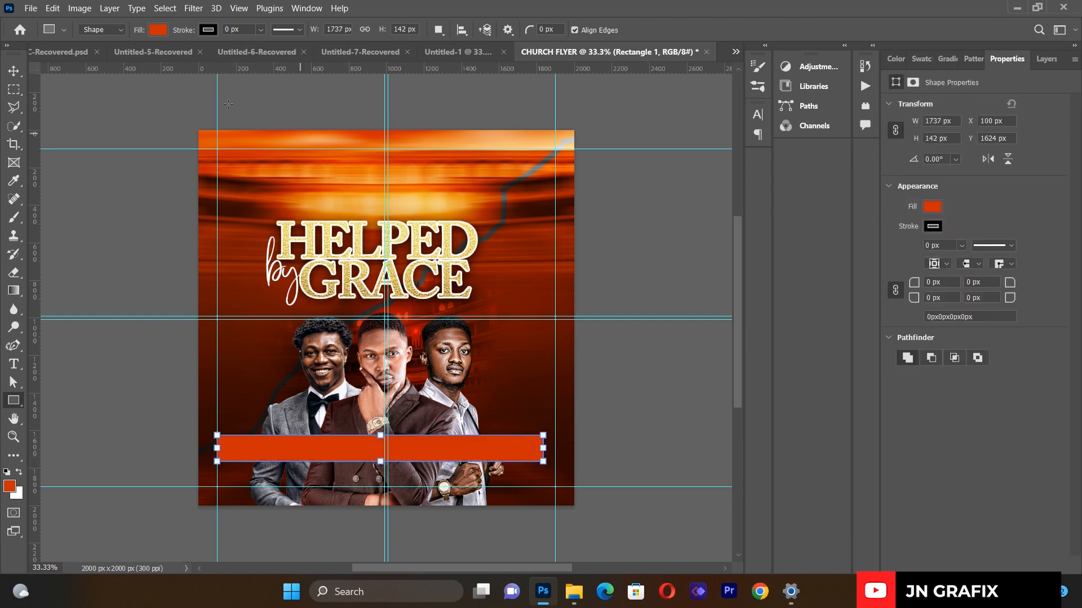
click(161, 31)
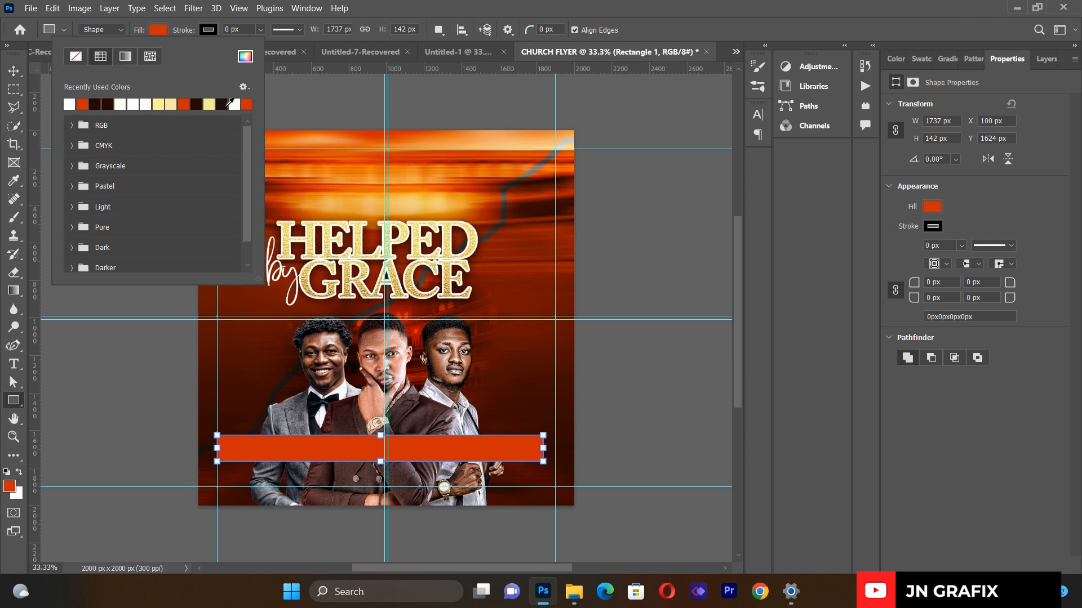
click(225, 105)
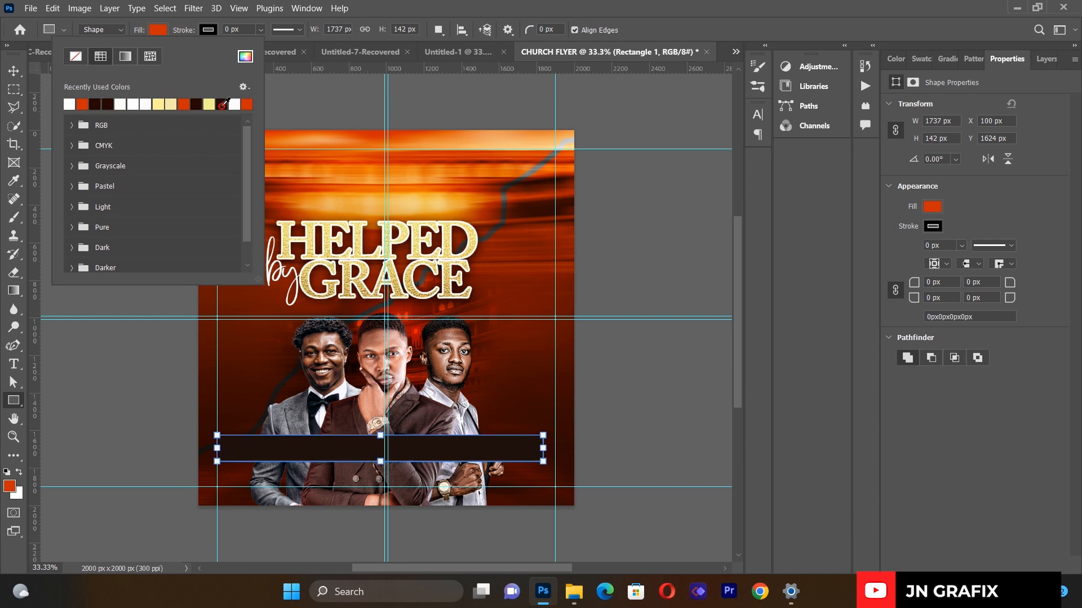
click(14, 72)
click(128, 314)
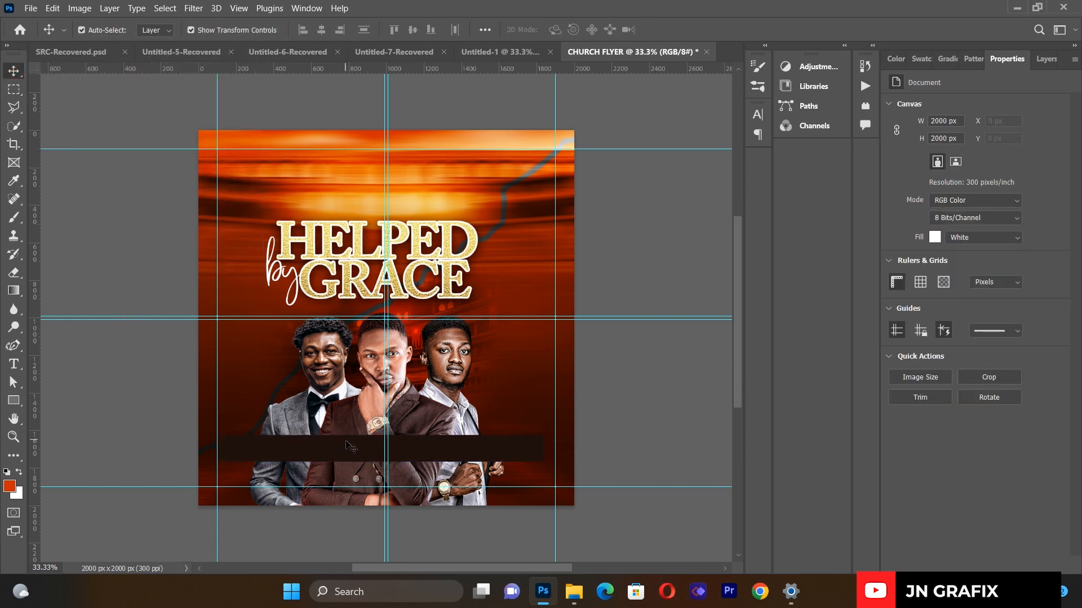
- Move the dark bar lower, centre it horizontally on the flyer, and scale it down to about 90%
drag(351, 446, 354, 456)
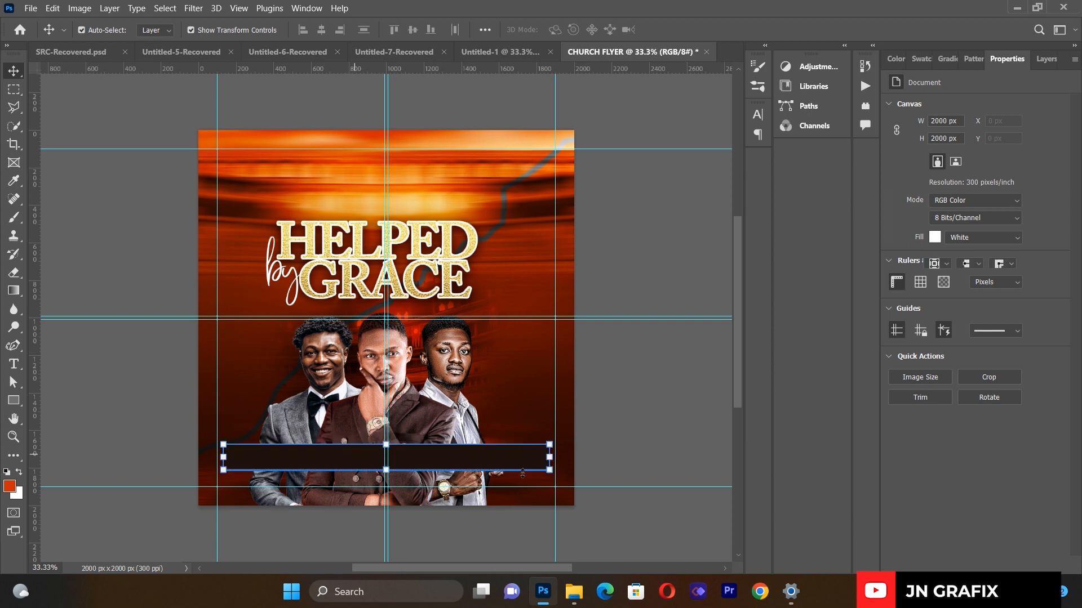
drag(550, 470, 475, 461)
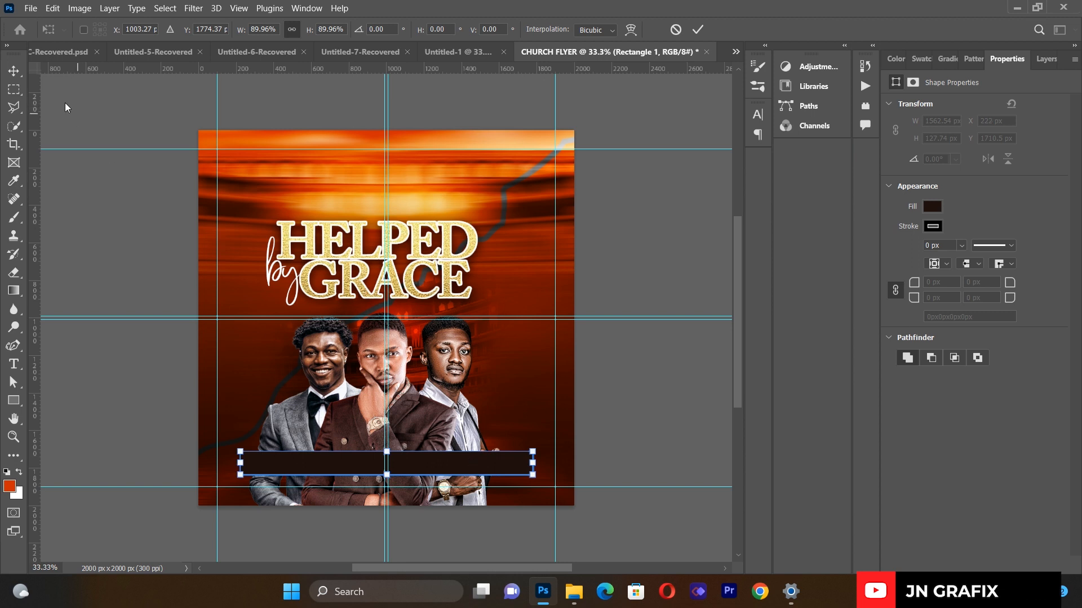
key(Return)
click(74, 282)
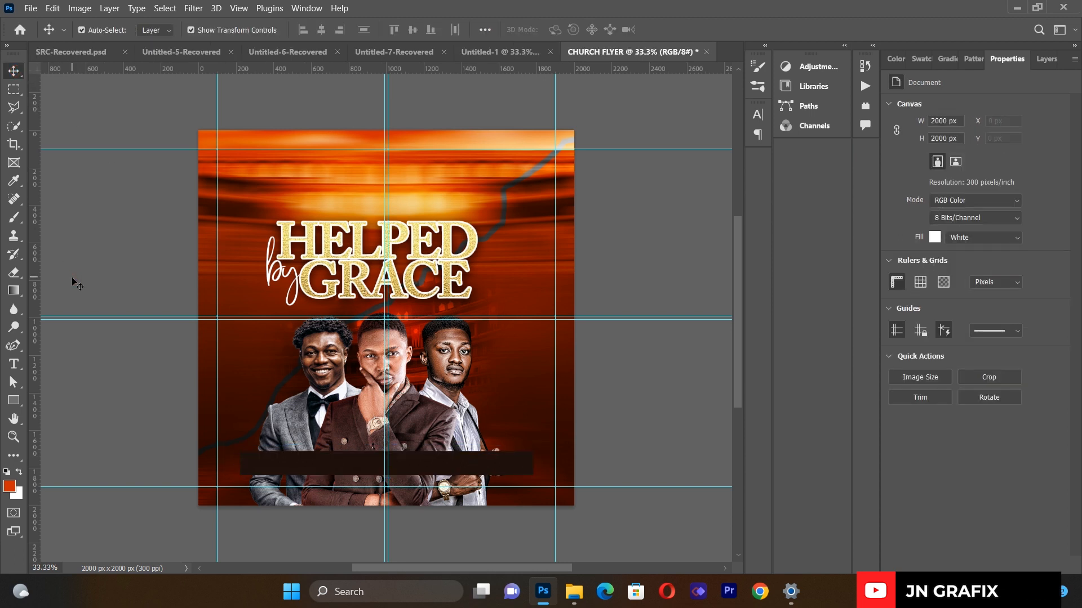
- Add a text box across the three portraits and set its font to Roboto Regular
click(14, 364)
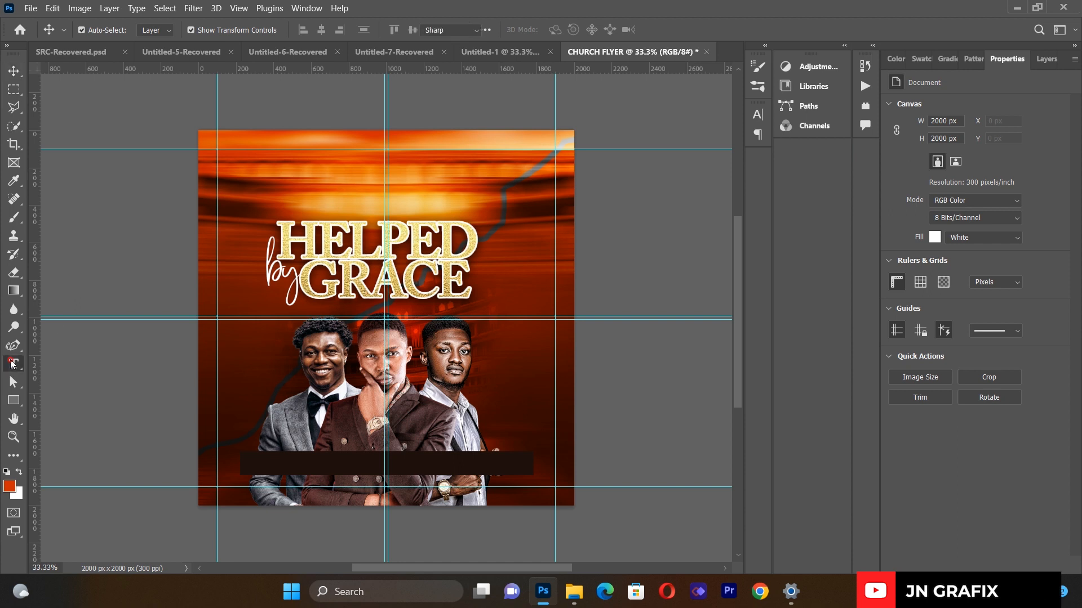
drag(237, 336, 507, 424)
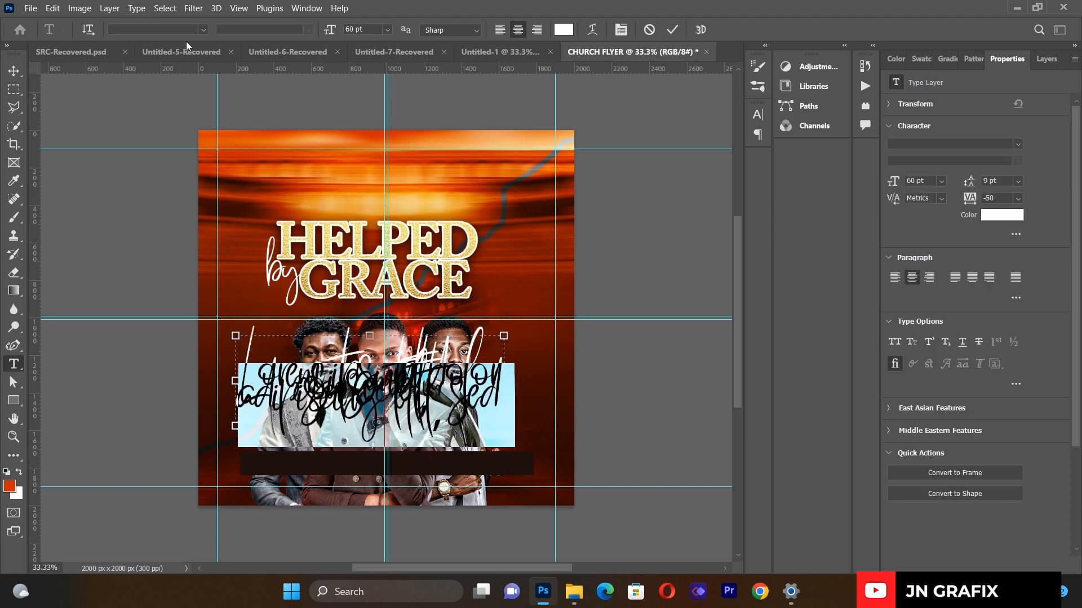
click(204, 30)
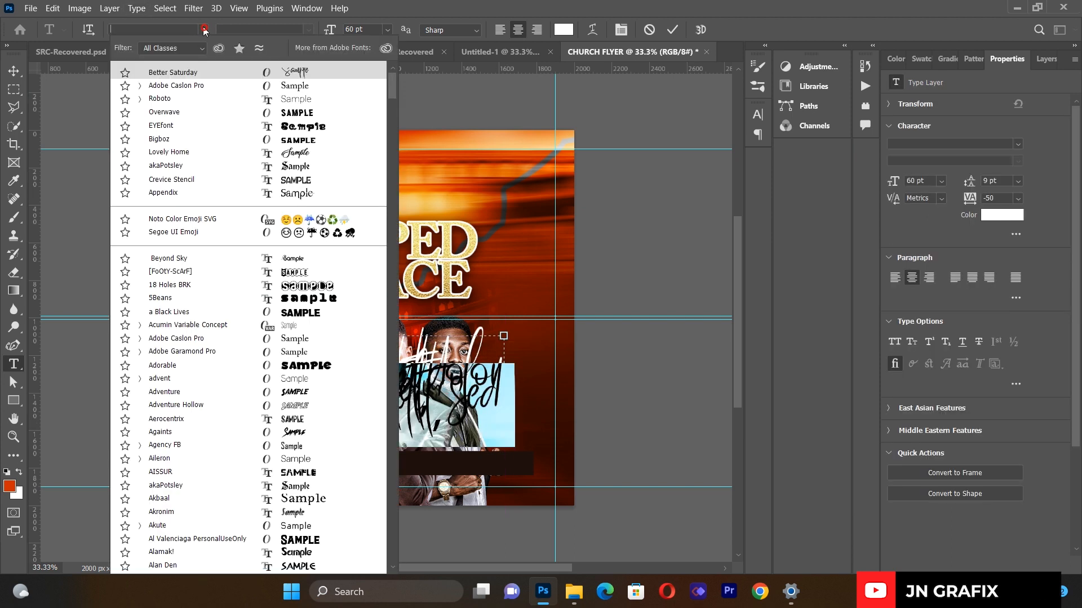
click(184, 99)
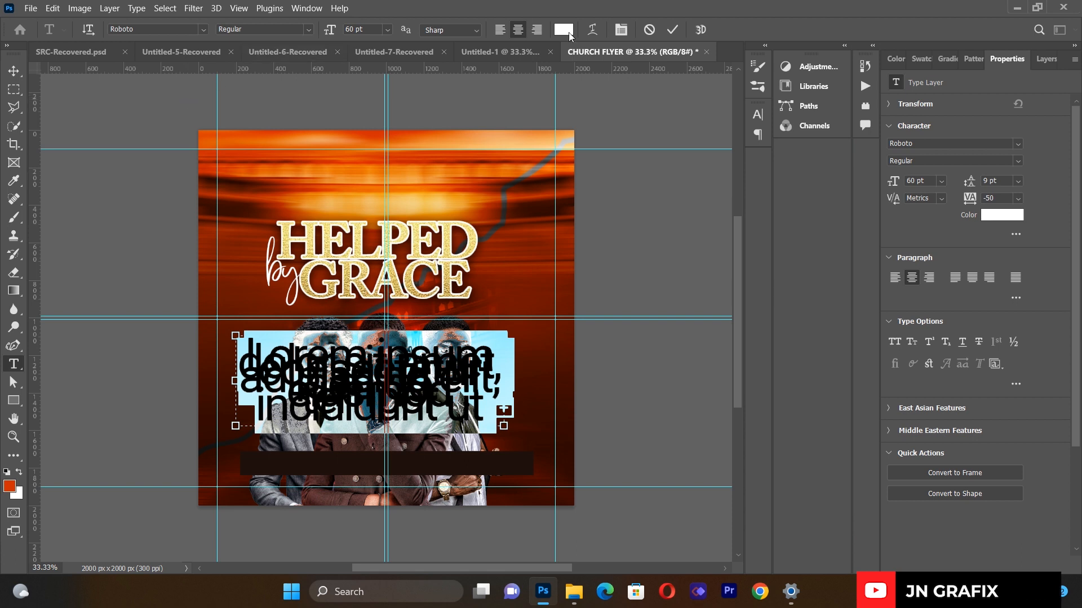
- Set the vertical scale of the new text to 77%
click(621, 30)
click(624, 180)
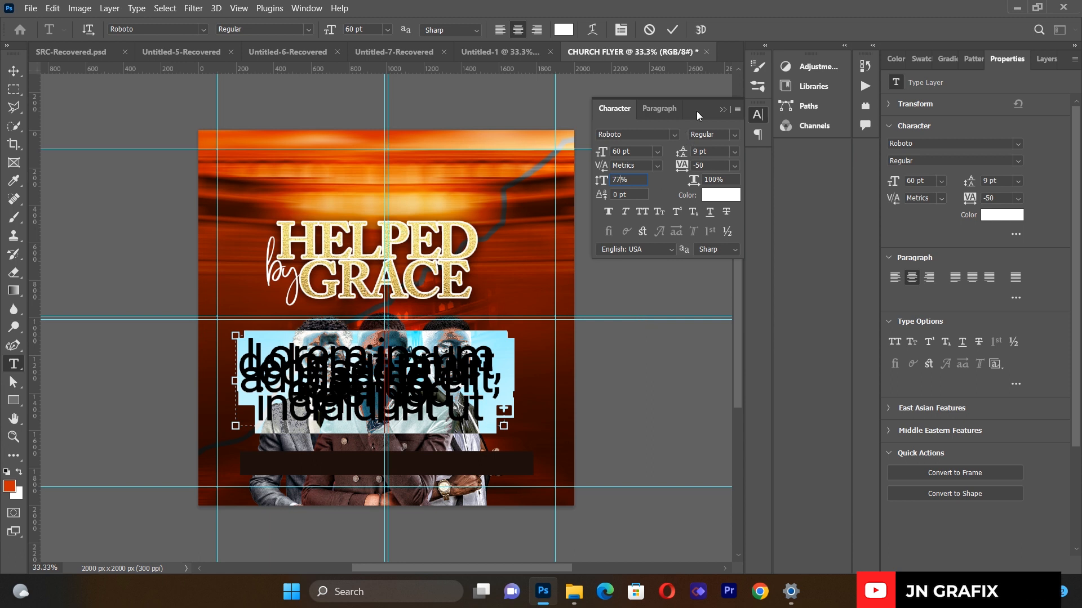
text(77)
click(721, 111)
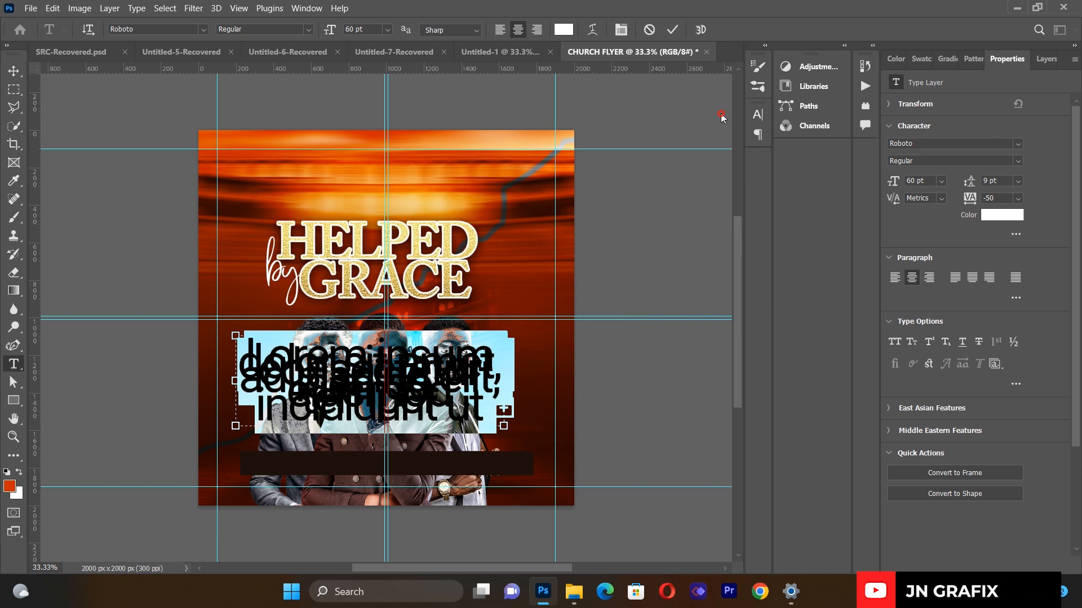
- Replace the placeholder text in the text box over the portraits with "24TH JULY,2023"
key(BackSpace)
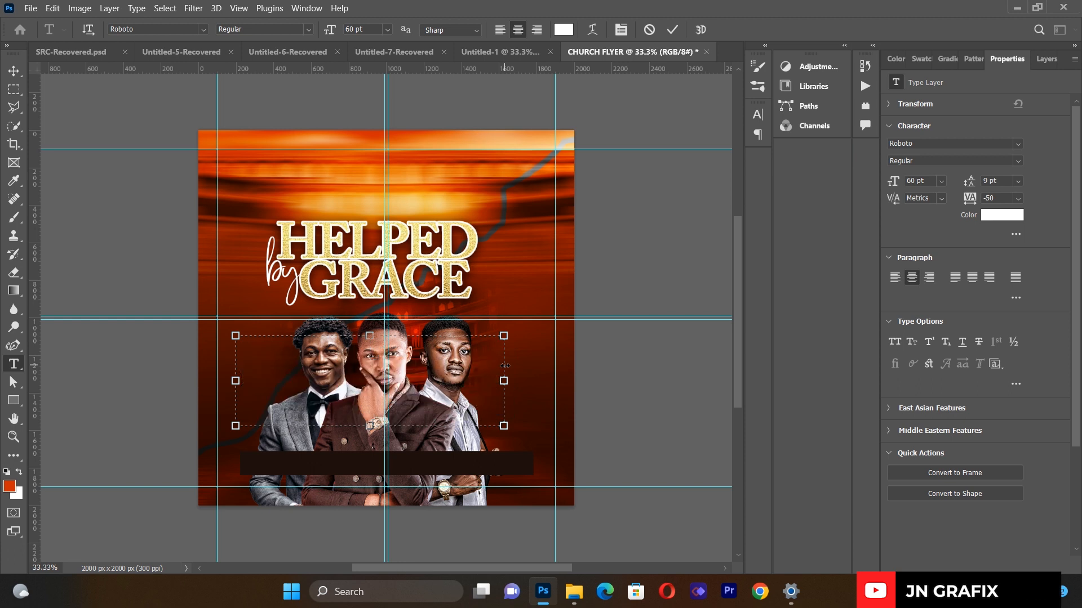
text(24th)
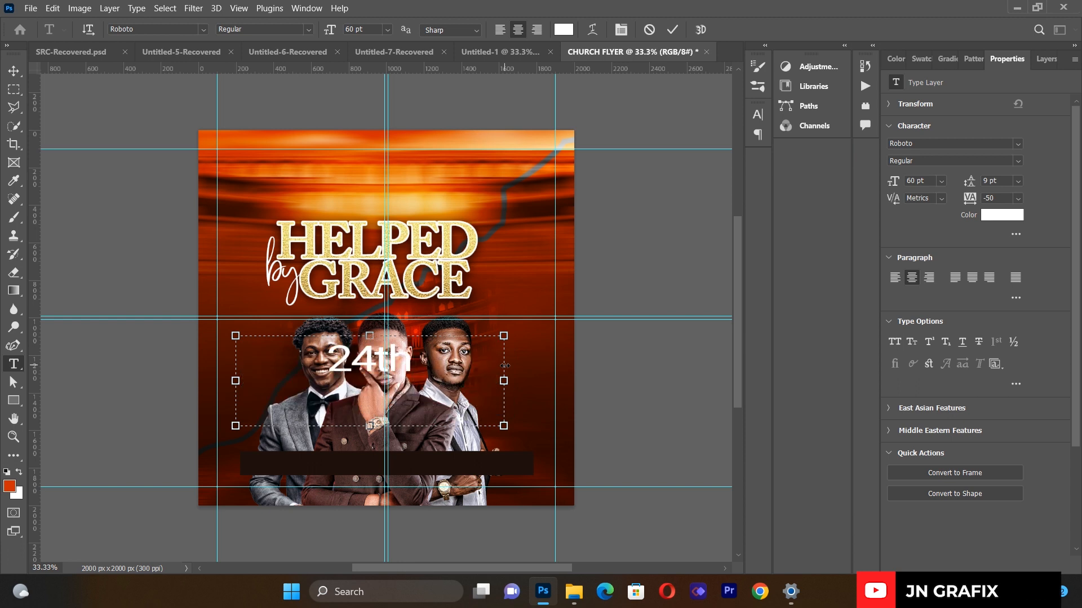
key(BackSpace)
key(BackSpace)
text(TH JUL)
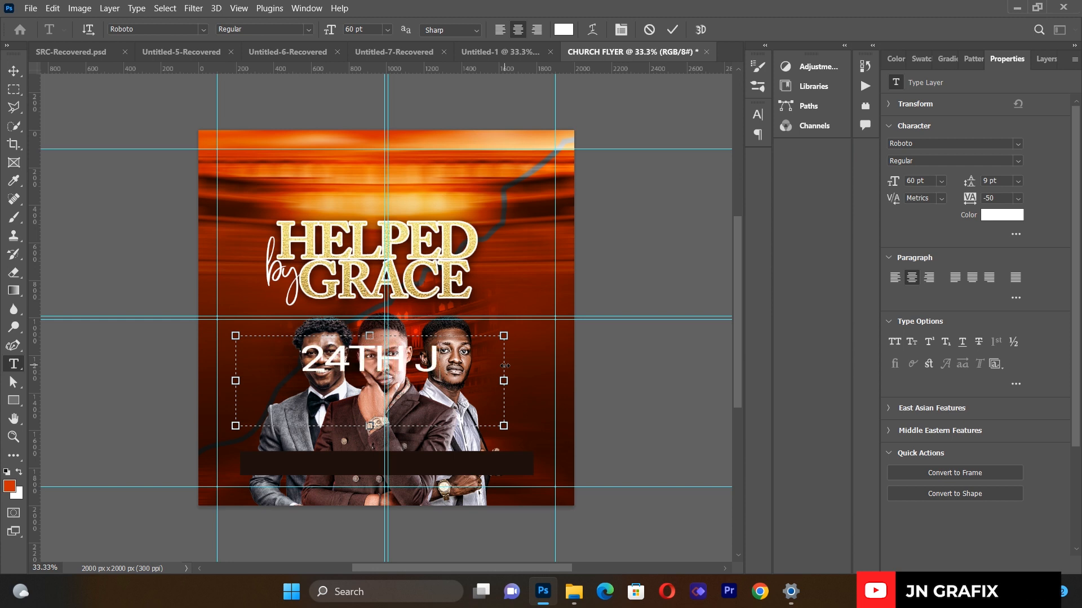
text(Y)
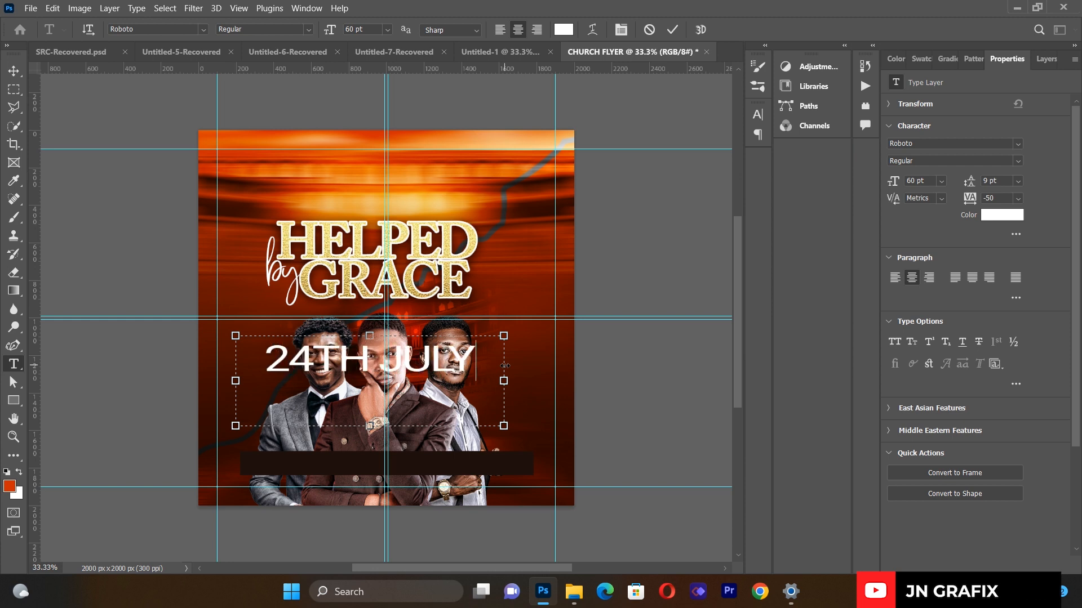
text(, 2023)
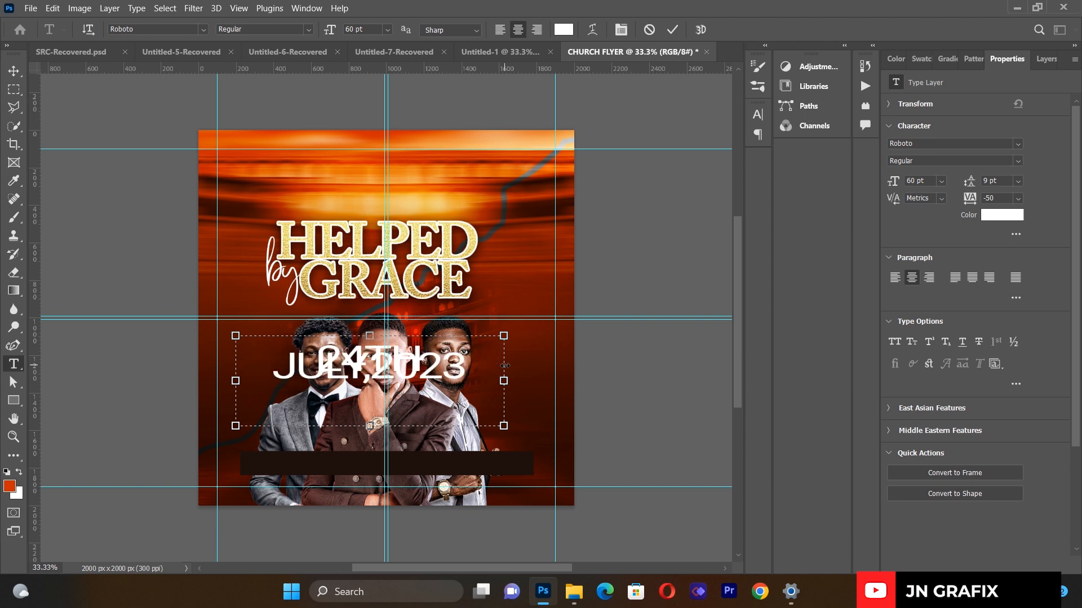
- Set the whole date text to Roboto Medium at 18 pt
key(ctrl+a)
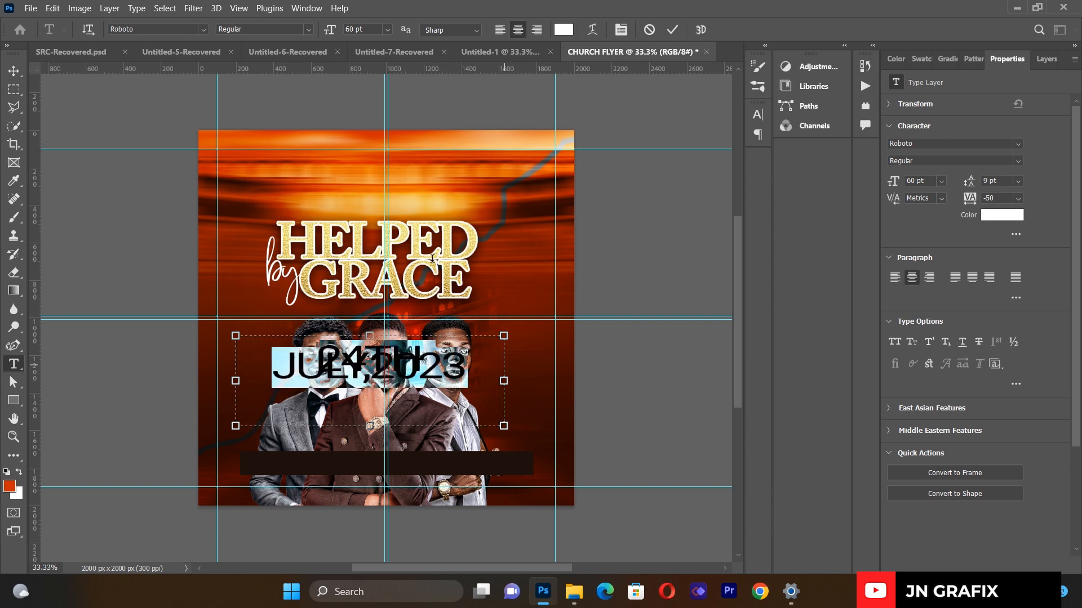
click(310, 29)
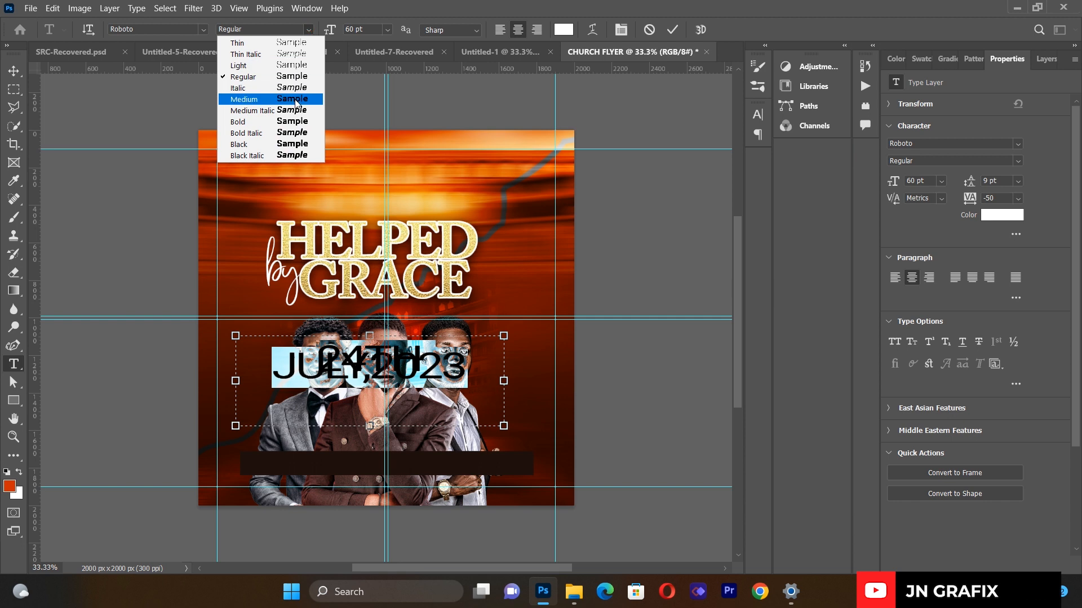
click(298, 99)
click(386, 30)
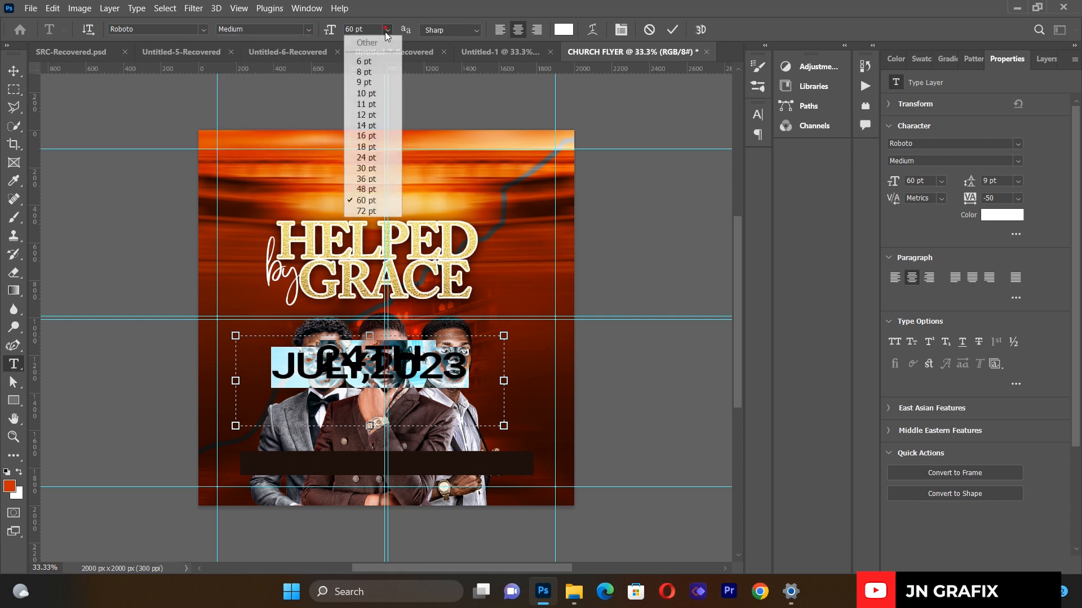
click(376, 115)
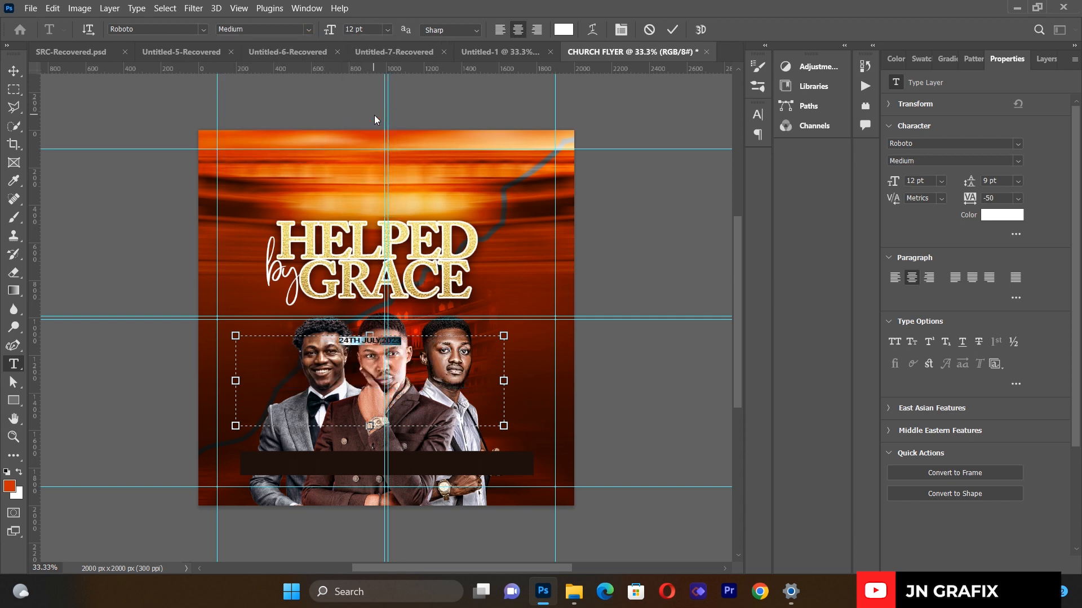
click(388, 31)
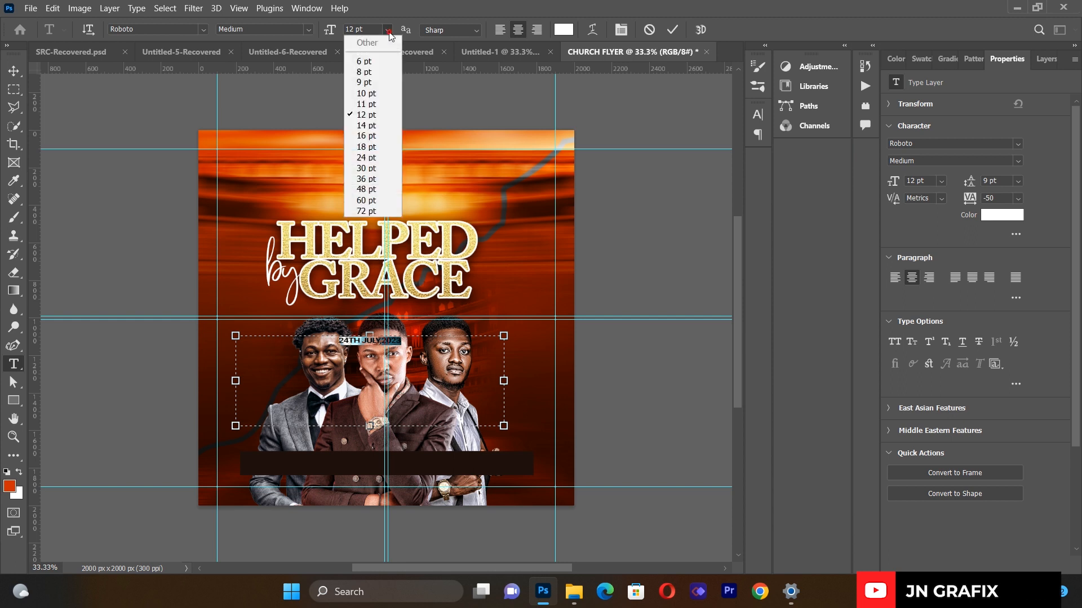
click(376, 145)
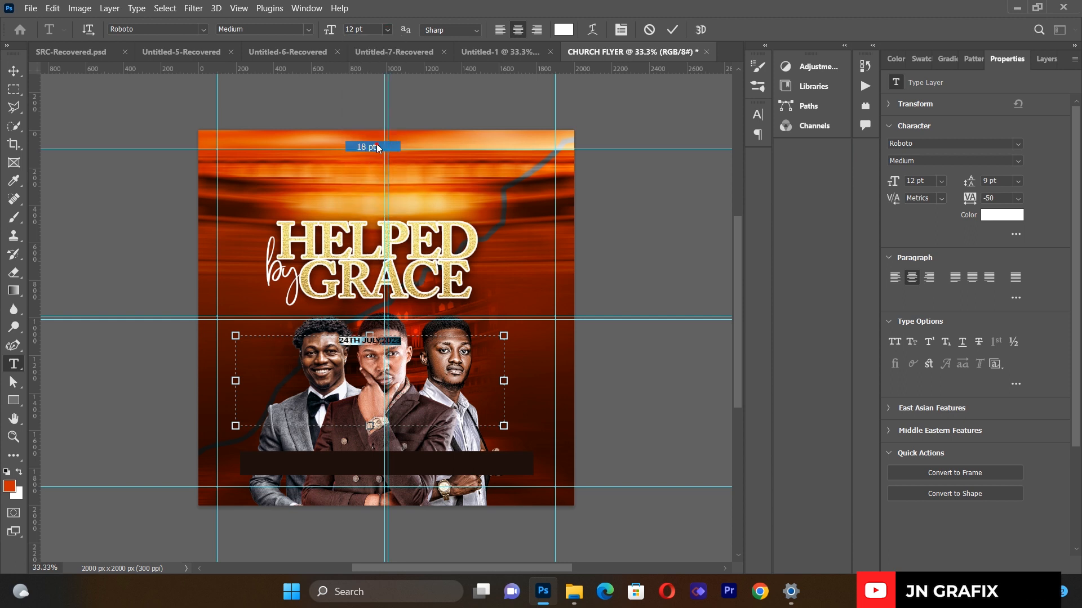
- Move the date text down onto the left part of the dark bar
click(13, 70)
drag(369, 350, 302, 464)
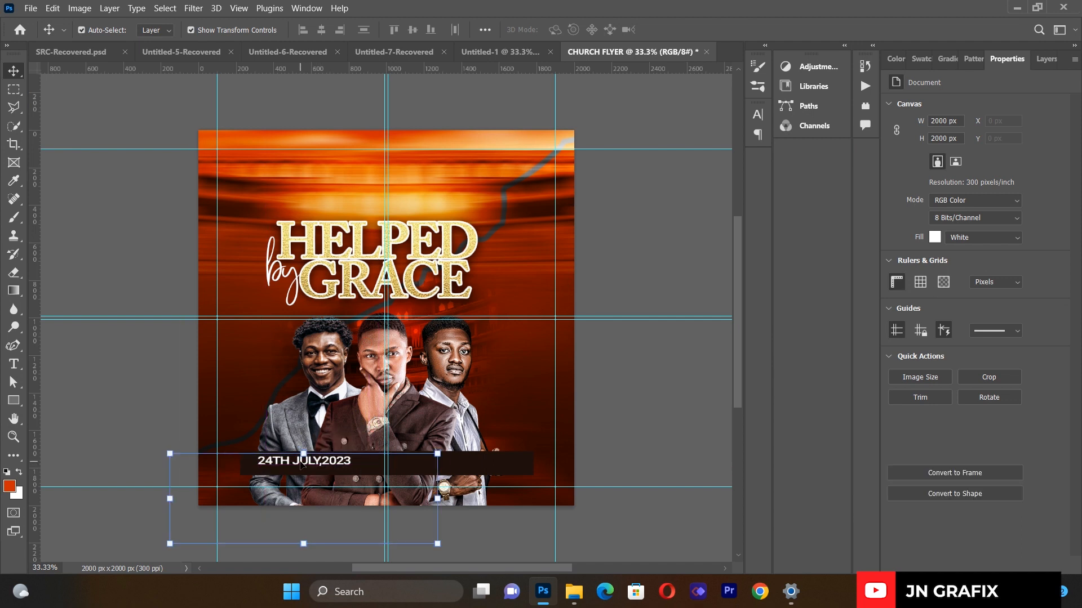
key(Left)
key(Left)
key(Left)
key(Left)
key(Left)
key(Left)
key(Left)
key(Left)
key(Left)
key(Left)
key(Left)
key(Left)
key(Left)
key(Left)
key(Left)
key(Left)
- Scale the date text to about 96% and fine-tune its position near the left end of the dark bar
drag(300, 461, 301, 465)
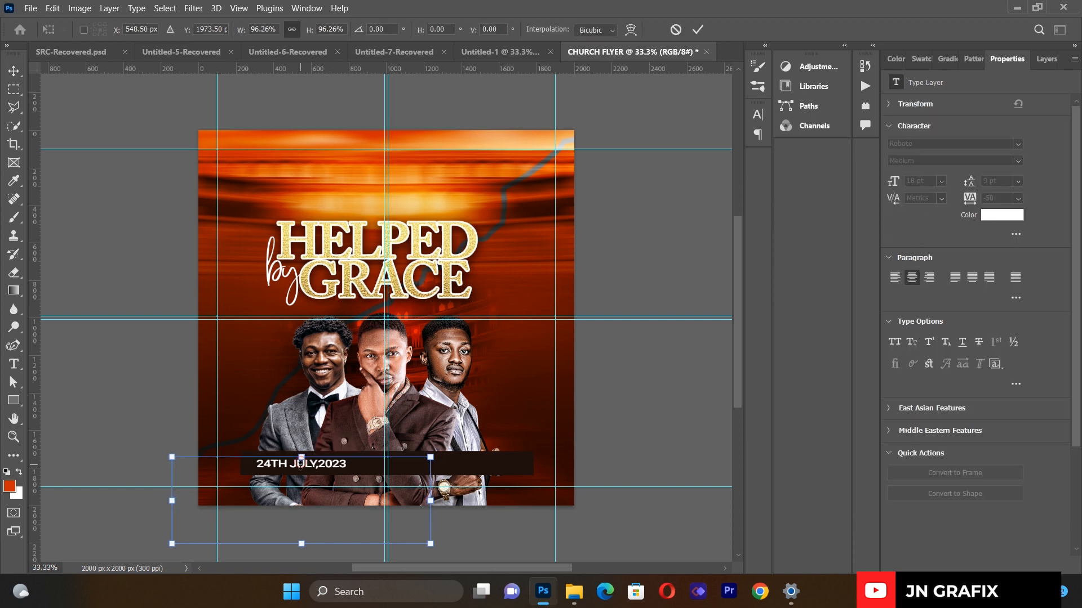
key(Left)
key(Left)
key(Left)
key(Left)
key(Left)
key(Left)
key(Left)
key(Left)
key(Left)
key(Left)
key(Left)
key(Left)
key(Left)
key(Left)
key(Left)
key(Left)
key(Left)
key(Left)
key(Up)
key(Up)
key(Up)
- Set the tracking of the date text to -25
click(23, 364)
drag(256, 463, 348, 466)
key(ctrl+a)
key(ctrl+a)
click(624, 30)
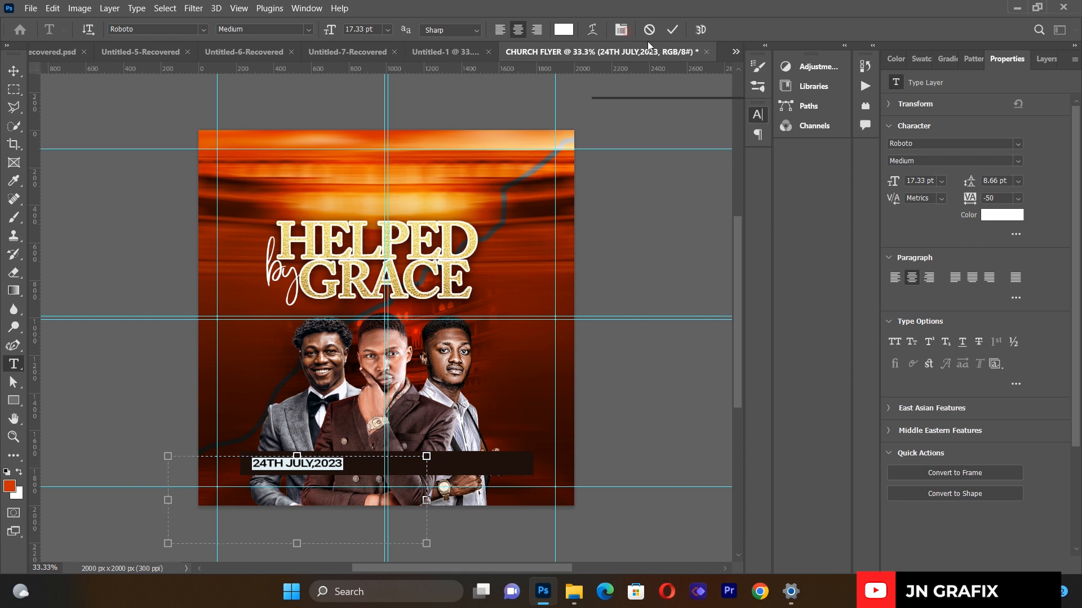
click(734, 165)
click(726, 213)
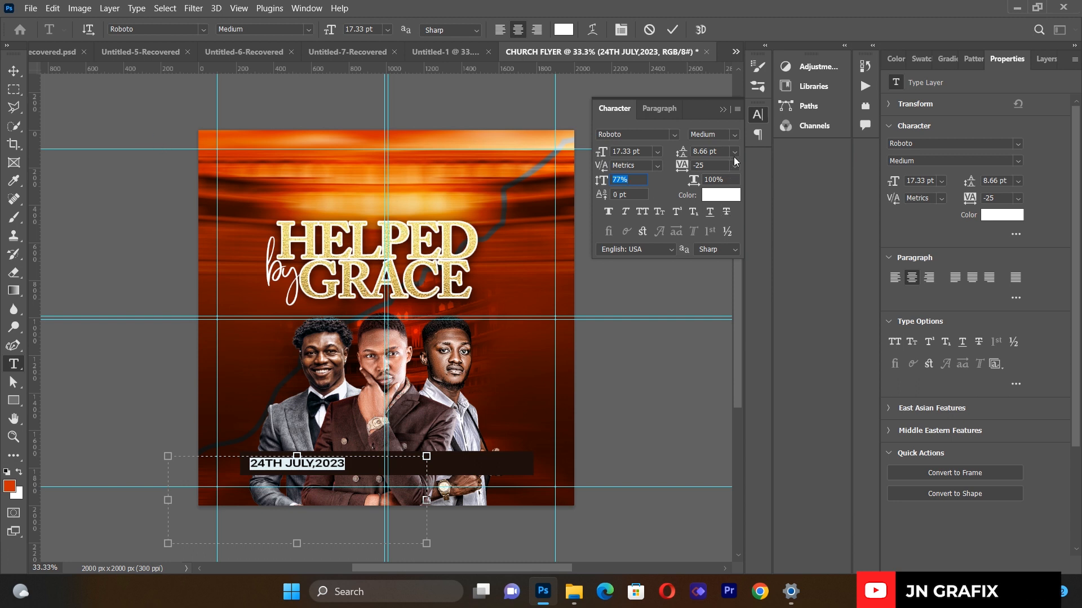
click(723, 109)
click(13, 71)
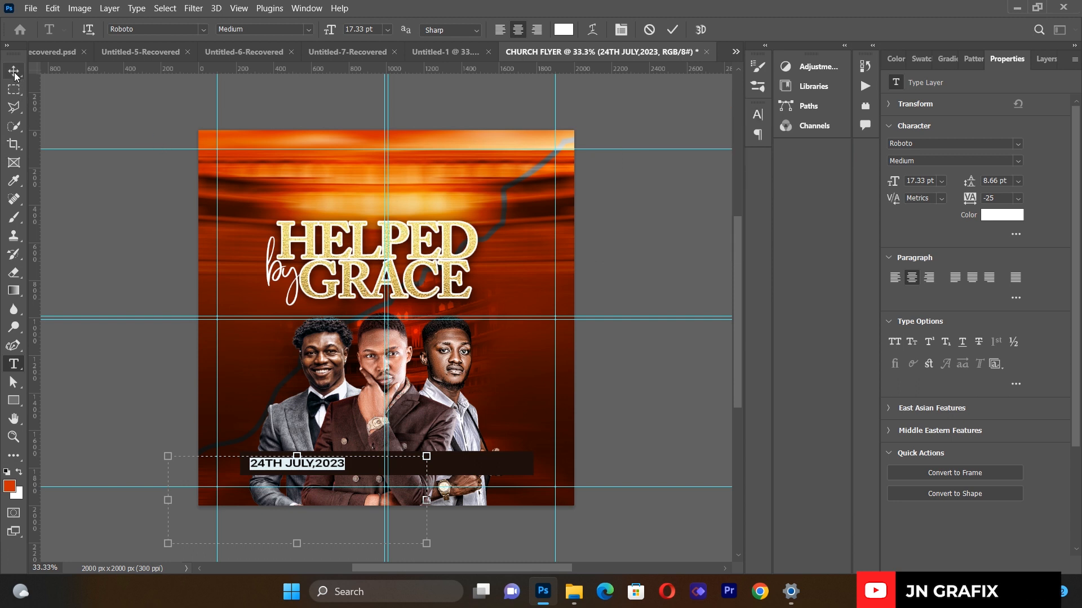
click(89, 296)
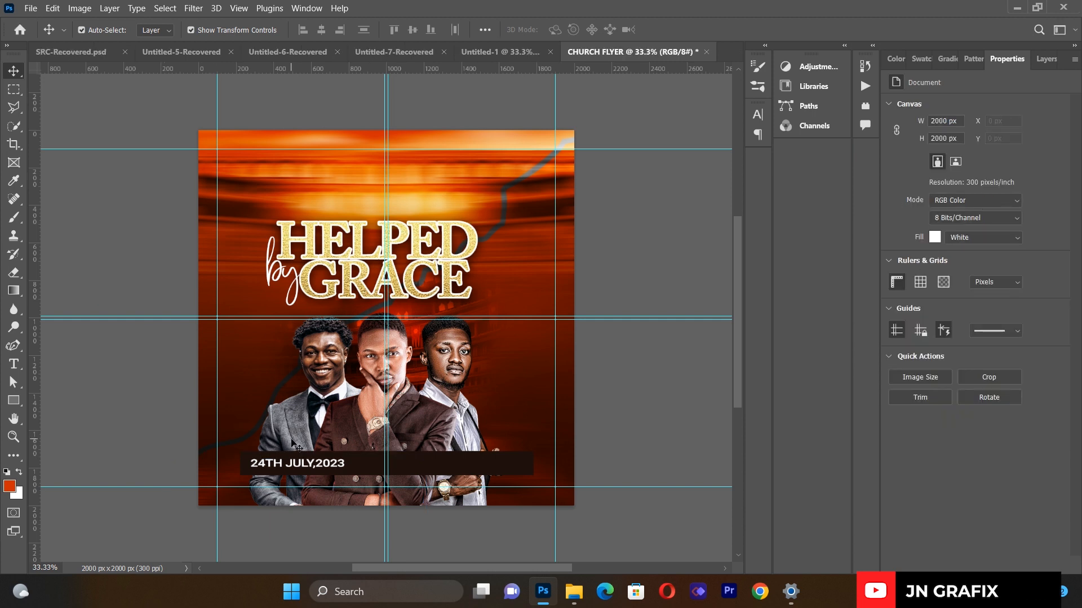
- Duplicate the date text toward the right end of the dark bar and change the copy's text to "8PM"
click(313, 464)
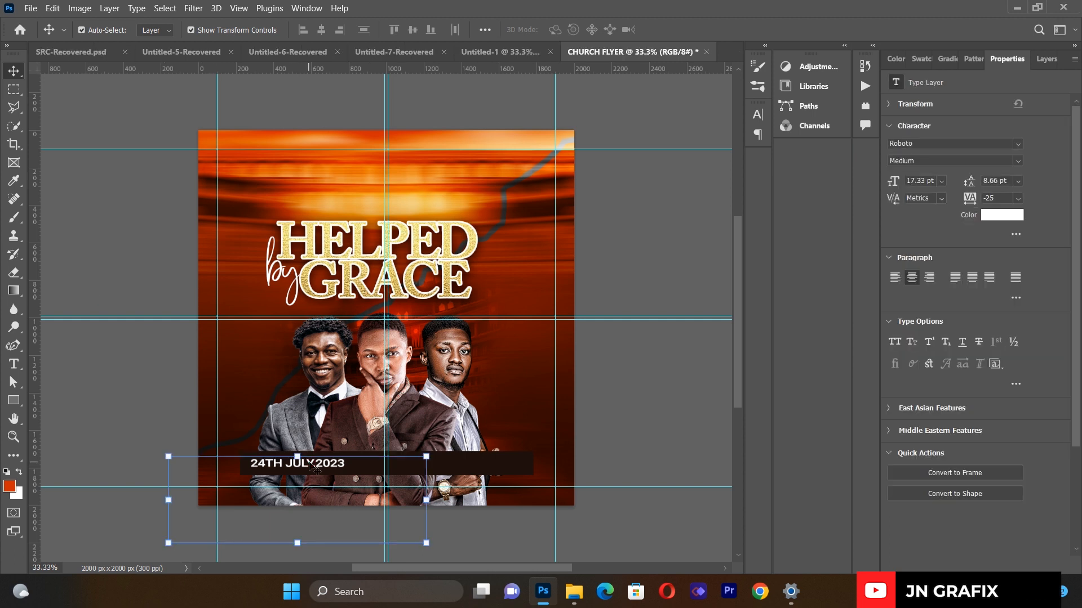
drag(314, 465, 485, 465)
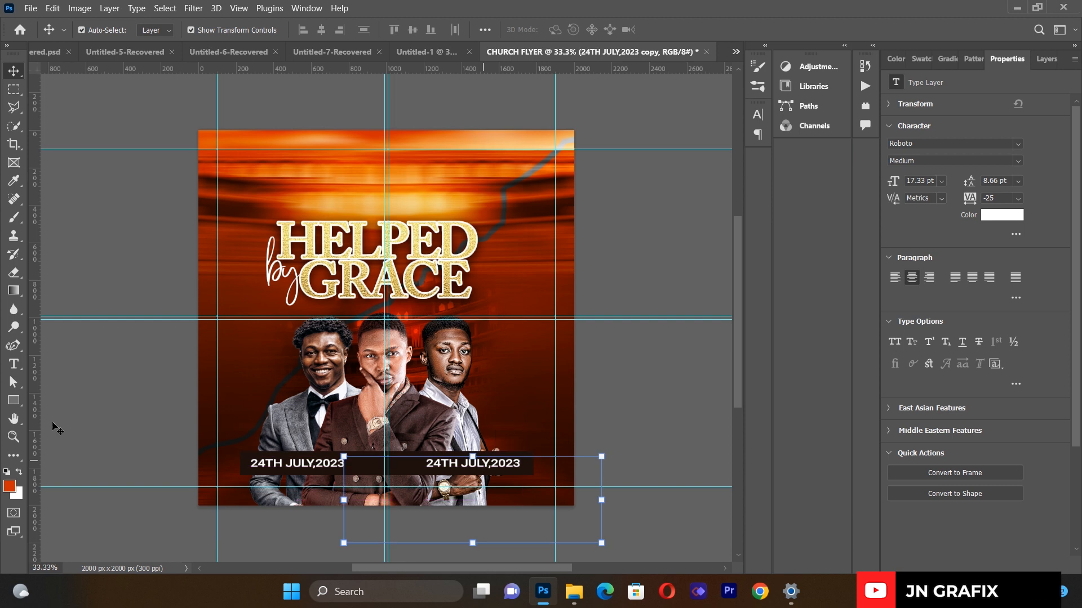
click(14, 366)
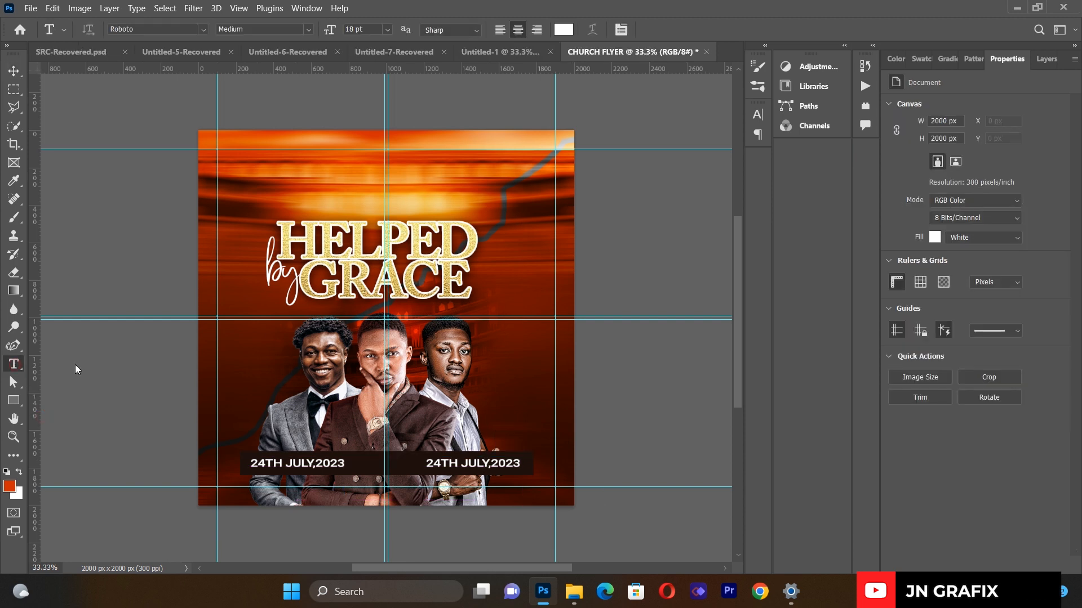
click(442, 466)
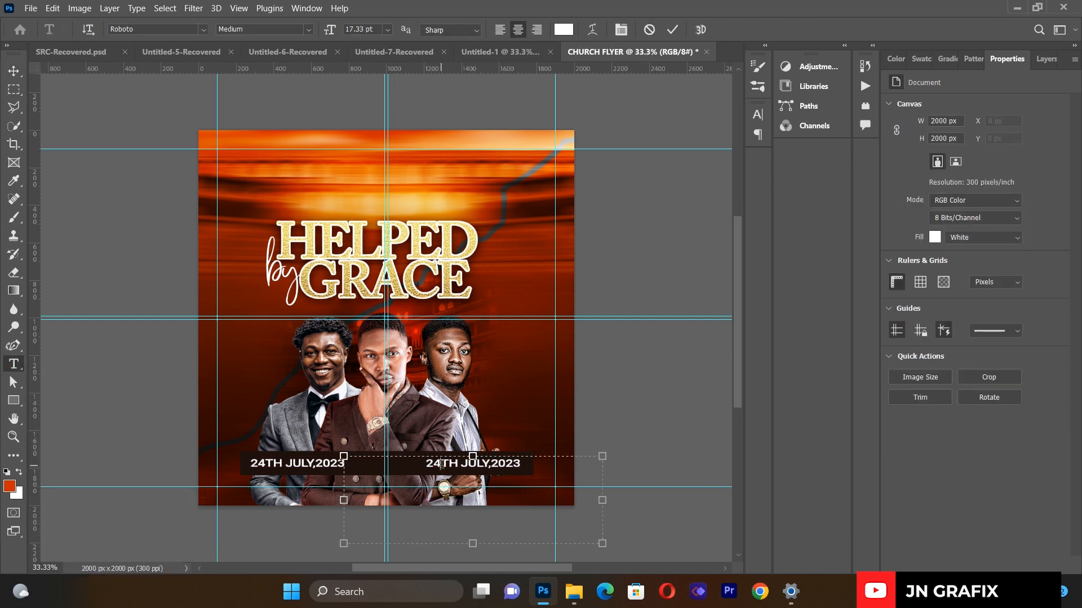
key(ctrl+a)
key(BackSpace)
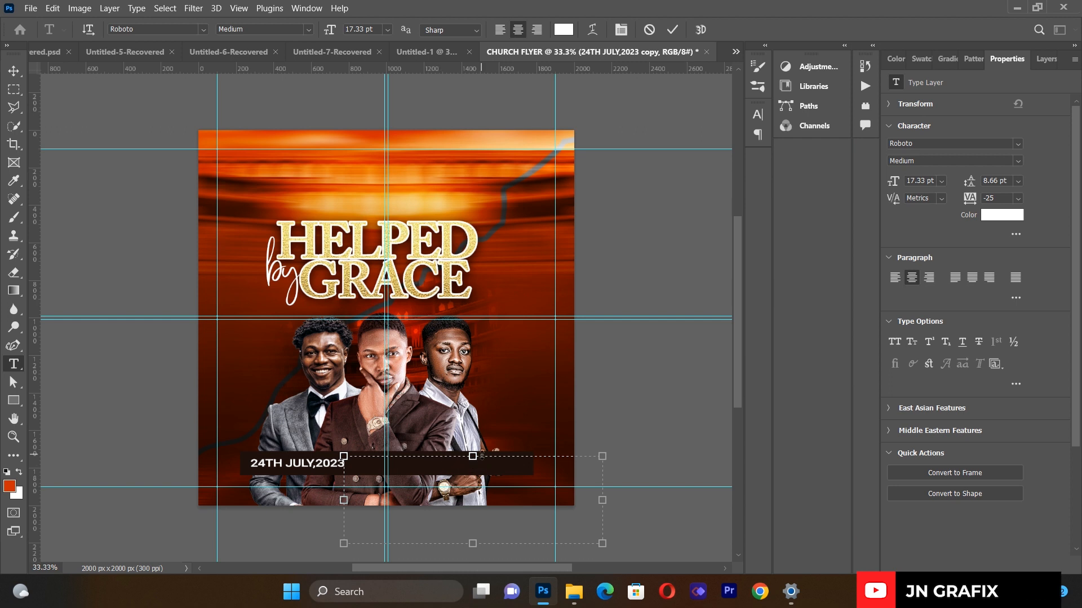
text(88PM)
key(BackSpace)
key(BackSpace)
key(BackSpace)
text(PM)
- Shift the 8PM text further right along the dark bar and nudge the date text slightly right
click(21, 75)
click(488, 470)
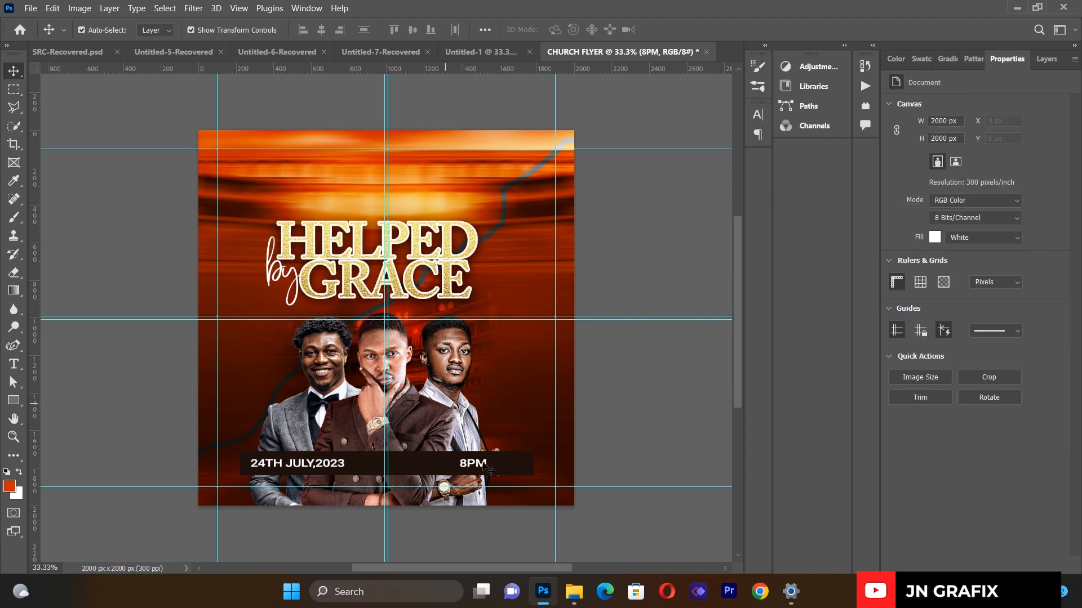
drag(488, 469, 505, 469)
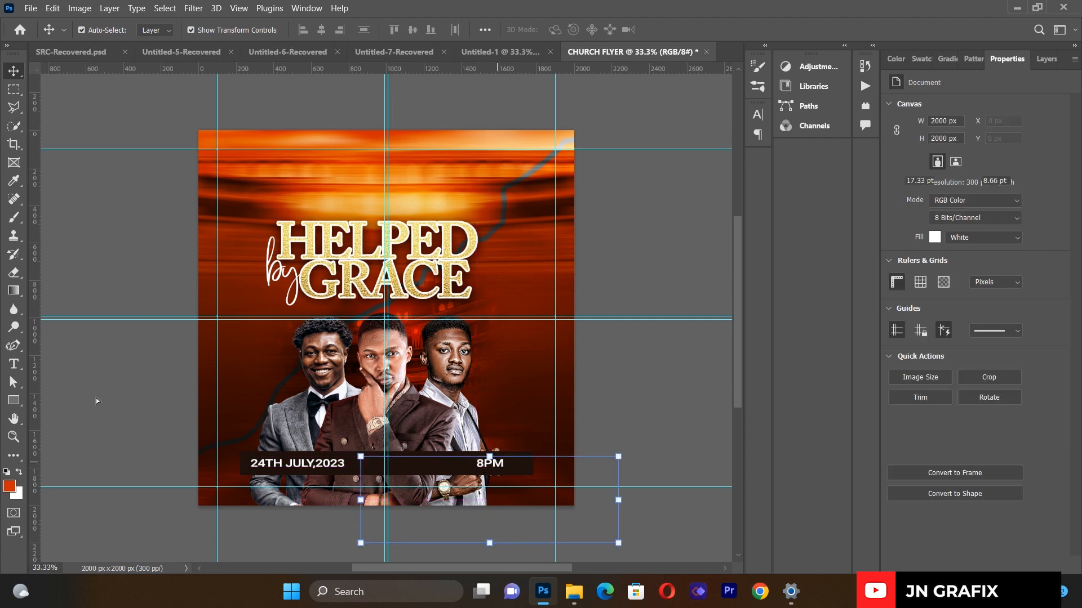
drag(307, 467, 314, 469)
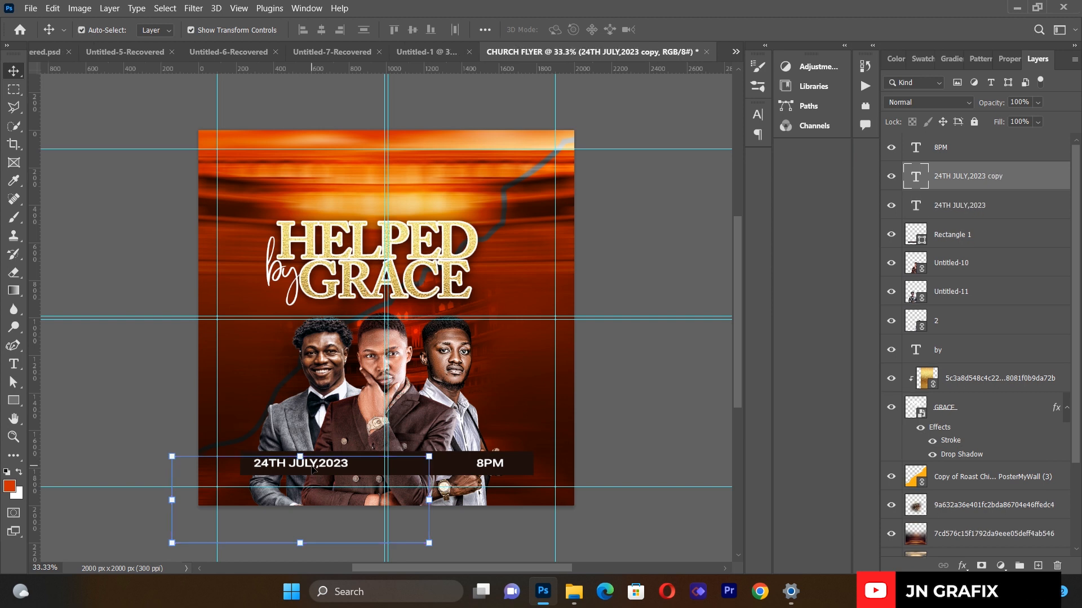
- Place a copy of the date text in the middle of the dark bar and change its text to "BERLIN TOP,SYI."
drag(313, 470, 426, 468)
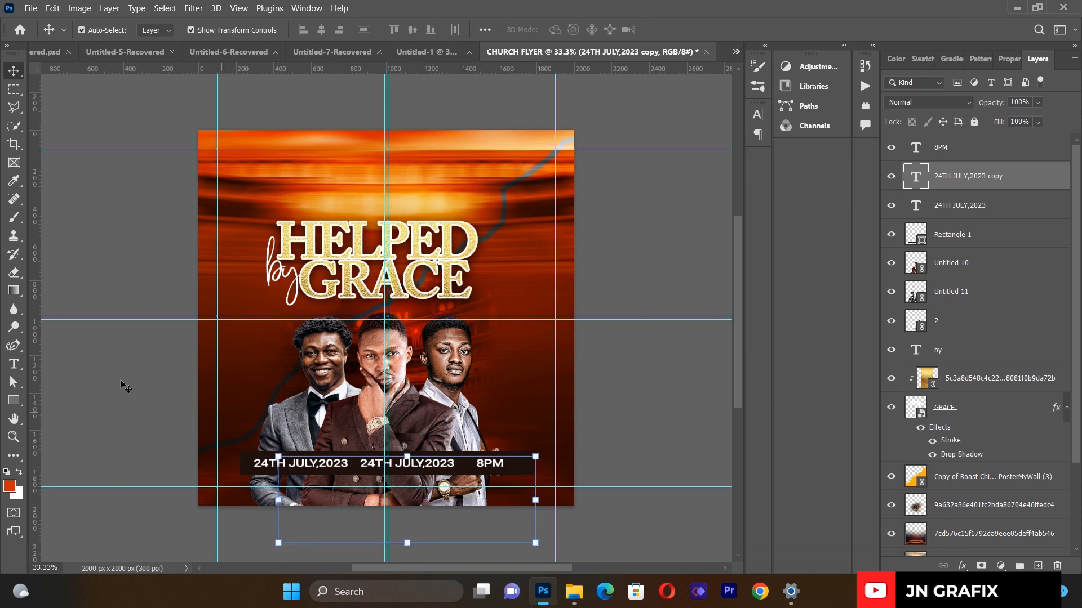
click(120, 381)
click(17, 368)
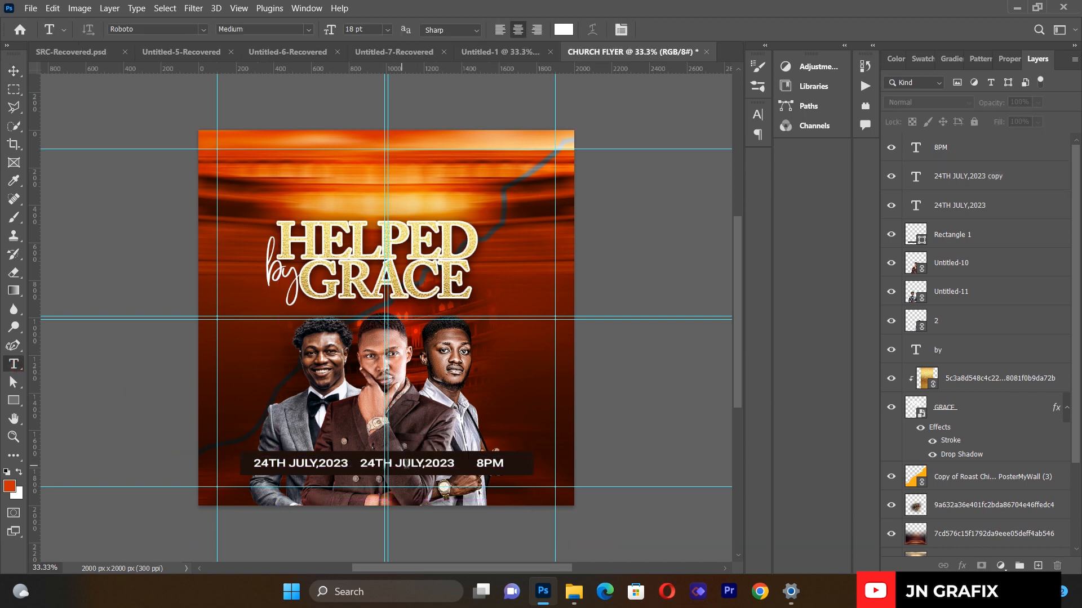
click(405, 464)
key(ctrl+a)
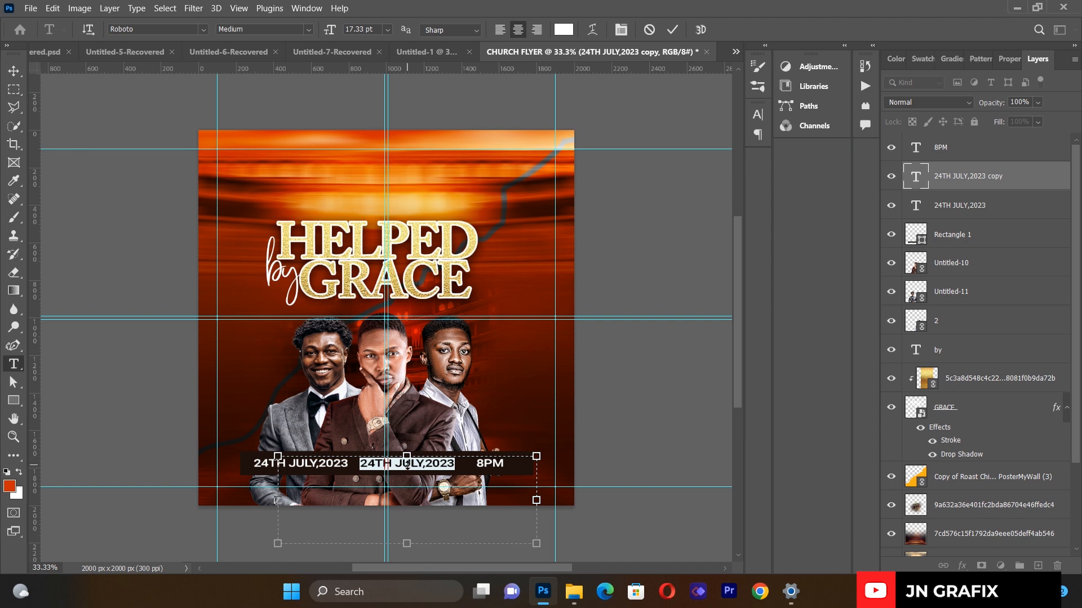
key(BackSpace)
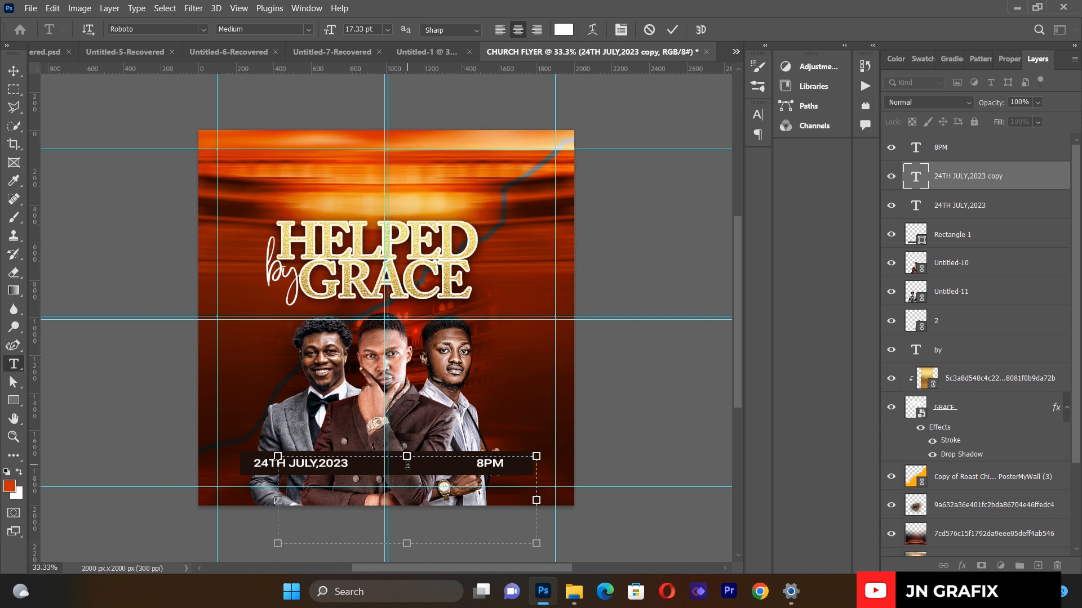
text(BERLIN TOPSYY)
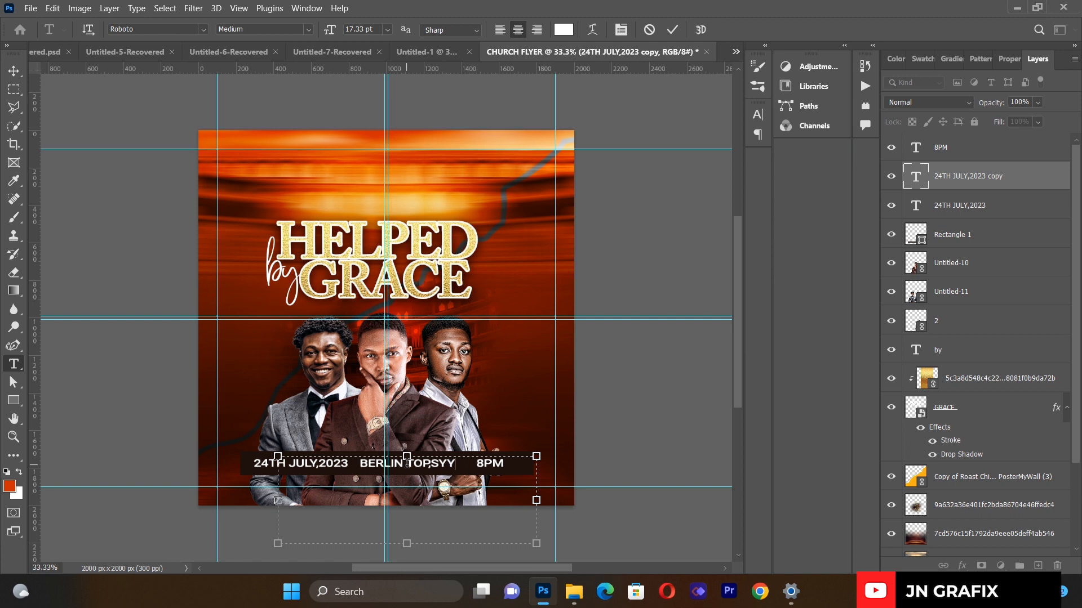
key(BackSpace)
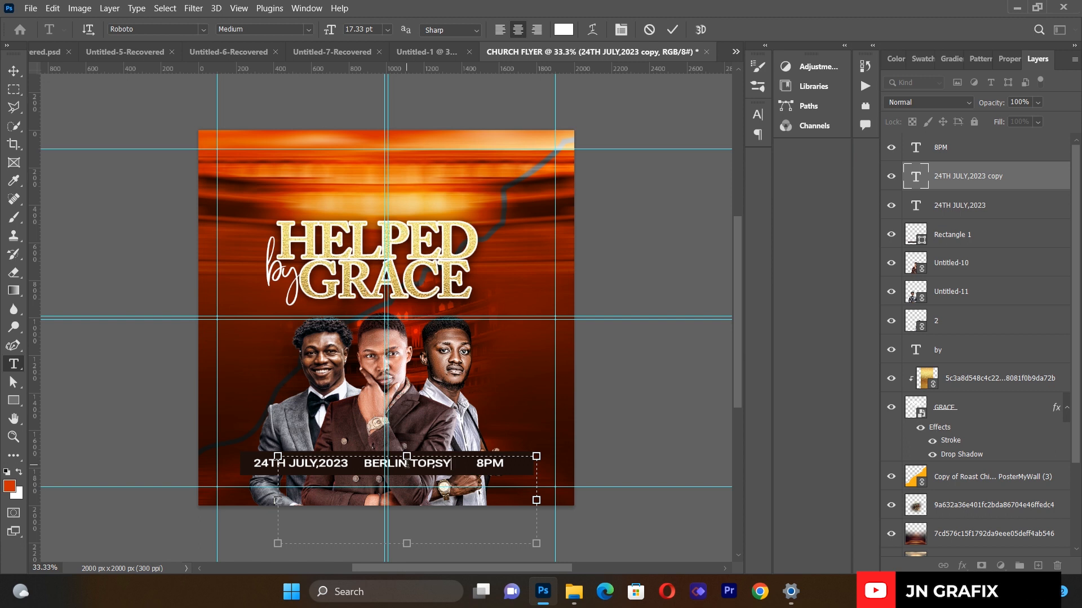
text(I.)
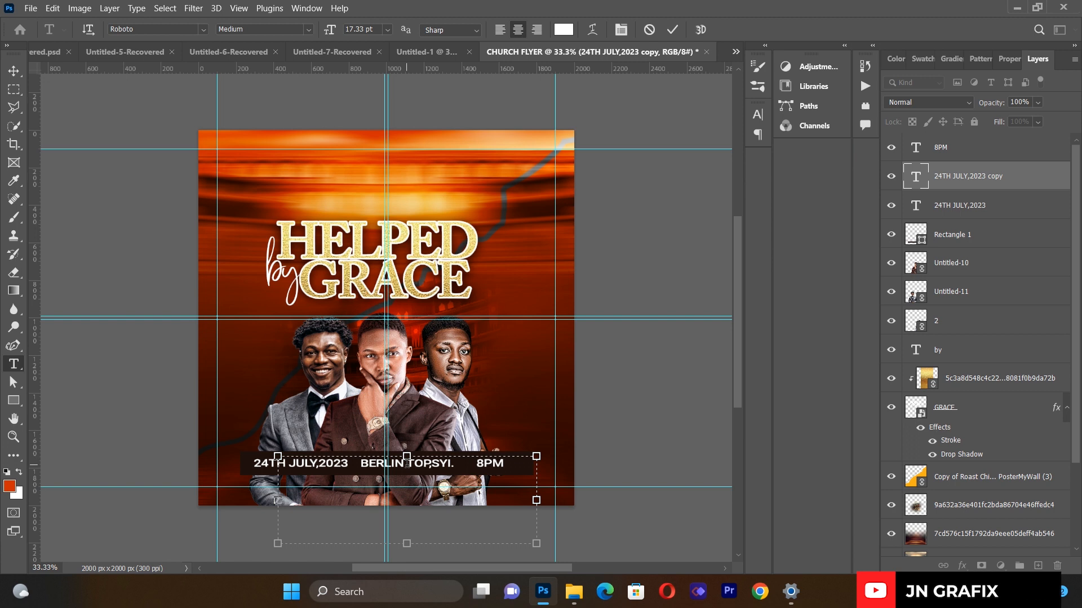
- Scale the BERLIN TOP,SYI. text to 68.38% and move it between the date and the 8PM text
triple_click(429, 463)
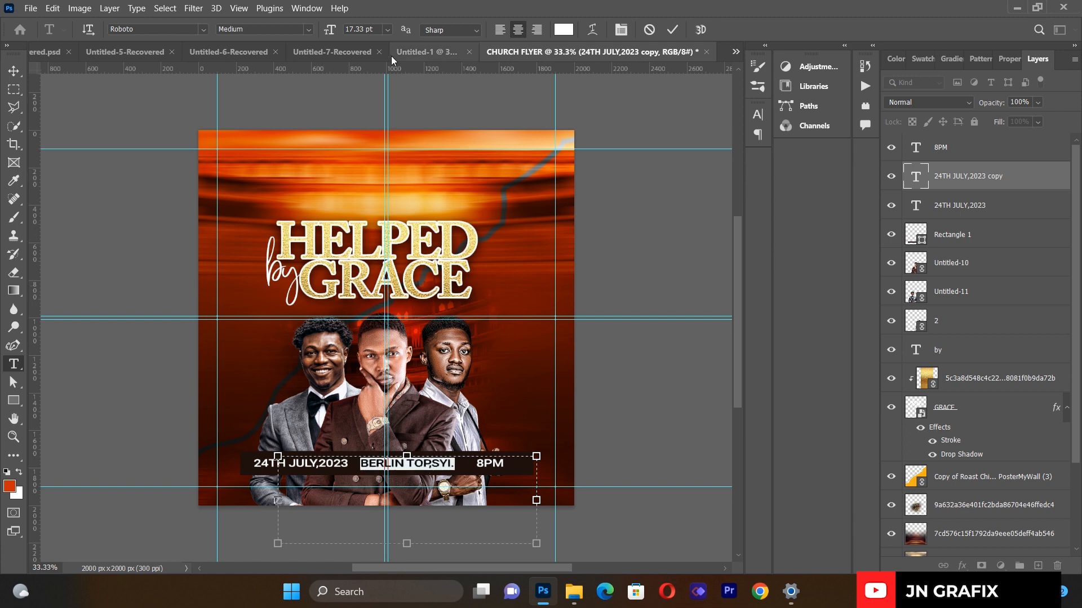
click(12, 71)
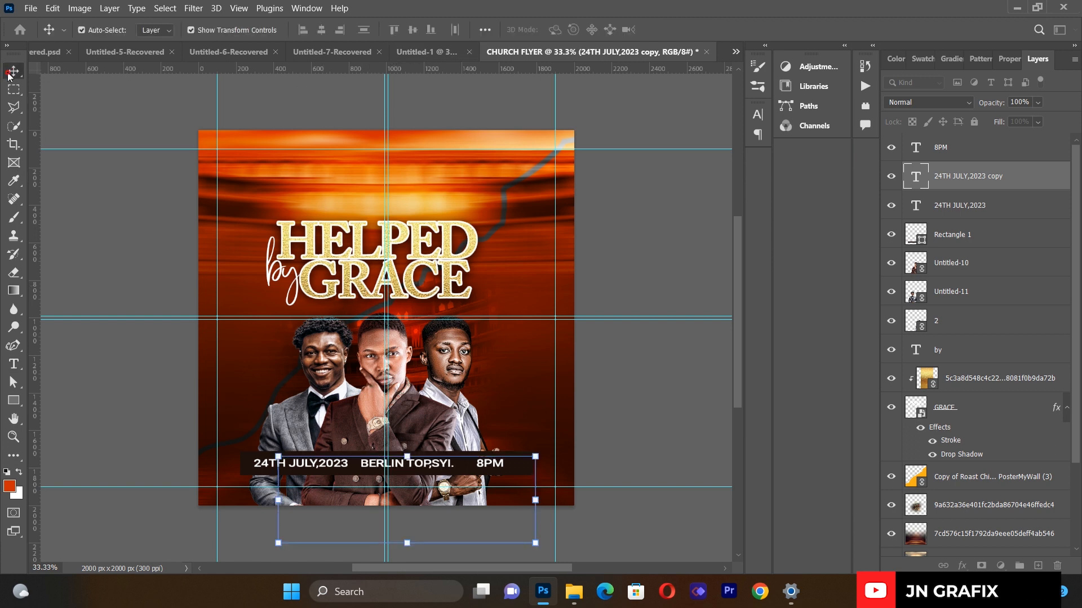
click(534, 543)
drag(535, 545, 454, 516)
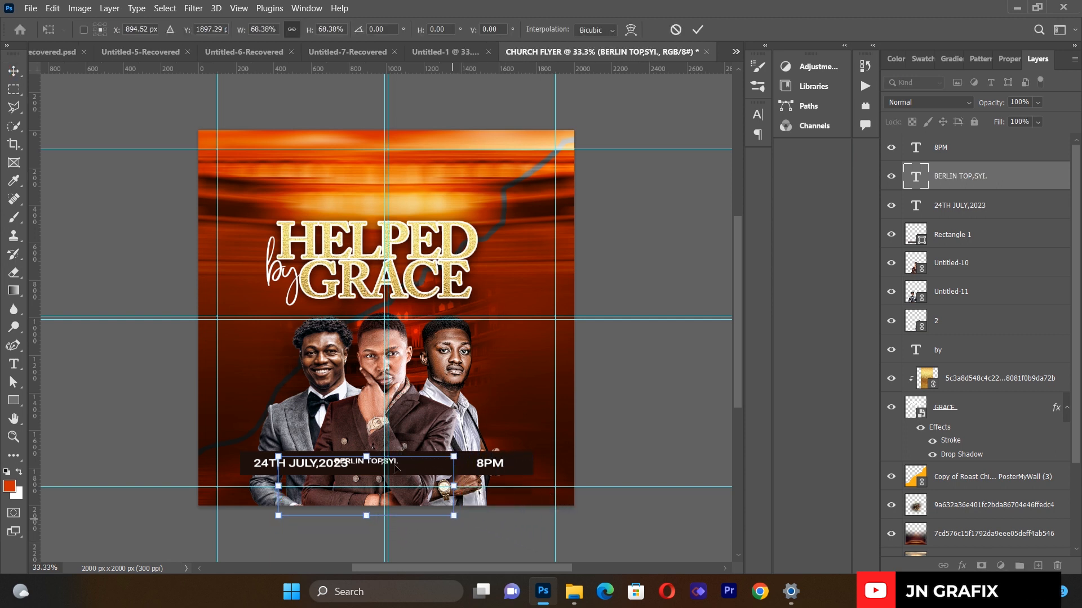
drag(416, 471, 434, 467)
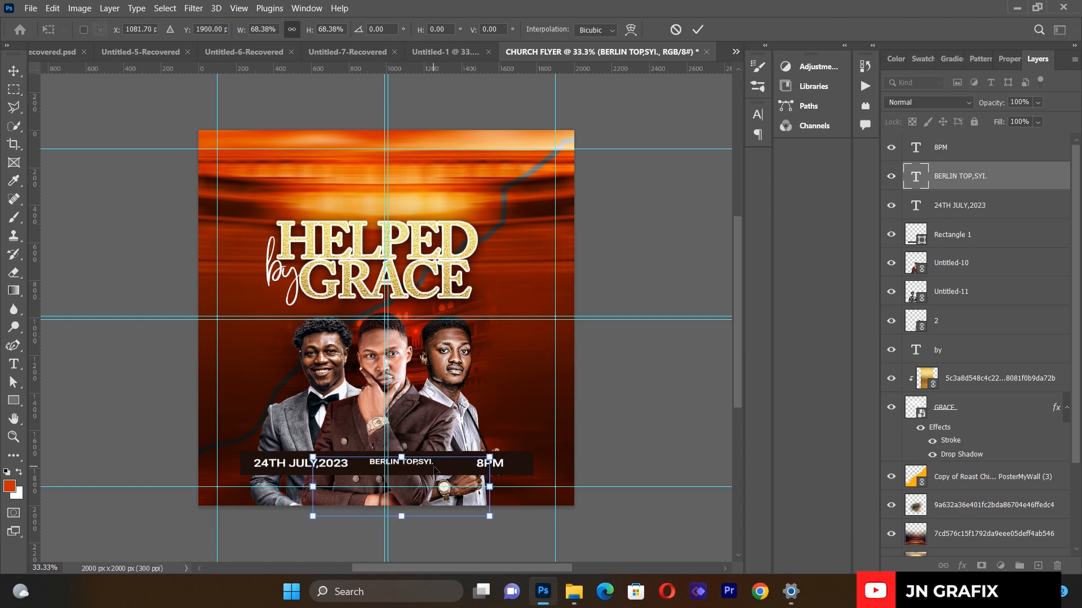
- Nudge the scaled venue text left and down to about X 1066.70, Y 1909 px so it lines up within the dark bar
key(Left)
key(Left)
key(Left)
key(Left)
key(Left)
key(Left)
key(Left)
key(Left)
key(Left)
key(Left)
key(Left)
key(Left)
key(Left)
key(Left)
key(Left)
key(Left)
key(Left)
key(Left)
key(Down)
key(Down)
key(Down)
key(Down)
key(Down)
key(Down)
key(Right)
key(Right)
key(Right)
key(Down)
key(Down)
key(Down)
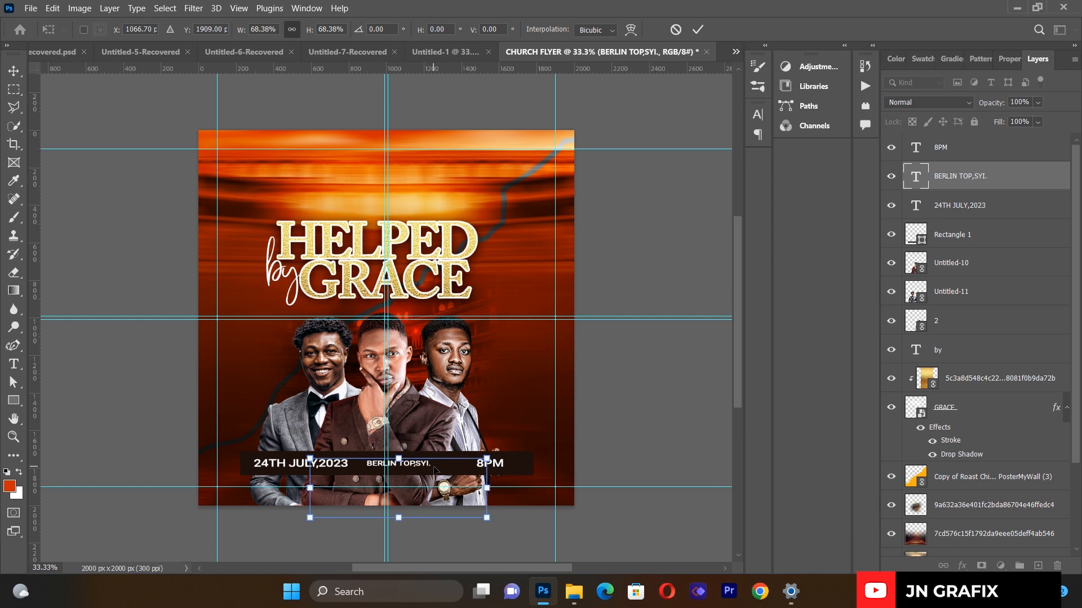
click(106, 416)
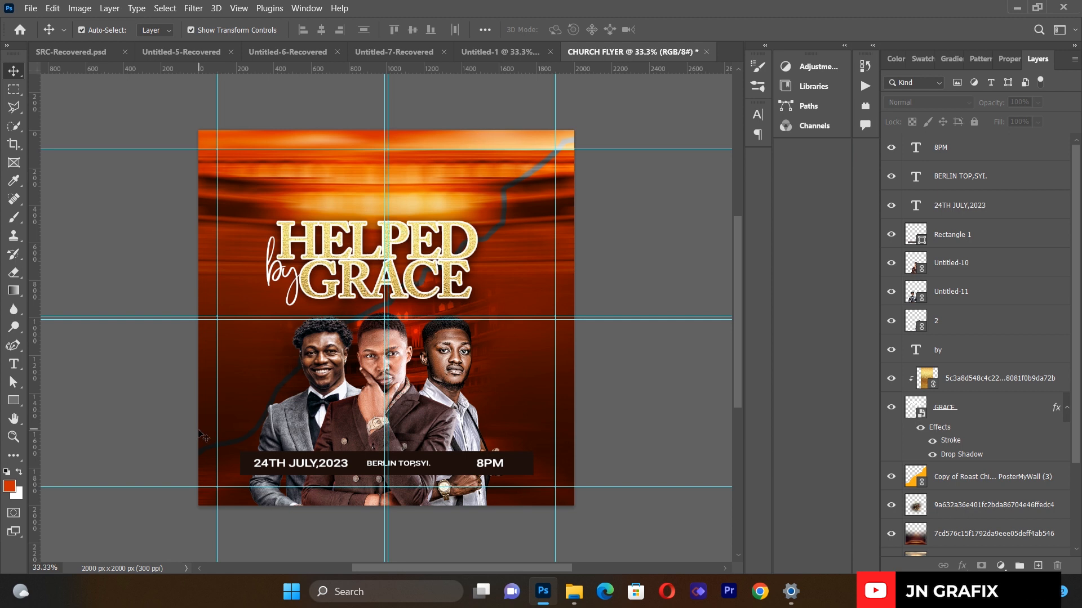
- Nudge the 24TH JULY,2023 text slightly left in the dark bar
click(309, 466)
key(Left)
key(Left)
key(Left)
key(Left)
key(Left)
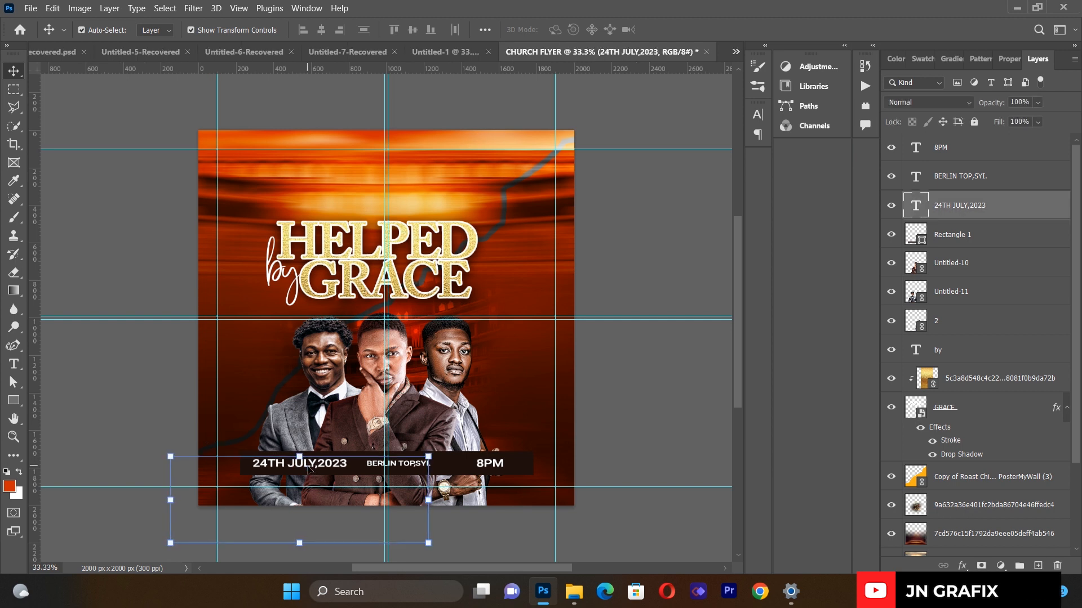
click(119, 423)
- Nudge the 8PM text slightly left in the dark bar
click(487, 466)
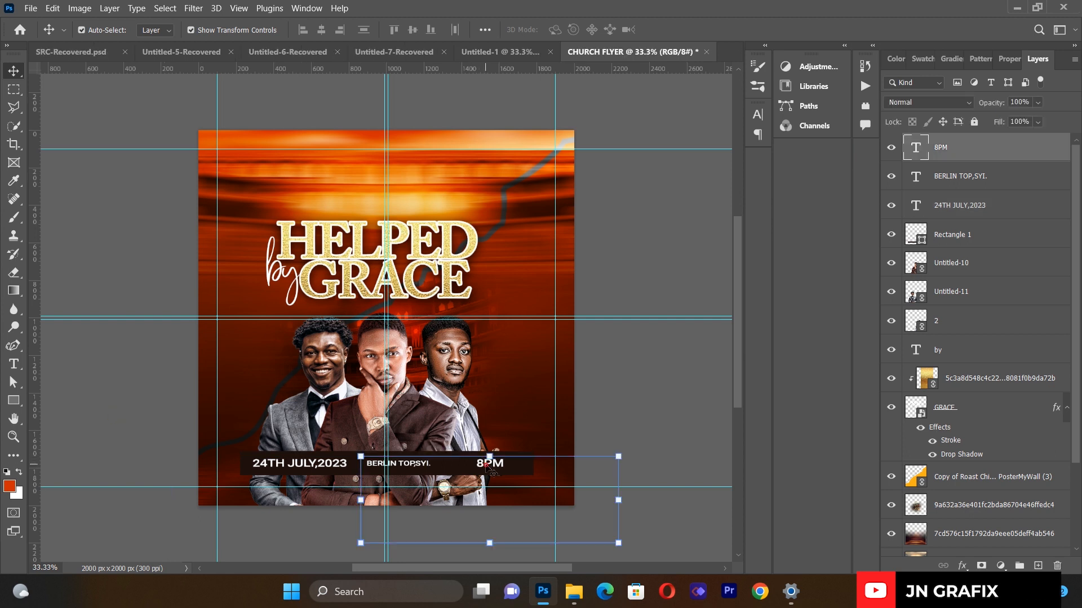
key(Left)
key(Left)
key(Left)
key(Left)
key(Left)
key(Left)
key(Left)
key(Left)
key(Left)
key(Left)
key(Left)
key(Left)
key(Left)
key(Left)
key(Left)
key(Right)
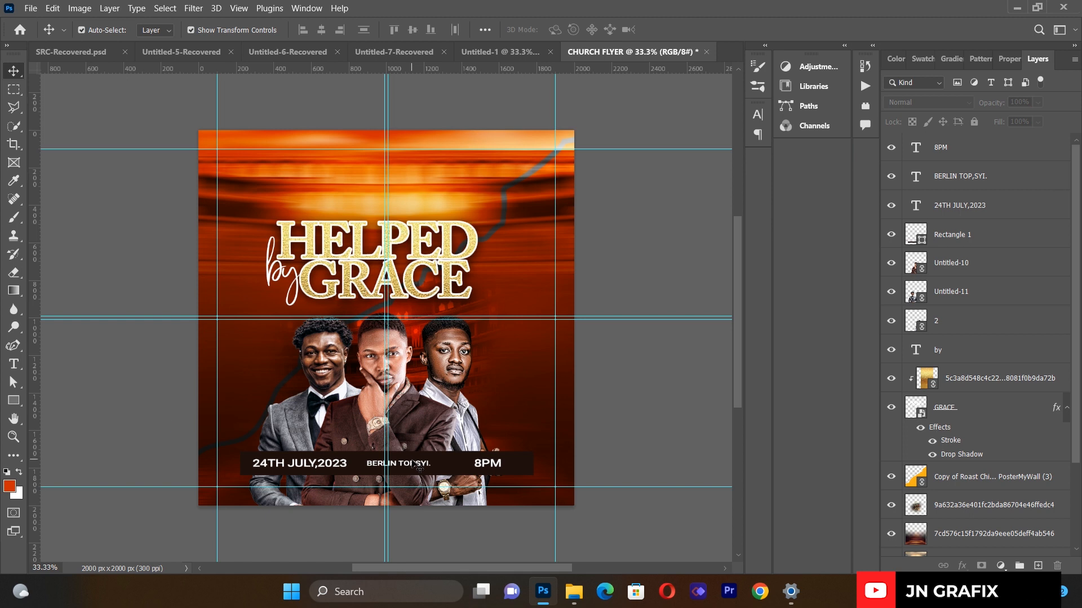
- Nudge the BERLIN TOP,SYI. text slightly right to even out its gaps to the date and 8PM
click(416, 464)
key(Right)
key(Right)
key(Right)
key(Right)
key(Right)
key(Right)
key(Right)
key(Right)
key(Right)
key(Right)
key(Right)
key(Right)
key(Right)
key(Right)
key(Right)
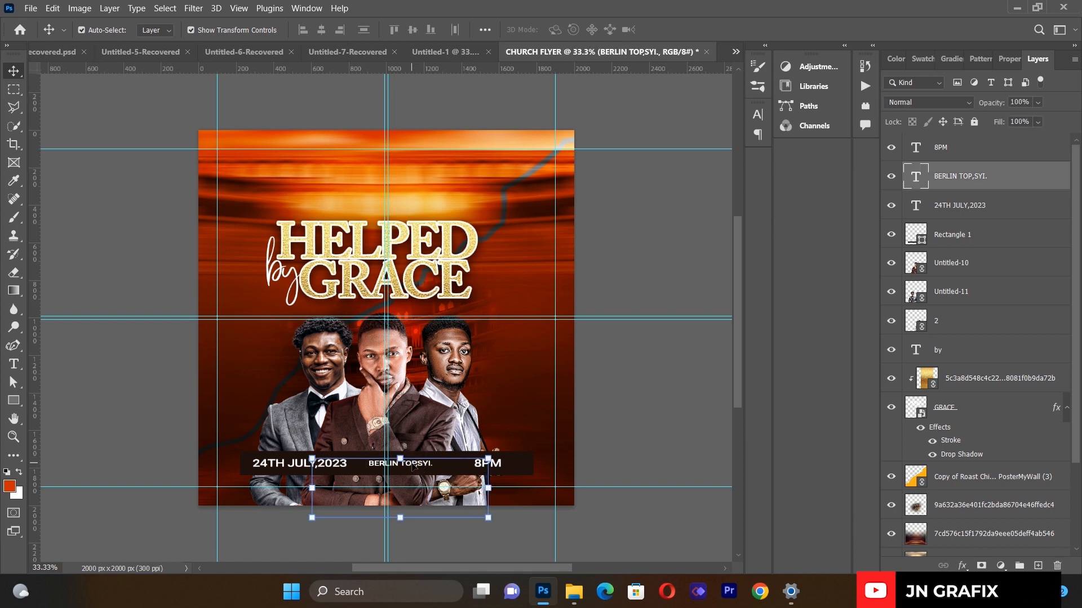
key(Left)
key(Left)
key(Left)
key(Left)
key(Left)
key(Left)
key(Left)
key(Left)
key(Left)
click(637, 387)
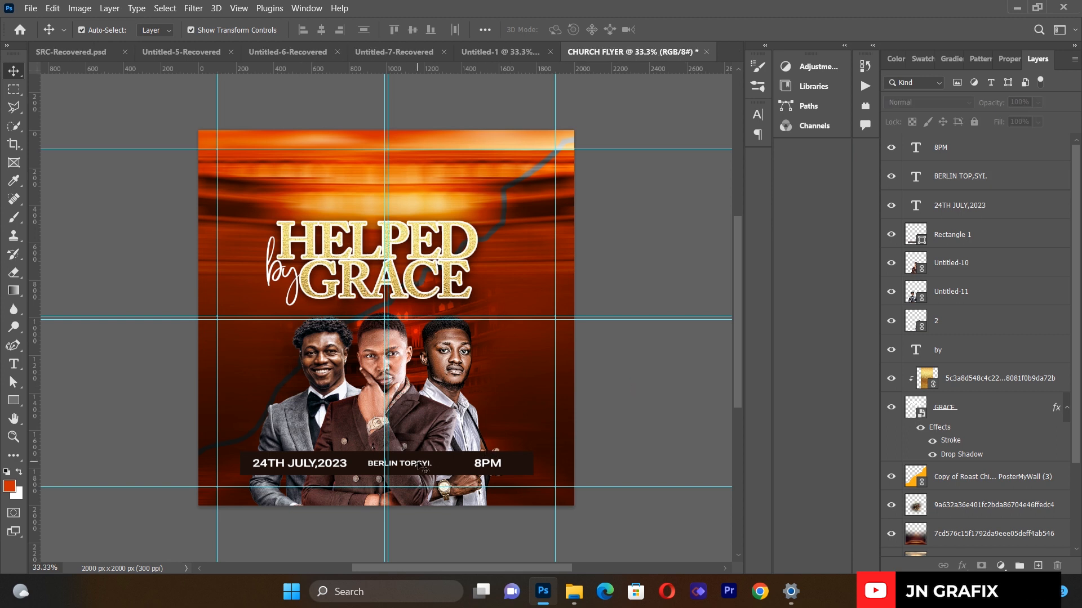
- Enlarge the venue text to 111.84% and nudge it left between the date and 8PM
click(420, 465)
drag(490, 518, 513, 518)
key(Left)
key(Left)
key(Left)
key(Left)
key(Left)
key(Left)
key(Left)
key(Left)
key(Left)
key(Left)
key(Left)
key(Left)
key(Left)
key(Left)
key(Left)
key(Left)
key(Left)
key(Left)
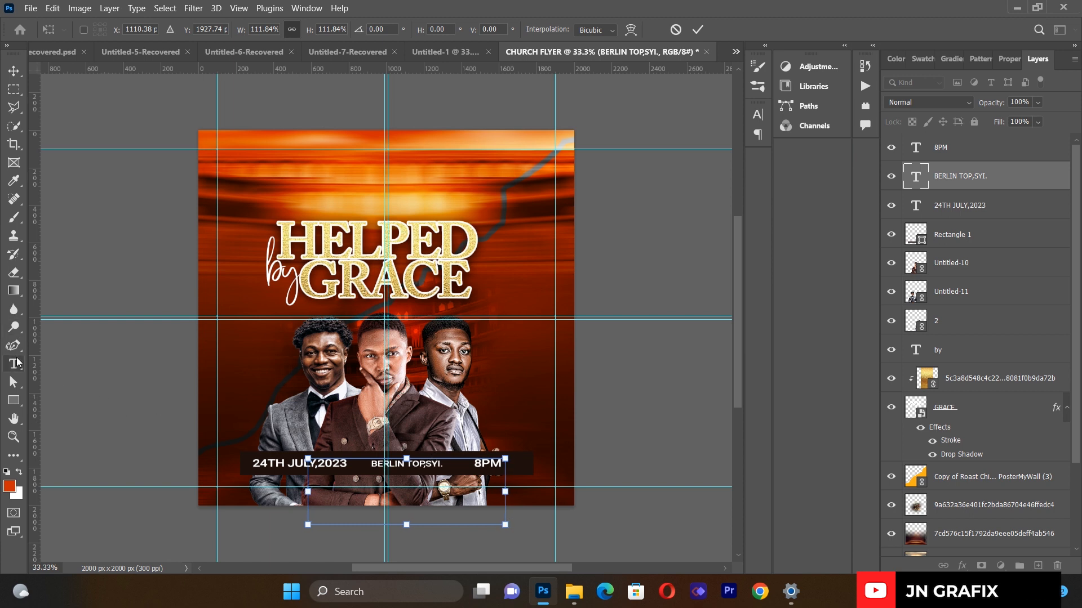
key(Return)
- Edit the venue text in the dark bar to read "BERLIN TOP,SUNYANI"
click(14, 364)
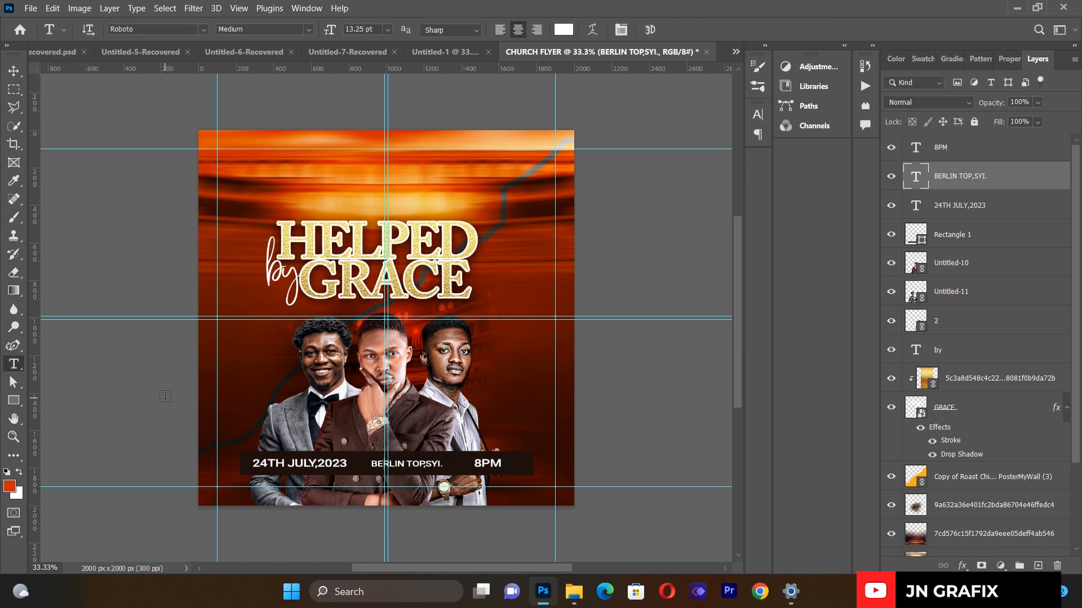
drag(367, 464, 472, 475)
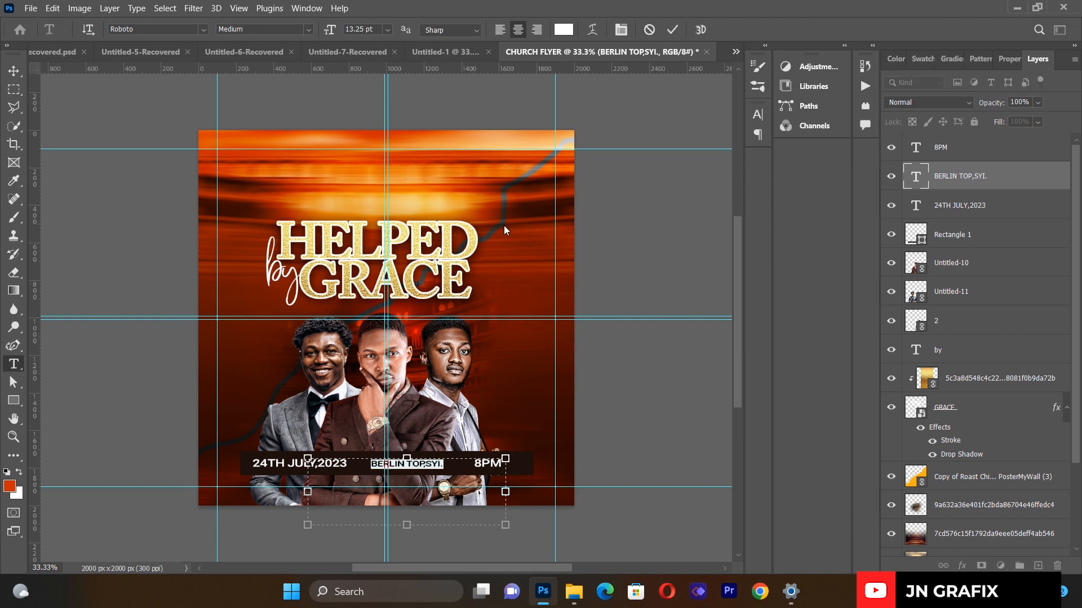
click(445, 467)
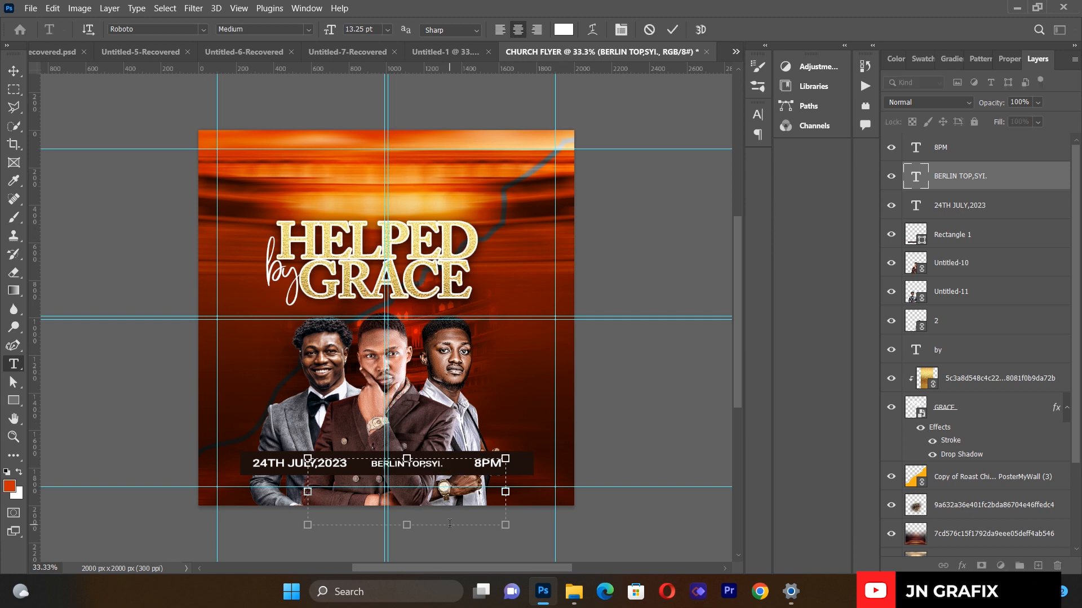
key(BackSpace)
key(BackSpace)
key(BackSpace)
key(BackSpace)
key(BackSpace)
text(SUNYANI)
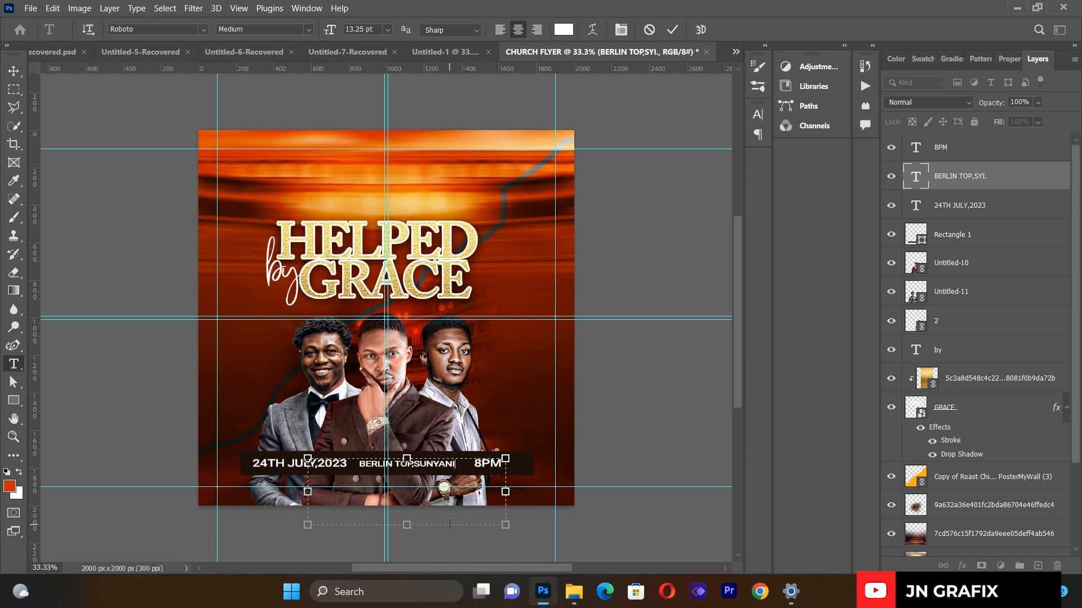
- Recolor the whole venue text pale gold (f5ed99), sampled from the HELPED title
key(ctrl+a)
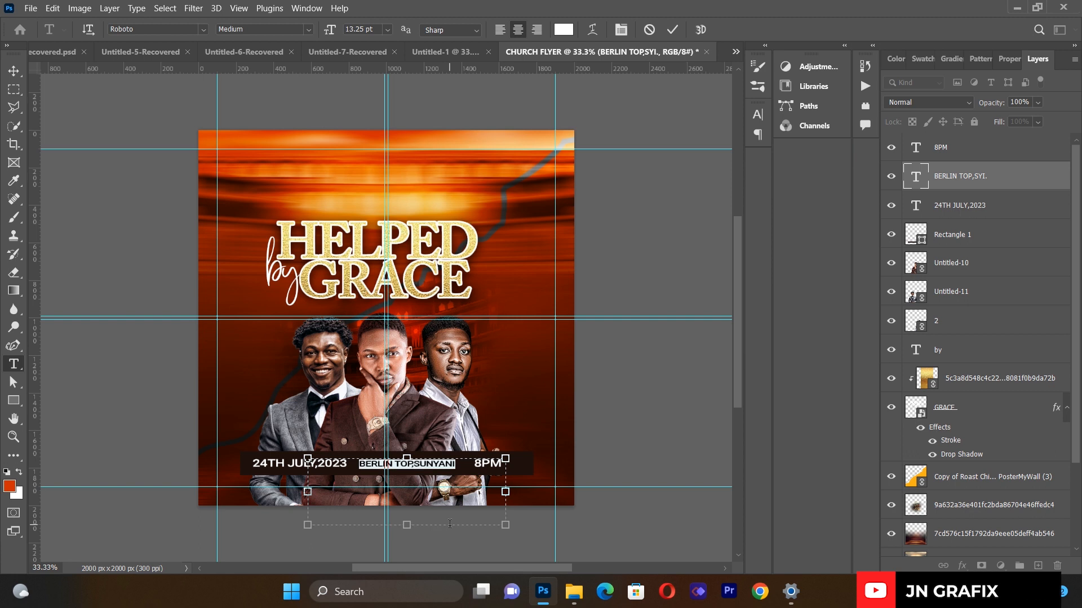
click(564, 29)
click(419, 233)
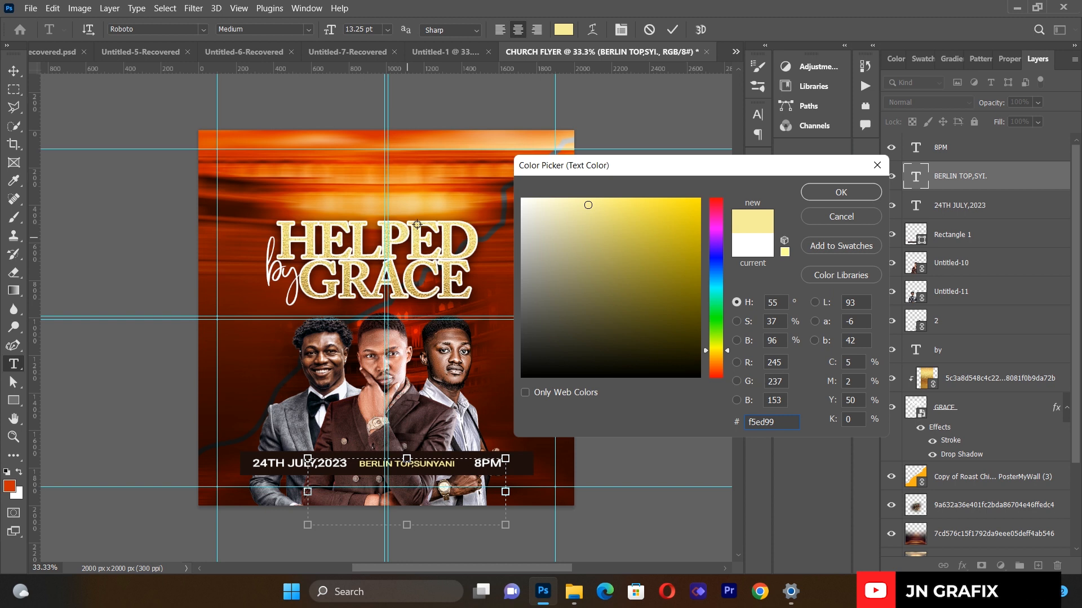
click(820, 195)
click(13, 71)
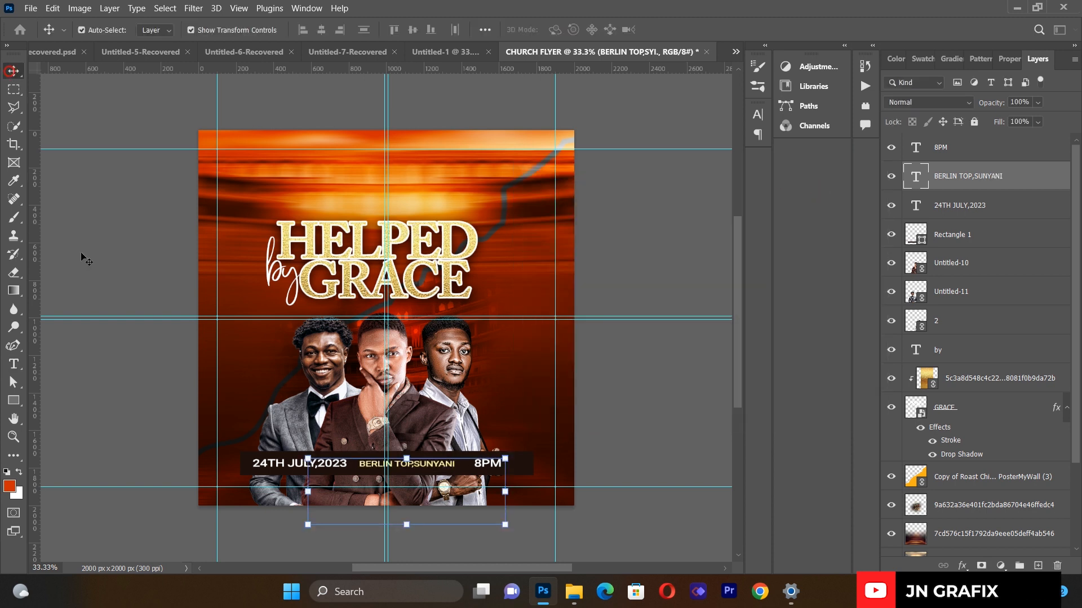
- Nudge the BERLIN TOP,SUNYANI text slightly left to center it between the date and 8PM
key(Left)
key(Left)
key(Left)
key(Left)
key(Left)
key(Left)
key(Left)
key(Left)
key(Left)
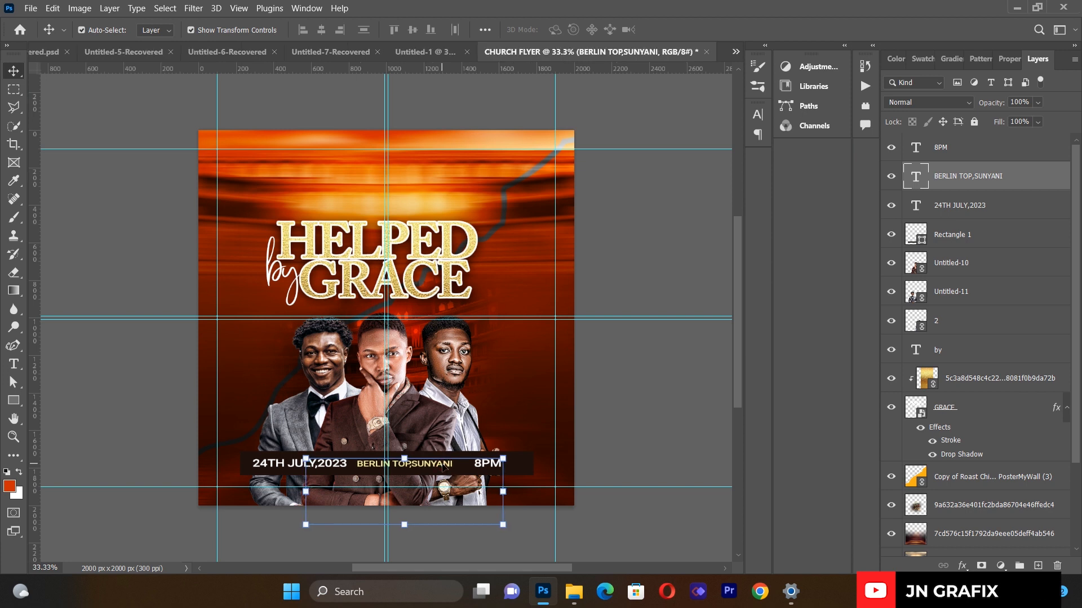
key(Right)
key(Right)
key(Right)
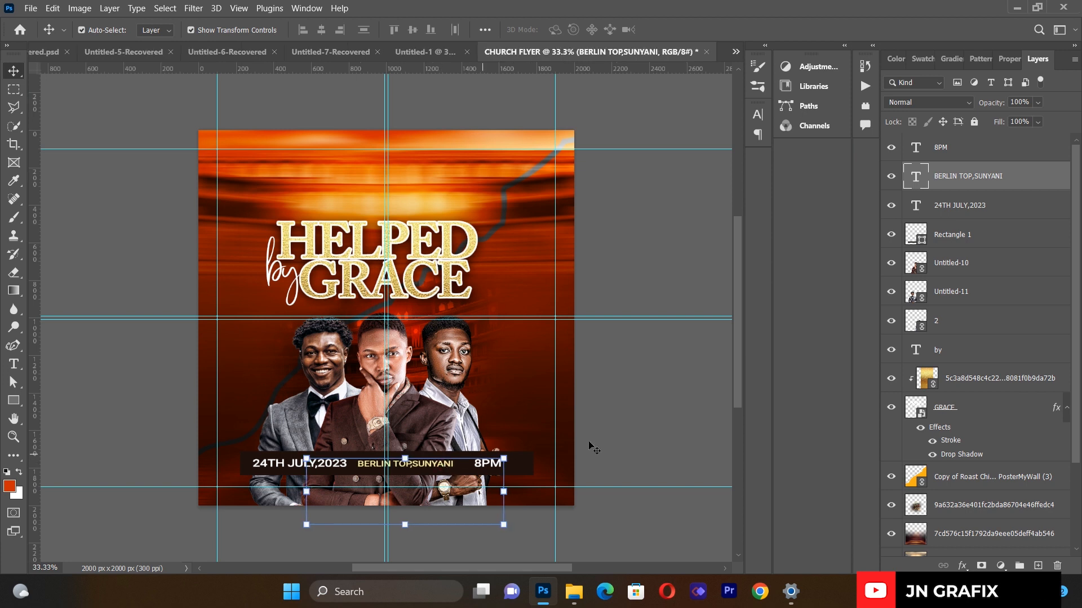
click(640, 431)
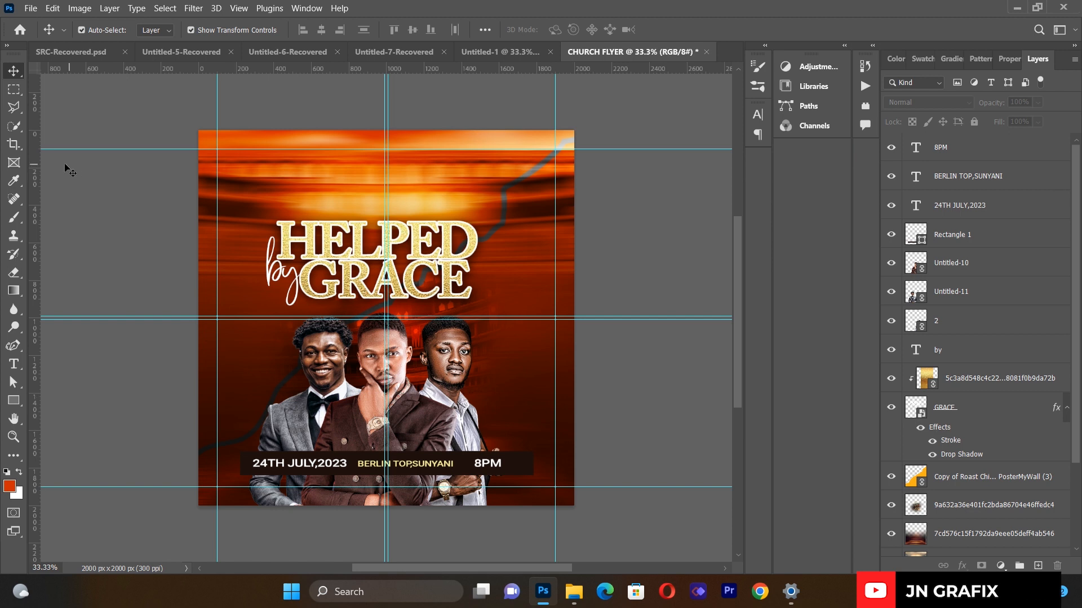
- Place the orange lens flare image from the church flyer folder as linked, scaled to 142.77% over the flyer's lower half
click(31, 8)
click(95, 281)
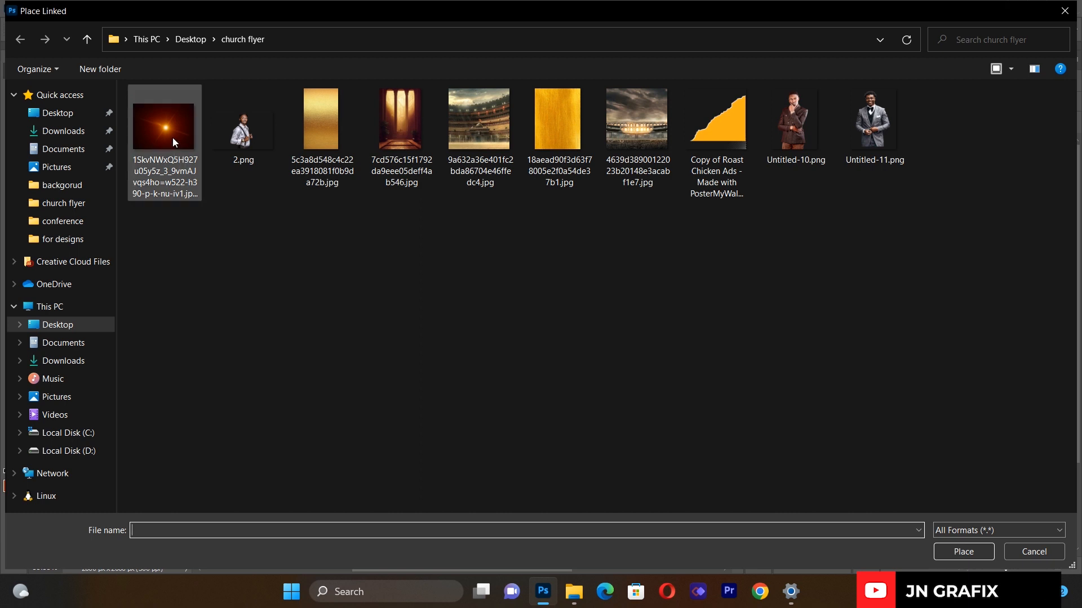
double_click(172, 137)
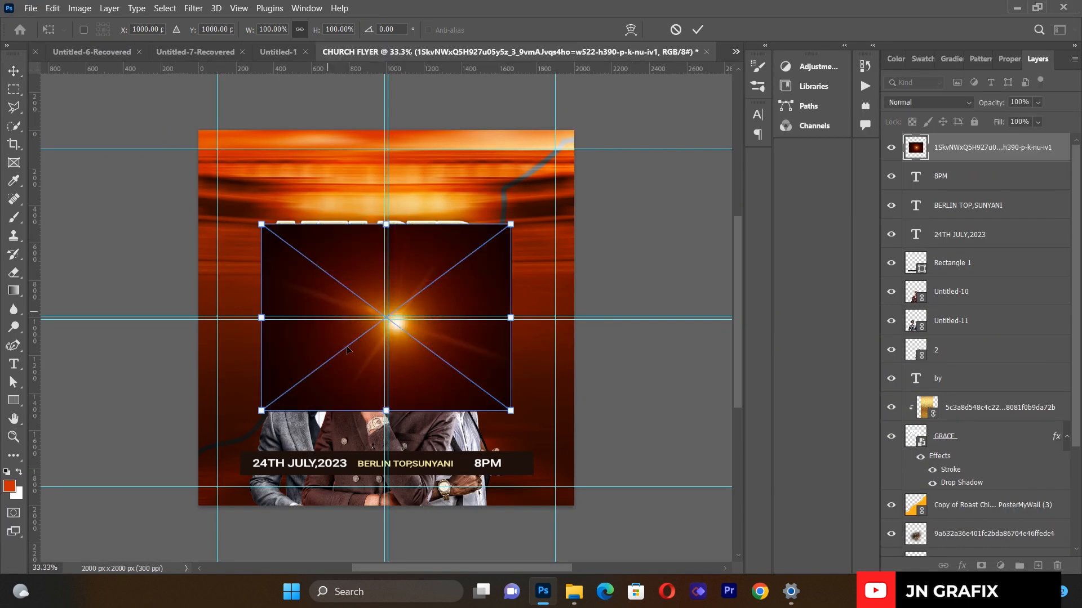
drag(386, 412, 386, 494)
drag(430, 378, 414, 475)
click(12, 78)
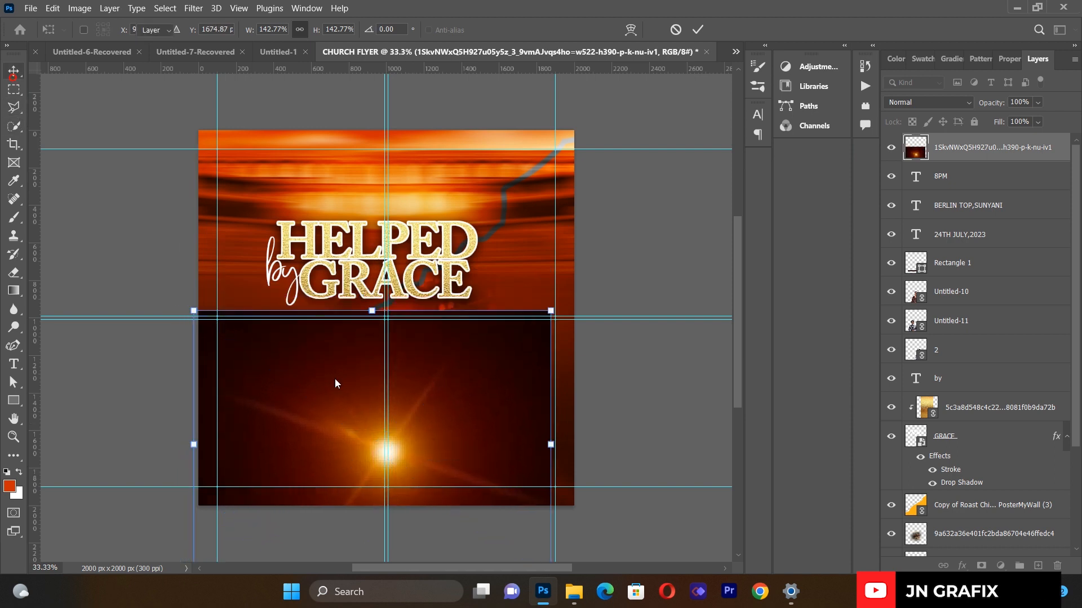
double_click(323, 376)
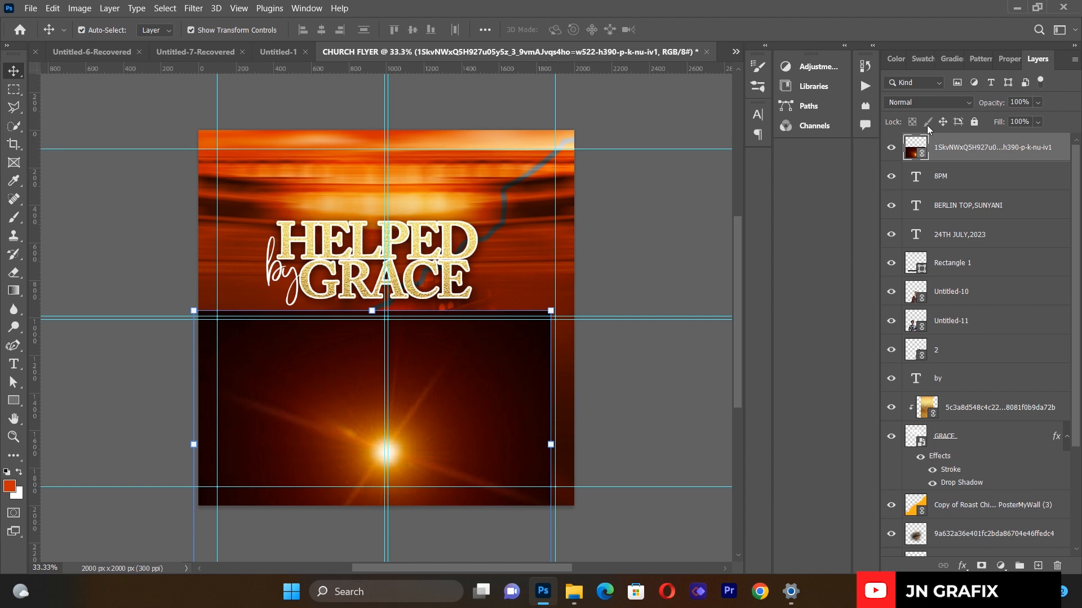
- Set the lens flare layer's blend mode to Color Dodge and move the flare slightly up over the portraits
click(915, 102)
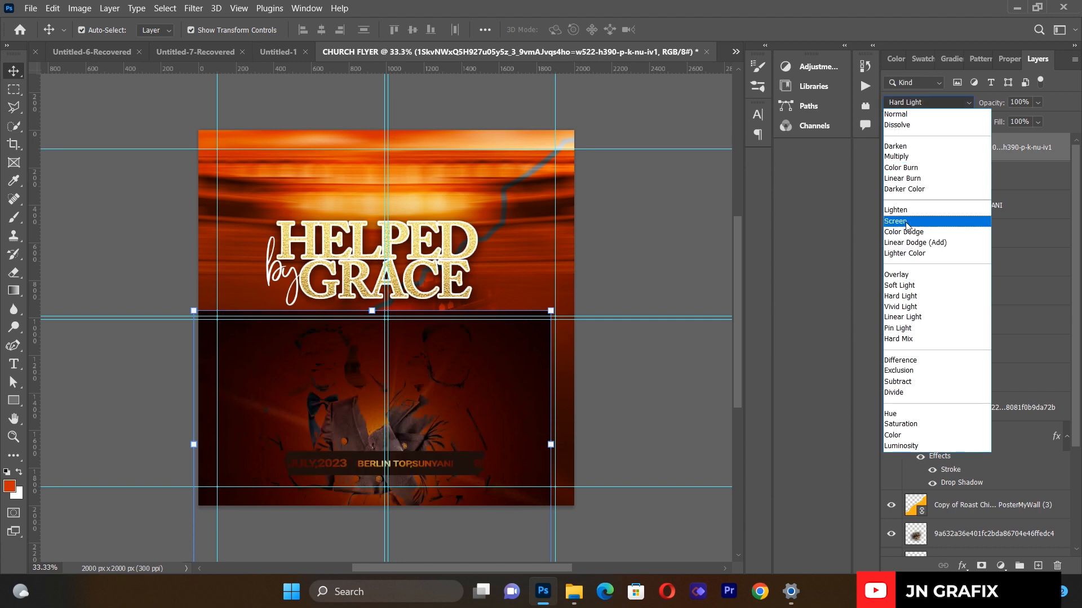
click(904, 232)
click(619, 352)
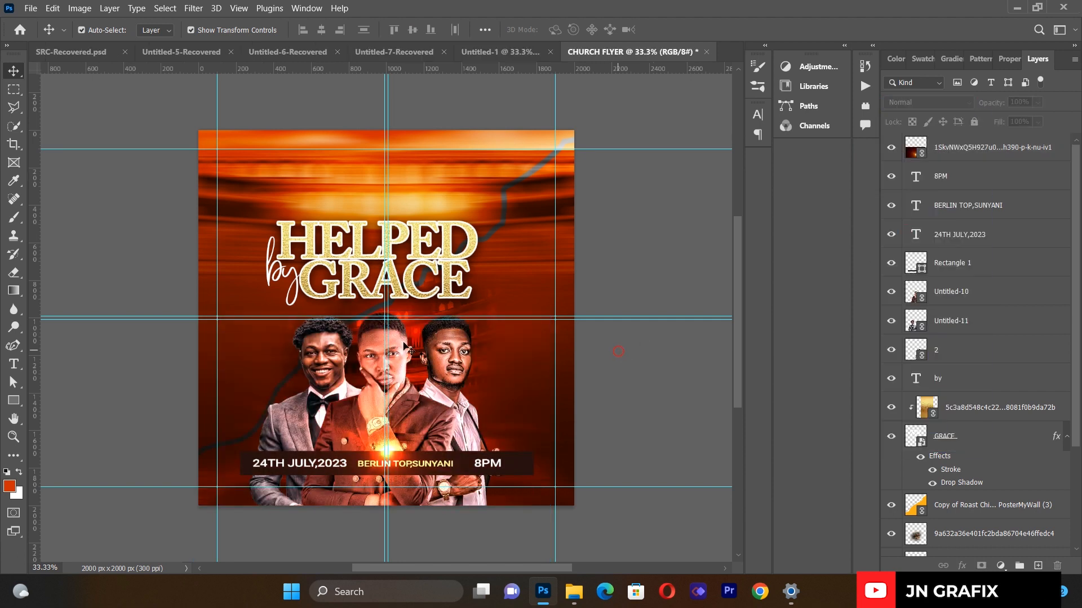
drag(386, 449, 391, 447)
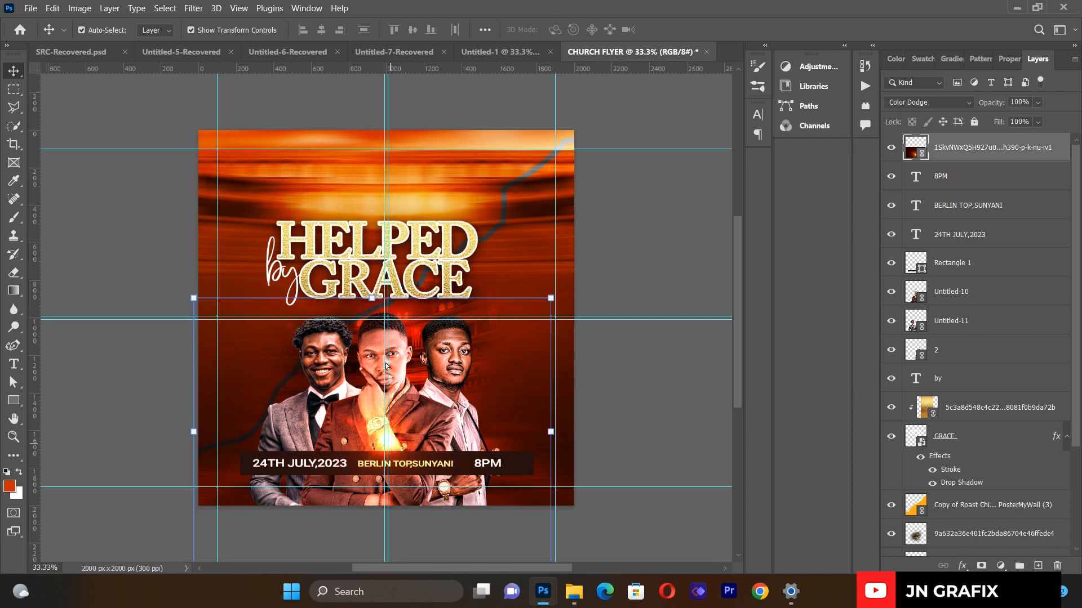
- Enlarge the lens flare to 197.26% and move it down to X 884, Y 1900 px so it glows below the dark bar
key(ctrl+t)
drag(373, 298, 383, 247)
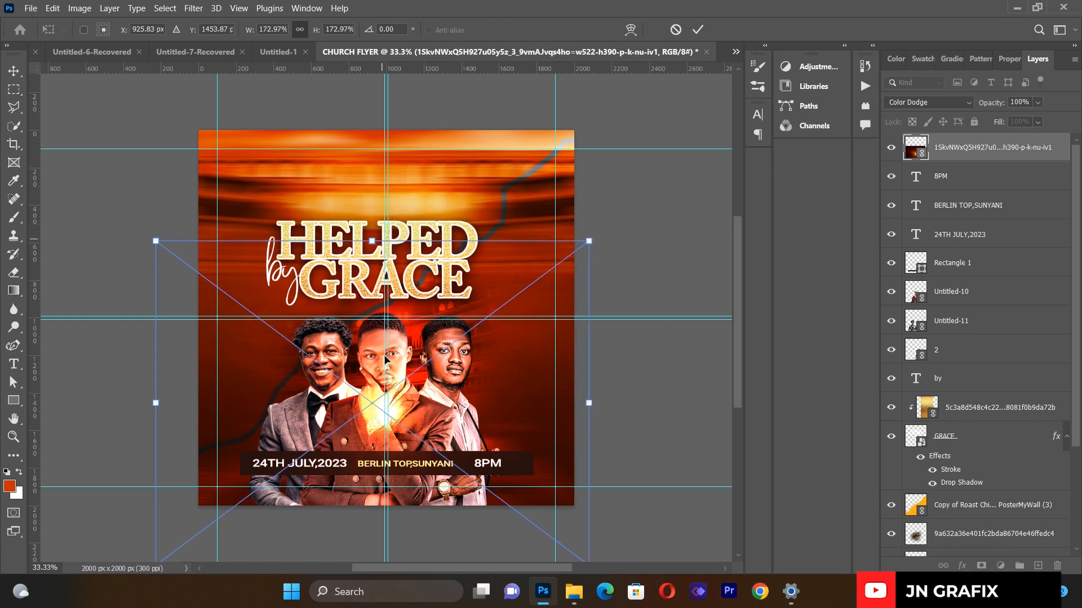
drag(393, 391, 390, 493)
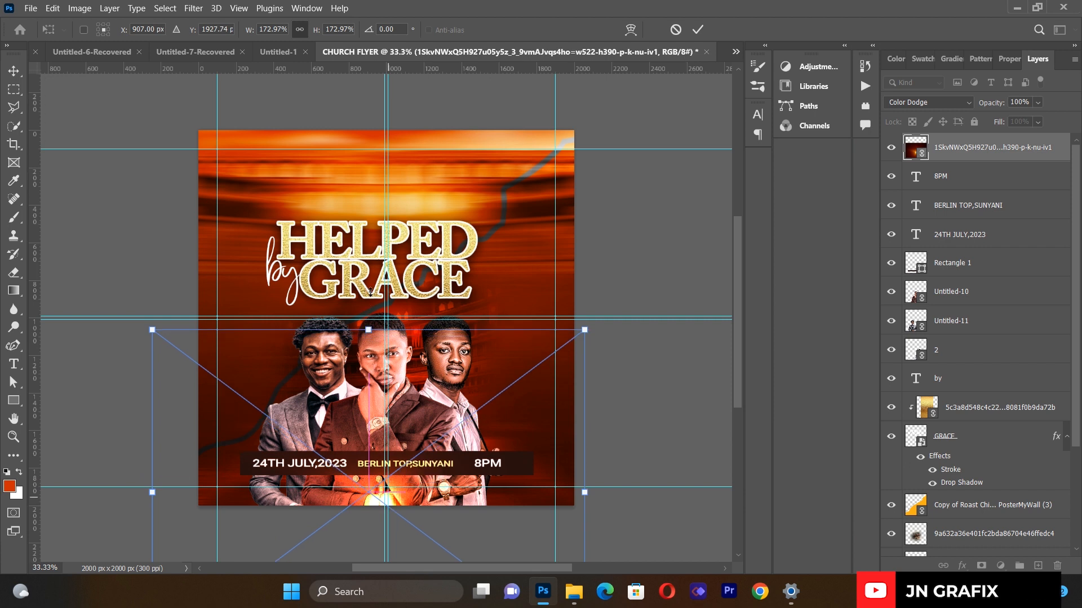
drag(369, 330, 369, 284)
drag(378, 368, 374, 385)
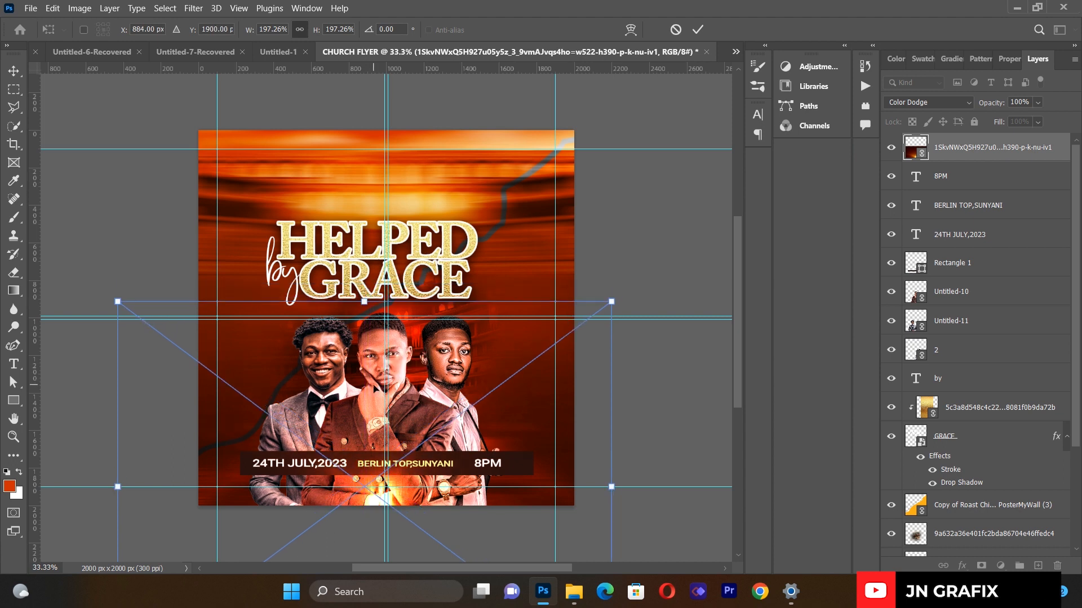
click(13, 70)
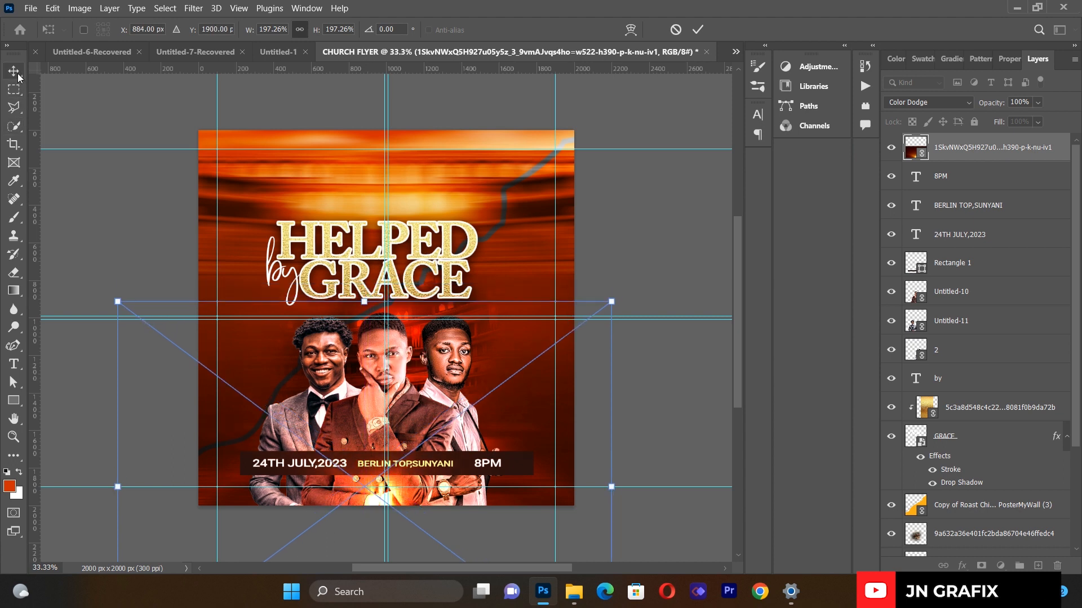
click(98, 220)
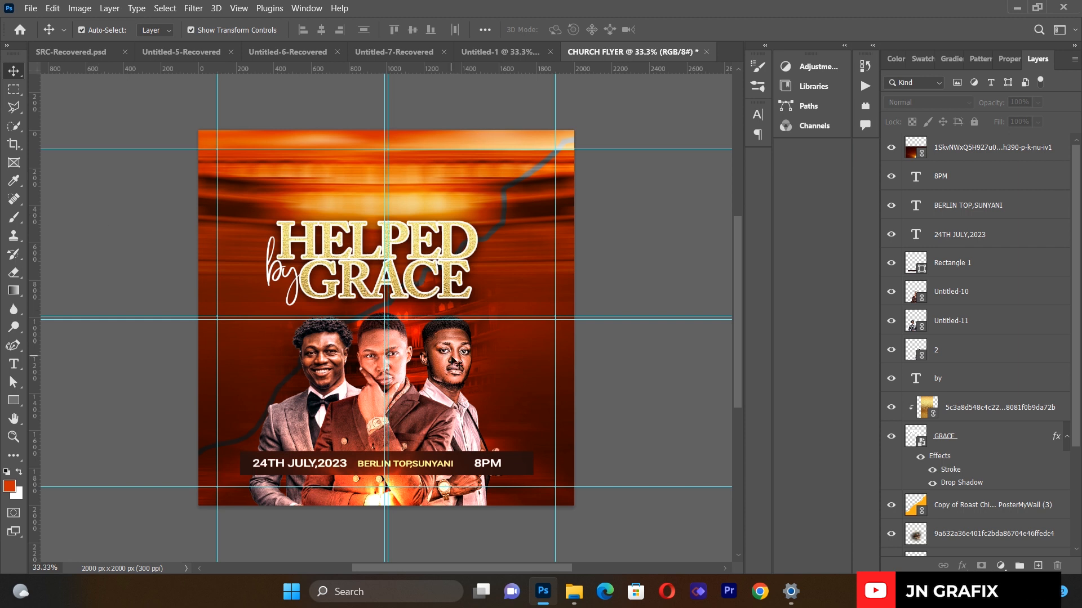
click(520, 396)
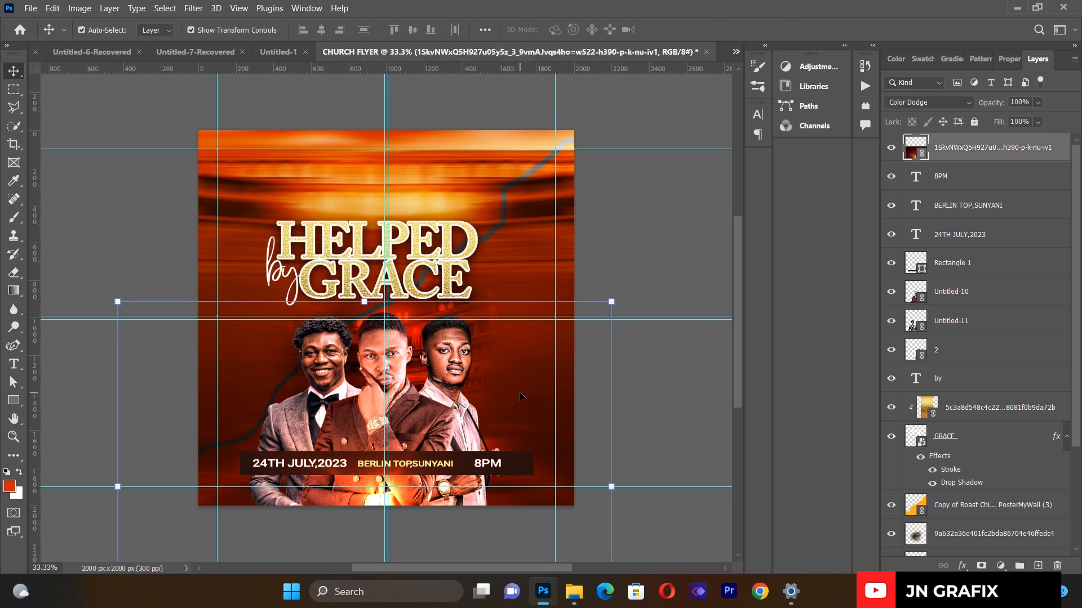
- Rasterize the lens flare layer and fade its upper edge with a 900 px eraser
click(14, 272)
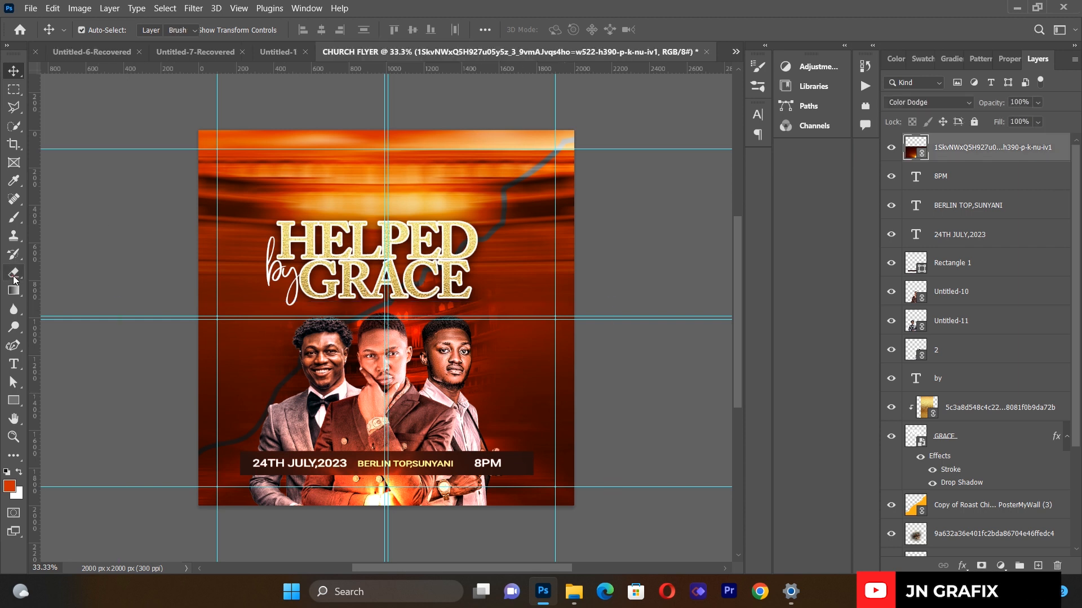
click(246, 289)
click(510, 231)
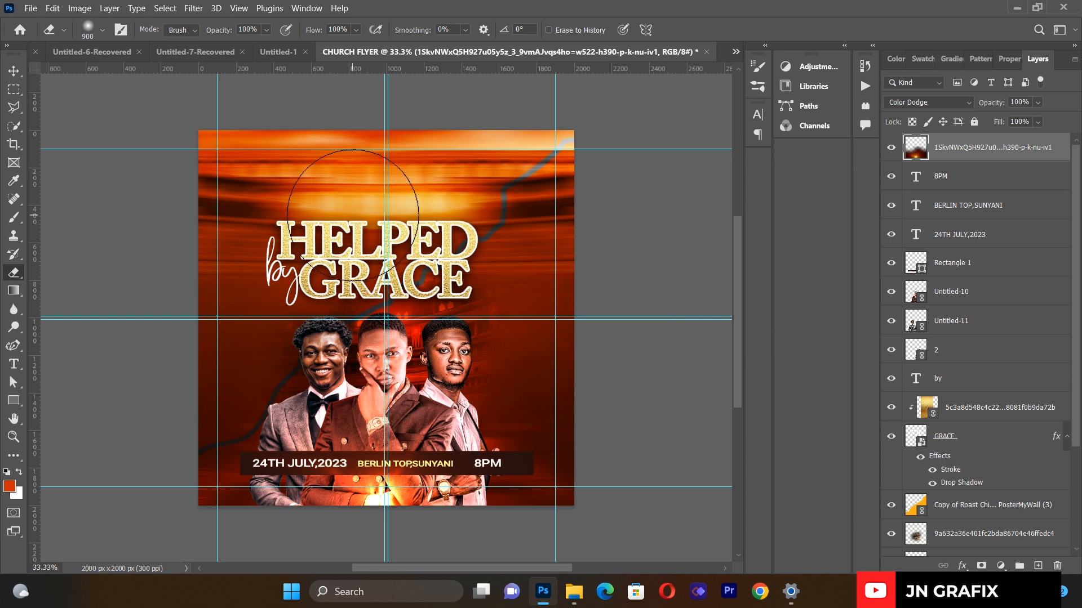
- Enlarge the lens flare to 133.45% and move it slightly down over the flyer's lower edge
key(v)
mouse_move(363, 296)
mouse_down()
mouse_move(363, 250)
mouse_move(377, 304)
mouse_up()
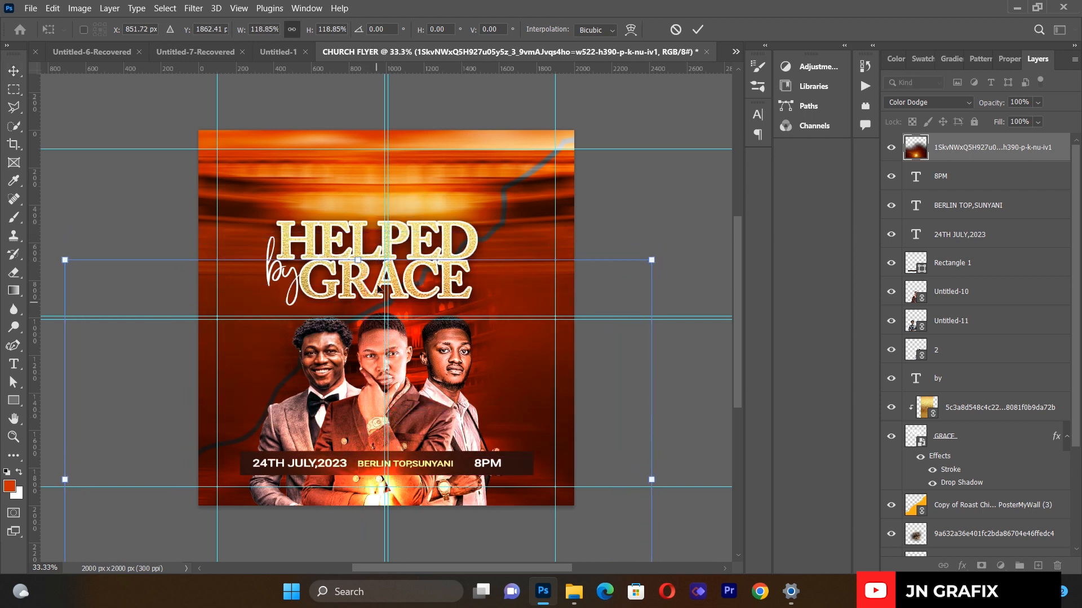
drag(357, 260, 360, 205)
drag(390, 364, 402, 439)
click(12, 76)
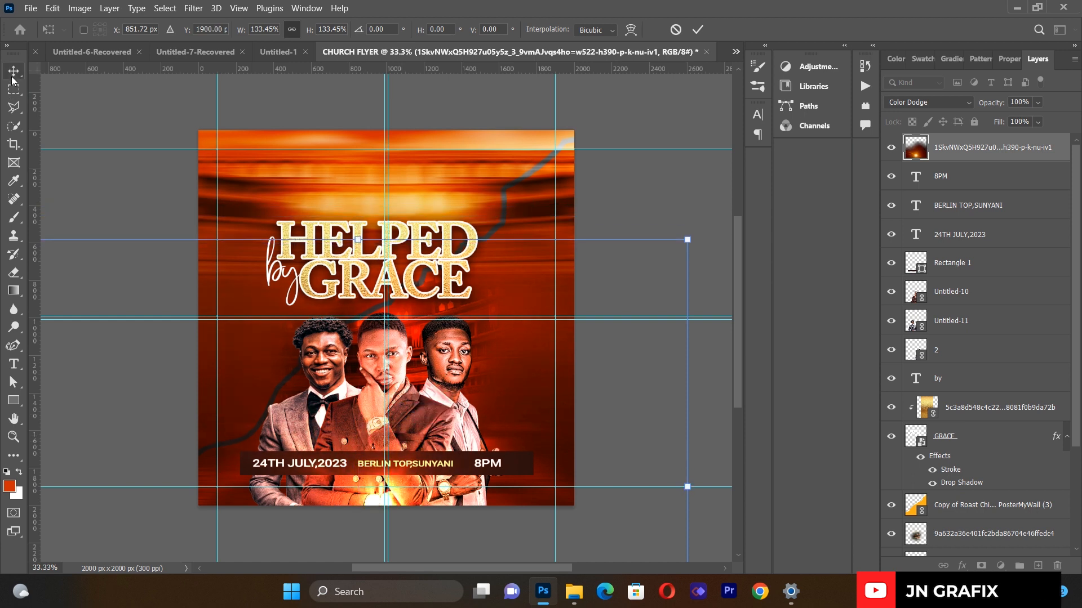
click(133, 254)
drag(399, 504, 401, 510)
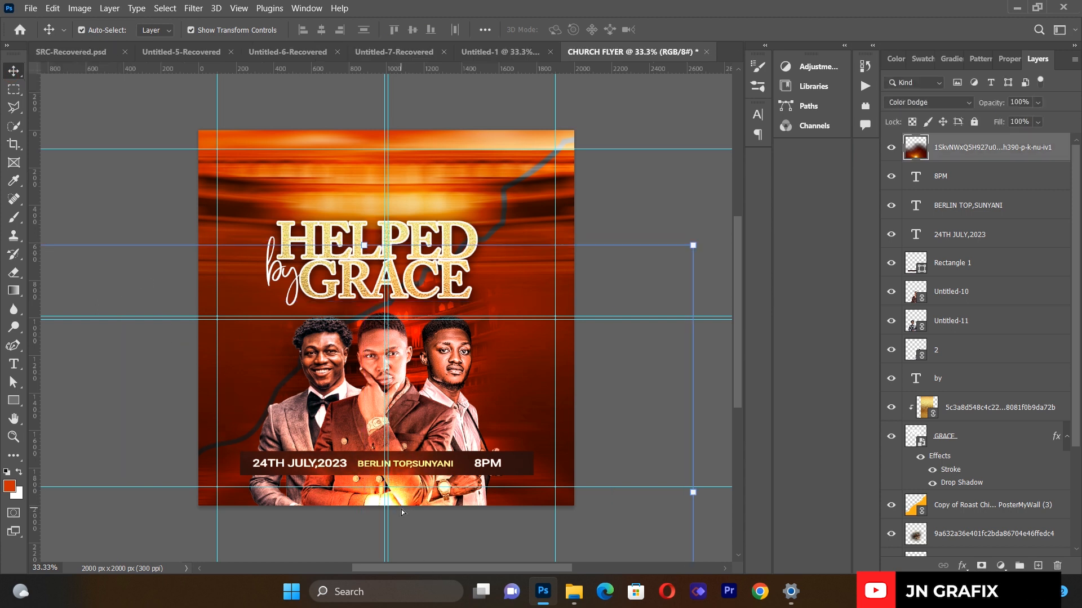
click(137, 220)
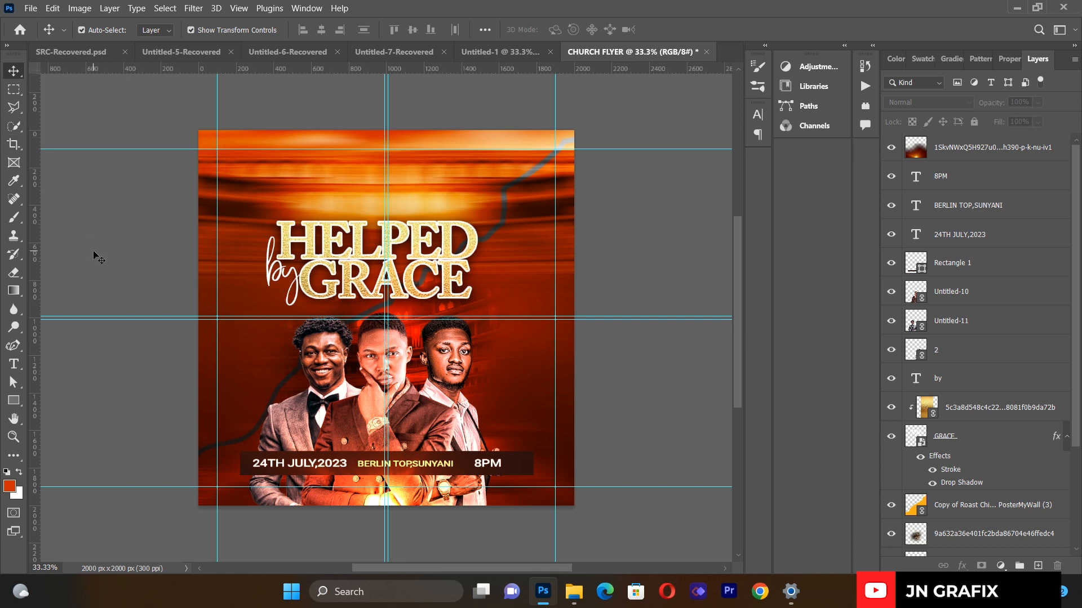
- Create a text box across the portraits containing MIN with the first minister's name on the line below
click(14, 364)
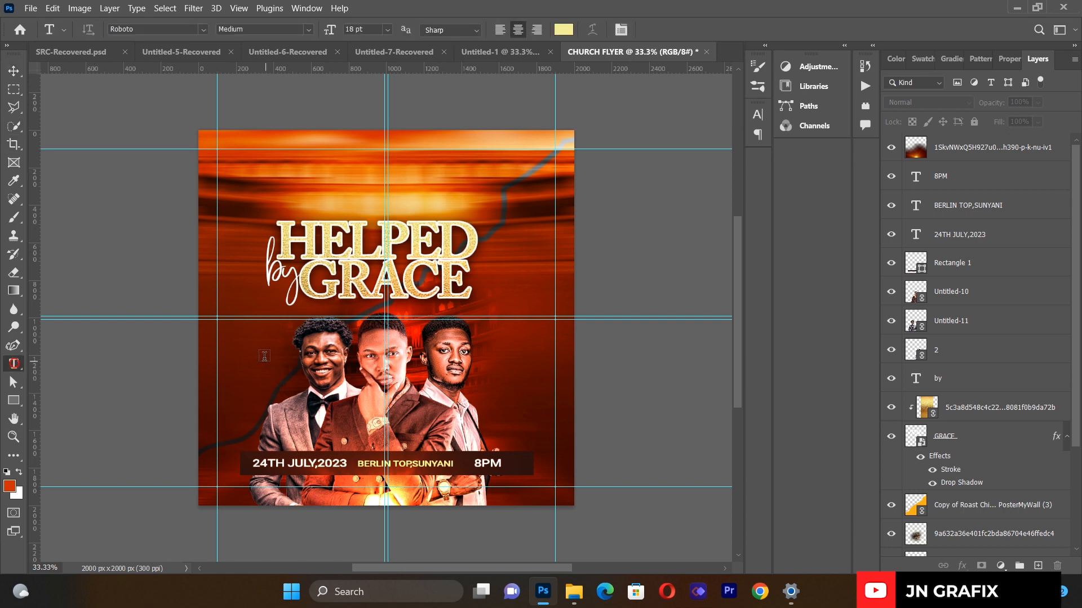
drag(237, 335, 561, 451)
key(Delete)
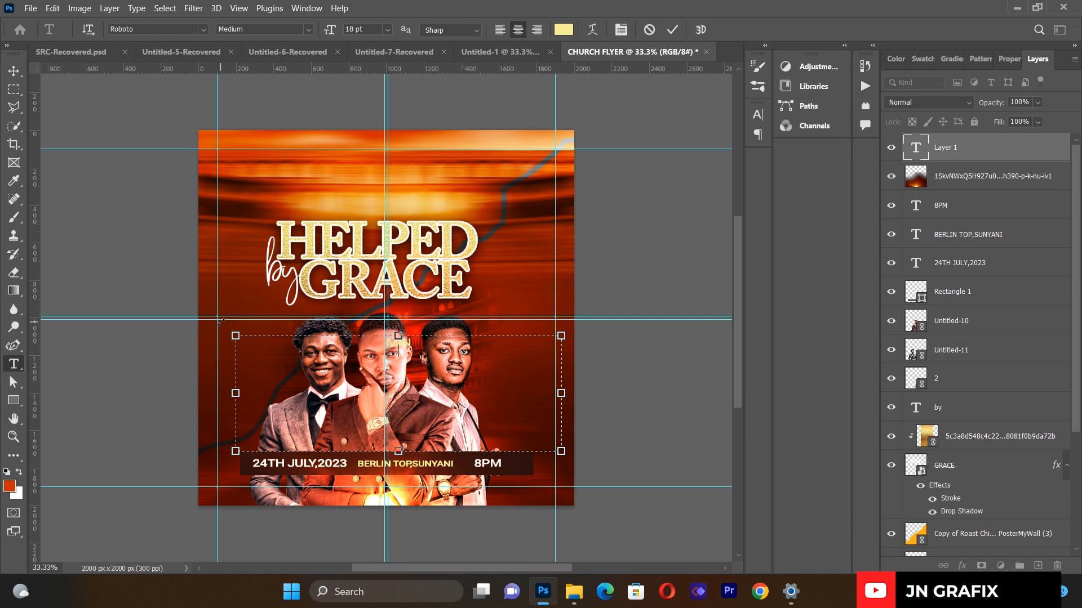
key(Return)
text(CHARLES)
- Set the leading of the whole two-line minister's name text to 11 pt
key(ctrl+a)
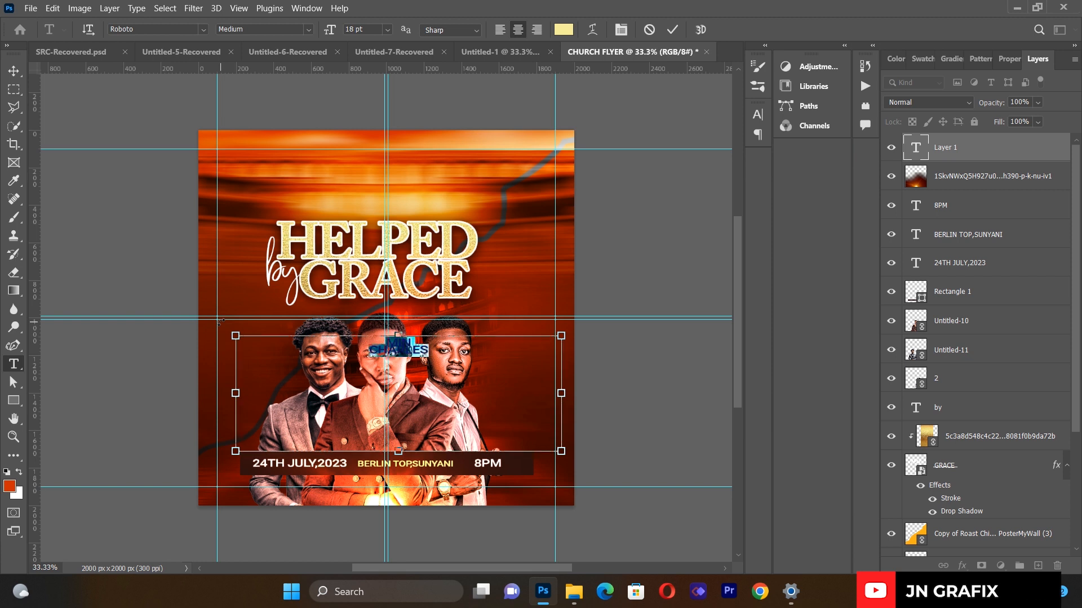
click(620, 29)
click(734, 151)
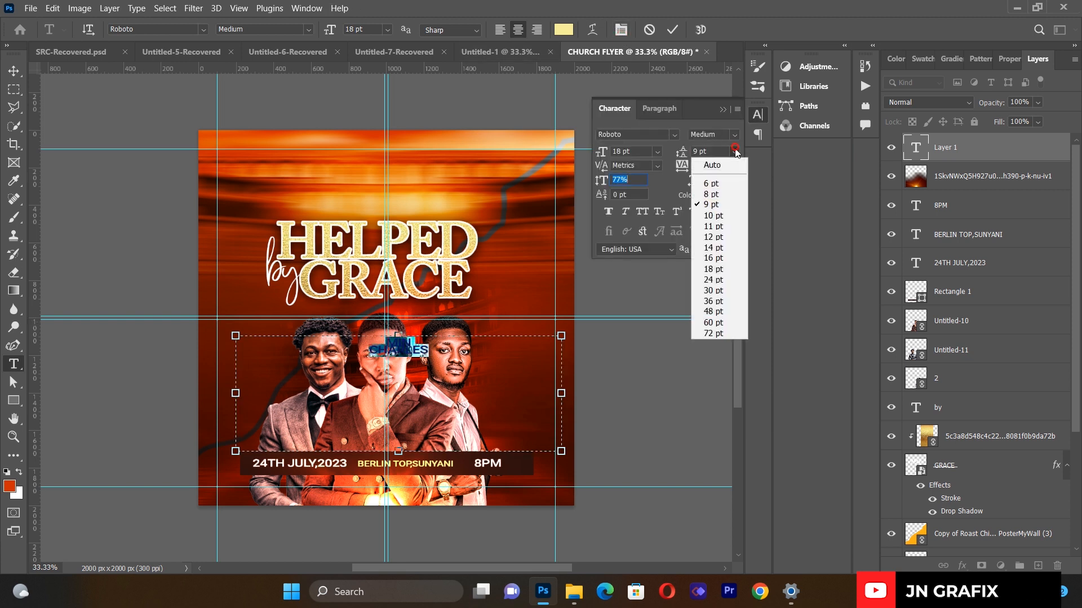
click(713, 226)
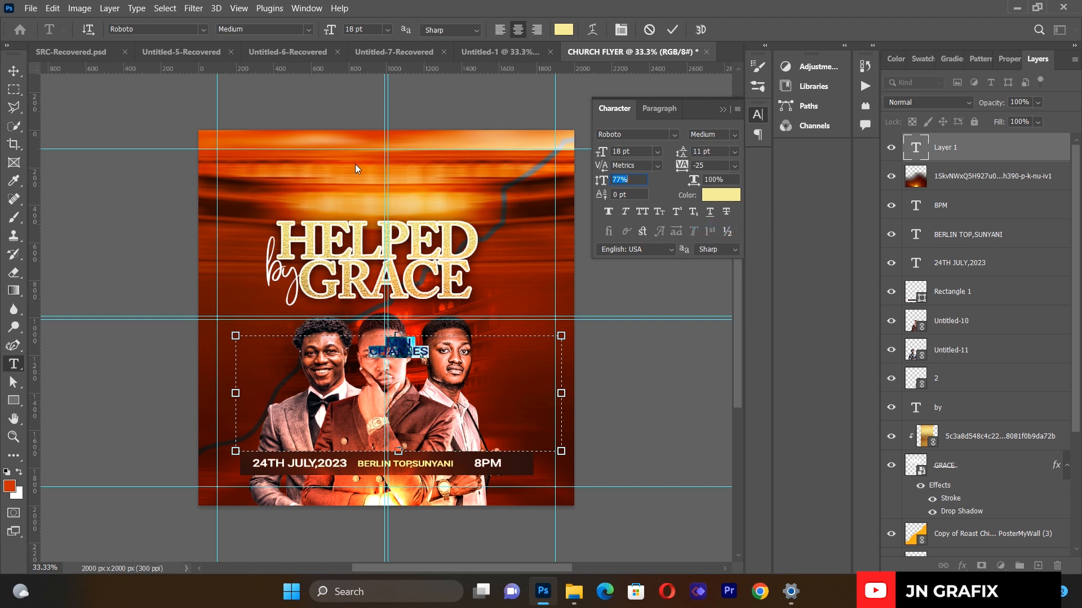
- Scale the minister's name text to 54.15% and place it to the left of the left portrait's chin
click(13, 67)
key(ctrl+t)
drag(561, 451, 393, 384)
drag(321, 347, 276, 397)
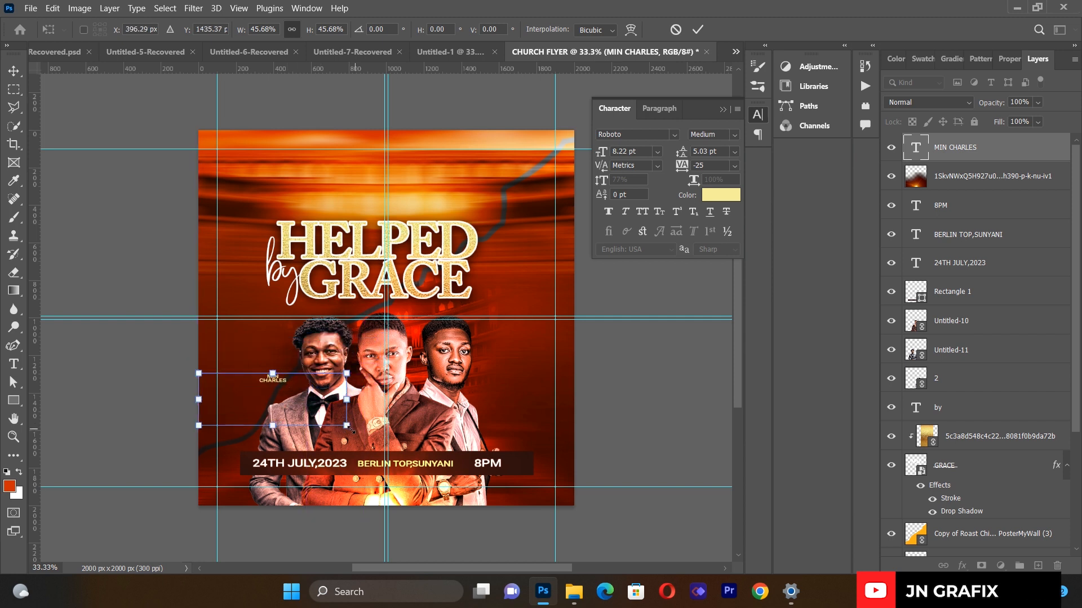
drag(353, 429, 377, 431)
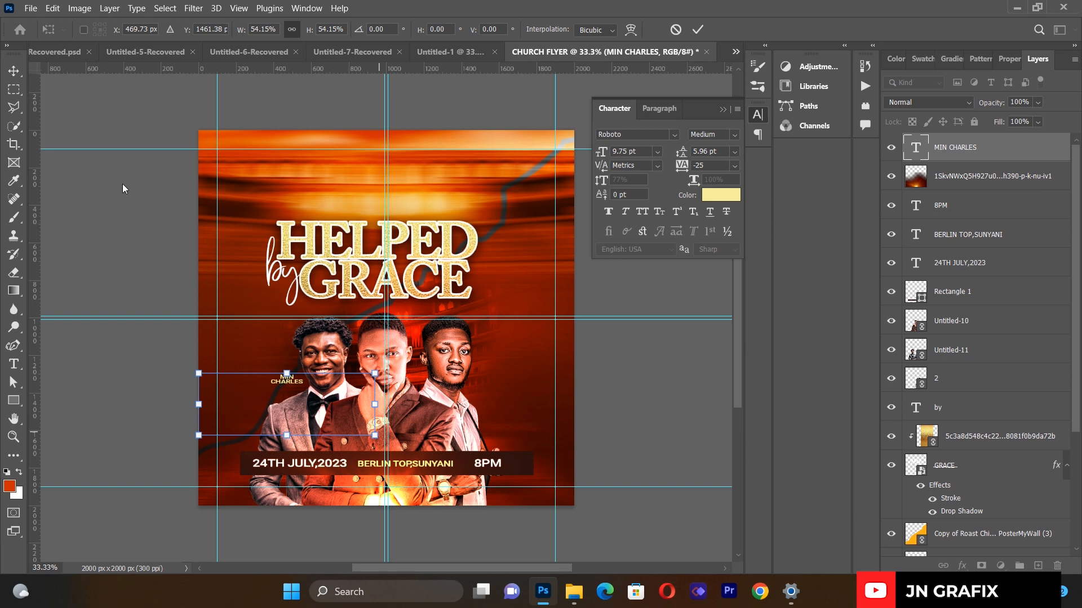
click(14, 71)
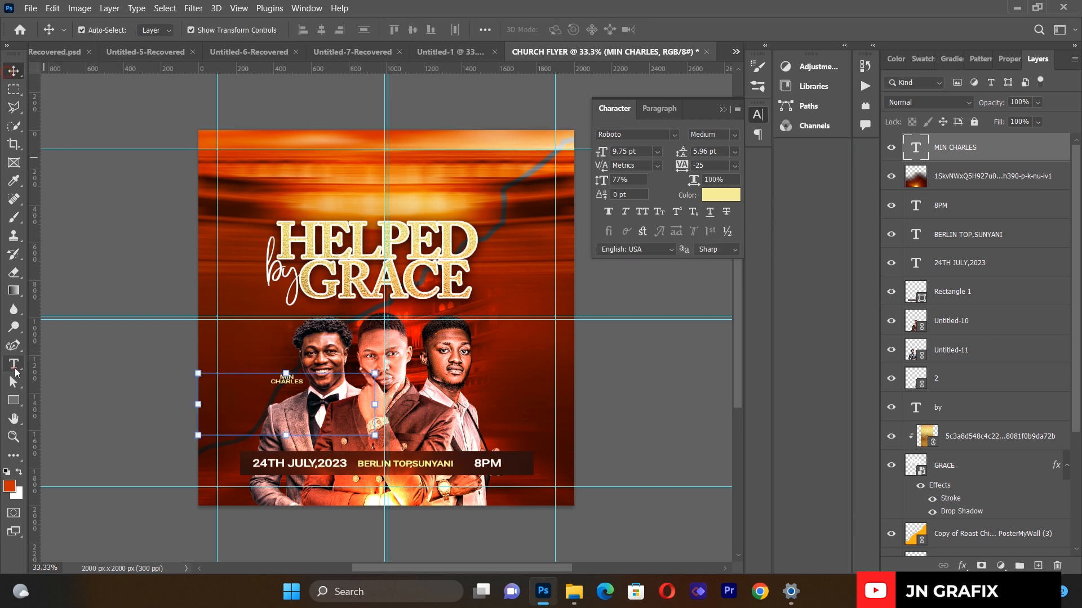
- Increase the leading of the left minister's name label to 8 pt
click(13, 364)
click(281, 378)
key(ctrl+a)
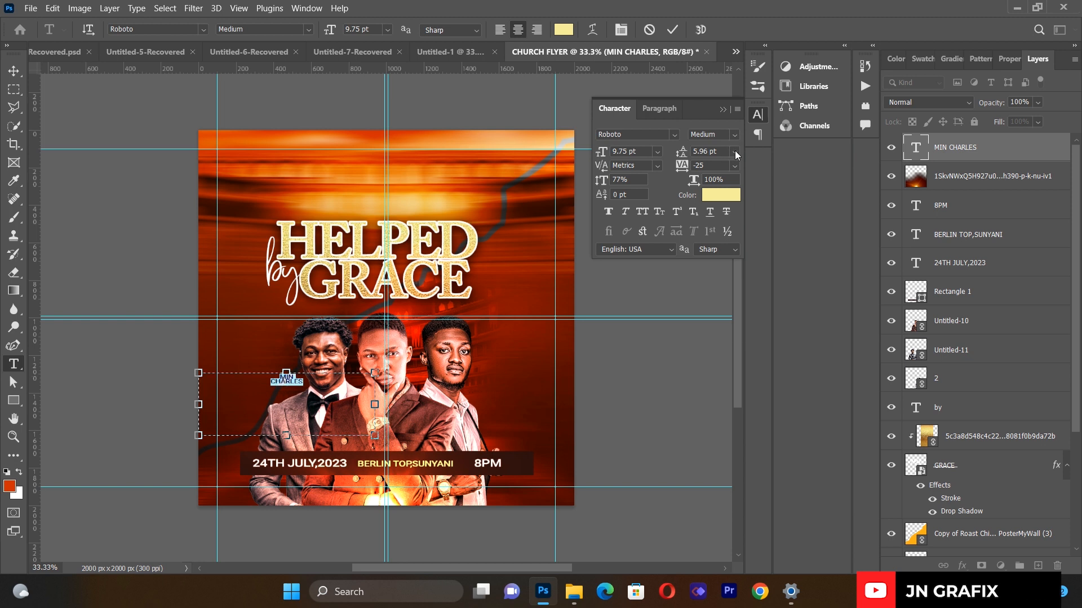
click(735, 151)
click(718, 198)
click(13, 70)
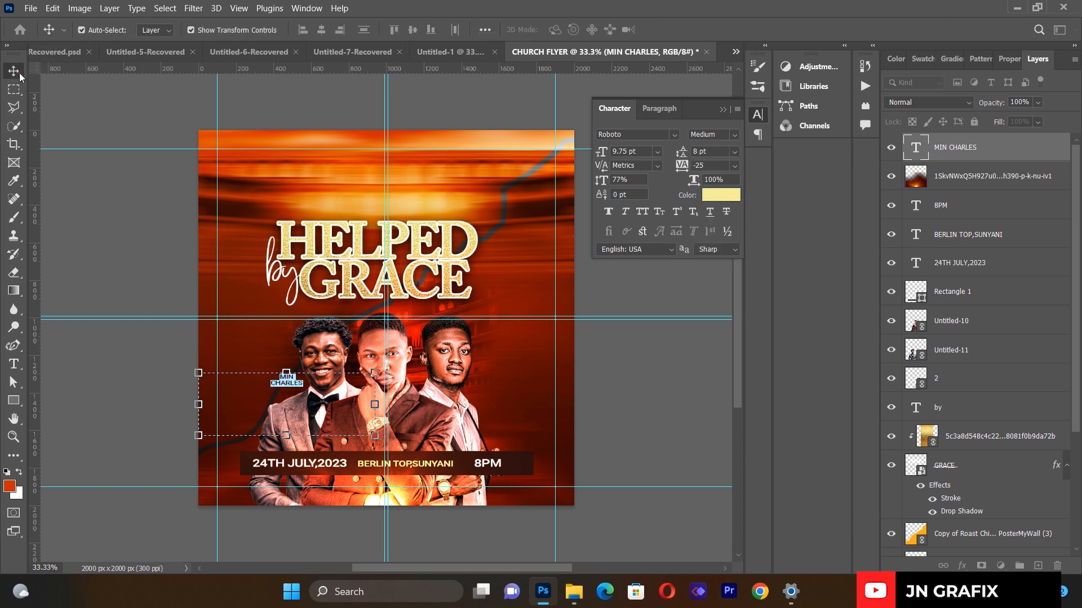
click(92, 258)
- Duplicate the left name label beside the right portrait and replace its second line with the other minister's name
click(295, 385)
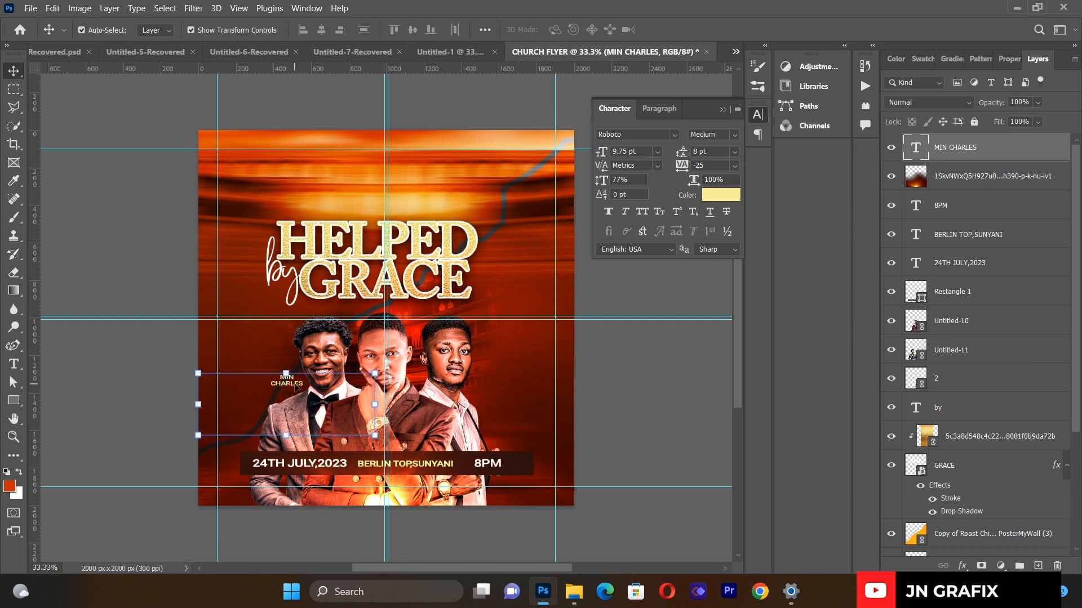
drag(299, 387, 499, 392)
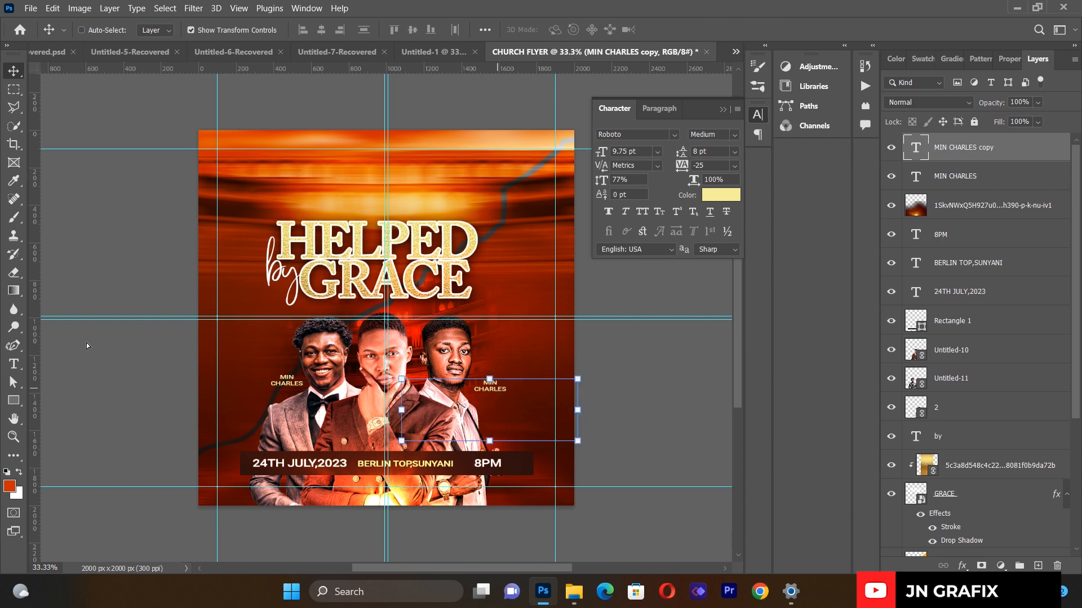
click(13, 364)
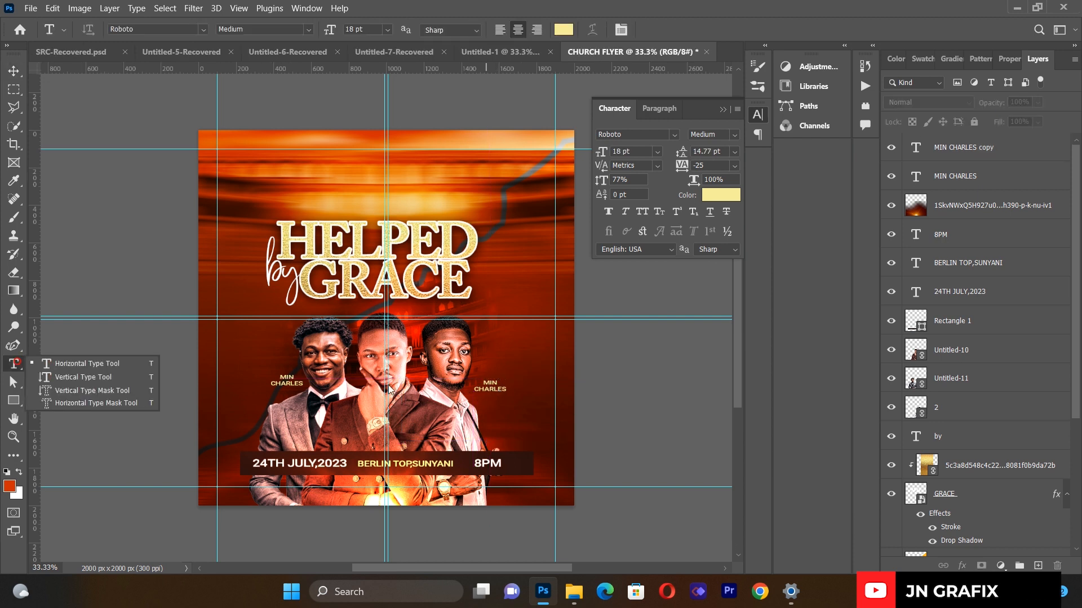
click(502, 388)
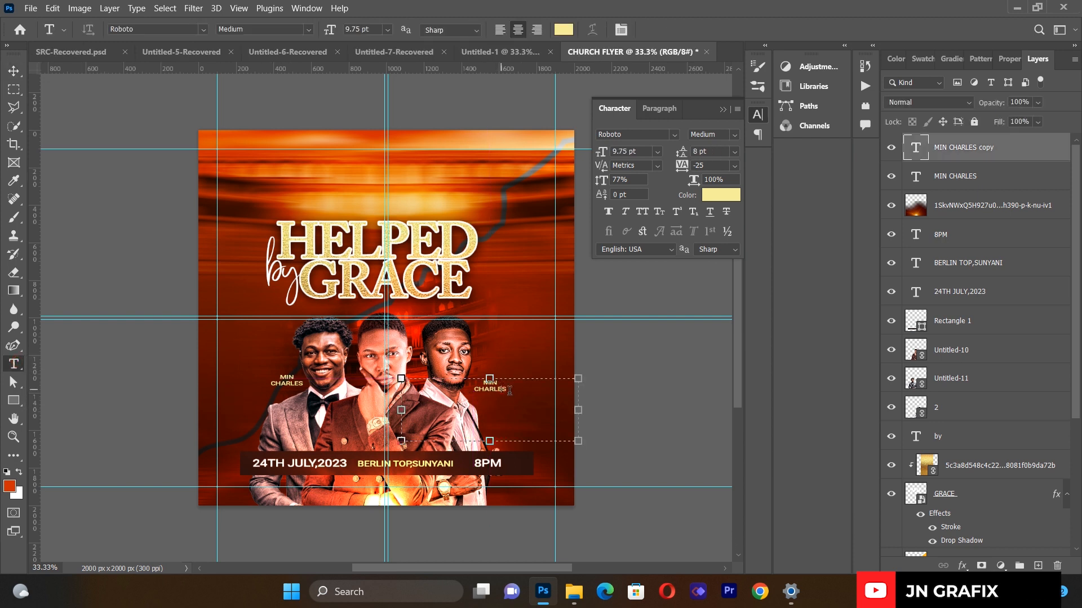
key(BackSpace)
key(BackSpace)
key(BackSpace)
key(BackSpace)
key(BackSpace)
key(BackSpace)
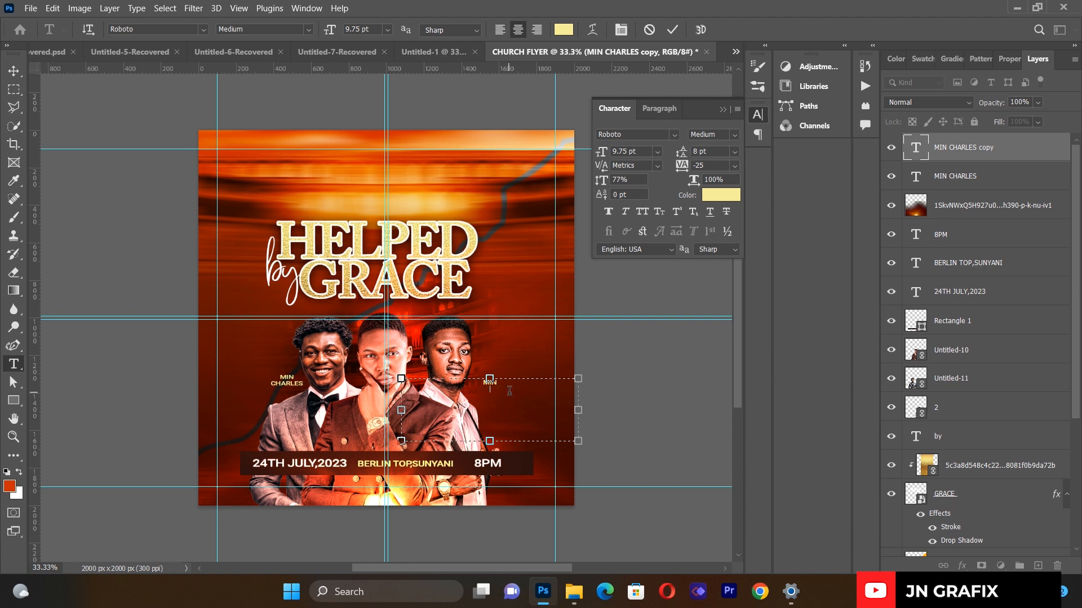
text(PAA K JNR)
click(13, 71)
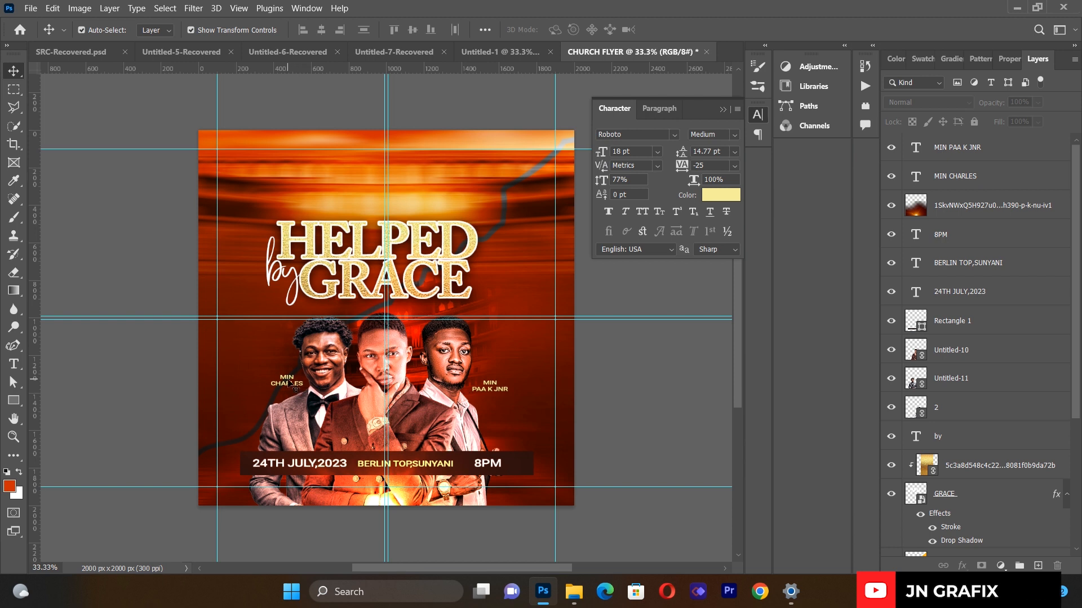
- Move the left minister's name label about 22 px to the left and collapse the character settings
drag(290, 383, 285, 384)
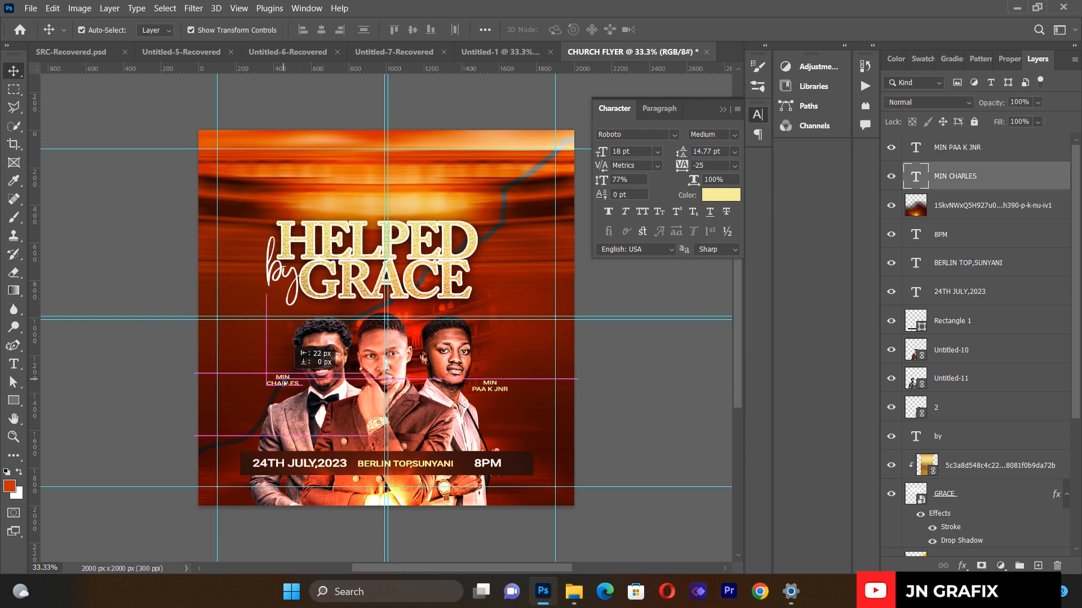
click(120, 376)
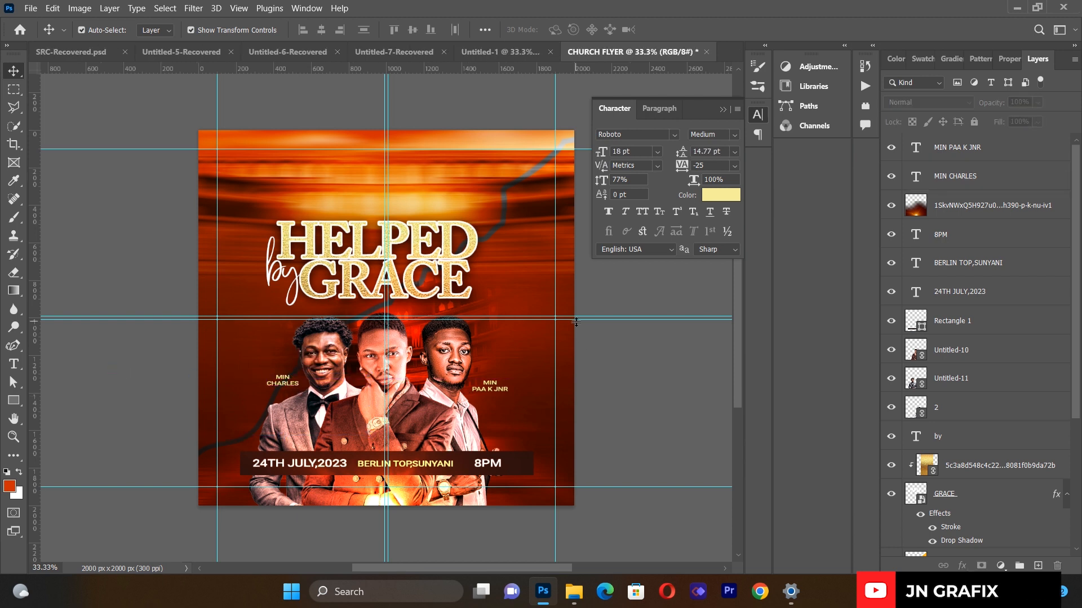
click(722, 110)
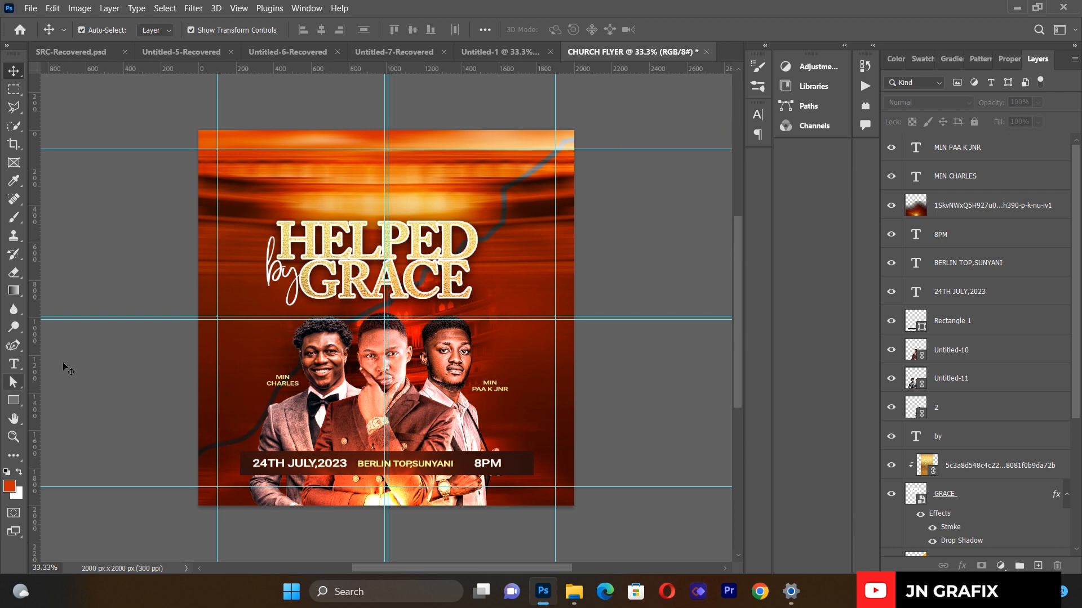
- Duplicate the right name label and place the copy on the middle portrait just above the dark bar
click(480, 393)
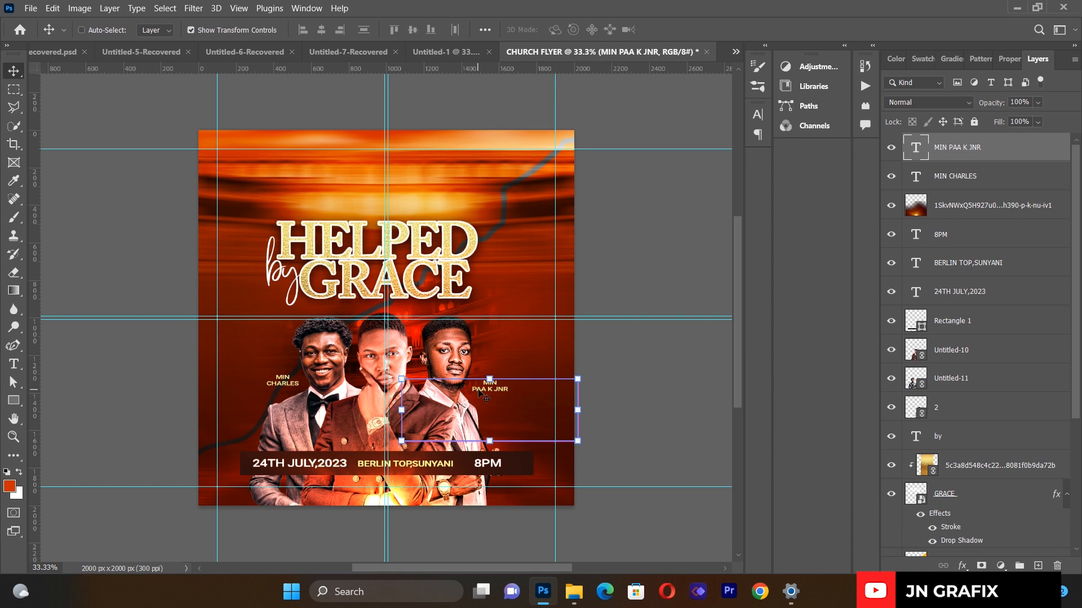
key(ctrl+j)
drag(478, 391, 370, 446)
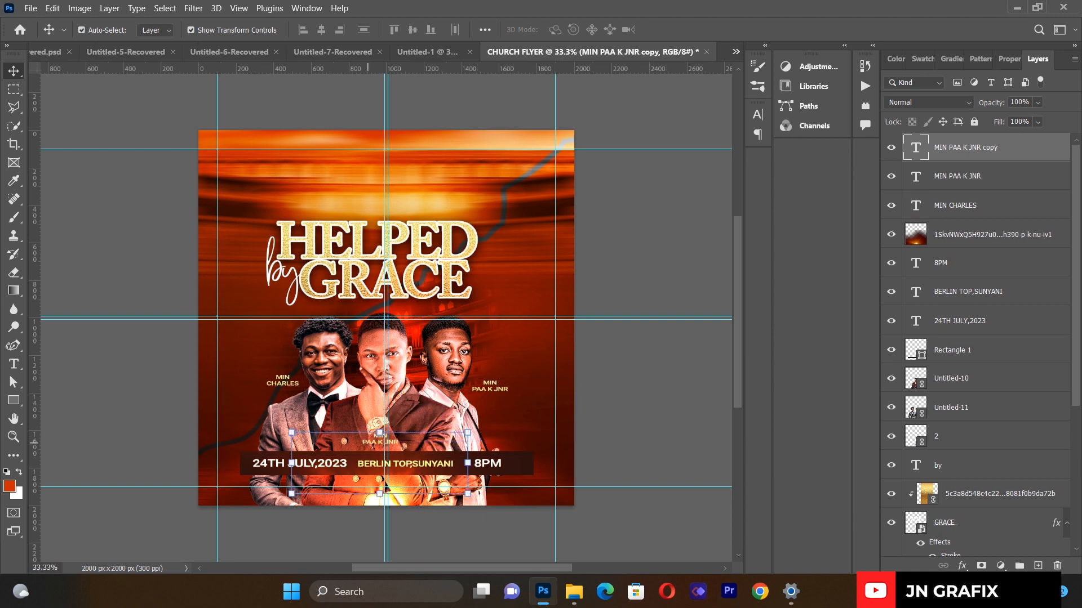
- Change the name label on the middle portrait to REV with the reverend's name below it
key(t)
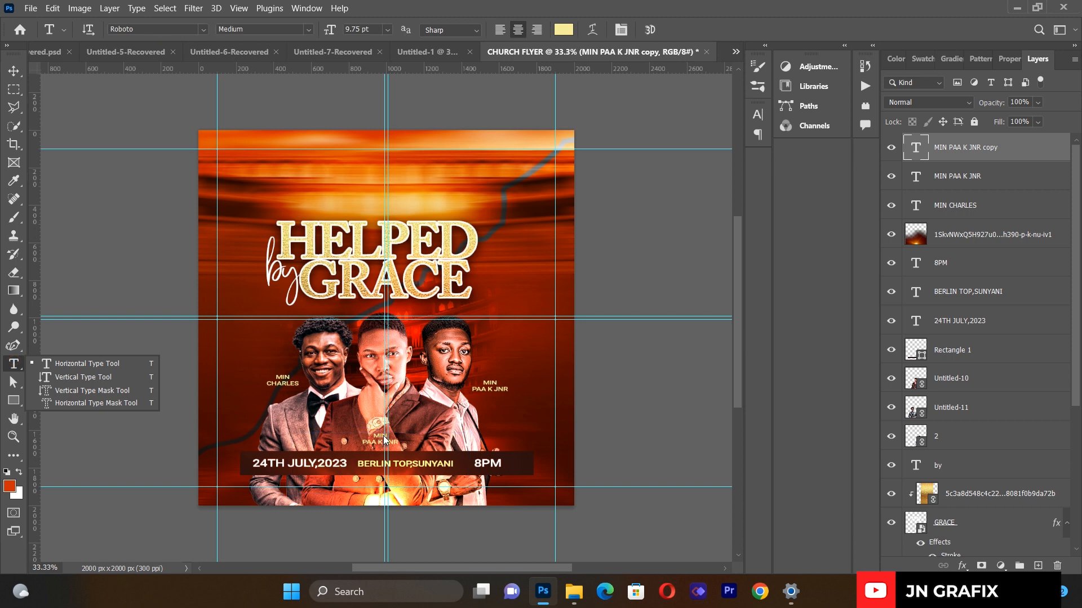
click(117, 364)
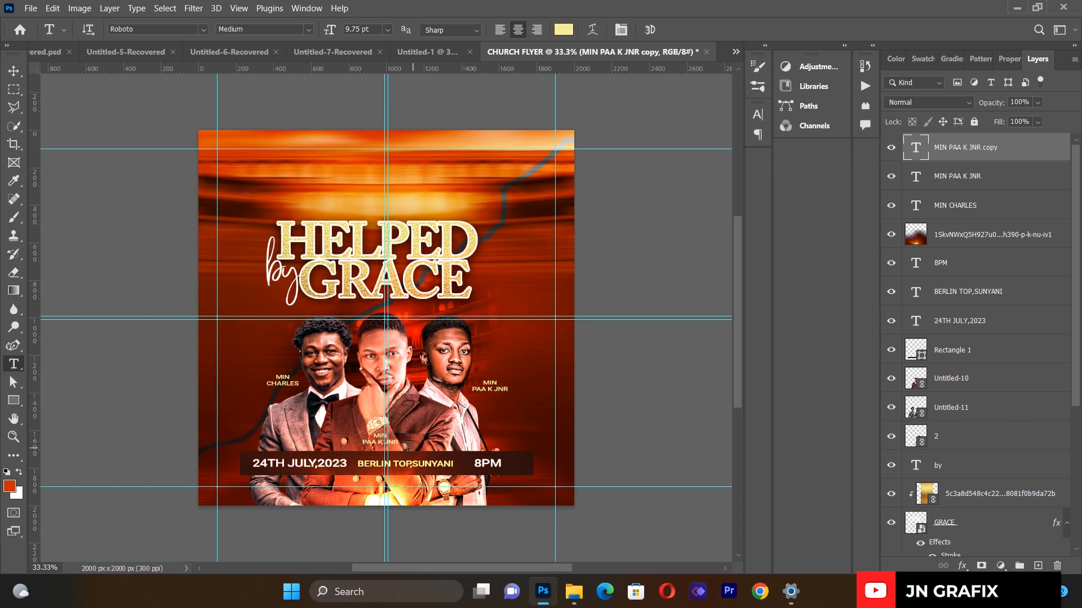
click(380, 439)
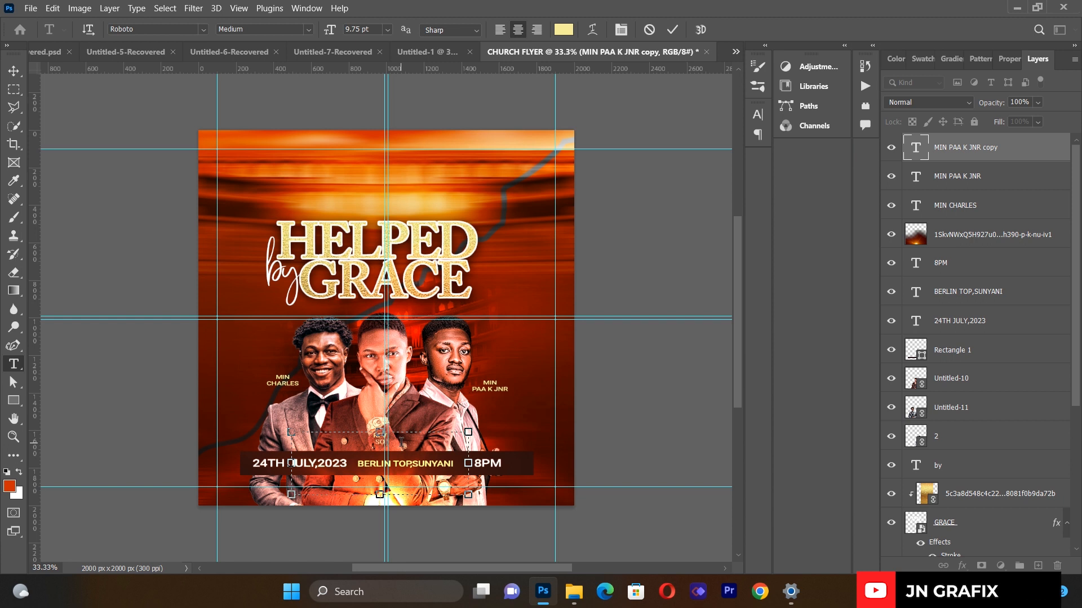
text(ON)
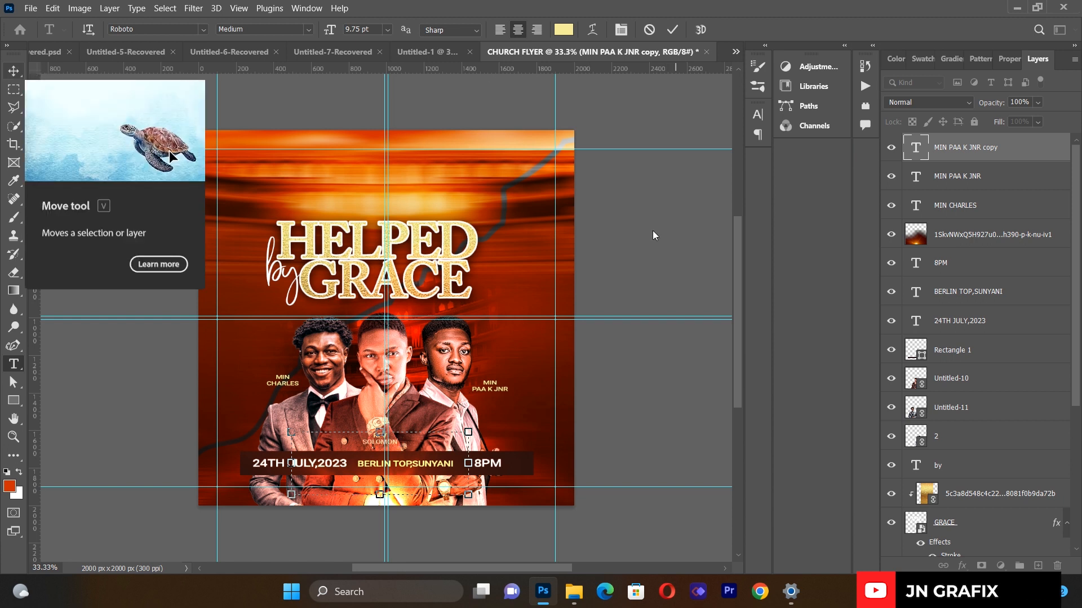
click(13, 70)
click(14, 70)
click(83, 273)
- Add a paragraph text box across the top of the flyer, replacing its placeholder with GODSWORD MINISTRIES
click(14, 364)
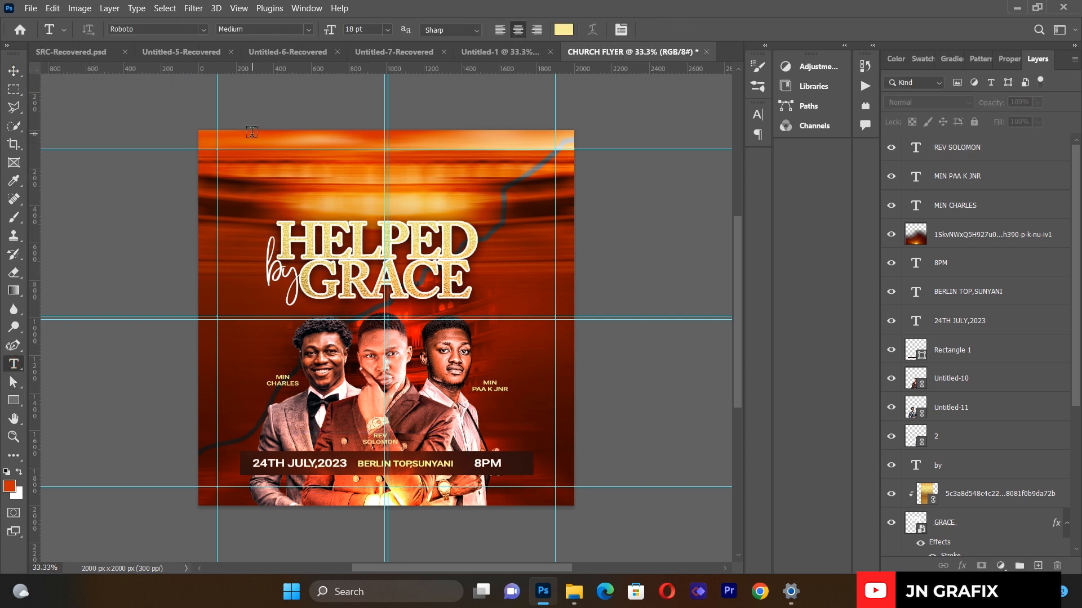
drag(242, 136, 556, 220)
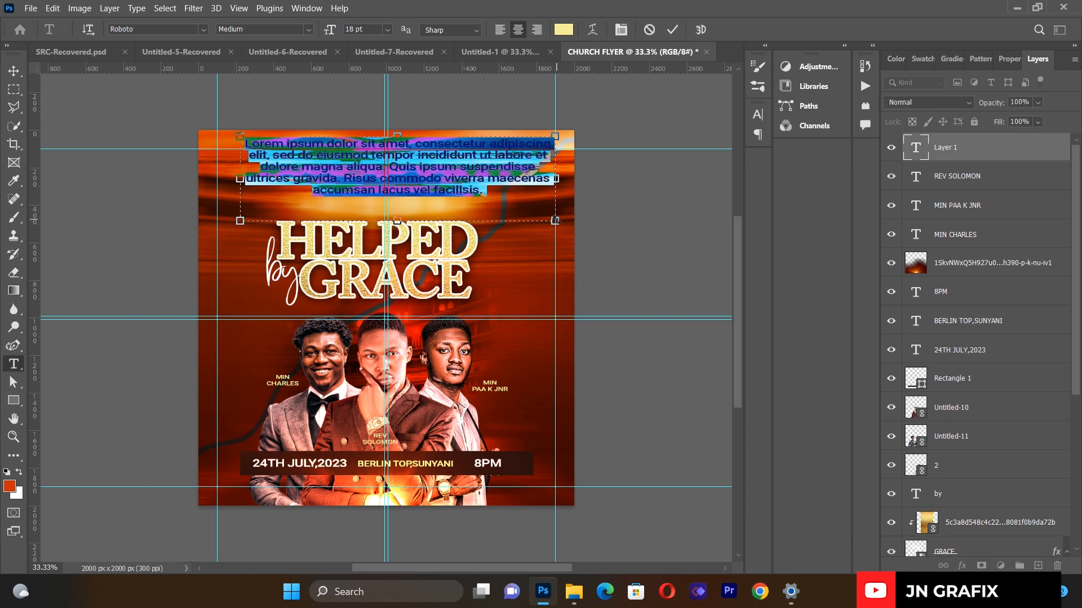
key(BackSpace)
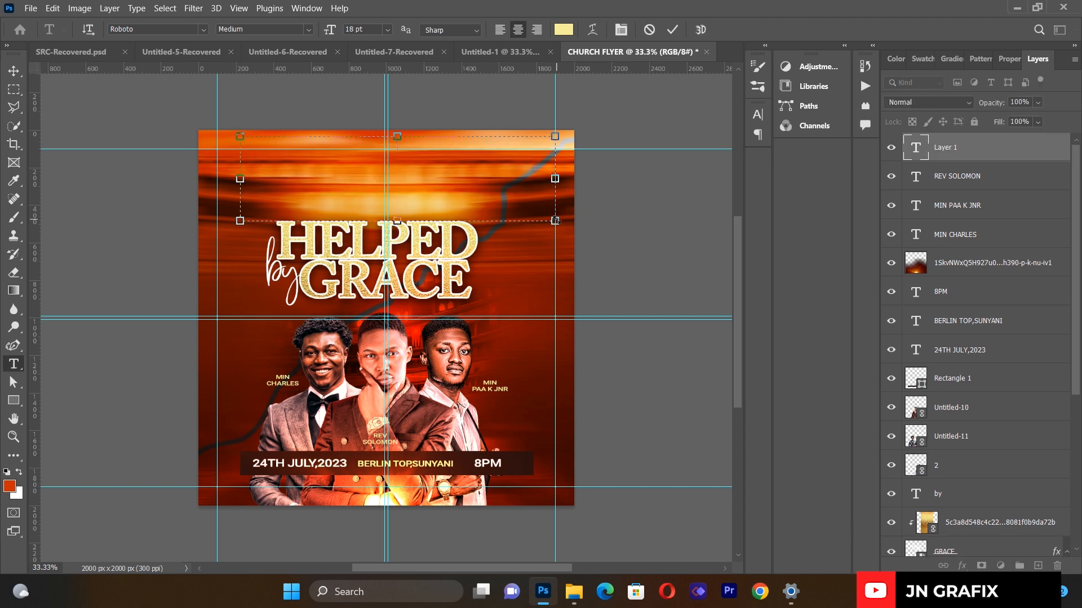
text(GODSWORD MINIS)
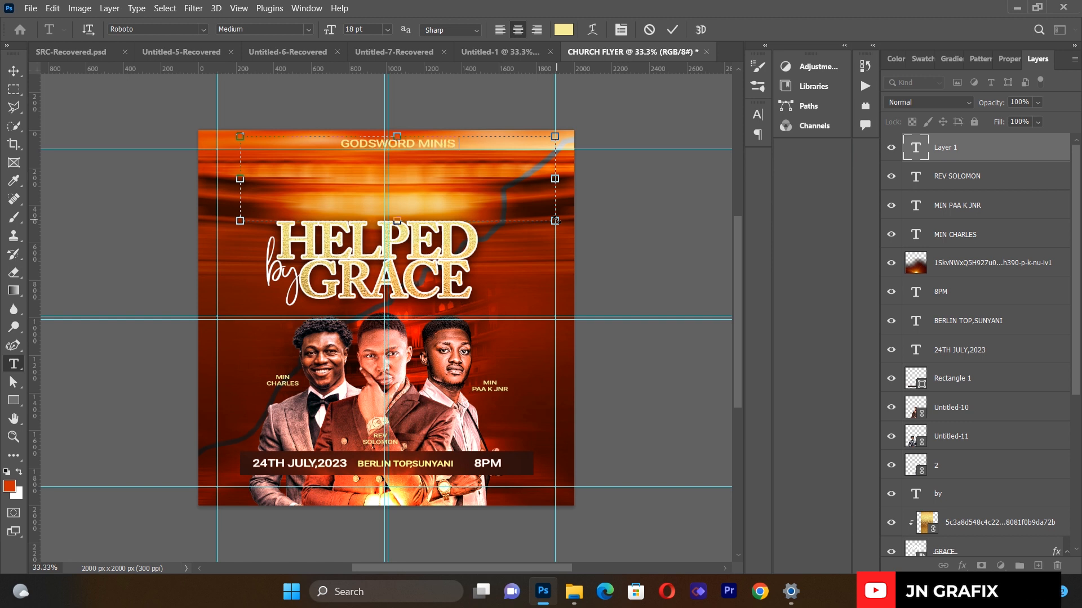
text(TRIES)
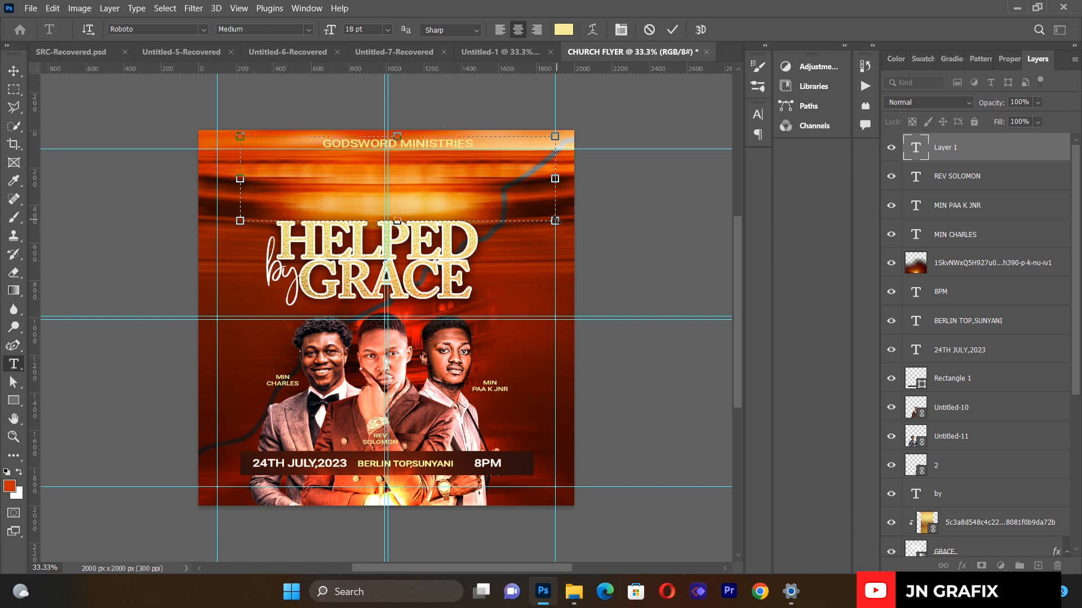
- Set the text colour of the GODSWORD MINISTRIES heading to f7f7f7
click(563, 29)
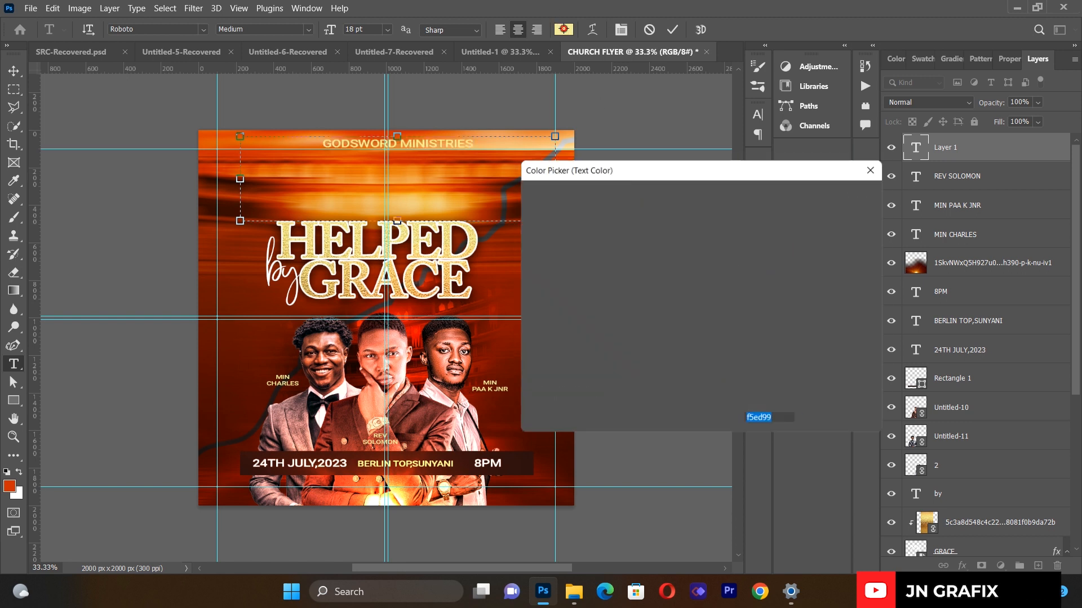
text(f7f7f7)
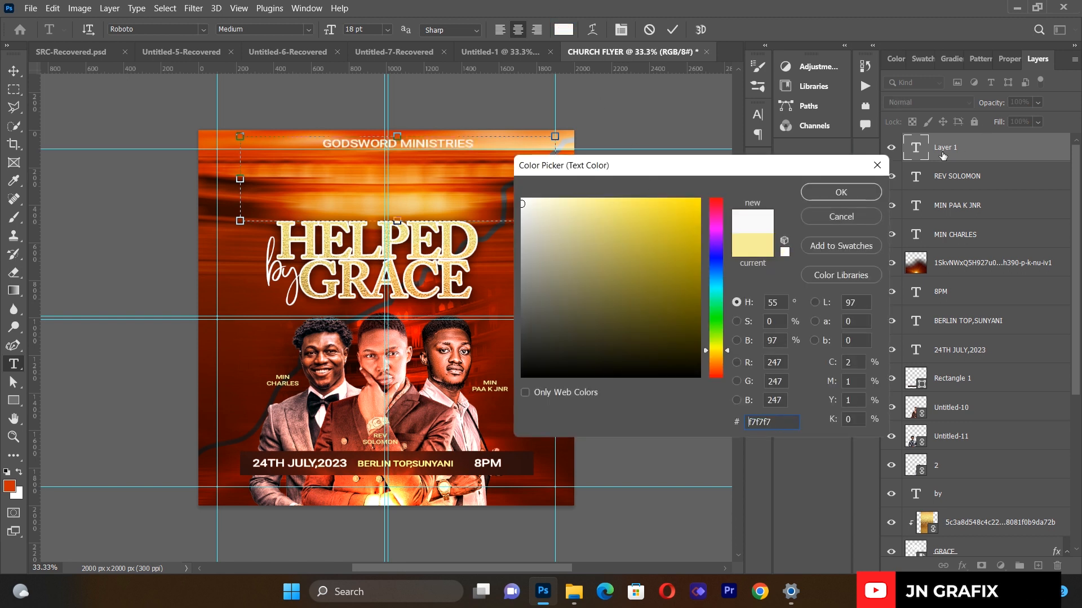
click(861, 196)
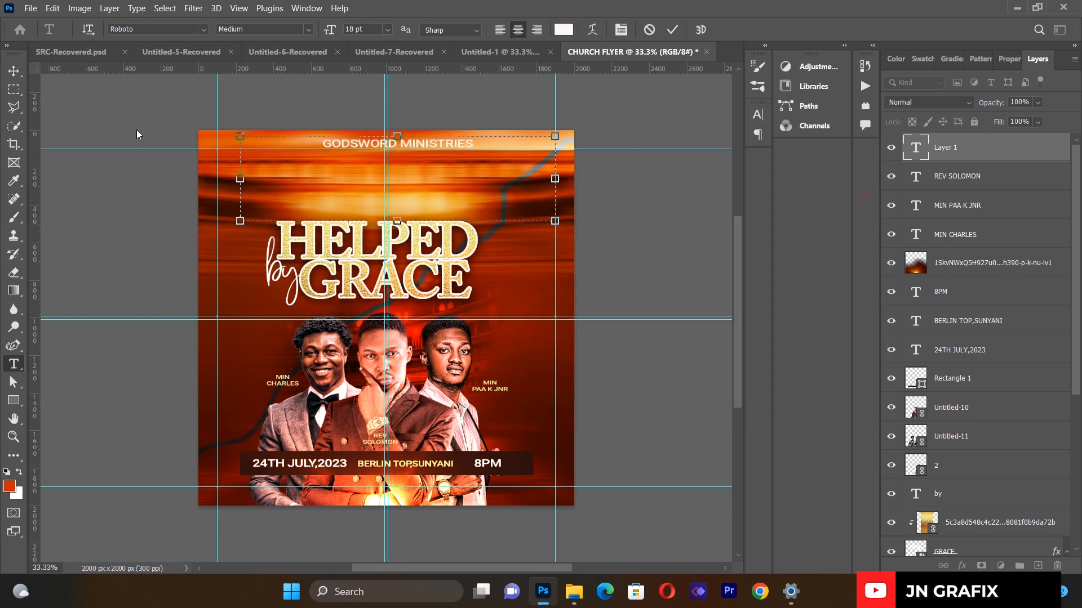
- Move the GODSWORD MINISTRIES heading to just below the upper guide and left, centring it above the HELPED by GRACE title
click(20, 73)
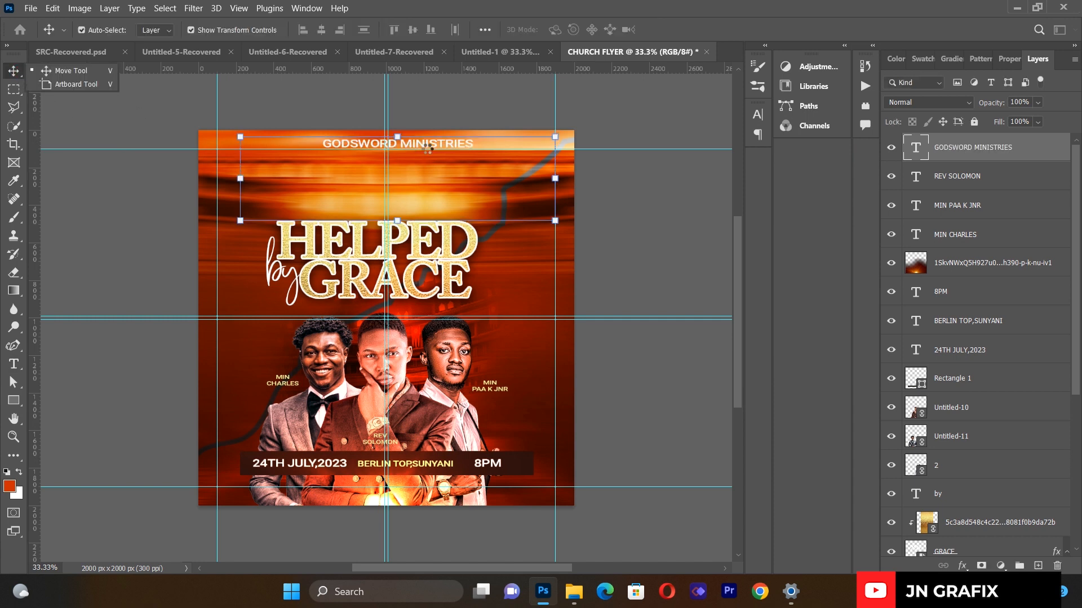
mouse_move(426, 145)
mouse_down()
mouse_move(410, 153)
mouse_move(411, 144)
mouse_move(410, 160)
mouse_up()
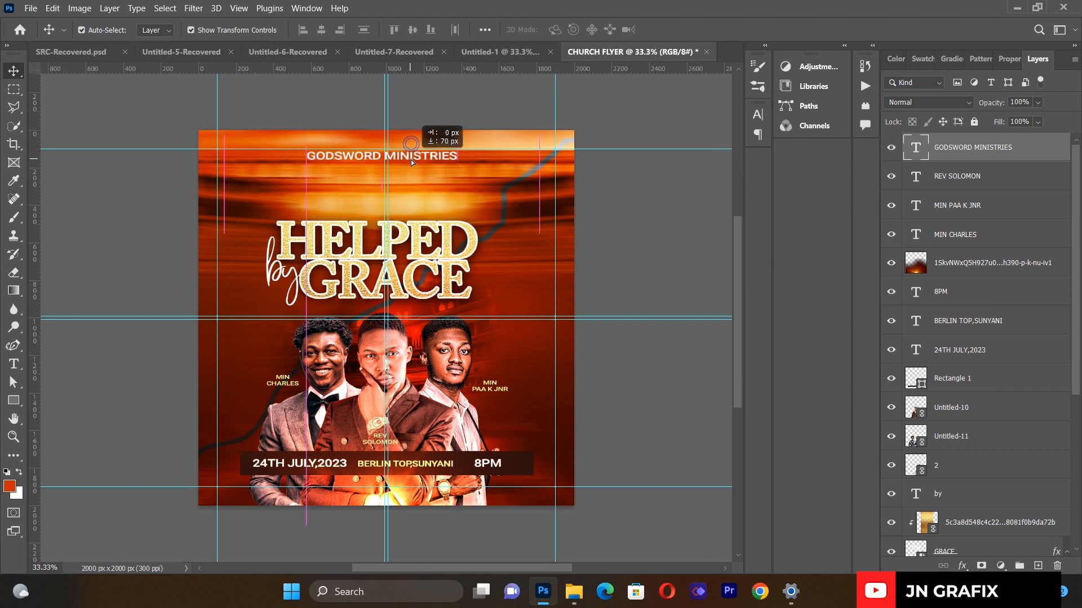
key(Left)
key(Left)
key(Left)
key(Left)
key(Left)
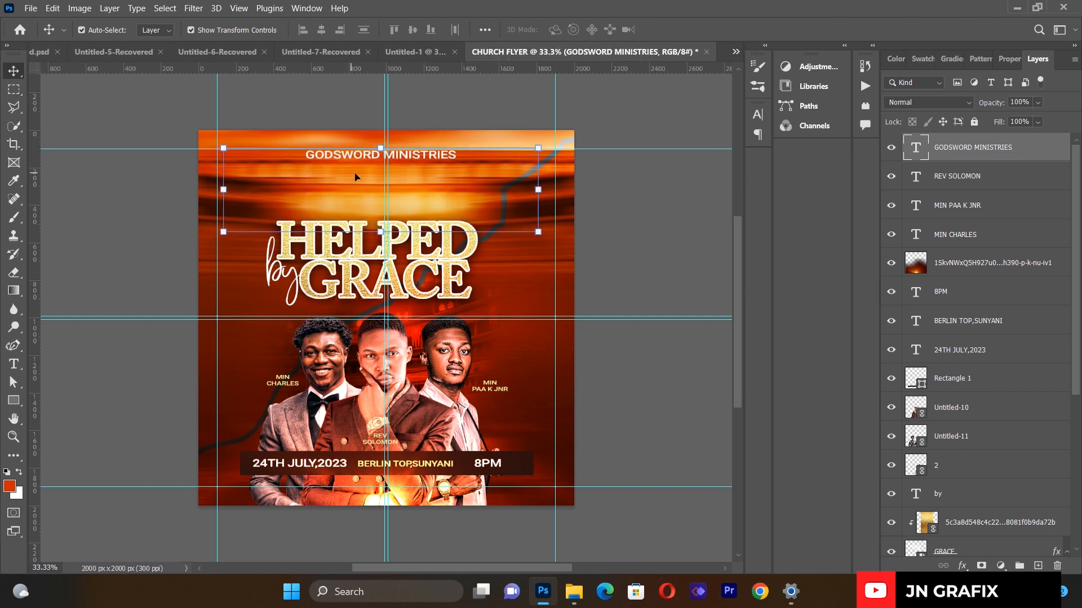
key(Left)
key(Left)
key(Left)
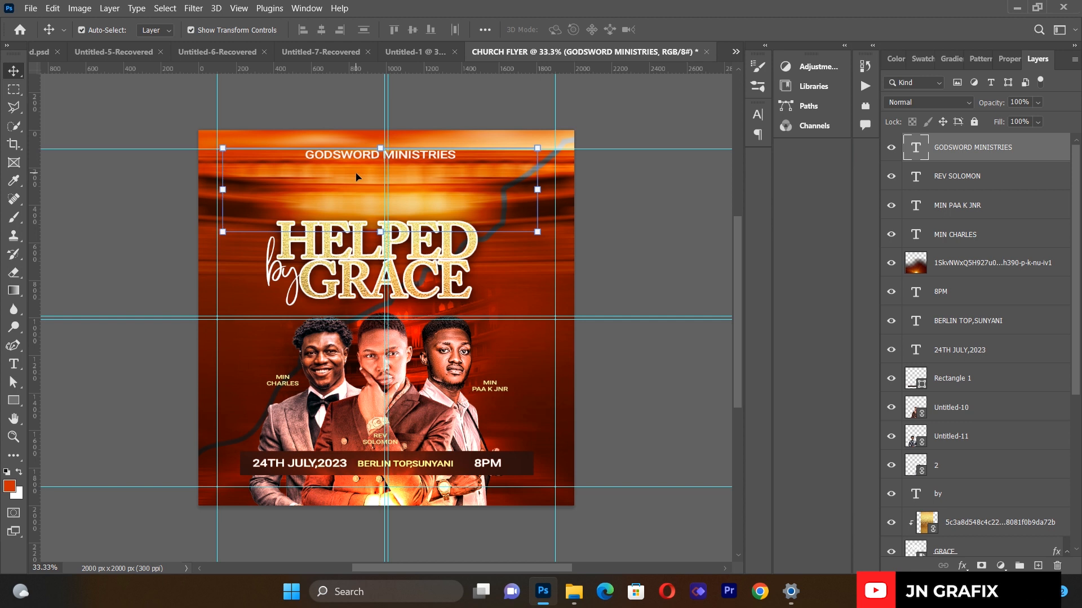
- Add a second paragraph text box below the ministry heading containing the word PRESENTS
click(13, 366)
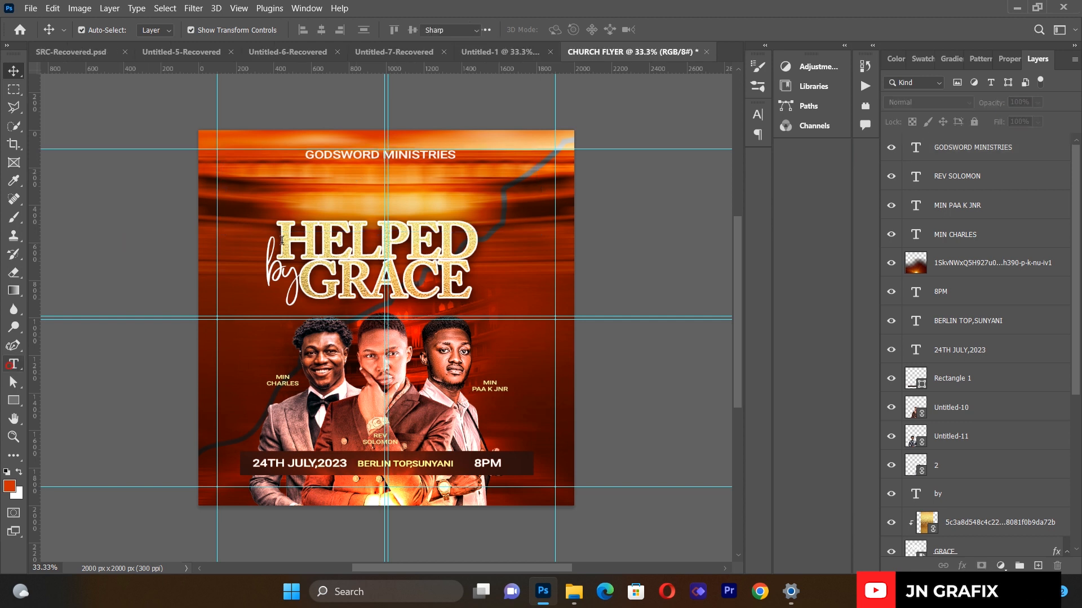
drag(253, 175, 544, 222)
key(BackSpace)
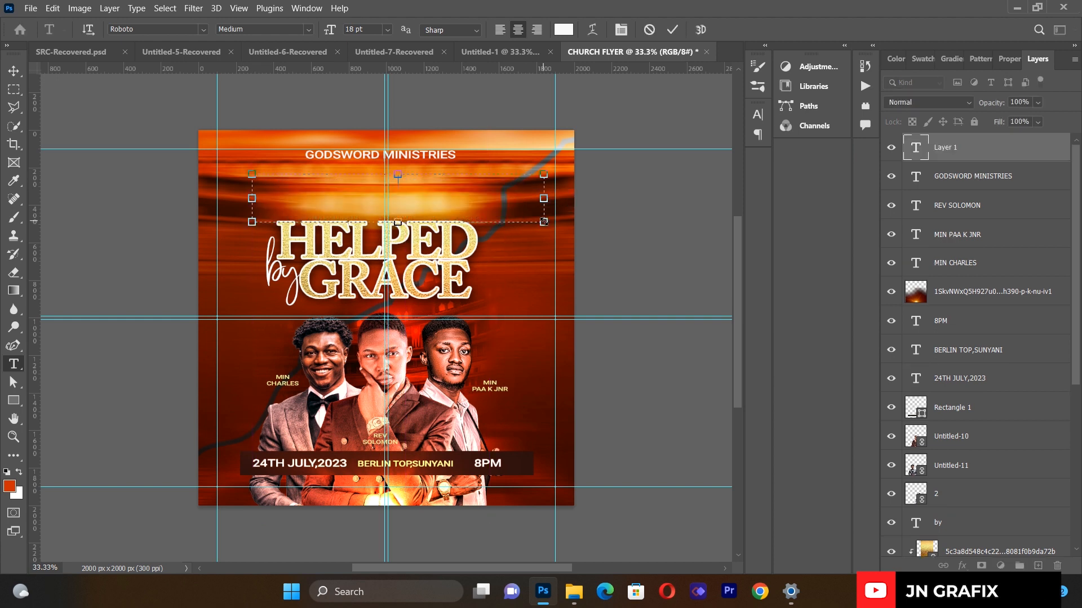
text(PRESENTS)
- Set the tracking of the whole PRESENTS text to 200
key(ctrl+a)
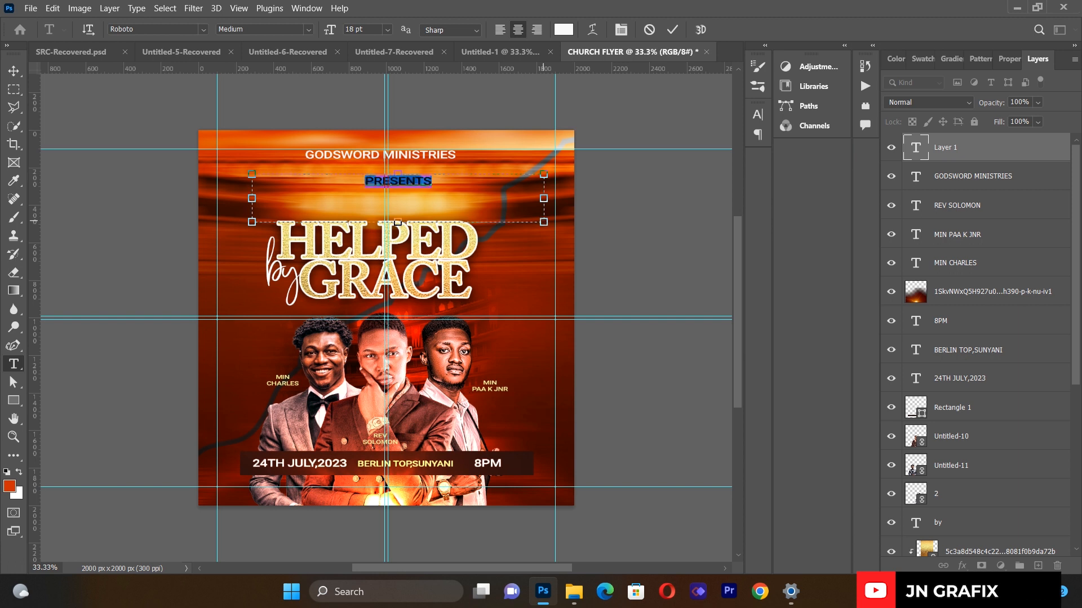
click(621, 29)
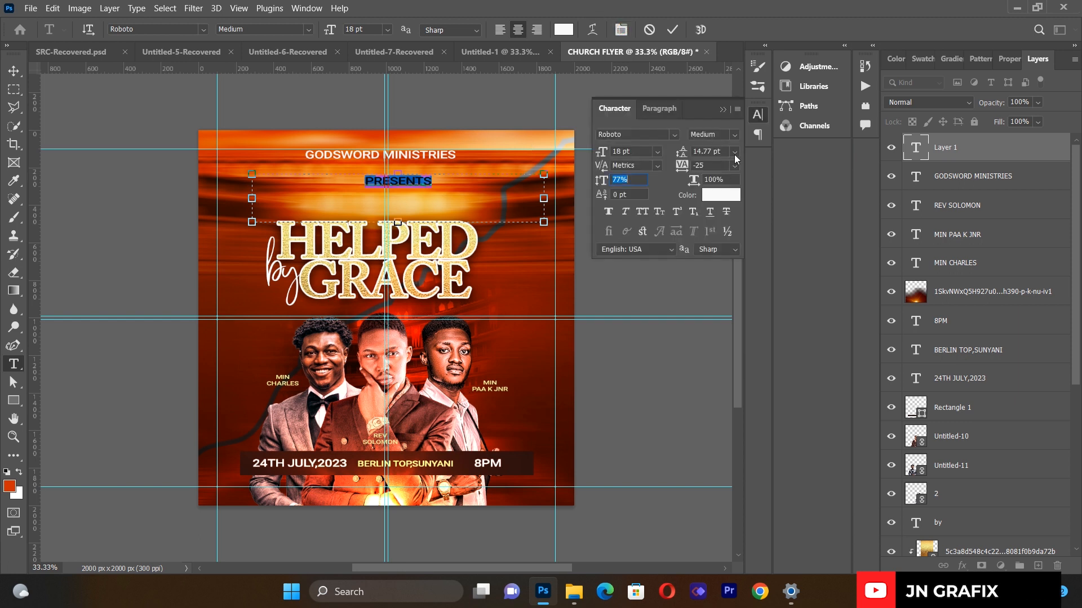
click(735, 165)
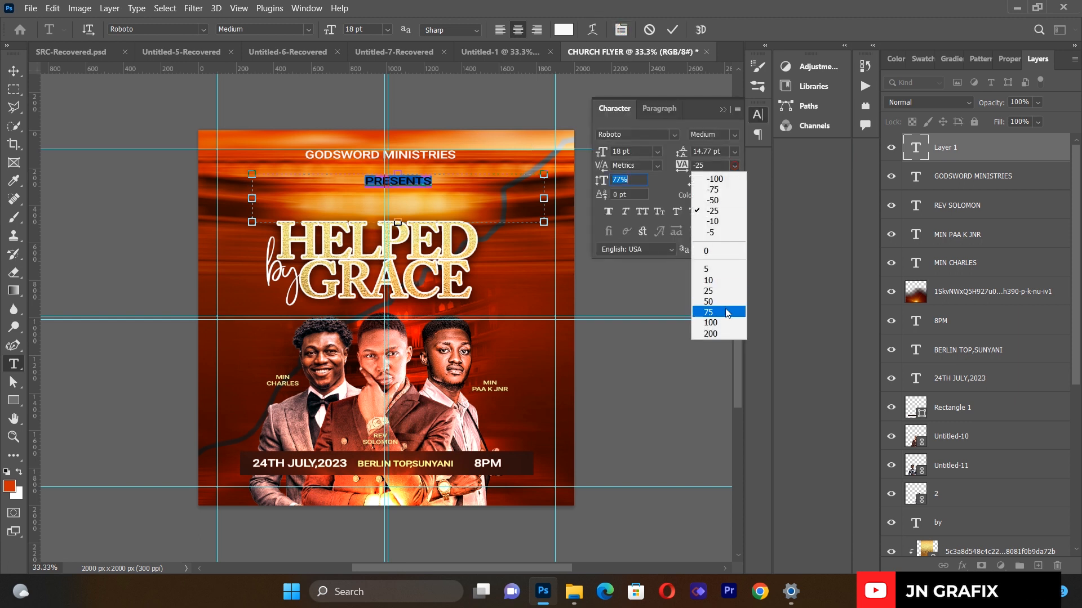
click(725, 332)
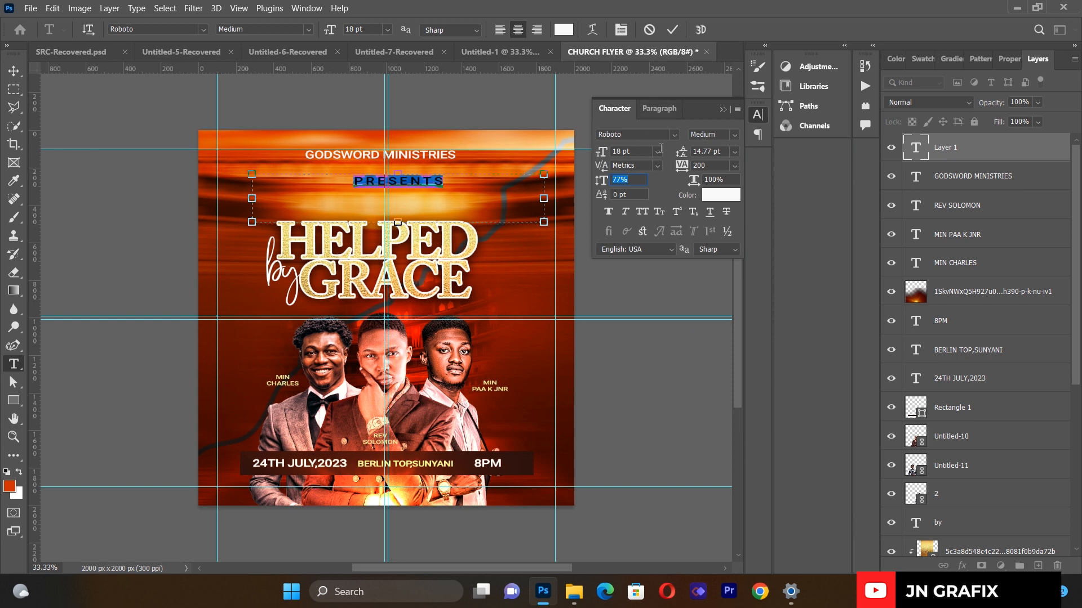
- Collapse the character settings and move PRESENTS up and left so it sits centred close beneath GODSWORD MINISTRIES
click(13, 71)
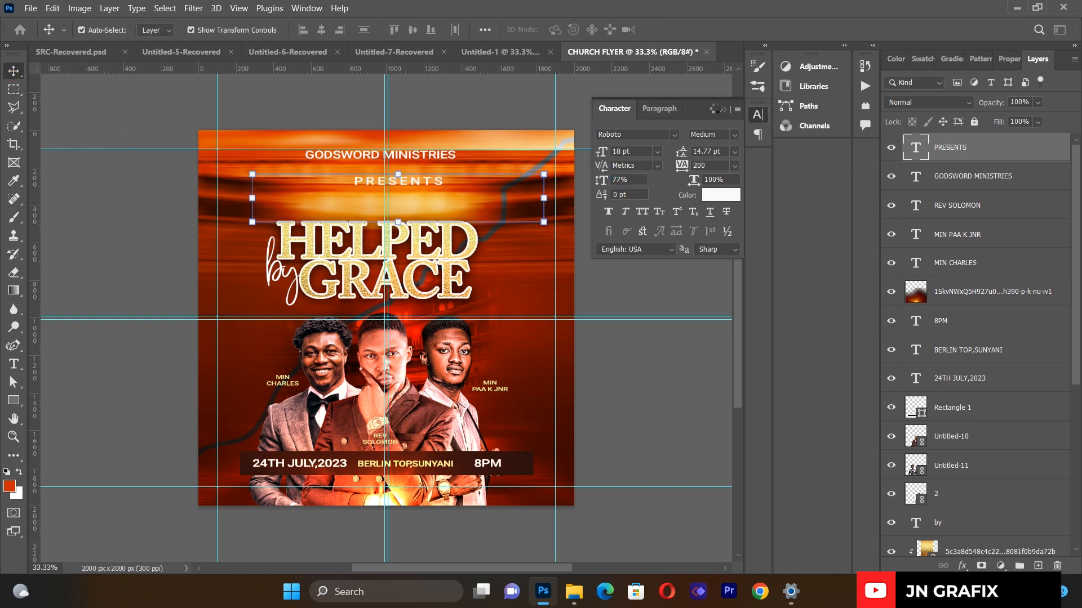
click(722, 111)
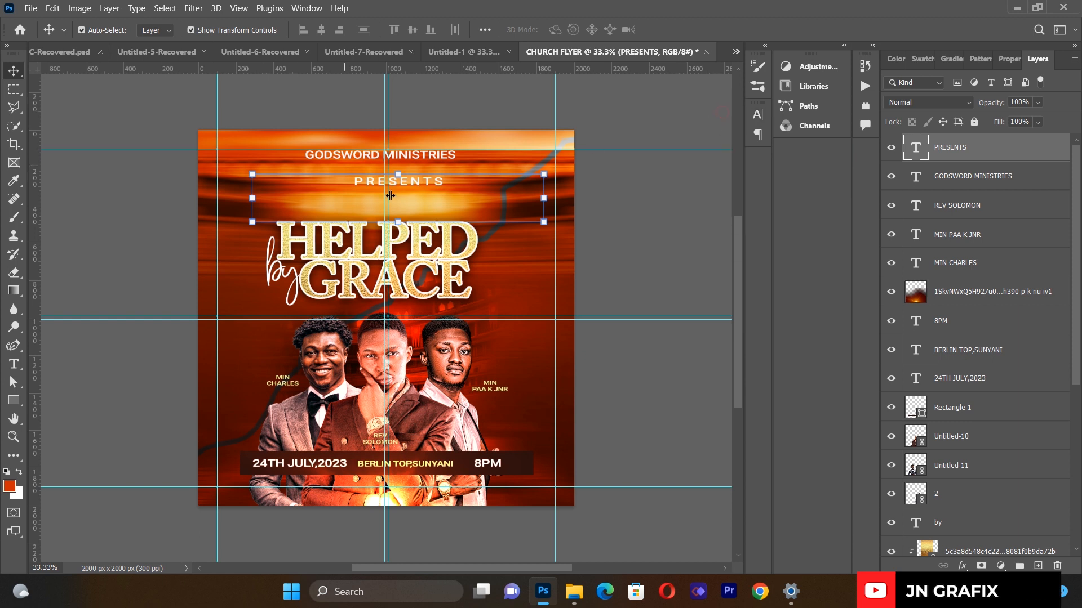
drag(414, 182, 394, 173)
click(115, 197)
- Draw a rectangle of about 552 by 71 px over PRESENTS and fill it with the recently used near-black brown
key(u)
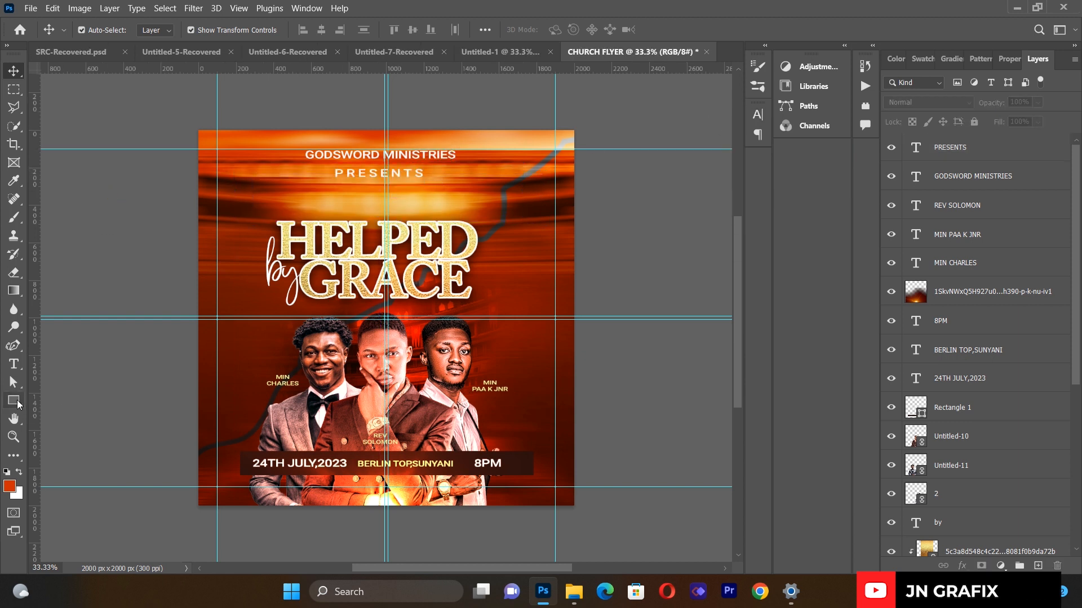
drag(328, 167, 431, 180)
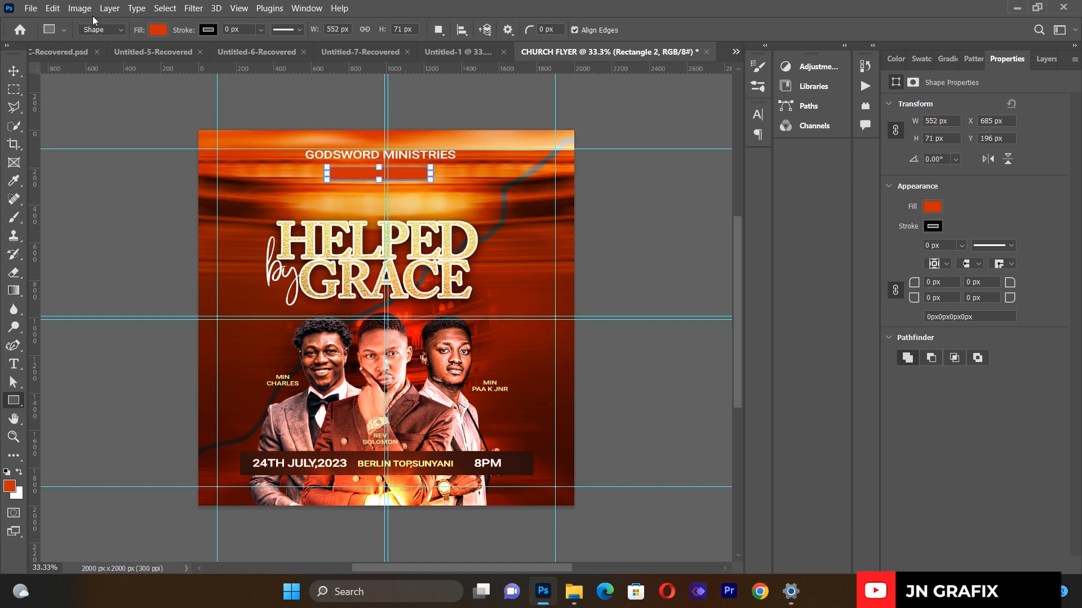
click(158, 30)
click(100, 104)
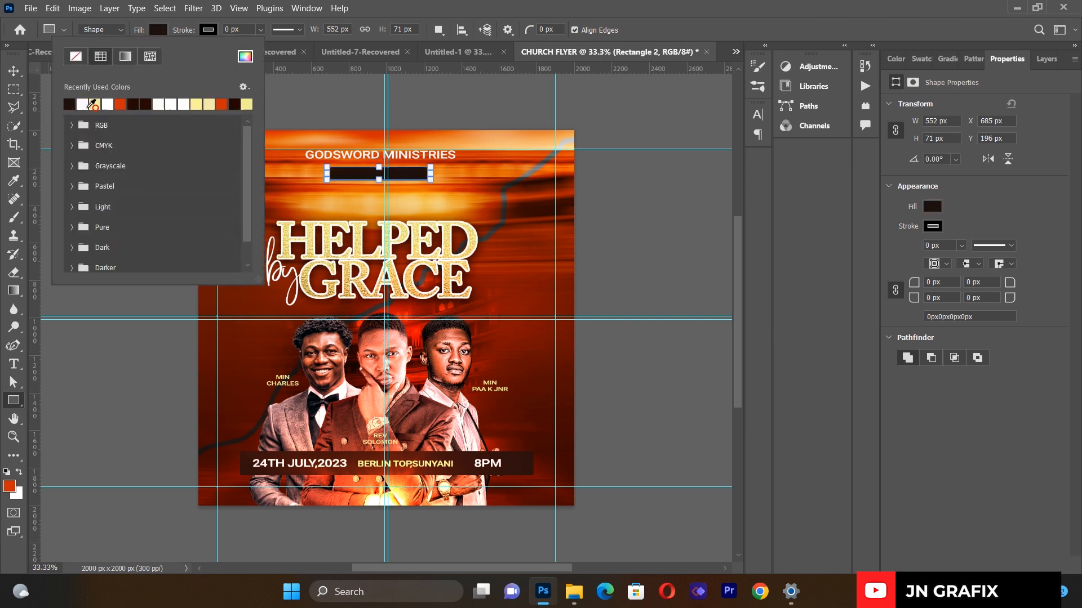
- Reorder the layers so the PRESENTS text sits above the dark rectangle, and clear the selection
click(14, 70)
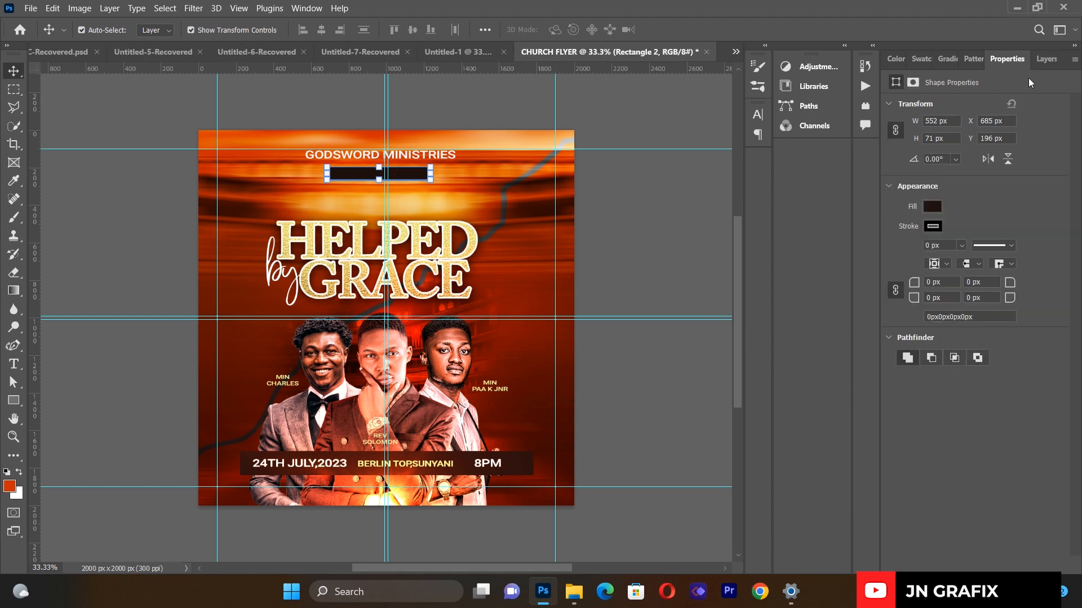
click(1040, 67)
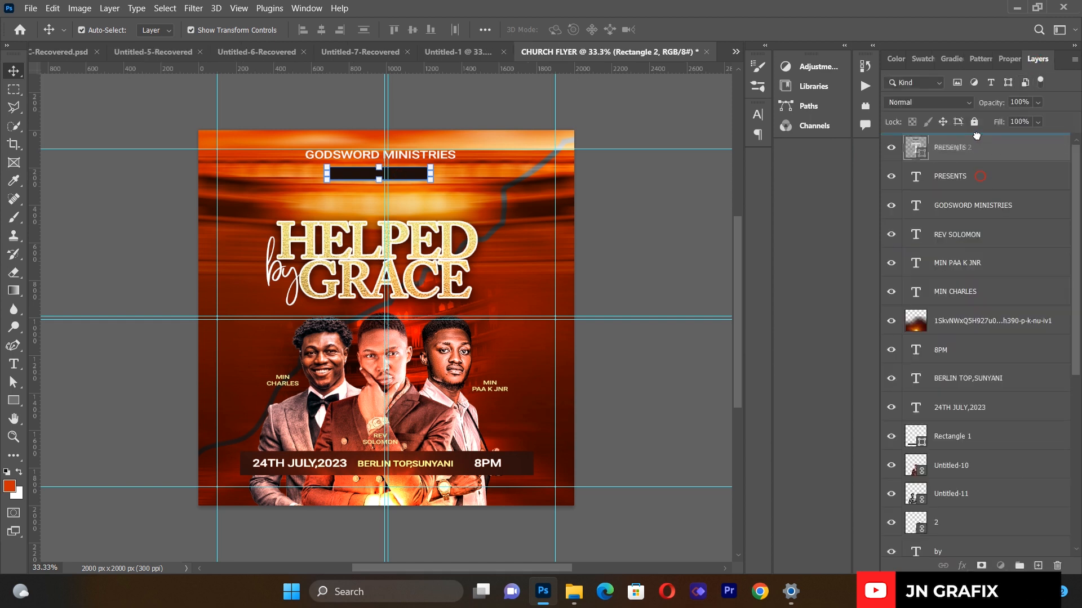
click(978, 139)
click(730, 231)
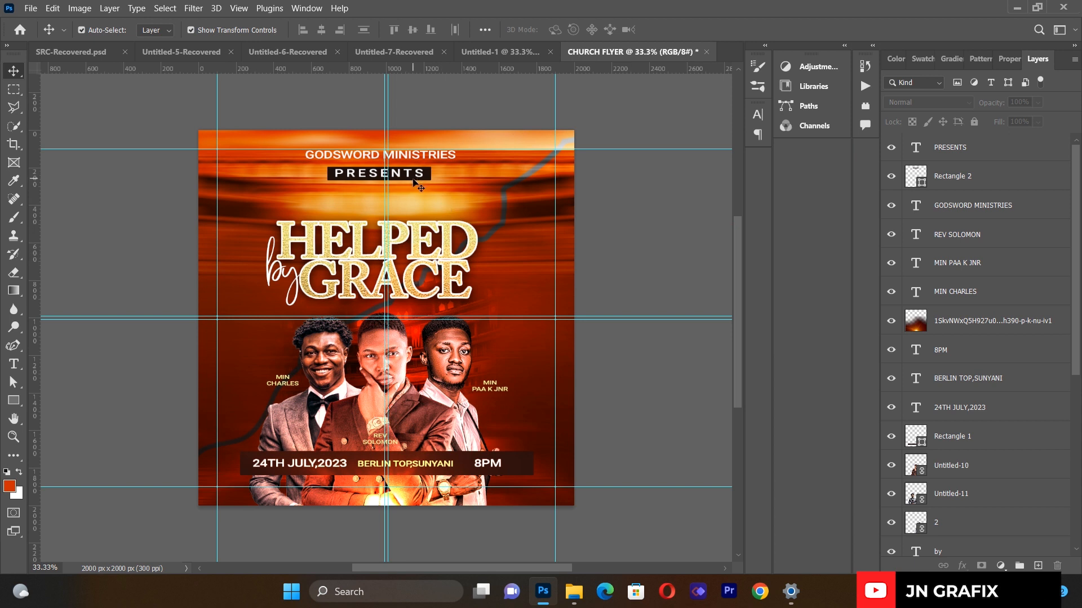
- Change the font style of the PRESENTS text to Roboto Regular
click(13, 364)
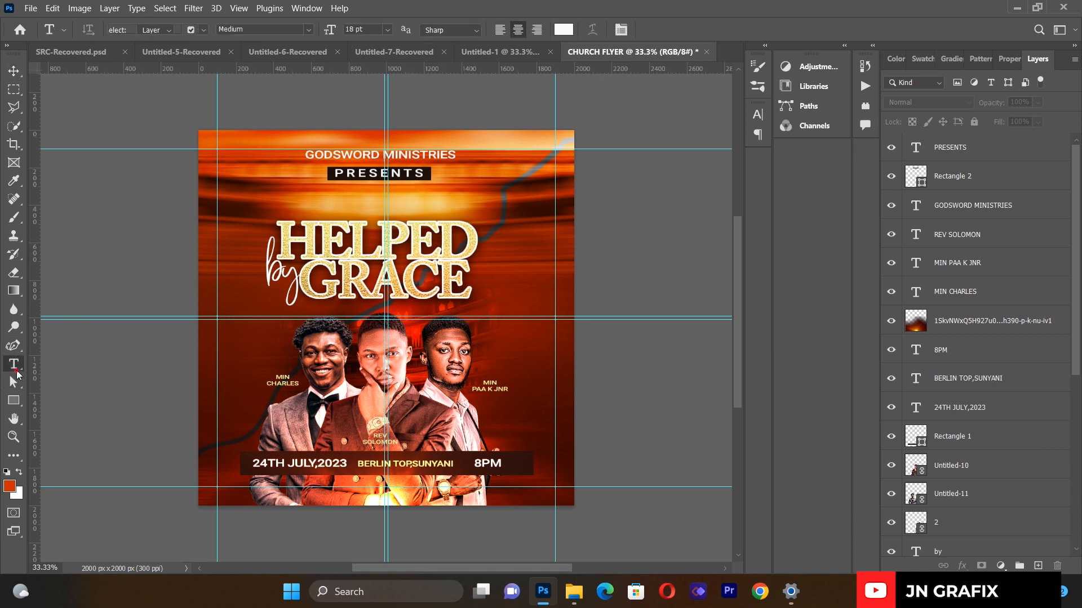
click(338, 175)
key(ctrl+a)
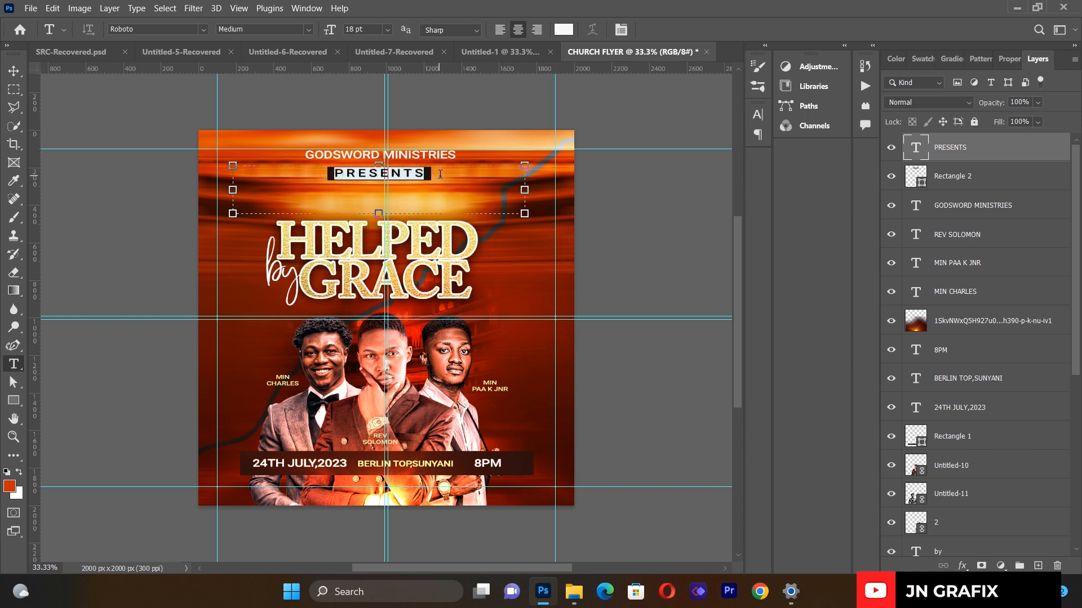
click(310, 29)
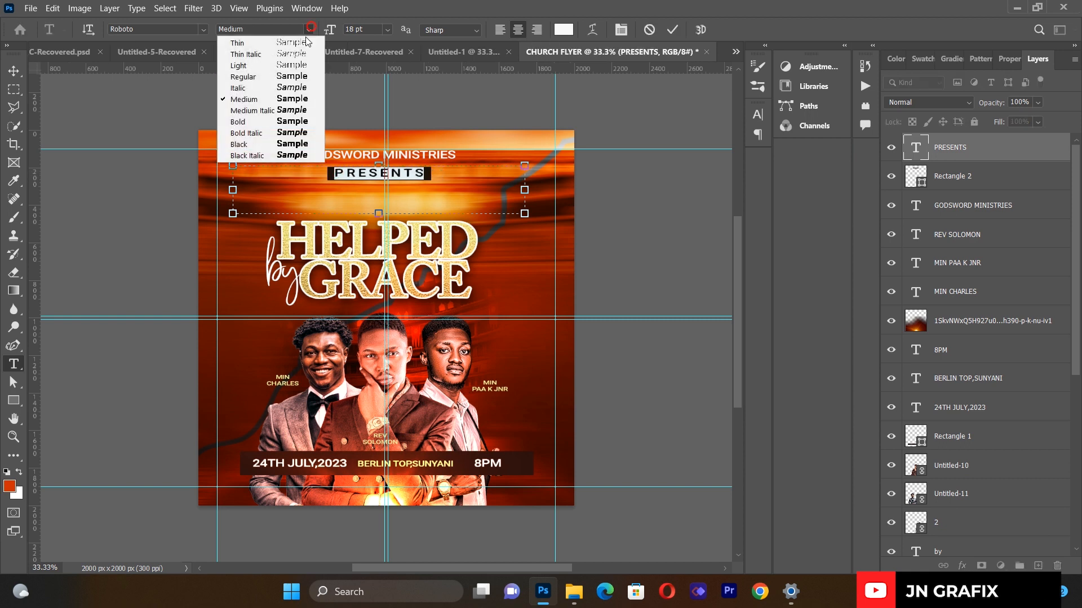
click(301, 76)
click(13, 70)
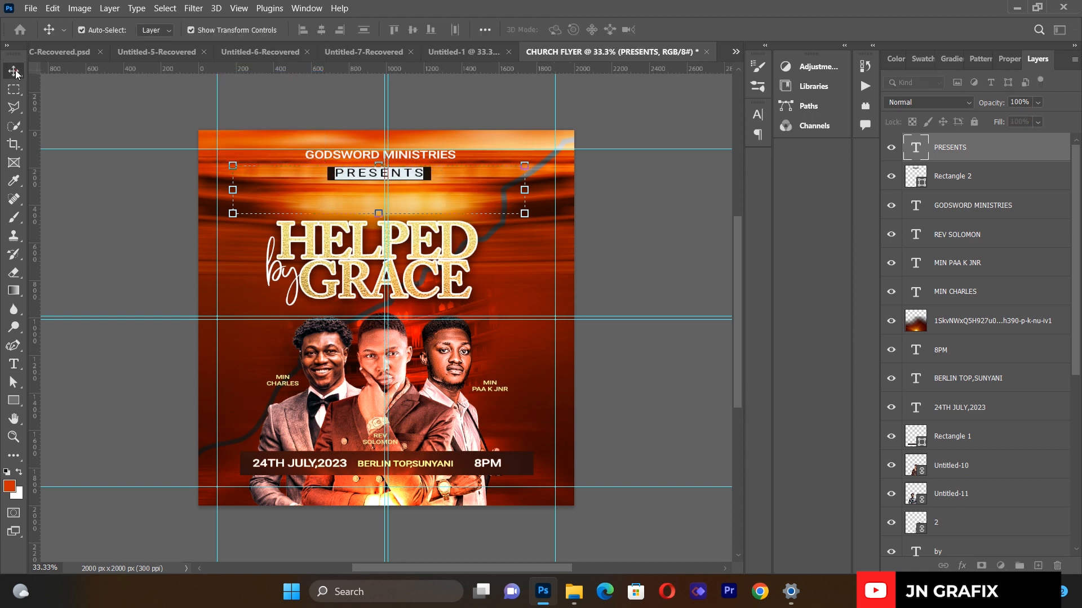
click(55, 176)
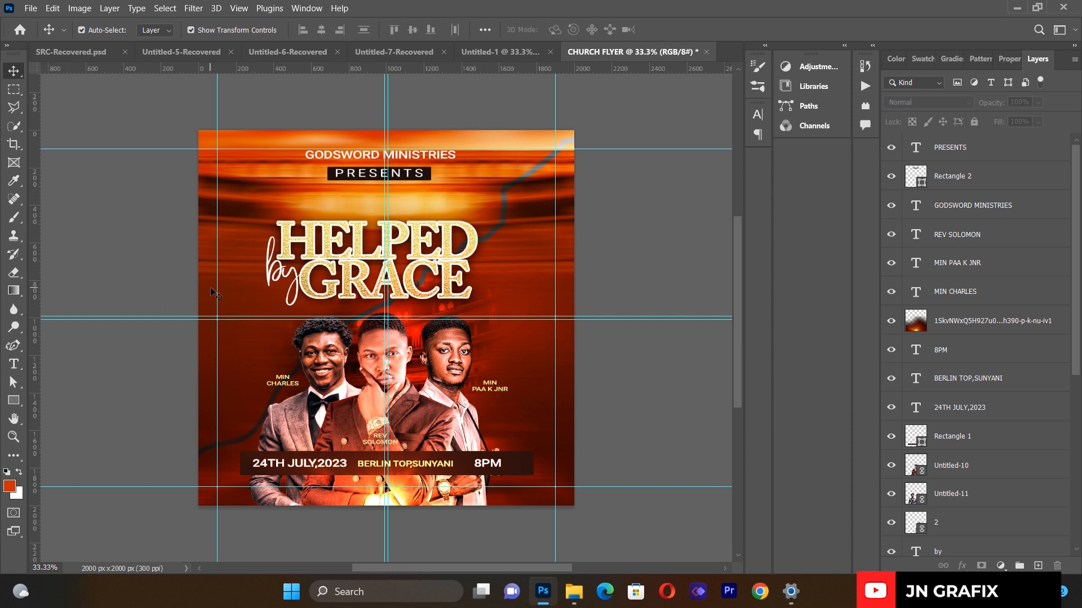
- Set the tracking of the GODSWORD MINISTRIES heading to 0 and collapse the character settings
click(13, 364)
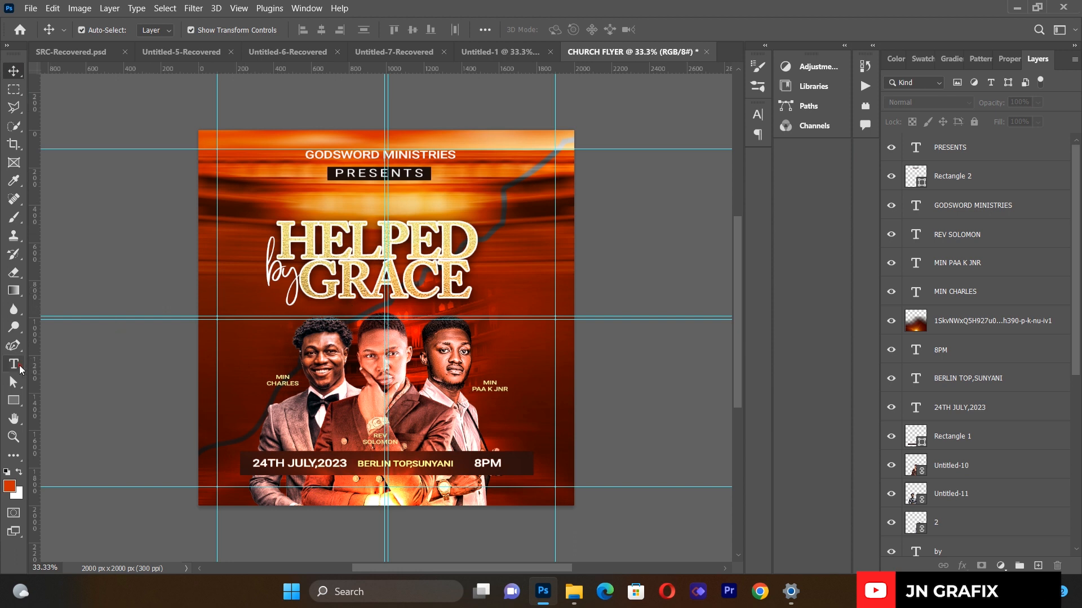
click(308, 154)
drag(305, 155, 456, 154)
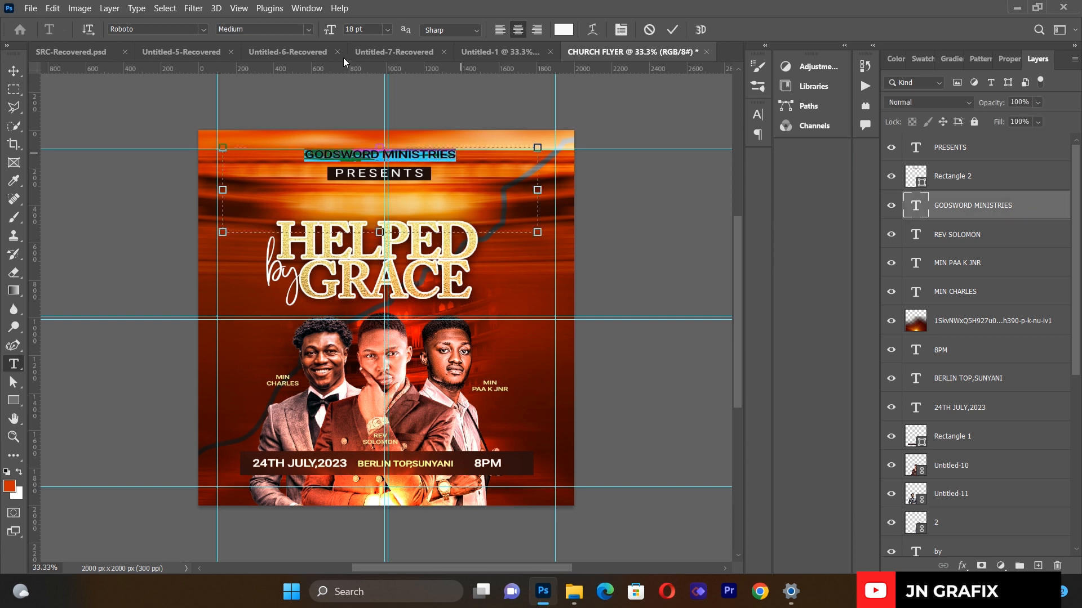
click(622, 34)
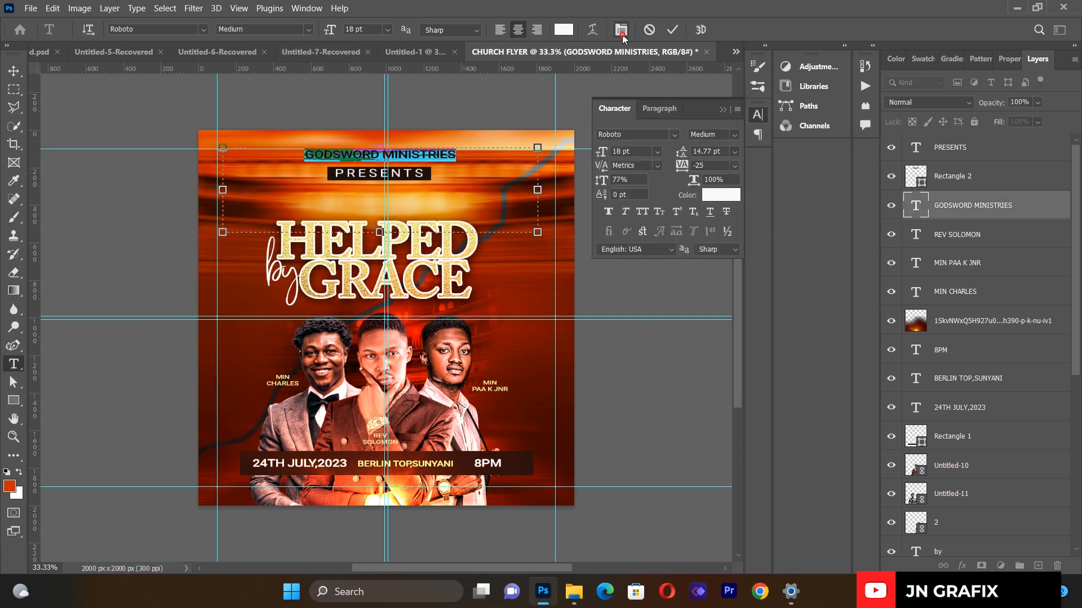
click(734, 166)
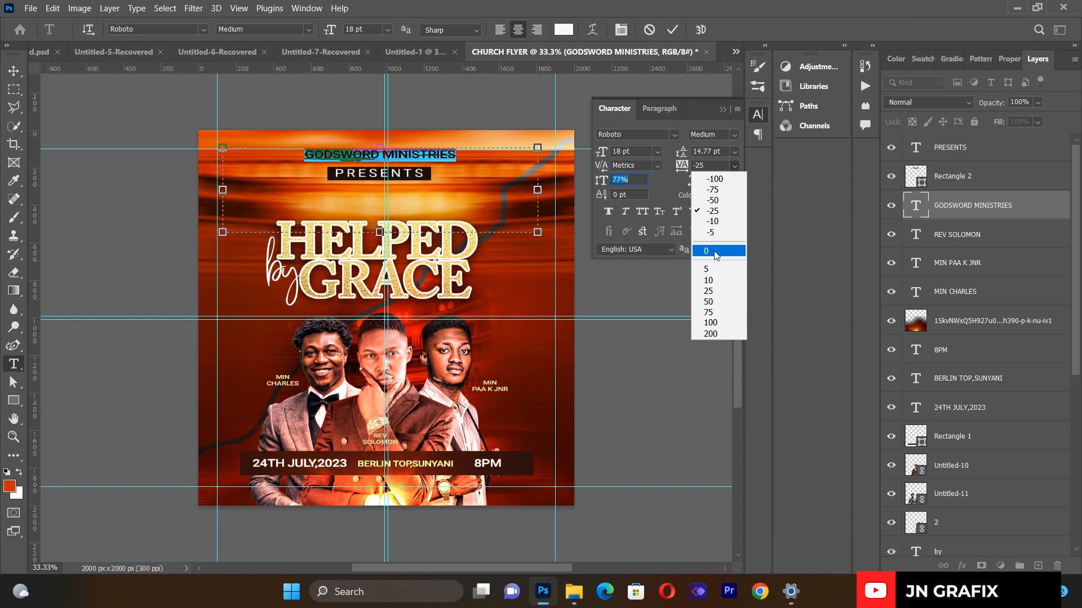
click(715, 252)
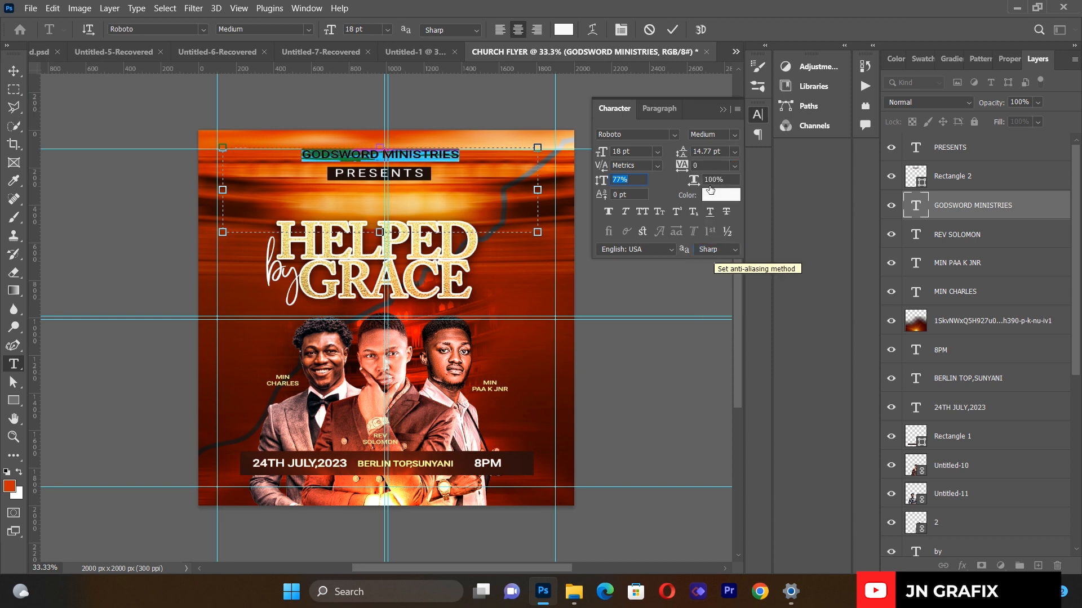
click(722, 110)
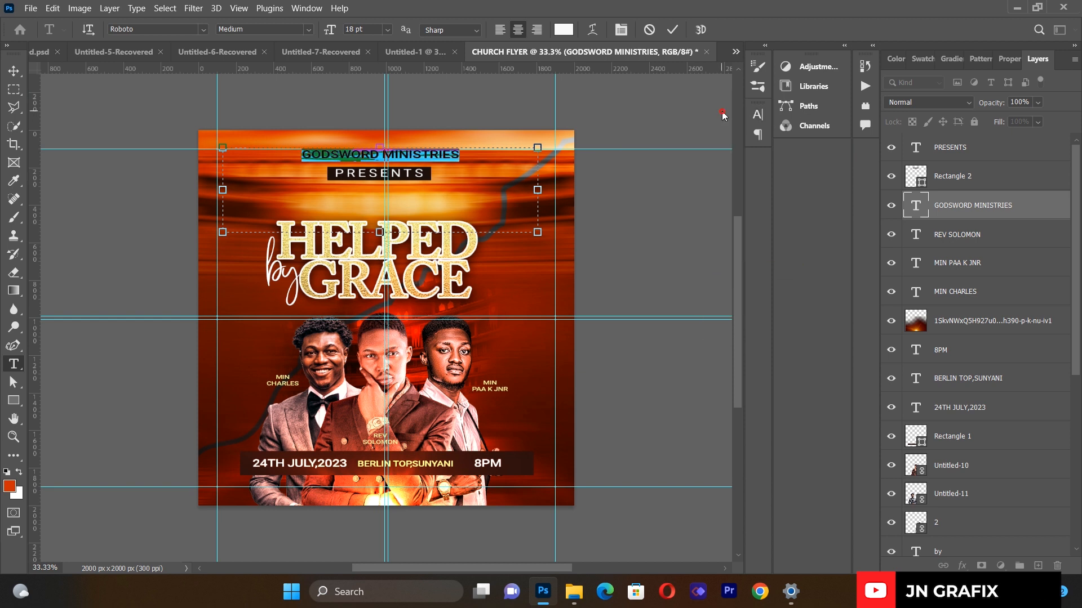
click(13, 71)
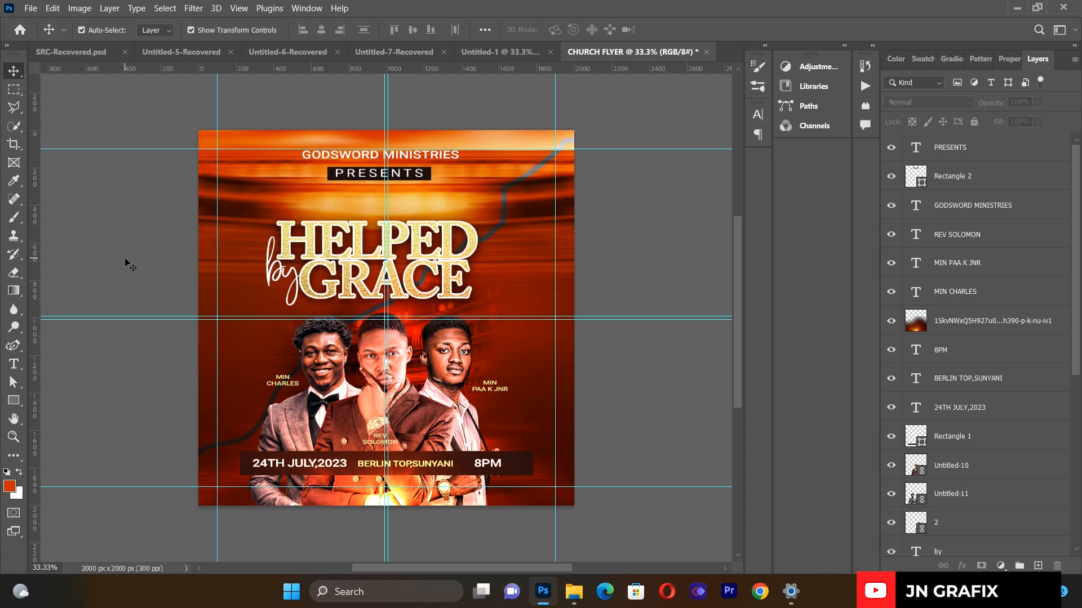